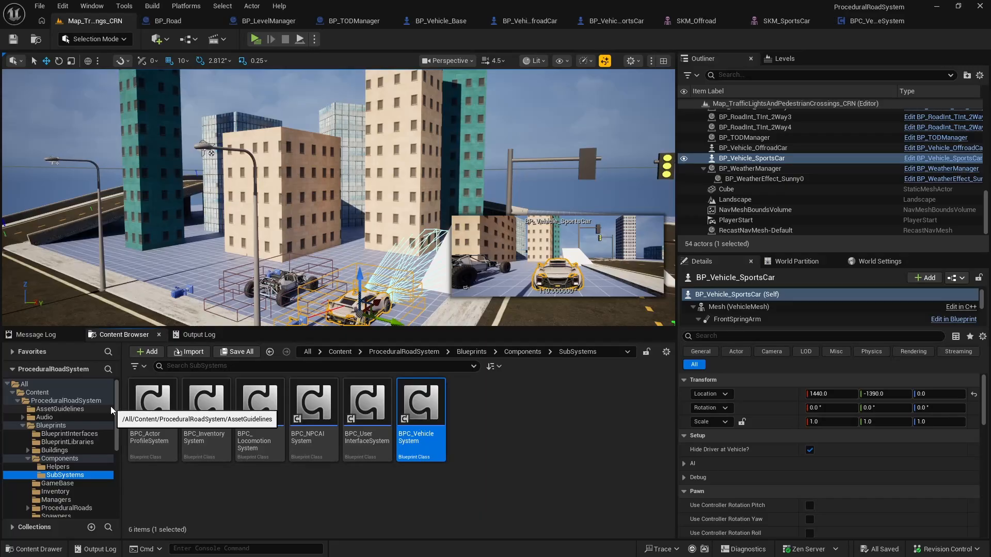
Step: Open the Map_Buildings level from the Maps folder of the ProceduralRoadSystem content
{"action": "scroll", "coordinate": [116, 454], "scroll_direction": "down", "scroll_amount": 2}
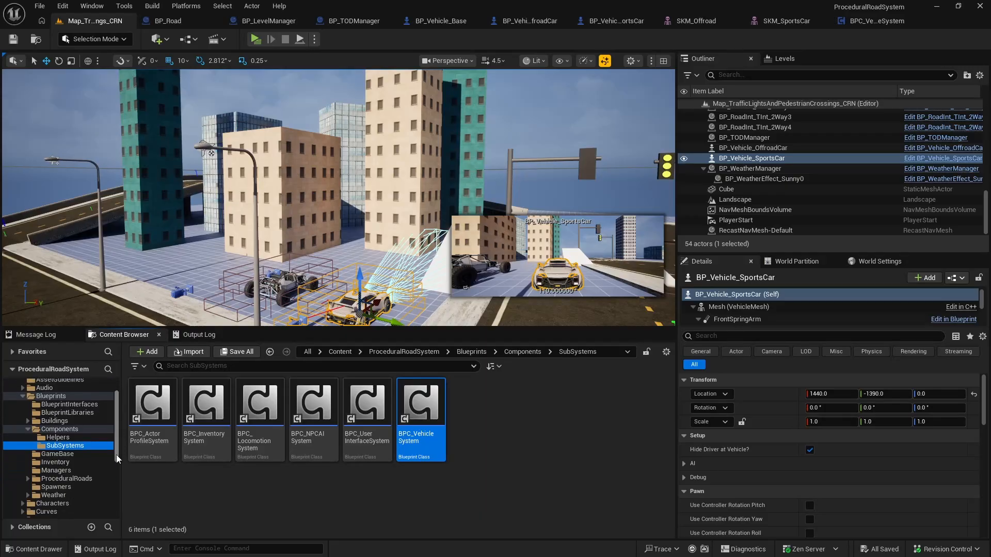
{"action": "left_click_drag", "start_coordinate": [116, 452], "coordinate": [115, 492]}
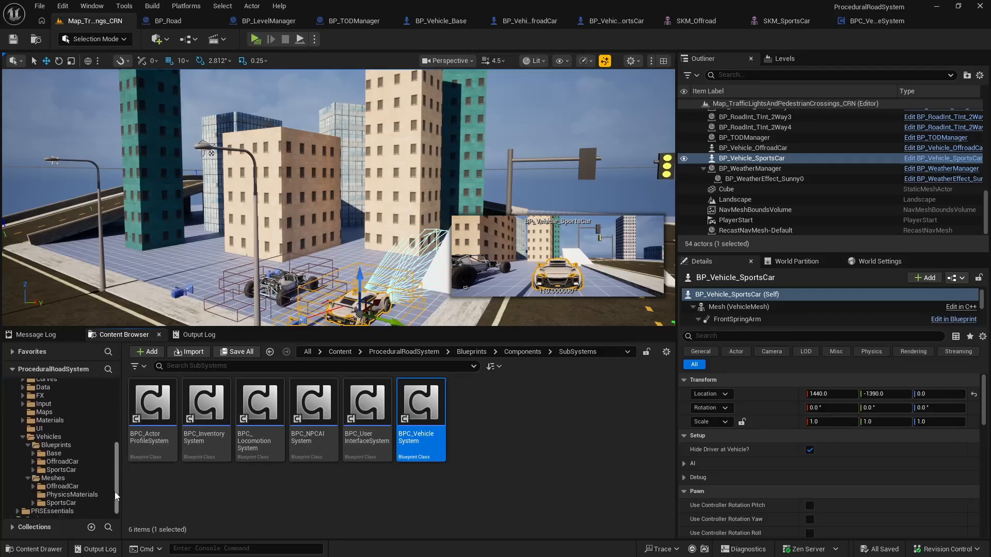
{"action": "scroll", "coordinate": [62, 454], "scroll_direction": "up", "scroll_amount": 10}
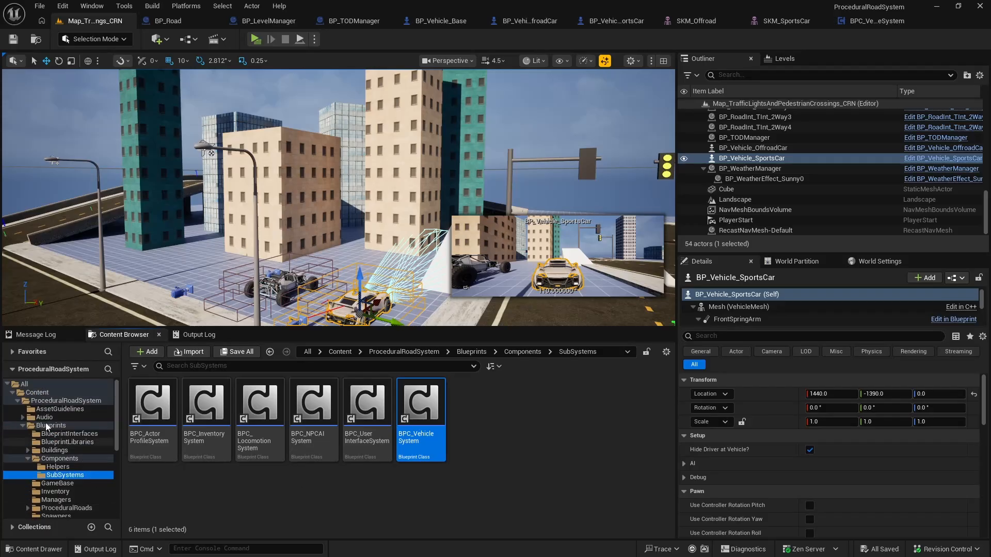
{"action": "left_click", "coordinate": [27, 426], "text": "ctrl"}
{"action": "scroll", "coordinate": [52, 433], "scroll_direction": "down", "scroll_amount": 6}
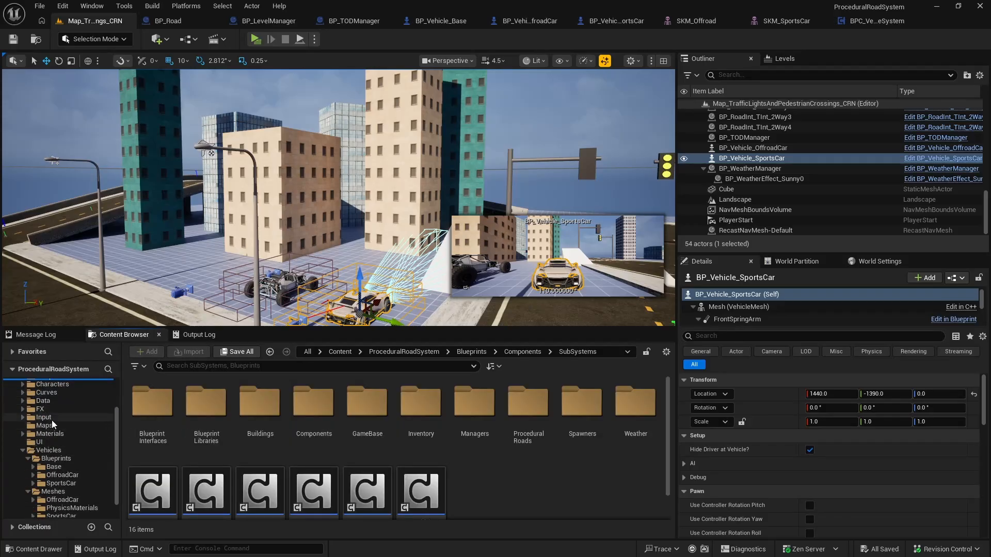
{"action": "left_click", "coordinate": [44, 406]}
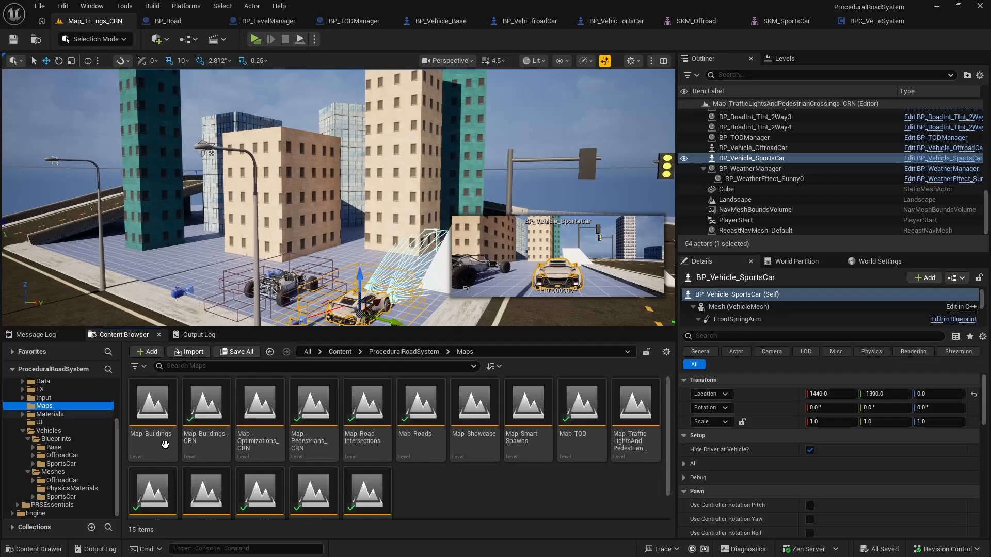
{"action": "scroll", "coordinate": [314, 461], "scroll_direction": "down", "scroll_amount": 1}
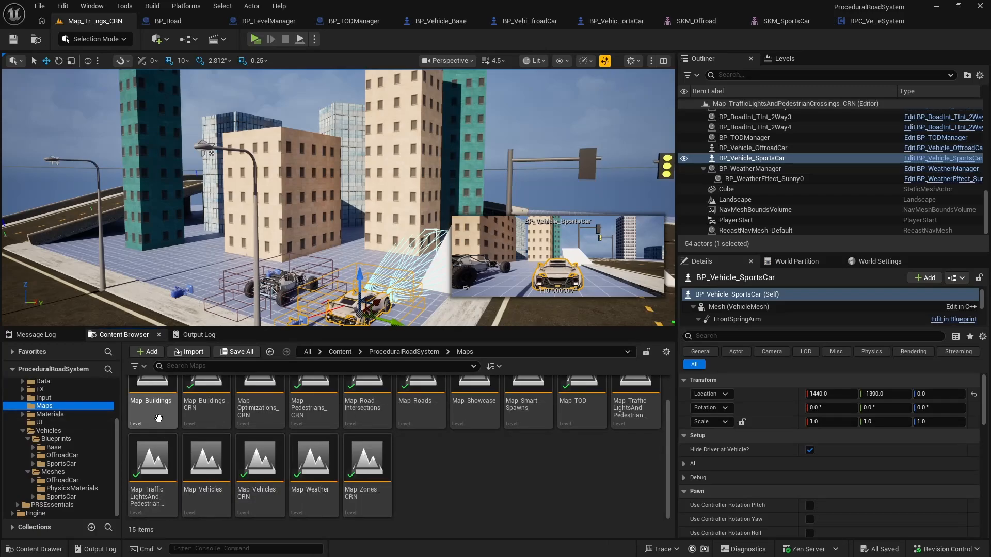
{"action": "double_click", "coordinate": [158, 412]}
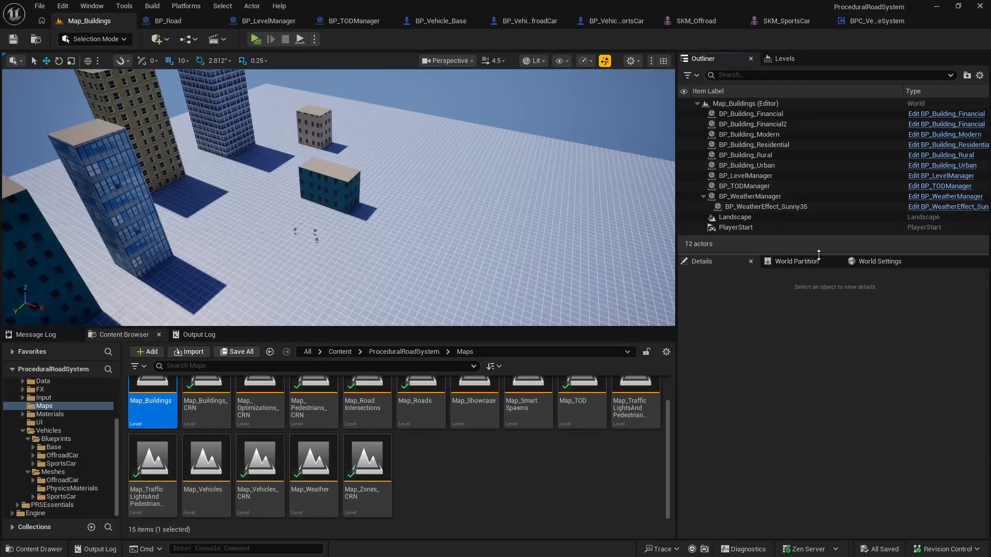
Step: Move the six BP_Building actors into a new Outliner folder named Buildings and collapse it
{"action": "left_click_drag", "start_coordinate": [818, 255], "coordinate": [818, 315]}
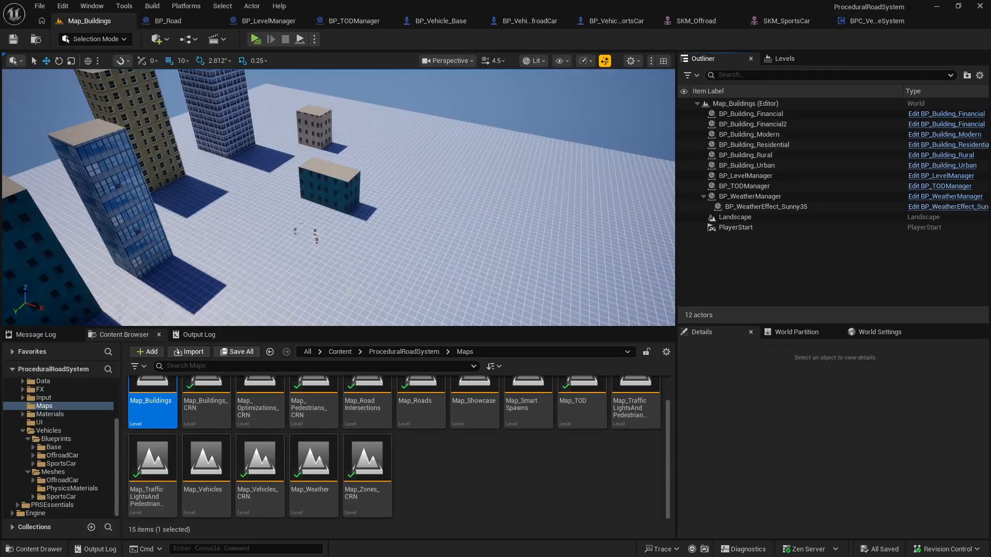
{"action": "scroll", "coordinate": [162, 419], "scroll_direction": "up", "scroll_amount": 1}
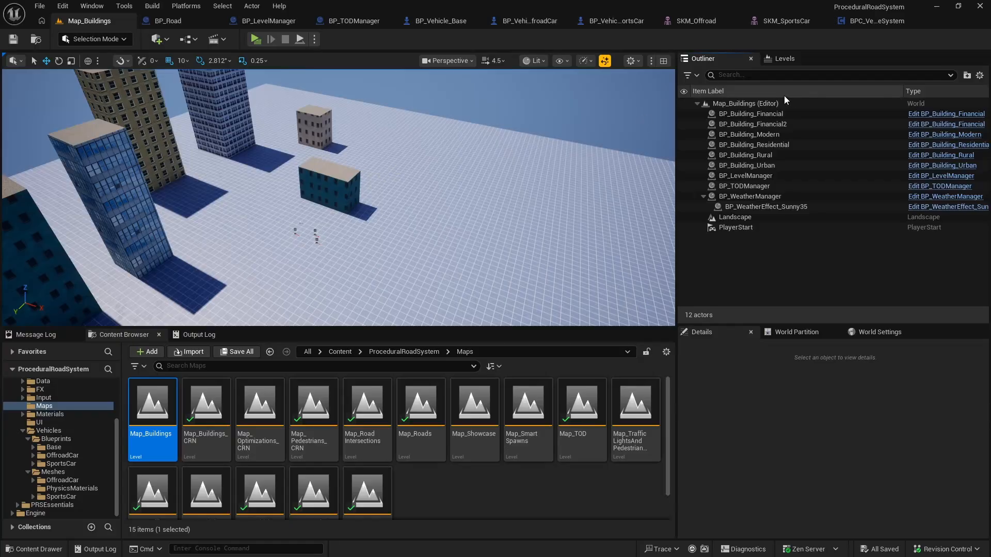
{"action": "left_click", "coordinate": [766, 113]}
{"action": "left_click", "coordinate": [758, 164], "text": "shift"}
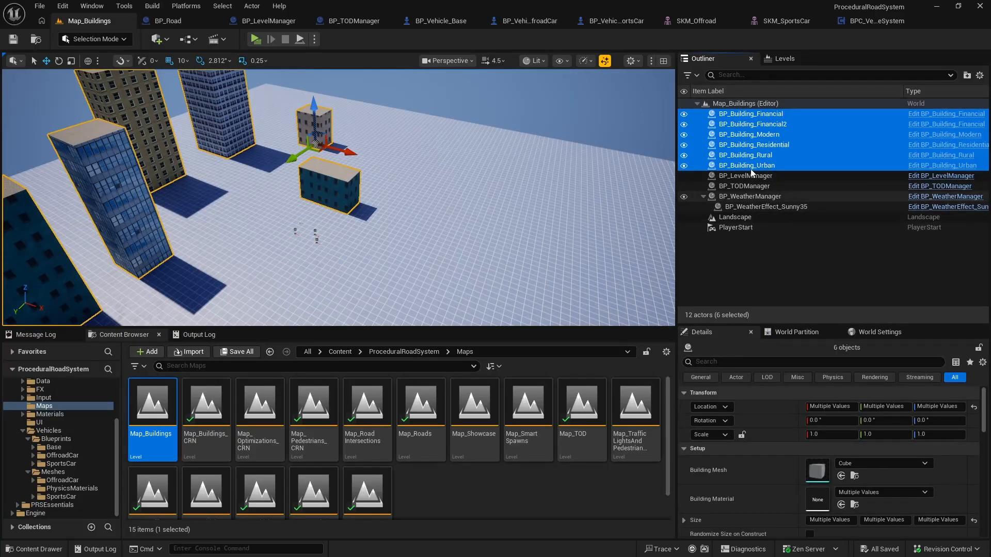
{"action": "right_click", "coordinate": [748, 114]}
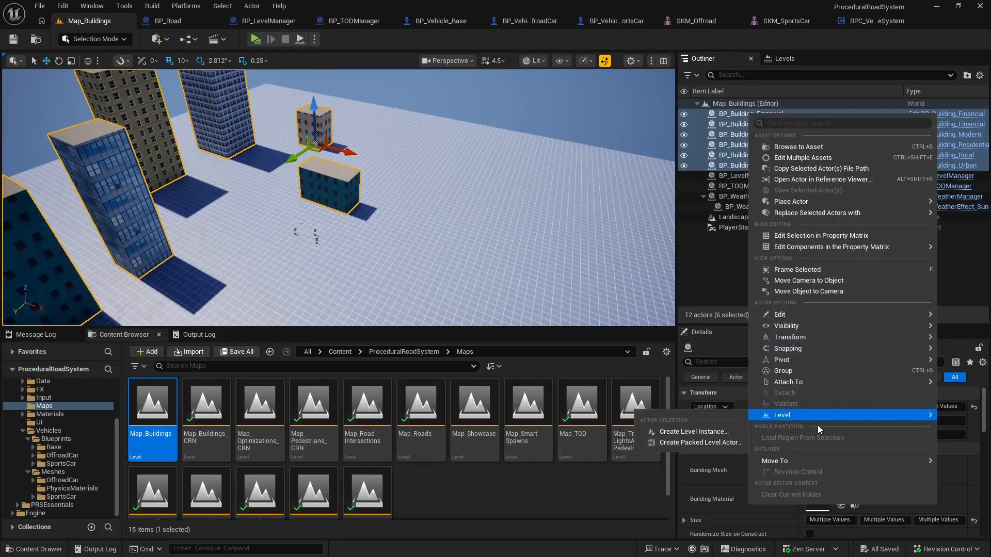
{"action": "mouse_move", "coordinate": [804, 463]}
{"action": "left_click", "coordinate": [737, 464]}
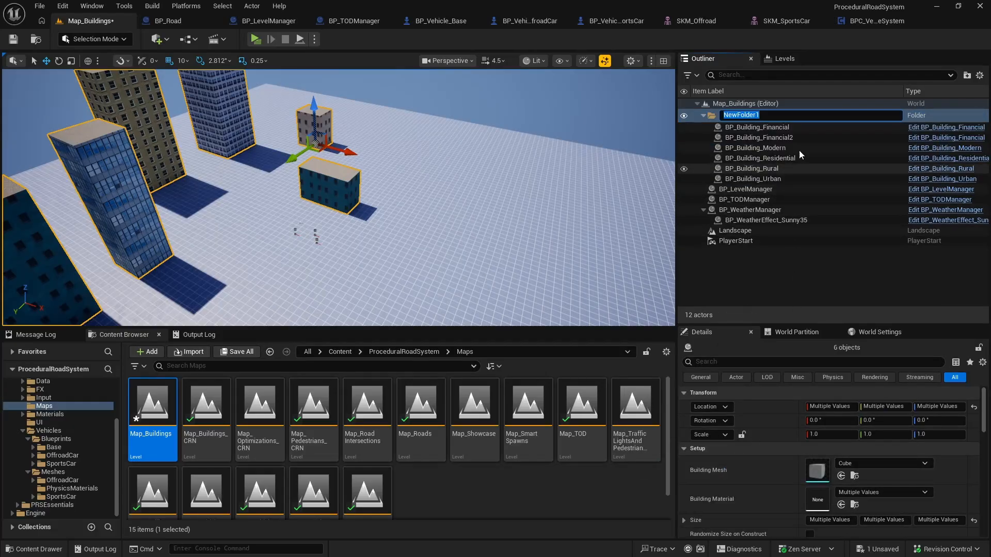
{"action": "type", "text": "Buildings"}
{"action": "key", "text": "Return"}
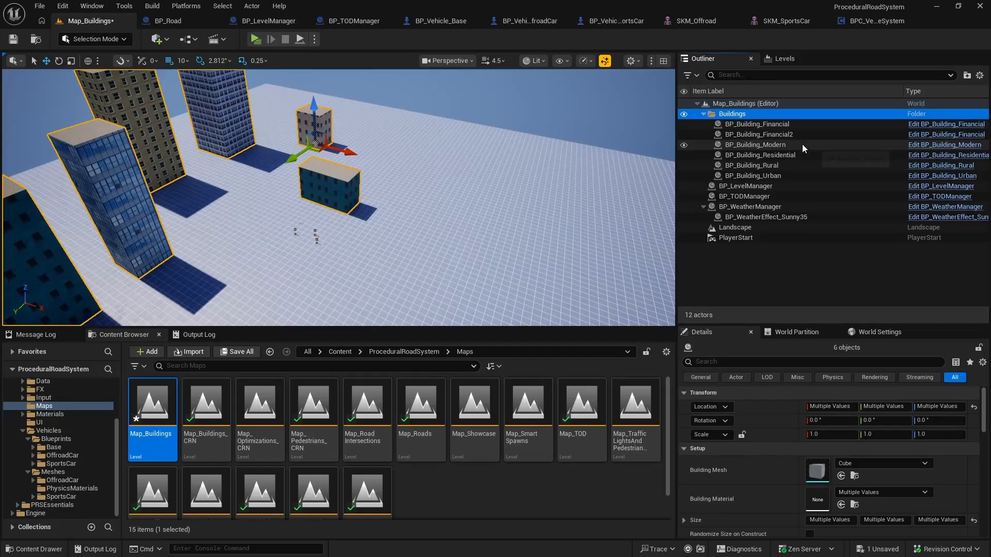
{"action": "left_click", "coordinate": [704, 113]}
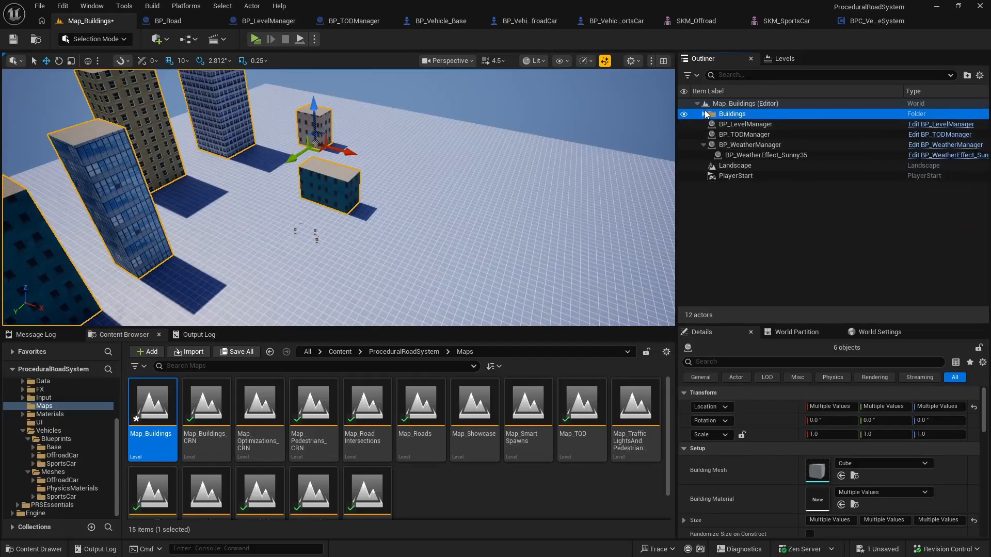
Step: Move BP_LevelManager, BP_TODManager and BP_WeatherManager into a new Outliner folder named Managers
{"action": "left_click", "coordinate": [752, 156]}
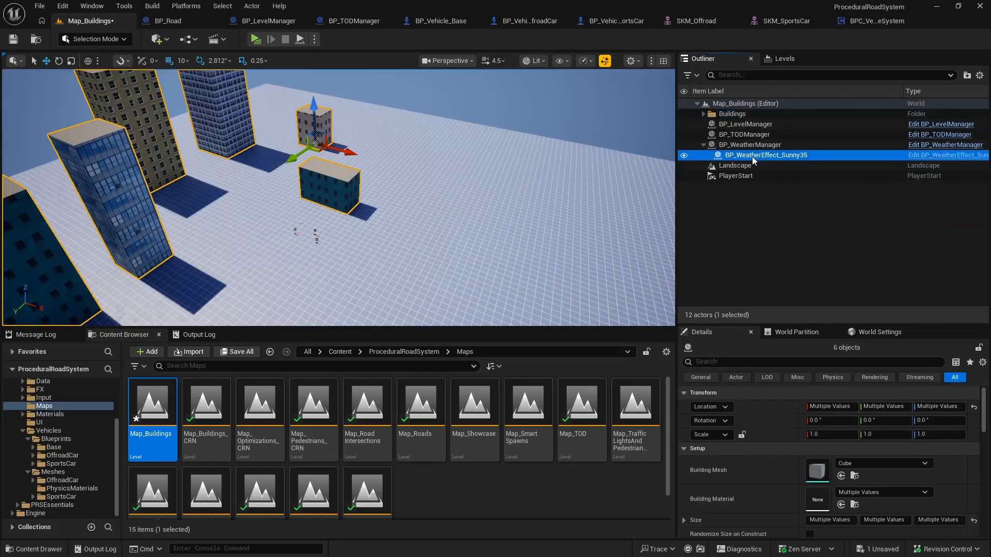
{"action": "left_click", "coordinate": [702, 146]}
{"action": "left_click", "coordinate": [748, 124], "text": "shift"}
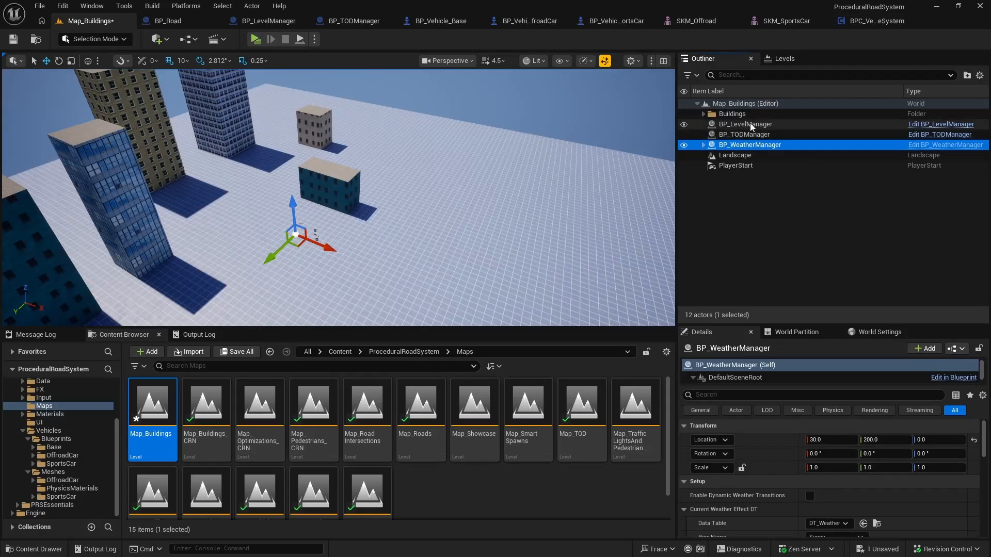
{"action": "right_click", "coordinate": [751, 127]}
{"action": "mouse_move", "coordinate": [793, 483]}
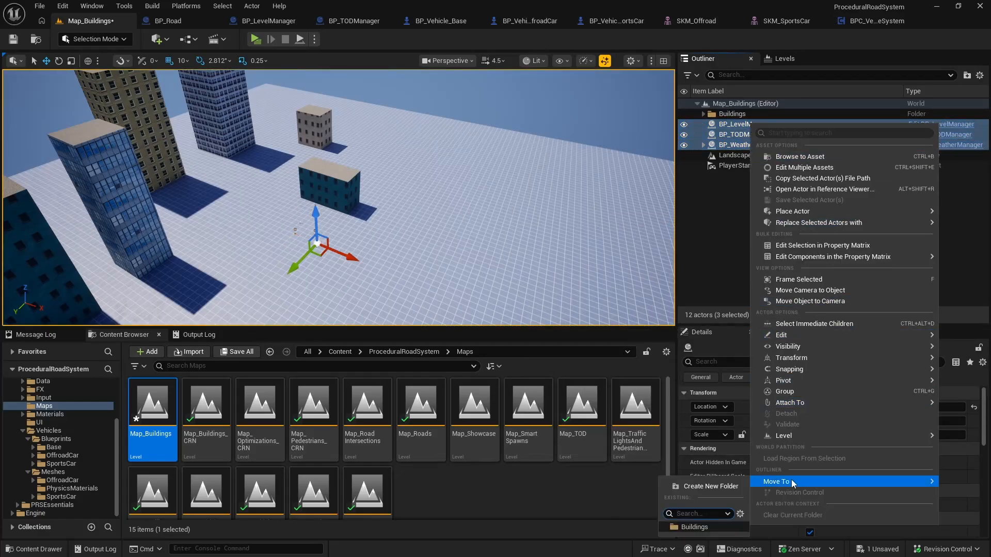
{"action": "left_click", "coordinate": [720, 486]}
{"action": "type", "text": "Mangers"}
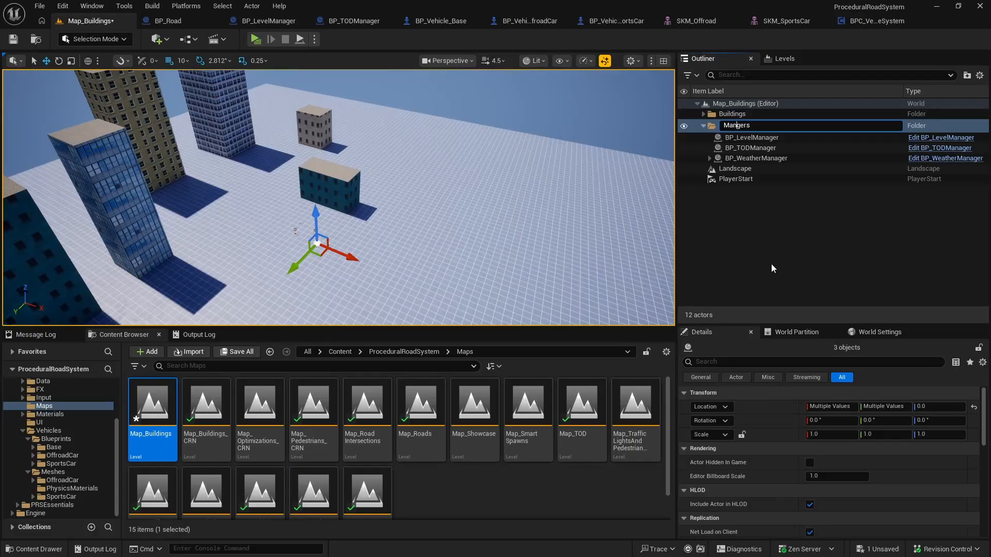
{"action": "type", "text": "a"}
{"action": "key", "text": "Return"}
Step: Focus on BP_LevelManager and move it along the X axis to location 500
{"action": "right_click_drag", "start_coordinate": [465, 206], "coordinate": [428, 219]}
{"action": "double_click", "coordinate": [751, 134]}
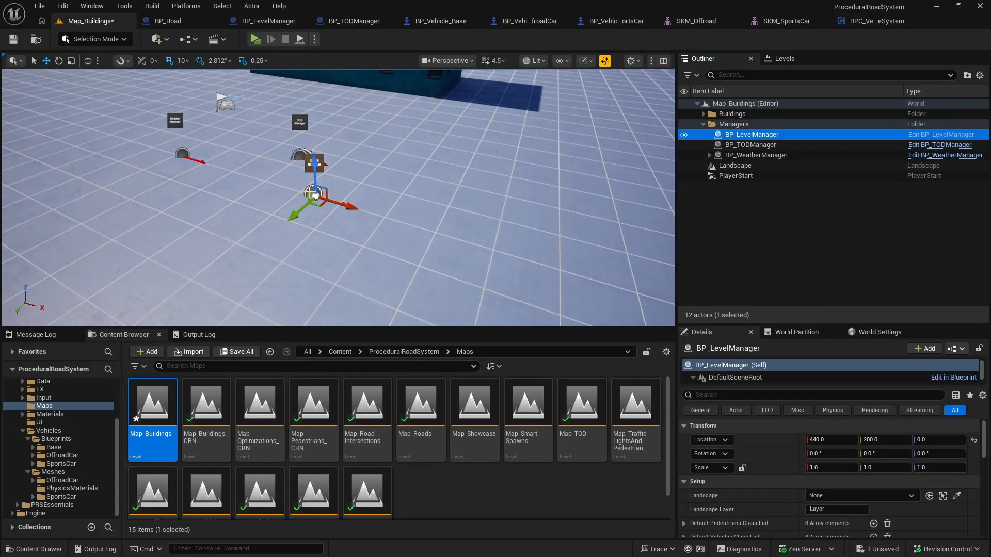
{"action": "left_click_drag", "start_coordinate": [372, 272], "coordinate": [437, 274]}
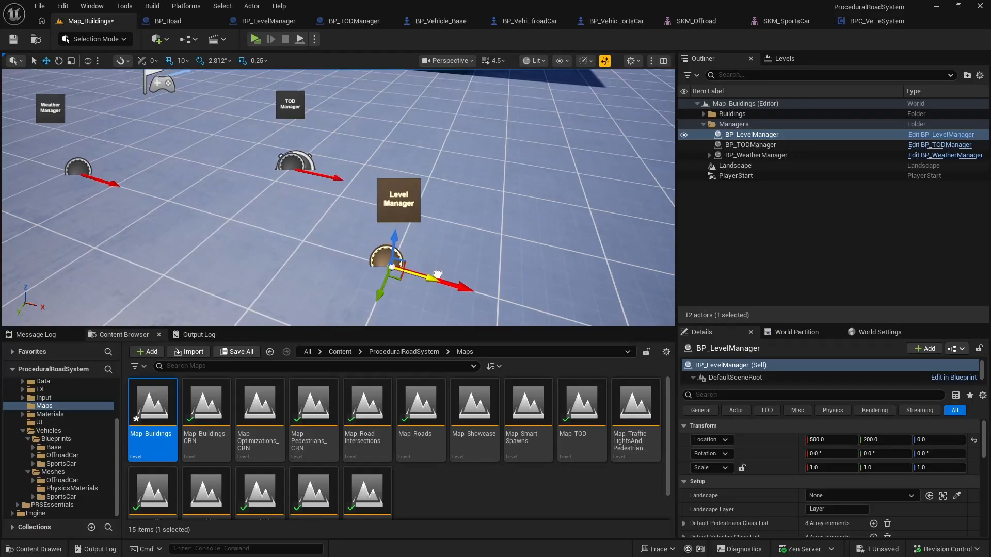
Step: Move BP_TODManager along the X axis to location 400, beside the Level Manager
{"action": "left_click", "coordinate": [298, 164]}
{"action": "left_click_drag", "start_coordinate": [282, 187], "coordinate": [226, 246]}
{"action": "mouse_move", "coordinate": [266, 230]}
{"action": "right_mouse_down"}
{"action": "mouse_move", "coordinate": [305, 241]}
{"action": "mouse_move", "coordinate": [273, 232]}
{"action": "right_mouse_up"}
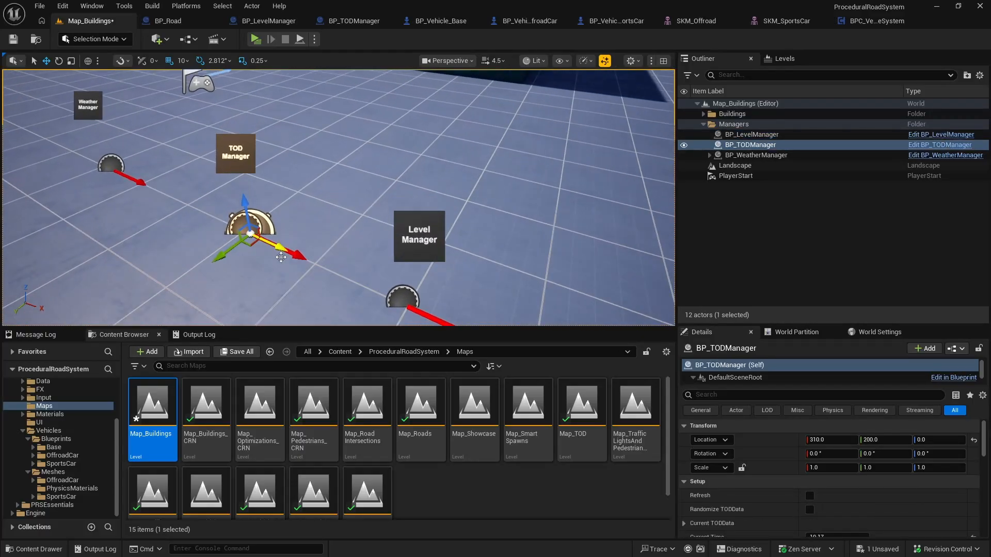
{"action": "left_click_drag", "start_coordinate": [289, 242], "coordinate": [366, 277]}
Step: Move BP_WeatherManager along the X axis to location 300, in line with the other managers
{"action": "left_click", "coordinate": [141, 183]}
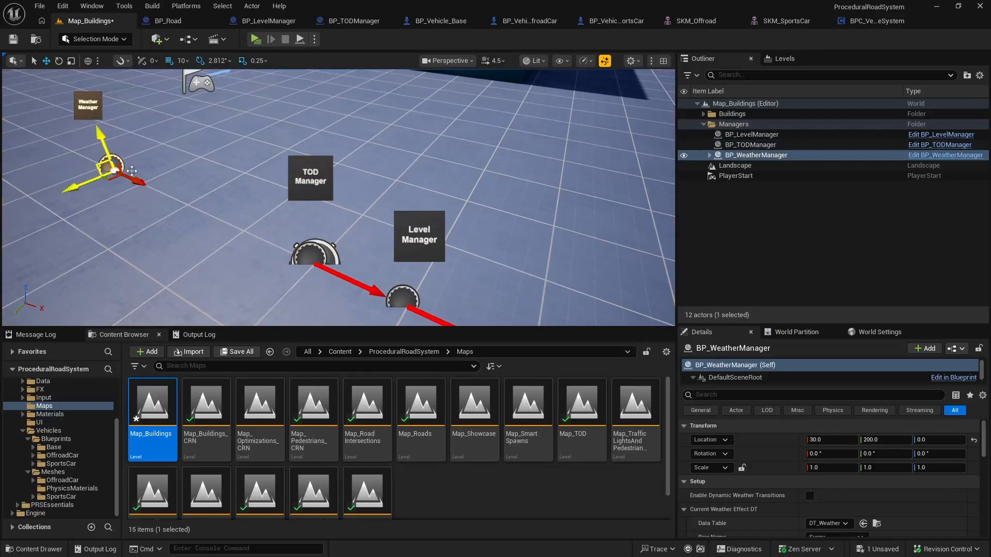
{"action": "left_click_drag", "start_coordinate": [139, 182], "coordinate": [288, 254]}
{"action": "right_click_drag", "start_coordinate": [288, 255], "coordinate": [347, 250]}
Step: Compare the placement of the three managers and inspect the Z location of the Billboard component in the BP_TODManager blueprint
{"action": "left_click", "coordinate": [458, 235]}
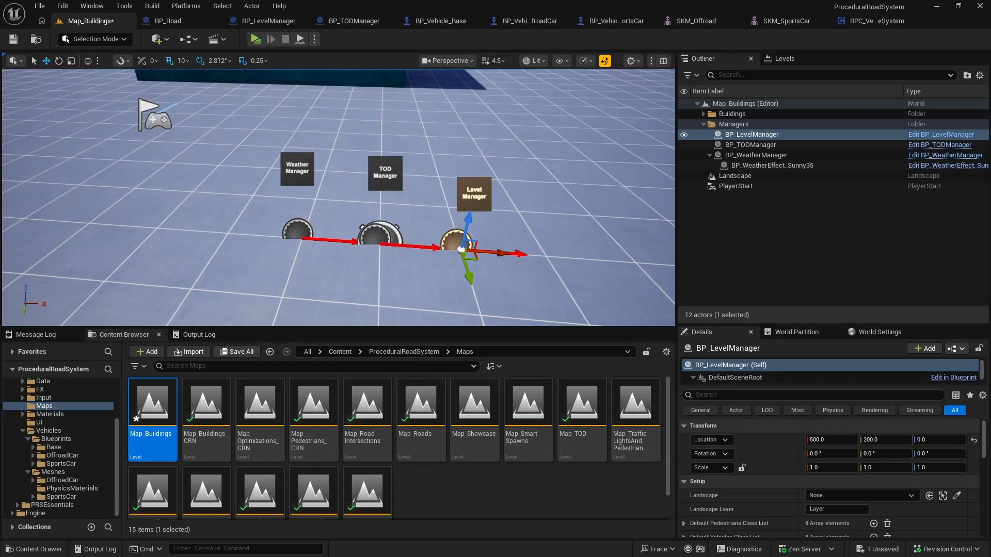
{"action": "left_click", "coordinate": [377, 235]}
{"action": "left_click", "coordinate": [301, 232]}
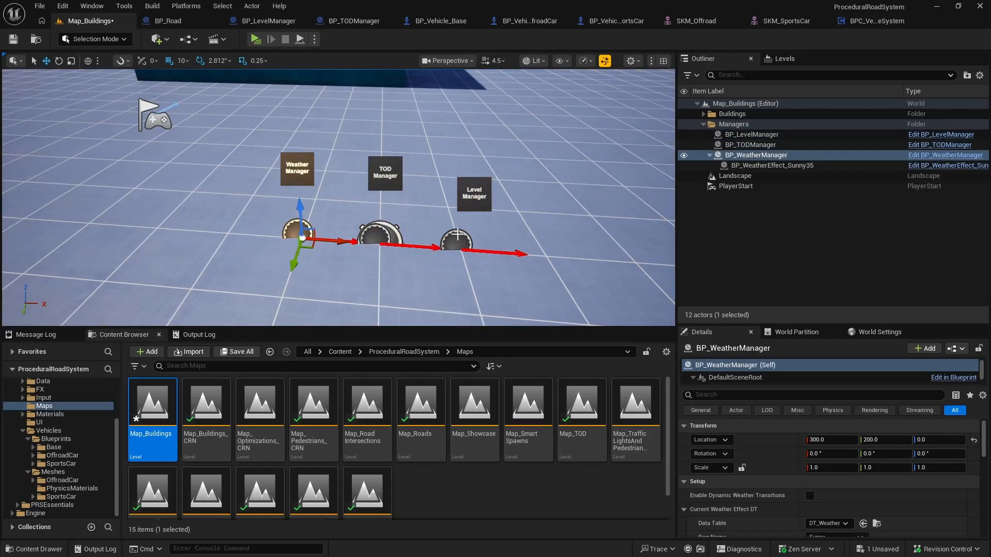
{"action": "left_click", "coordinate": [457, 235]}
{"action": "mouse_move", "coordinate": [396, 204]}
{"action": "right_mouse_down"}
{"action": "mouse_move", "coordinate": [419, 187]}
{"action": "mouse_move", "coordinate": [404, 188]}
{"action": "right_mouse_up"}
{"action": "left_click", "coordinate": [364, 222]}
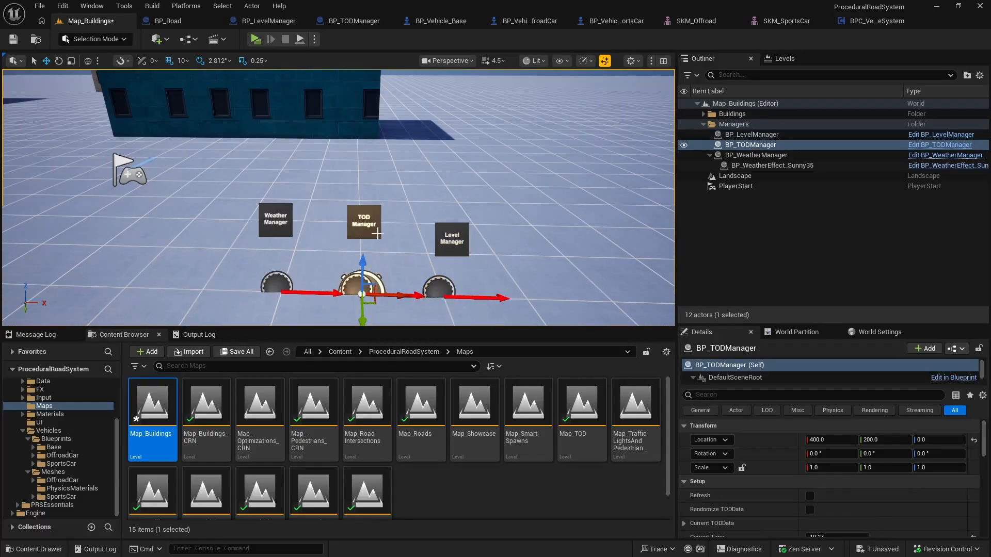
{"action": "left_click", "coordinate": [950, 146]}
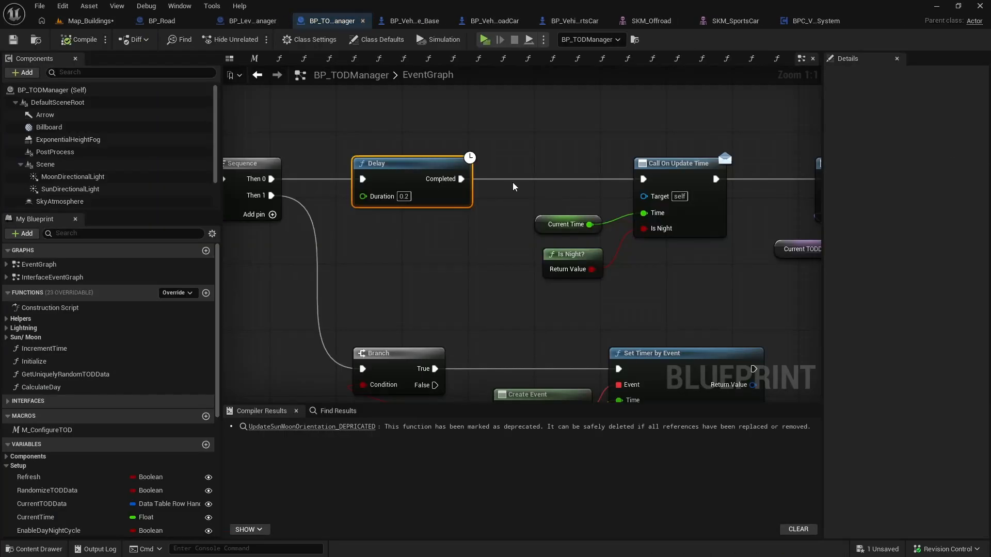
{"action": "left_click", "coordinate": [228, 61]}
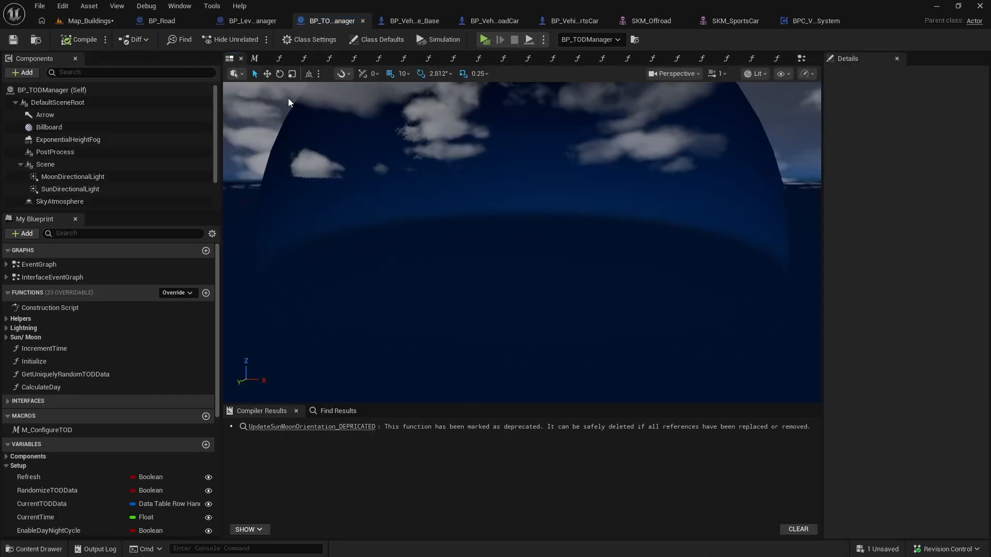
{"action": "scroll", "coordinate": [72, 126], "scroll_direction": "down", "scroll_amount": 1}
{"action": "left_click", "coordinate": [69, 115]}
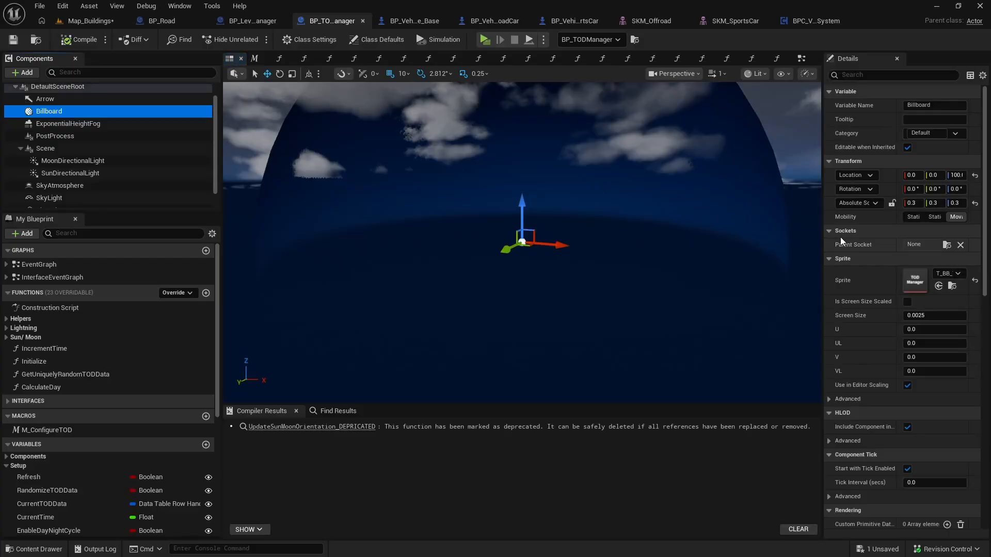
{"action": "left_click_drag", "start_coordinate": [822, 219], "coordinate": [744, 217]}
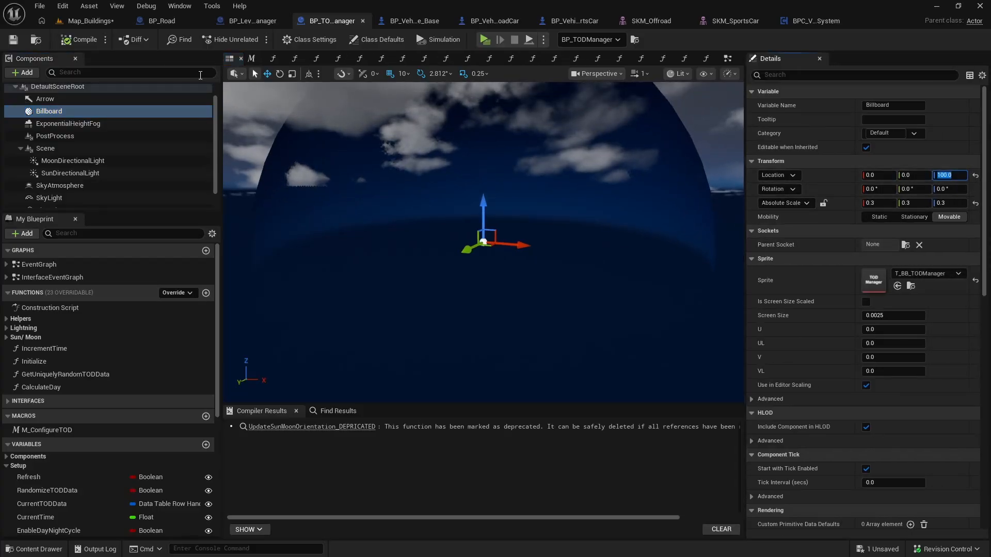
Step: Set the Z location of the Billboard component in the BP_LevelManager blueprint to 100, save it and return to the Map_Buildings level
{"action": "left_click", "coordinate": [73, 20]}
{"action": "left_click", "coordinate": [465, 247]}
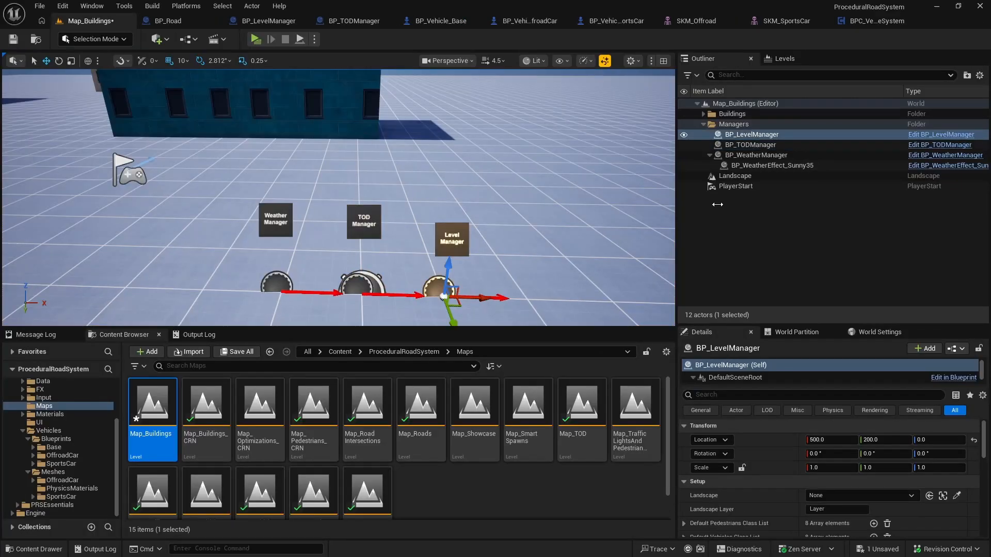
{"action": "left_click", "coordinate": [926, 134]}
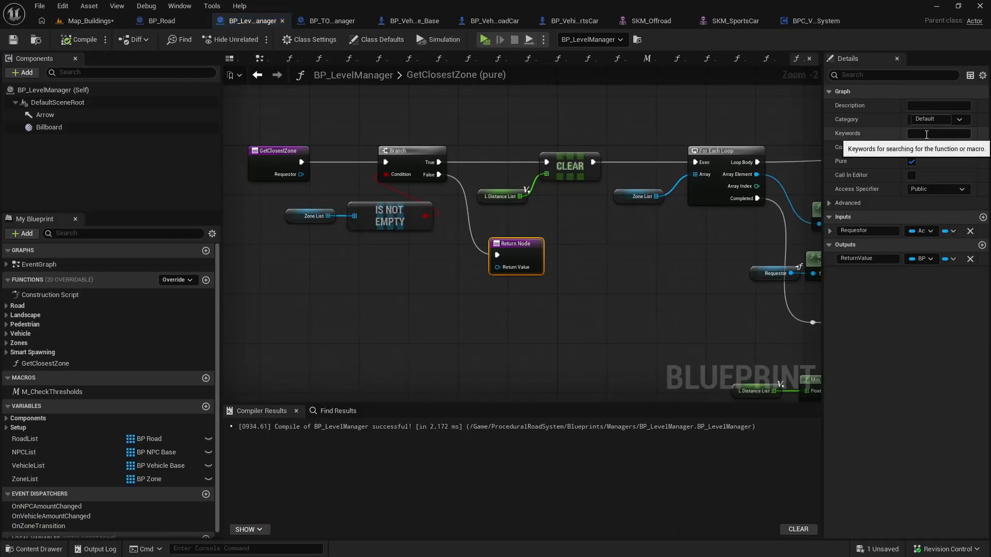
{"action": "left_click", "coordinate": [64, 127]}
{"action": "left_click", "coordinate": [955, 175]}
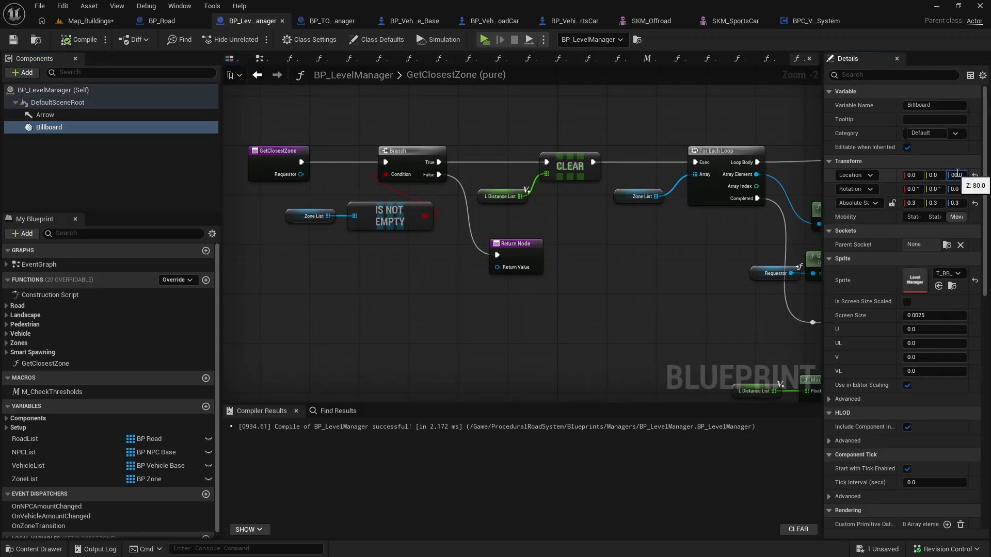
{"action": "type", "text": "0"}
{"action": "key", "text": "Return"}
{"action": "left_click", "coordinate": [13, 40]}
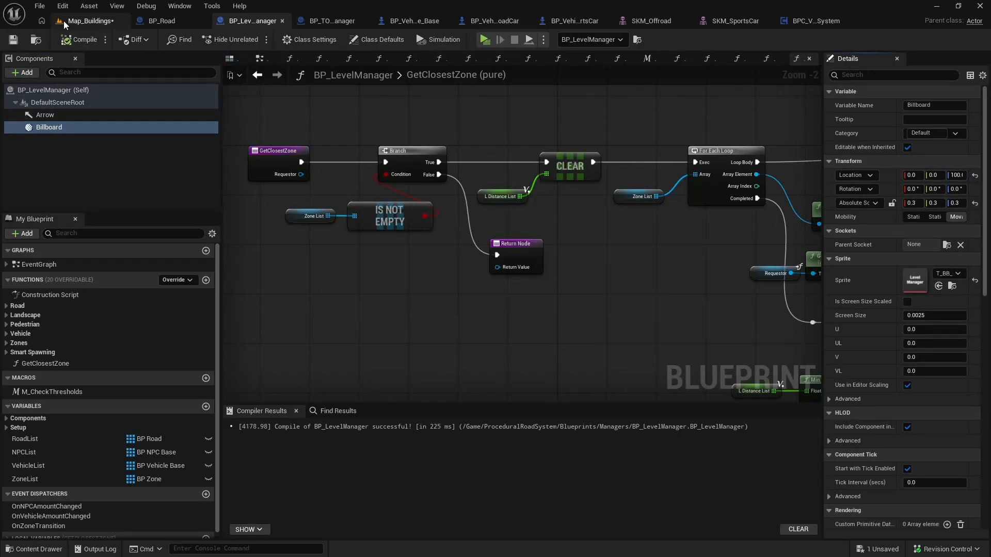
{"action": "left_click", "coordinate": [88, 21]}
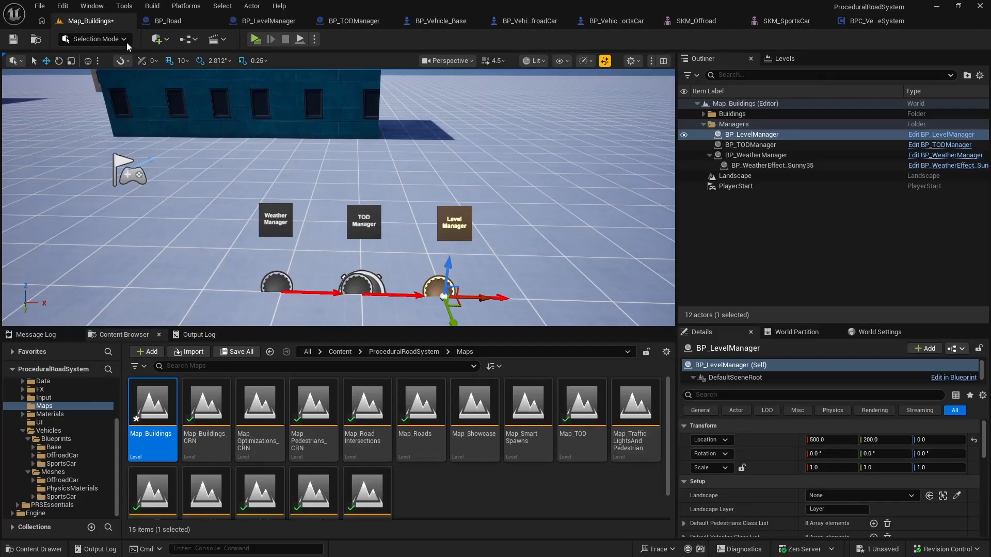
Step: Close every open asset tab except Map_Buildings, and select the PlayerStart actor with the Managers folder collapsed
{"action": "right_click", "coordinate": [103, 22]}
{"action": "key", "text": "Escape"}
{"action": "left_click", "coordinate": [703, 124]}
{"action": "left_click", "coordinate": [745, 146]}
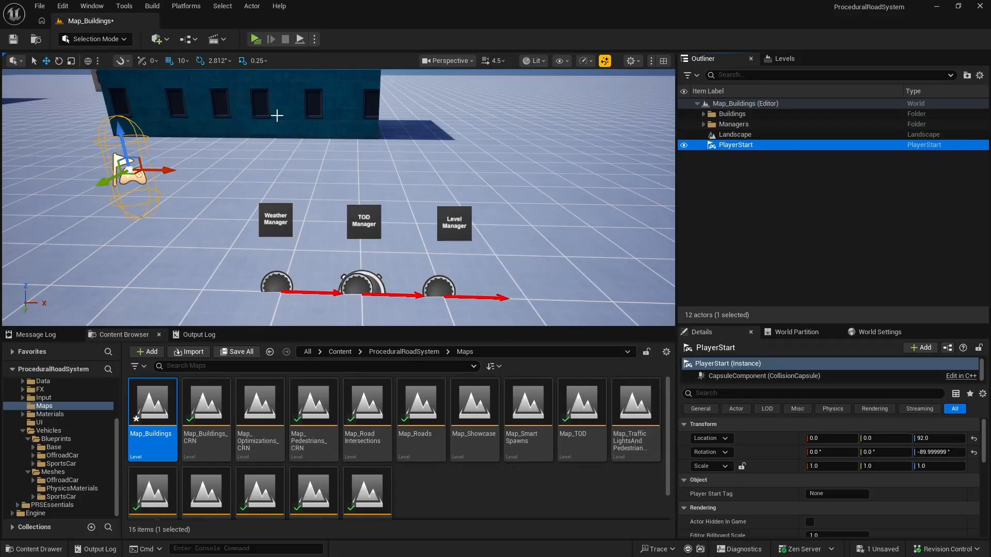
Step: Review the contents of the Buildings and Managers folders, collapse both and save the Map_Buildings level
{"action": "left_click", "coordinate": [703, 125]}
{"action": "left_click", "coordinate": [703, 114]}
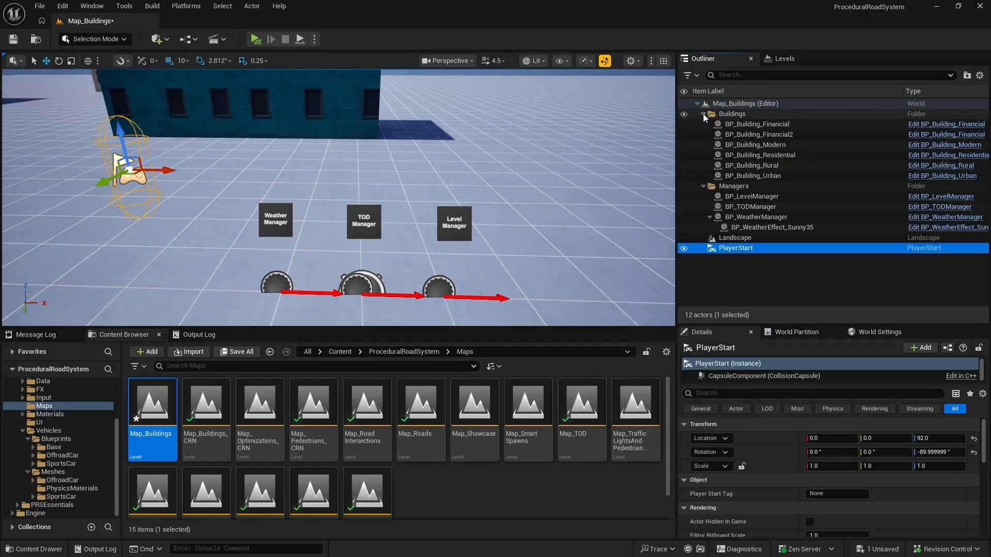
{"action": "left_click", "coordinate": [704, 114]}
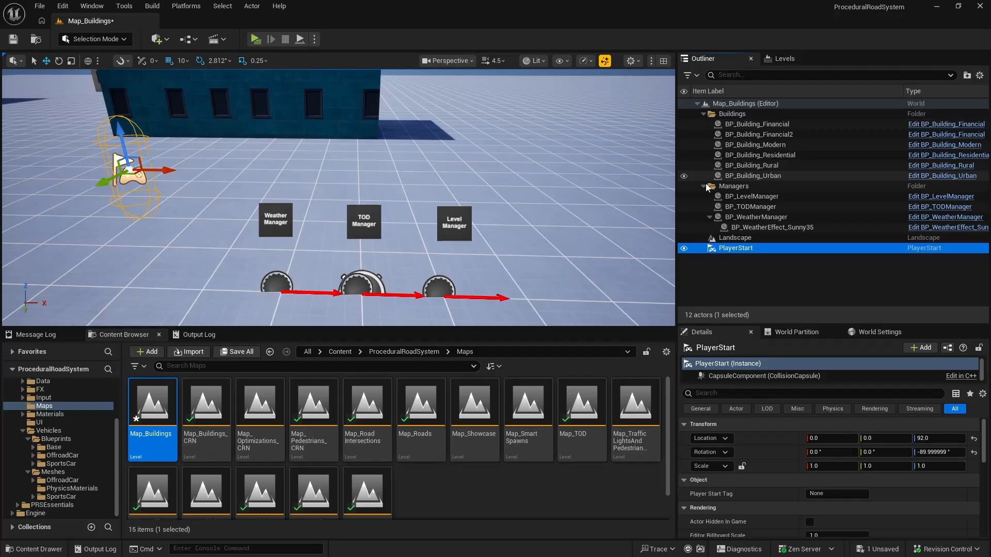
{"action": "left_click", "coordinate": [703, 125]}
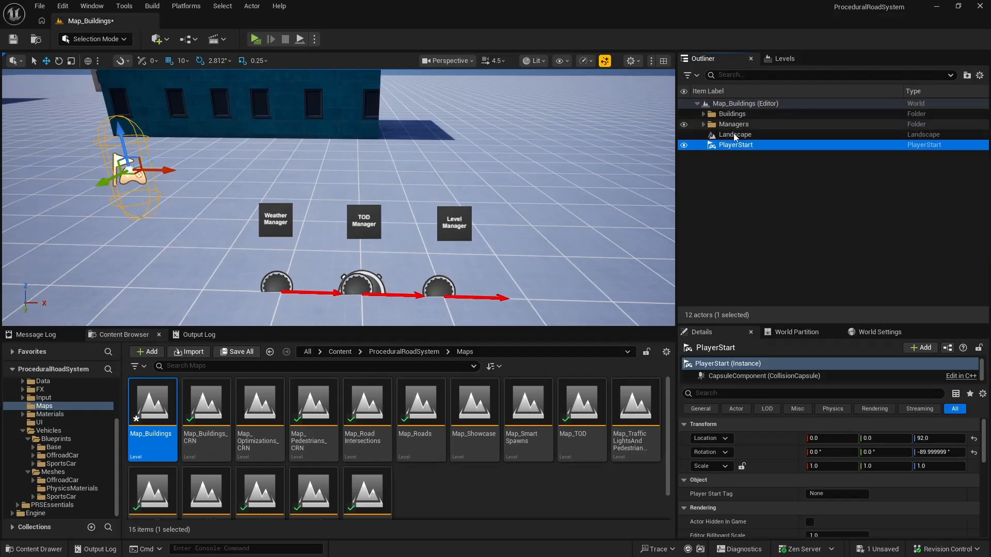
{"action": "key", "text": "ctrl+s"}
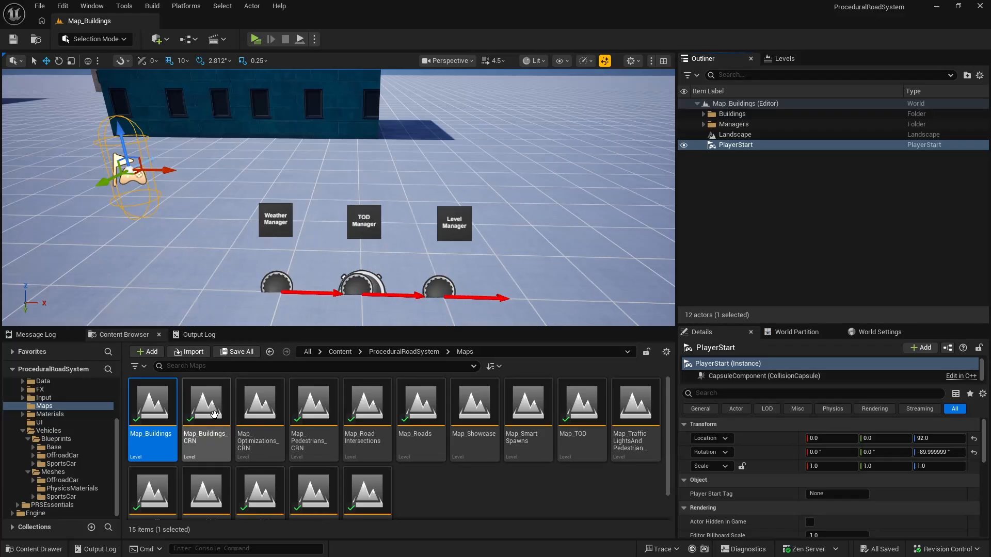
Step: Open the Map_Buildings_CRN level and filter its actor list by "building"
{"action": "double_click", "coordinate": [207, 399]}
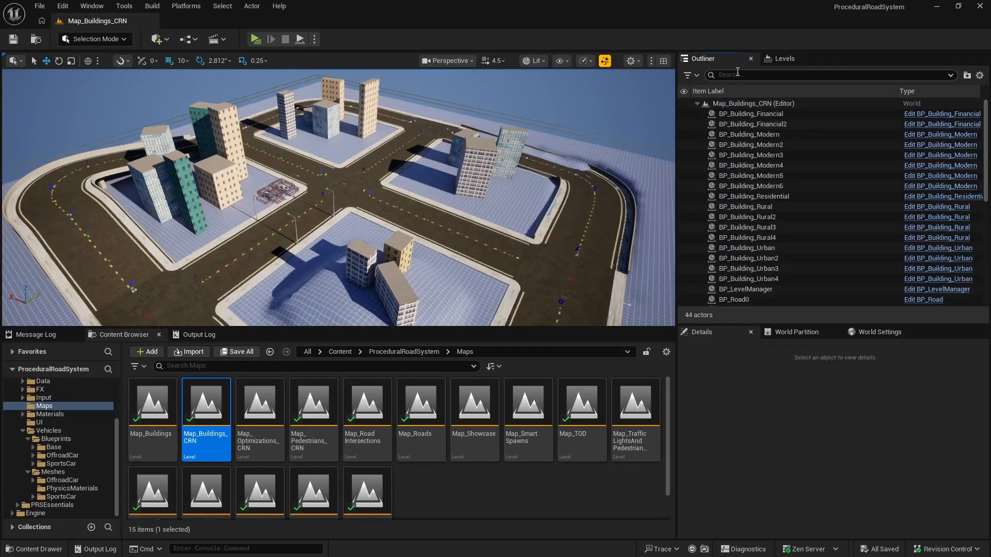
{"action": "left_click", "coordinate": [738, 74]}
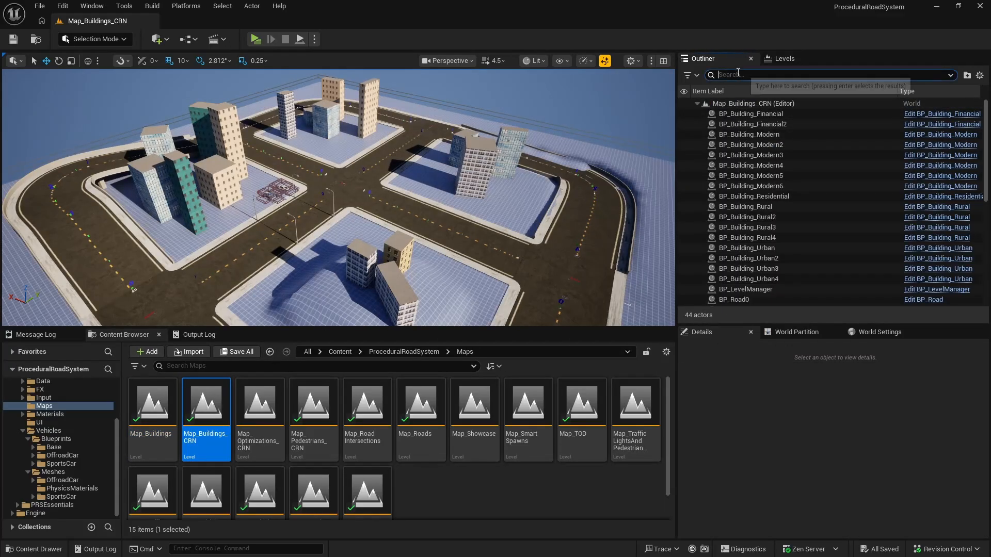
{"action": "type", "text": "buil"}
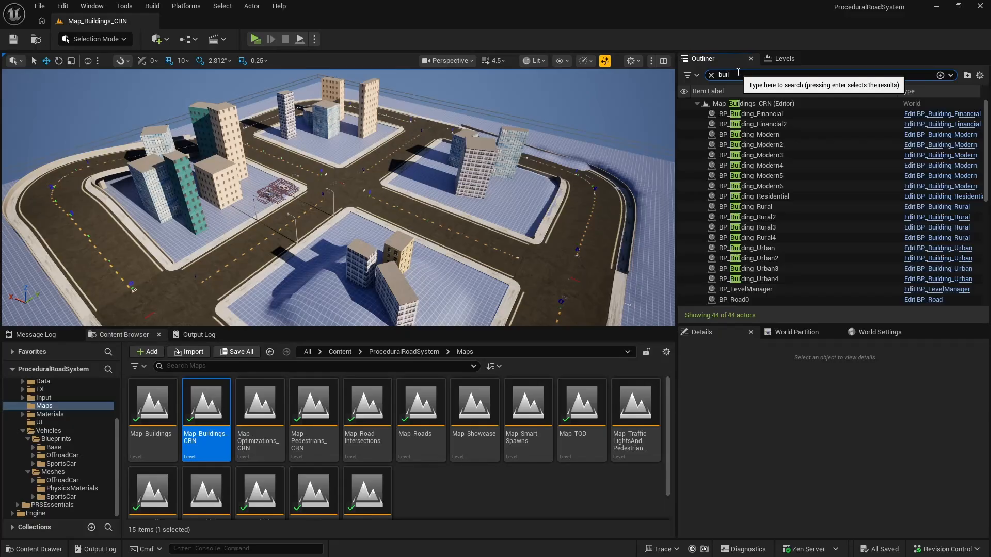
{"action": "type", "text": "ding"}
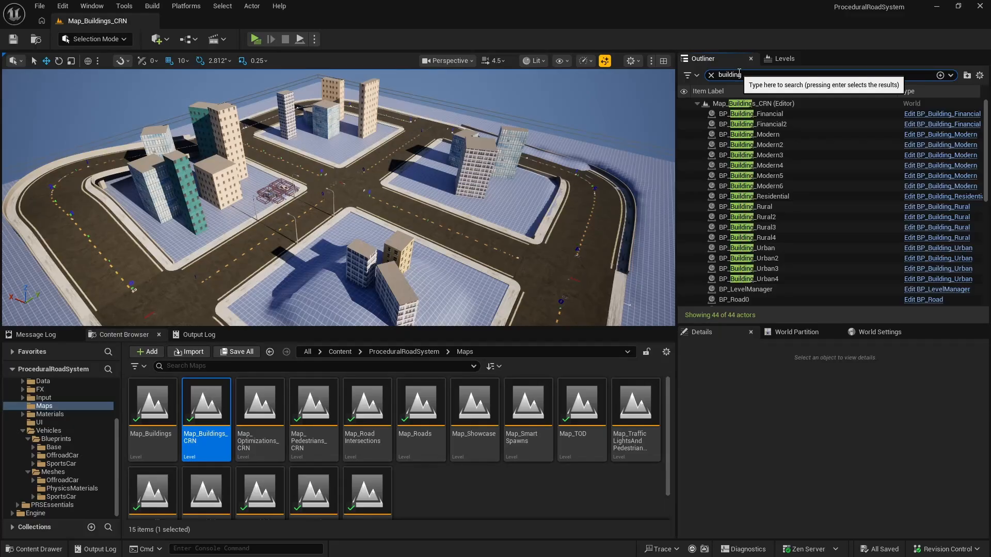
Step: Move all building actors, from BP_Building_Financial to BP_Building_Urban4, into a new folder
{"action": "left_click", "coordinate": [755, 113]}
{"action": "scroll", "coordinate": [794, 212], "scroll_direction": "down", "scroll_amount": 10}
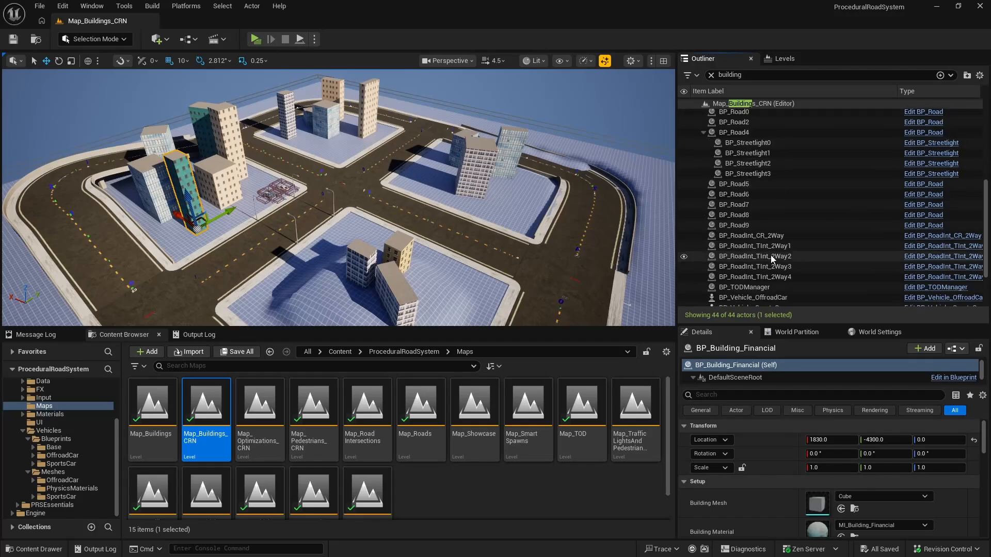
{"action": "scroll", "coordinate": [774, 248], "scroll_direction": "up", "scroll_amount": 10}
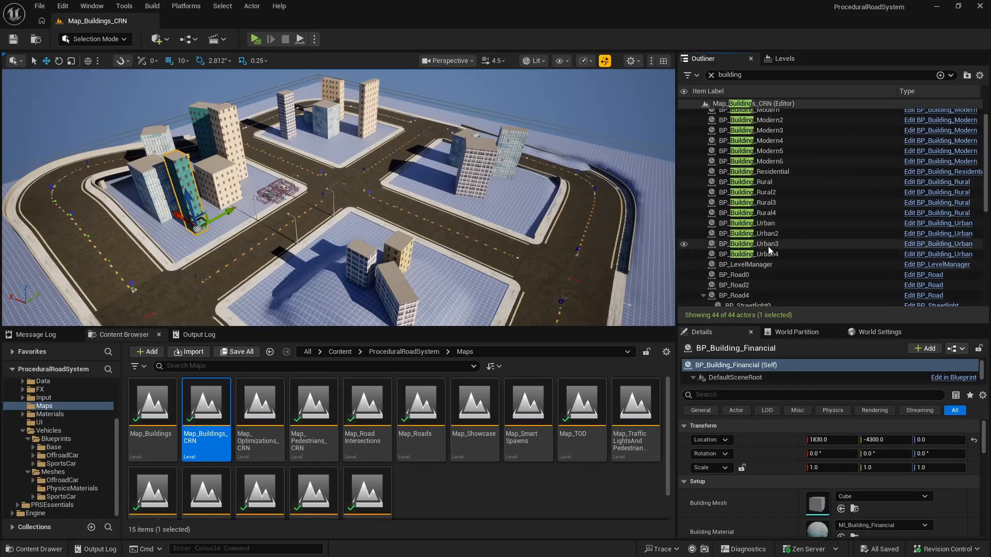
{"action": "left_click", "coordinate": [767, 254], "text": "shift"}
{"action": "scroll", "coordinate": [769, 250], "scroll_direction": "up", "scroll_amount": 2}
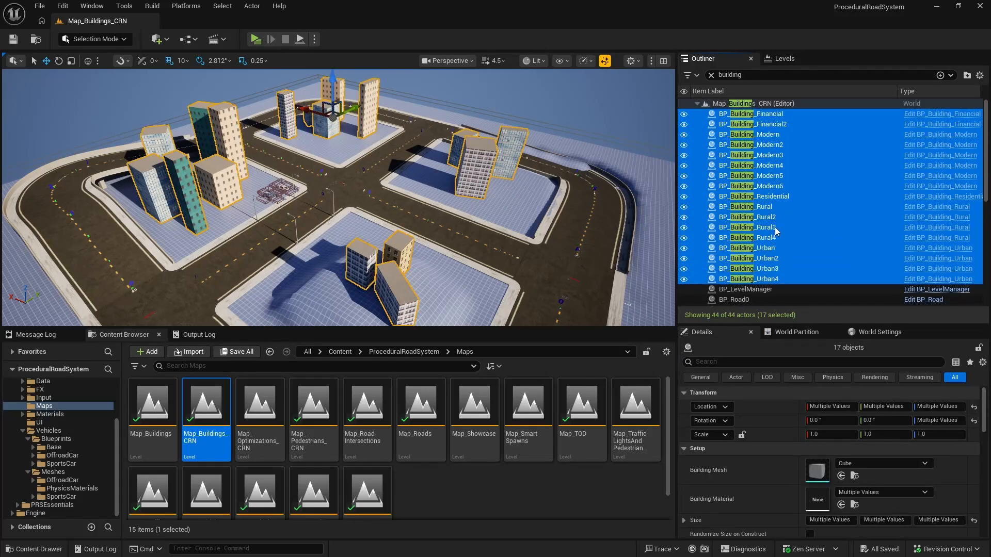
{"action": "right_click", "coordinate": [764, 117]}
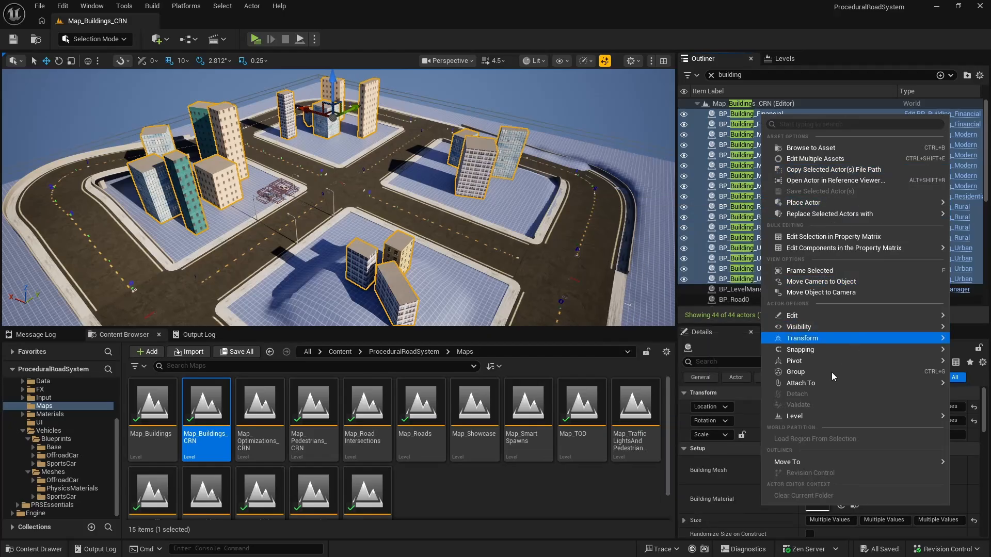
{"action": "mouse_move", "coordinate": [796, 463]}
{"action": "left_click", "coordinate": [733, 467]}
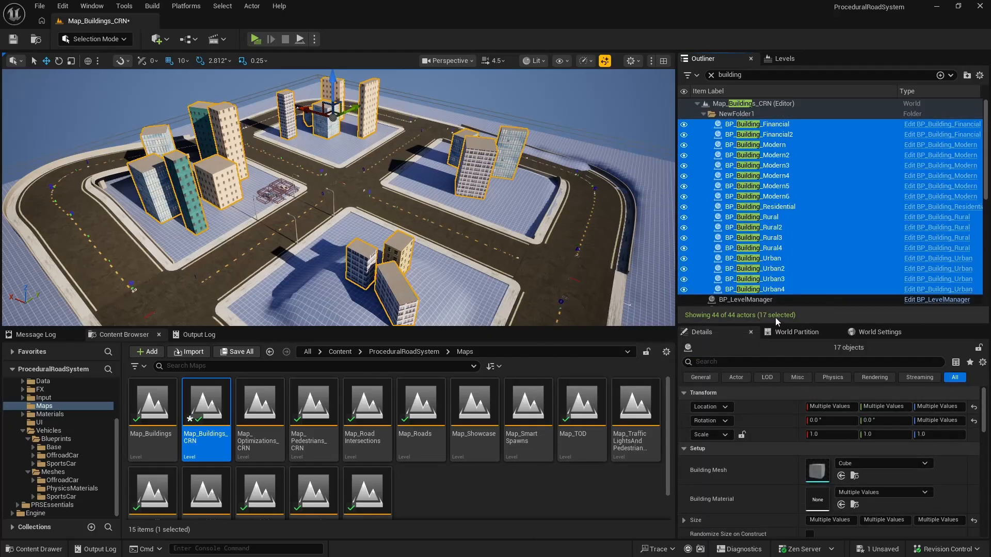
Step: Rename the new folder of building actors as Buildings and clear the actor search filter
{"action": "double_click", "coordinate": [730, 115]}
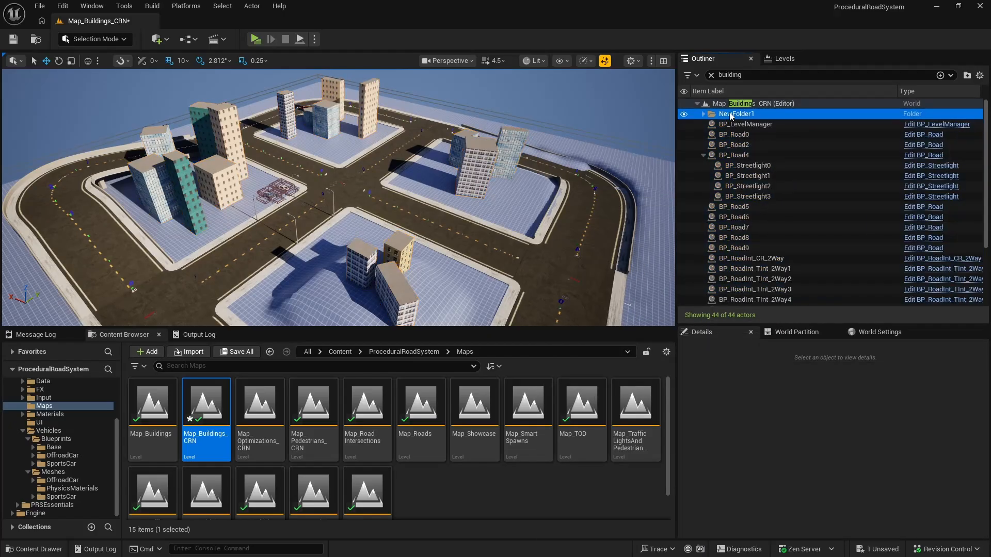
{"action": "left_click", "coordinate": [733, 114]}
{"action": "type", "text": "Buildin"}
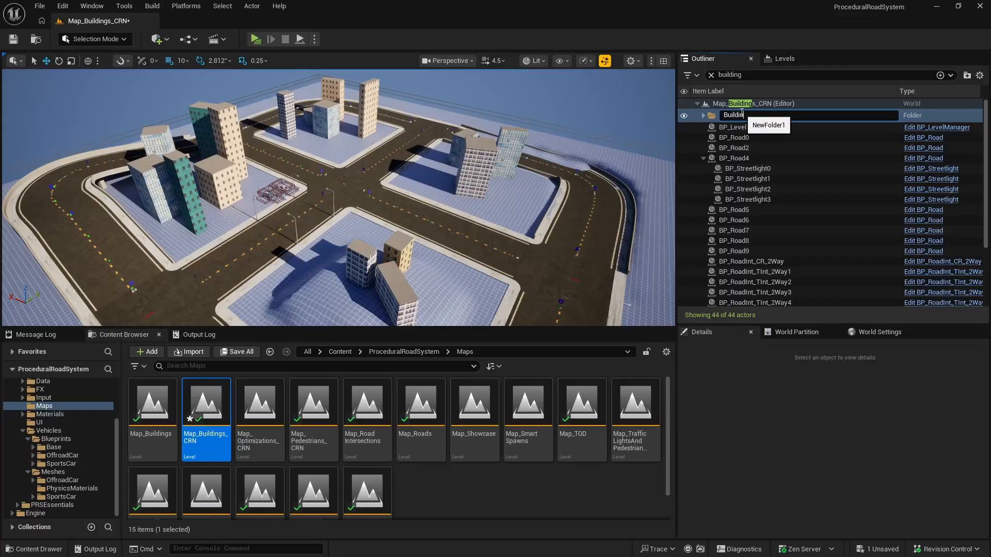
{"action": "type", "text": "gs"}
{"action": "key", "text": "Return"}
{"action": "left_click", "coordinate": [702, 114]}
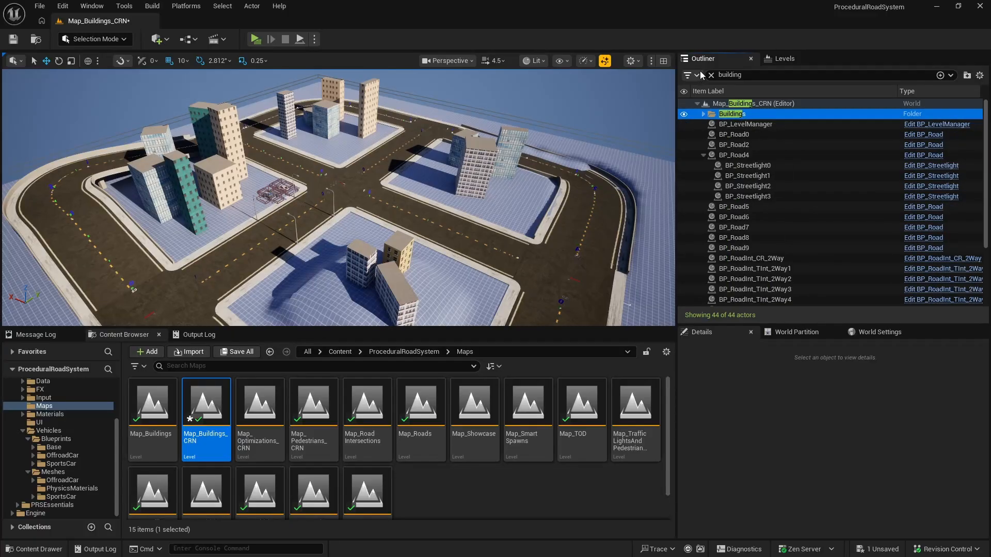
{"action": "left_click", "coordinate": [696, 75]}
{"action": "left_click", "coordinate": [712, 75]}
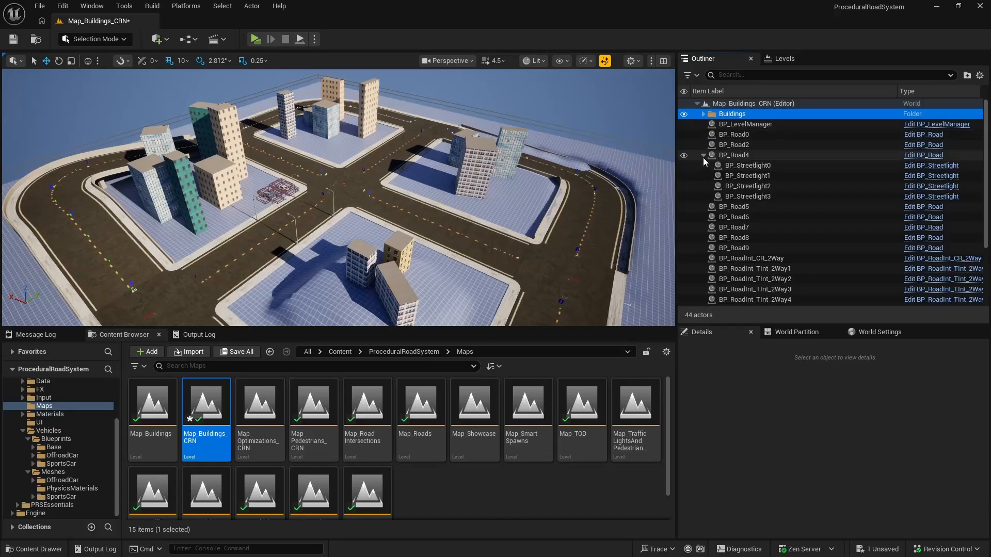
Step: Move all road and intersection actors, from BP_Road0 to BP_RoadInt_TInt_2Way4, into a new folder
{"action": "left_click", "coordinate": [703, 154]}
{"action": "left_click", "coordinate": [747, 135]}
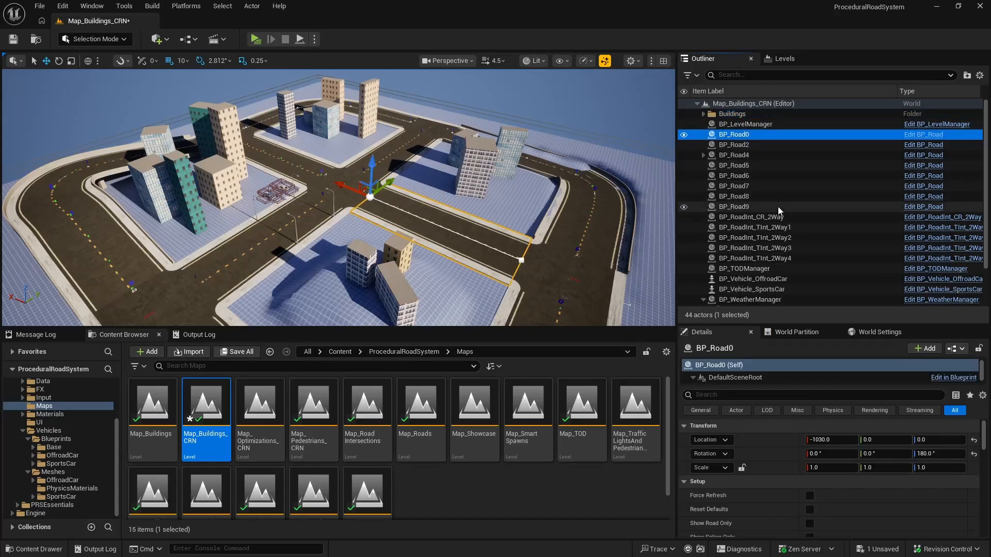
{"action": "scroll", "coordinate": [778, 207], "scroll_direction": "down", "scroll_amount": 1}
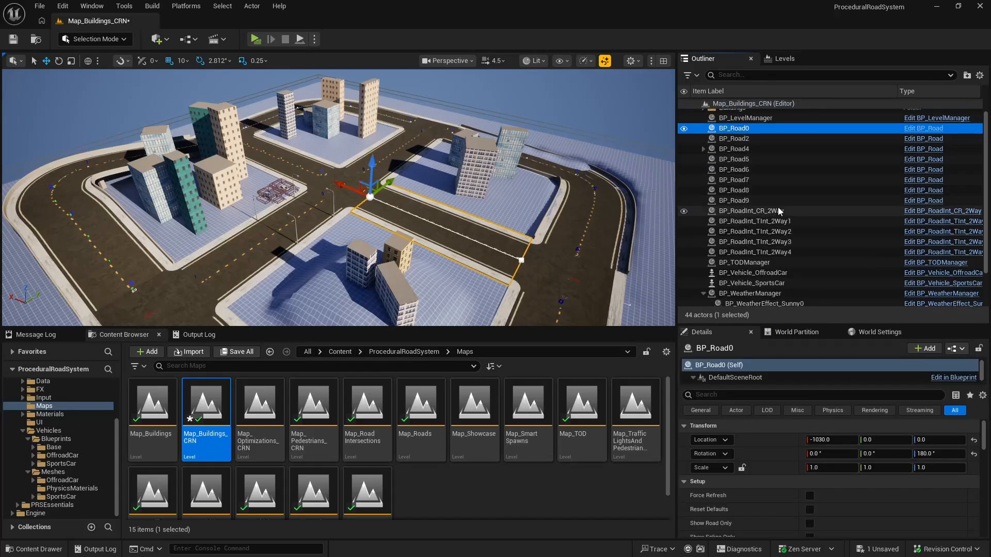
{"action": "left_click", "coordinate": [772, 252], "text": "shift"}
{"action": "scroll", "coordinate": [800, 236], "scroll_direction": "down", "scroll_amount": 1}
{"action": "scroll", "coordinate": [800, 235], "scroll_direction": "down", "scroll_amount": 1}
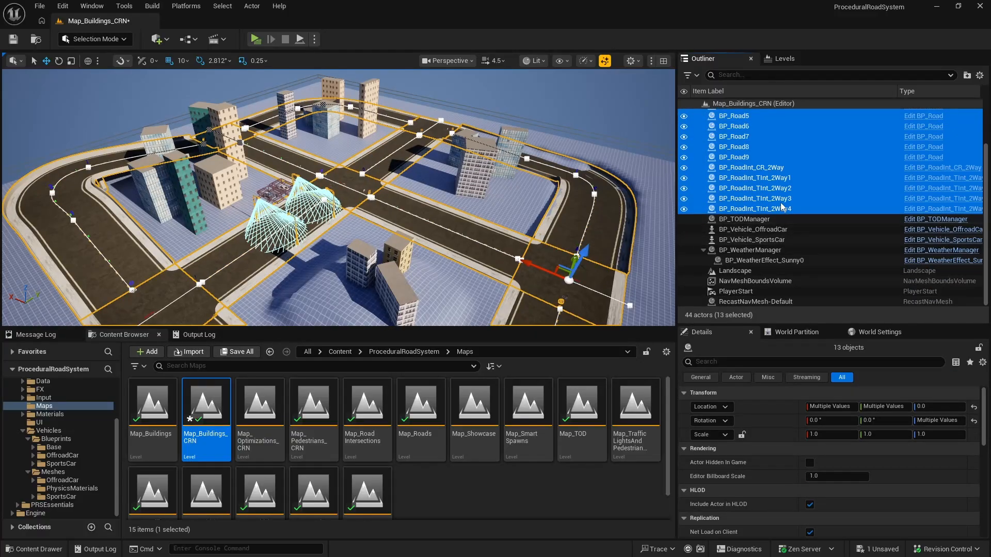
{"action": "scroll", "coordinate": [784, 211], "scroll_direction": "up", "scroll_amount": 2}
{"action": "scroll", "coordinate": [782, 207], "scroll_direction": "down", "scroll_amount": 2}
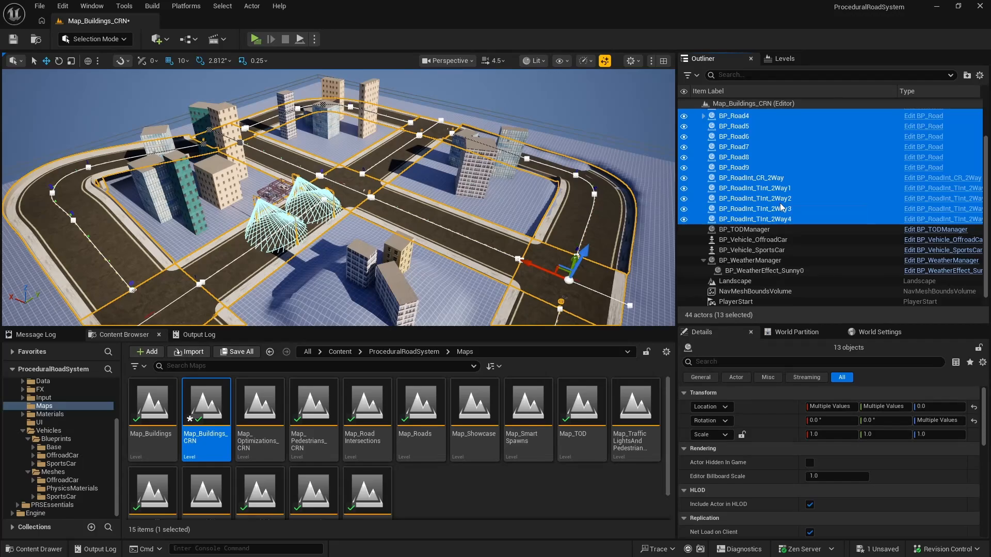
{"action": "scroll", "coordinate": [781, 207], "scroll_direction": "up", "scroll_amount": 2}
{"action": "right_click", "coordinate": [744, 139]}
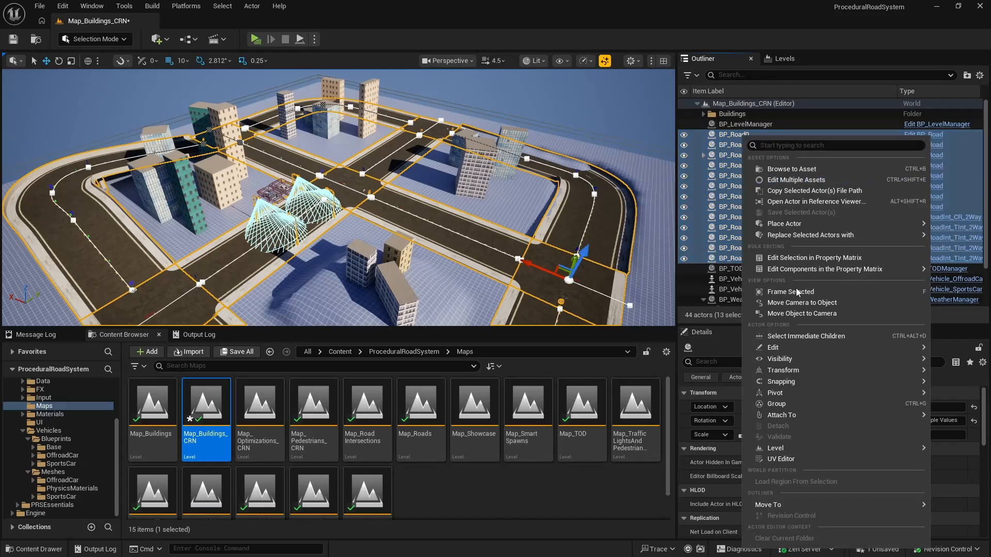
{"action": "mouse_move", "coordinate": [776, 507]}
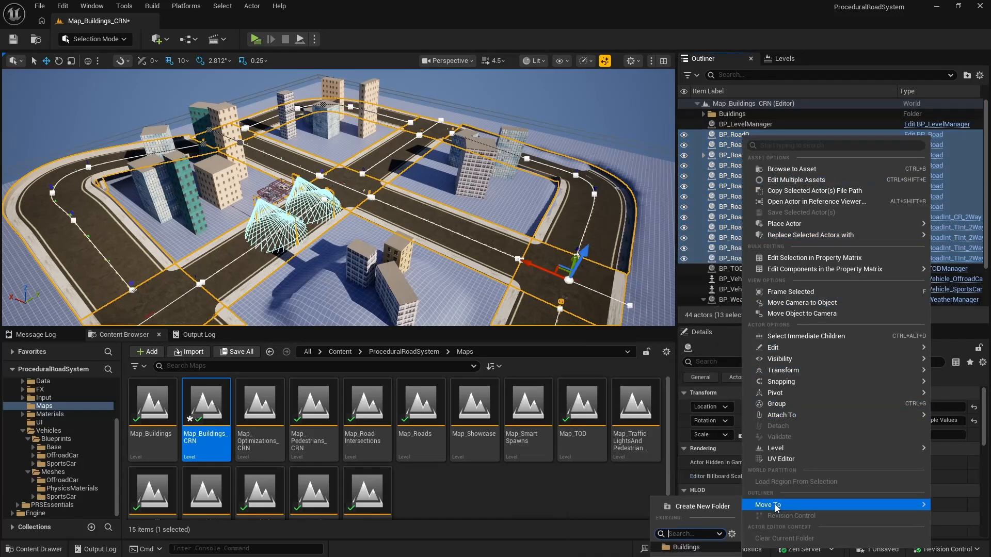
{"action": "left_click", "coordinate": [699, 506]}
Step: Name the folder of road actors ProceduralRoads and collapse it
{"action": "type", "text": "Proce"}
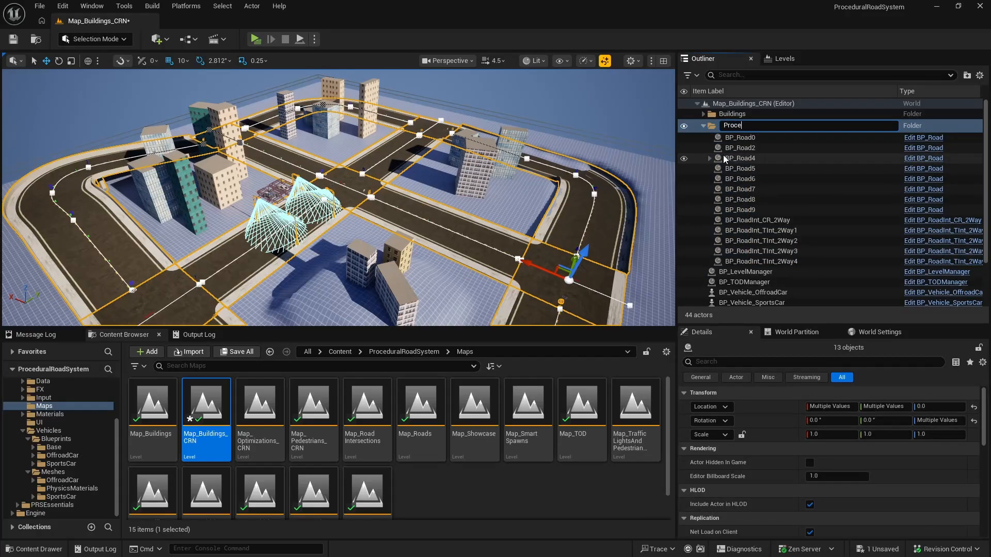
{"action": "type", "text": "duralRoads"}
{"action": "key", "text": "Return"}
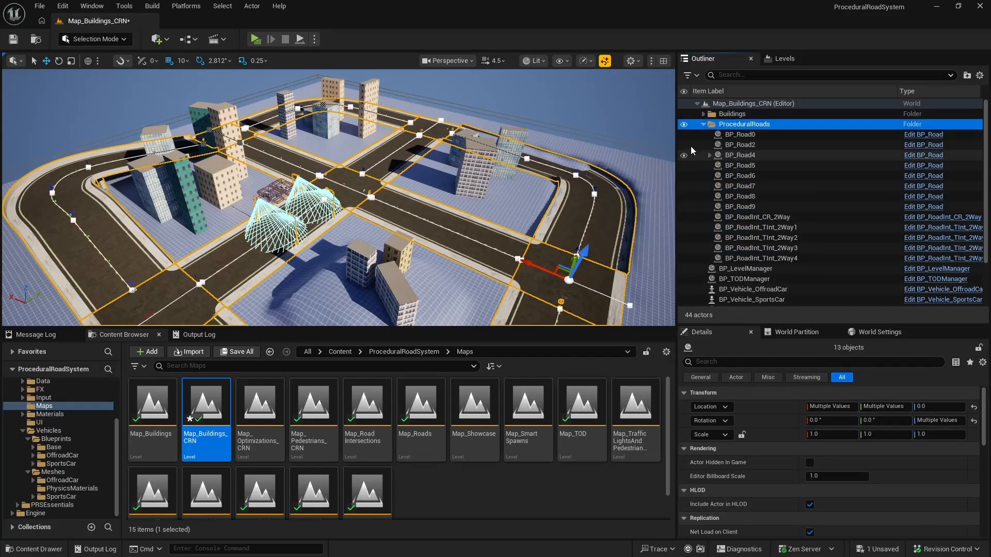
{"action": "left_click", "coordinate": [703, 124]}
Step: Group BP_LevelManager, BP_TODManager and BP_WeatherManager into a new folder named Managers
{"action": "left_click", "coordinate": [743, 134]}
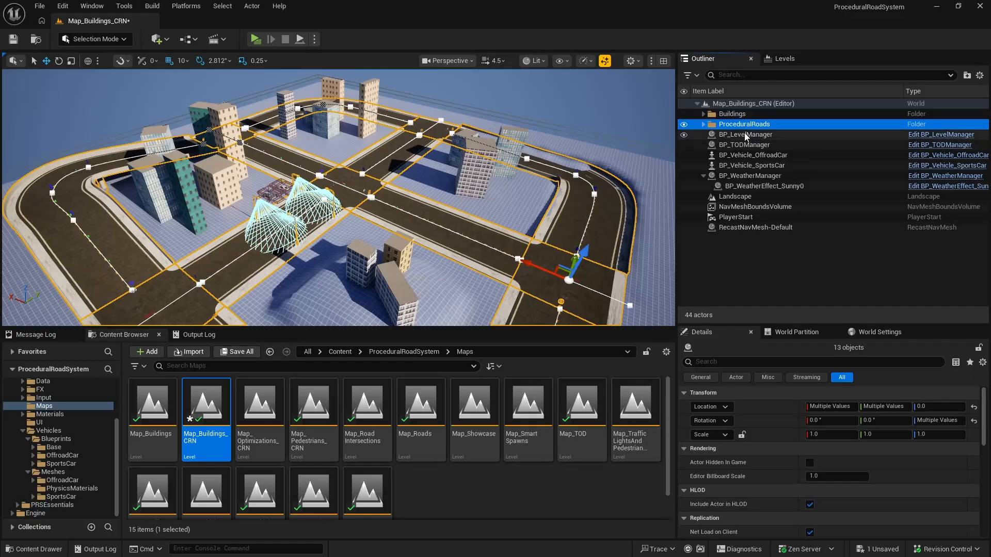
{"action": "left_click", "coordinate": [745, 145], "text": "ctrl"}
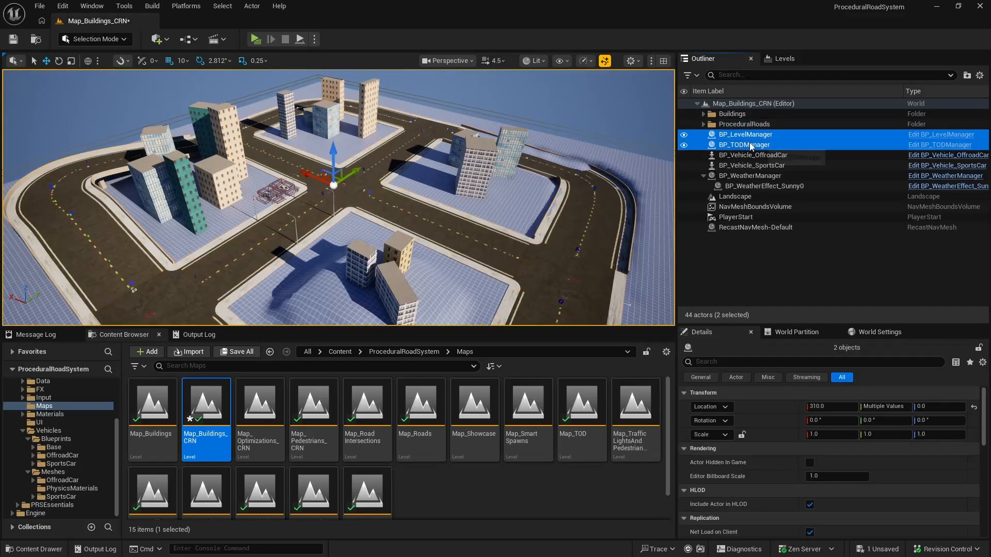
{"action": "left_click", "coordinate": [779, 175], "text": "ctrl"}
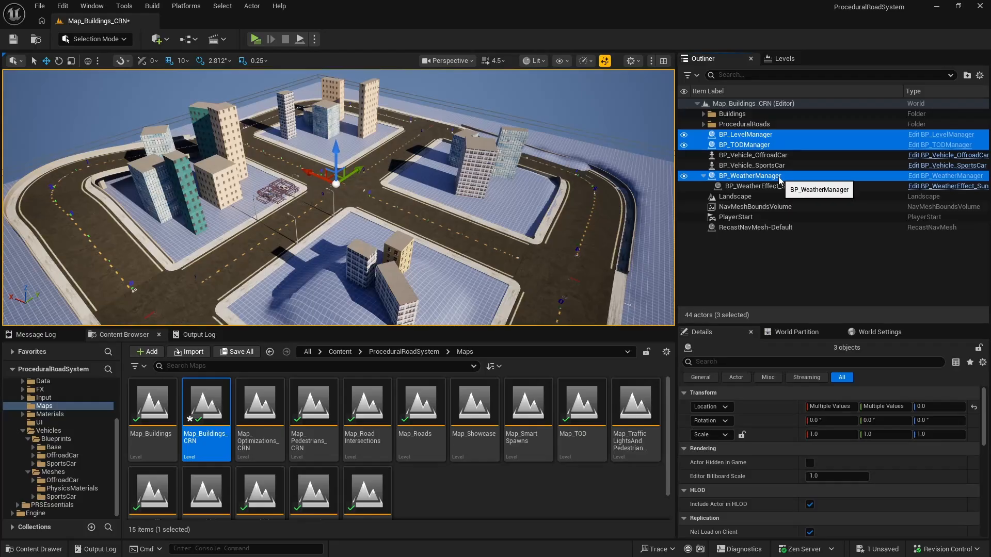
{"action": "left_click", "coordinate": [703, 176]}
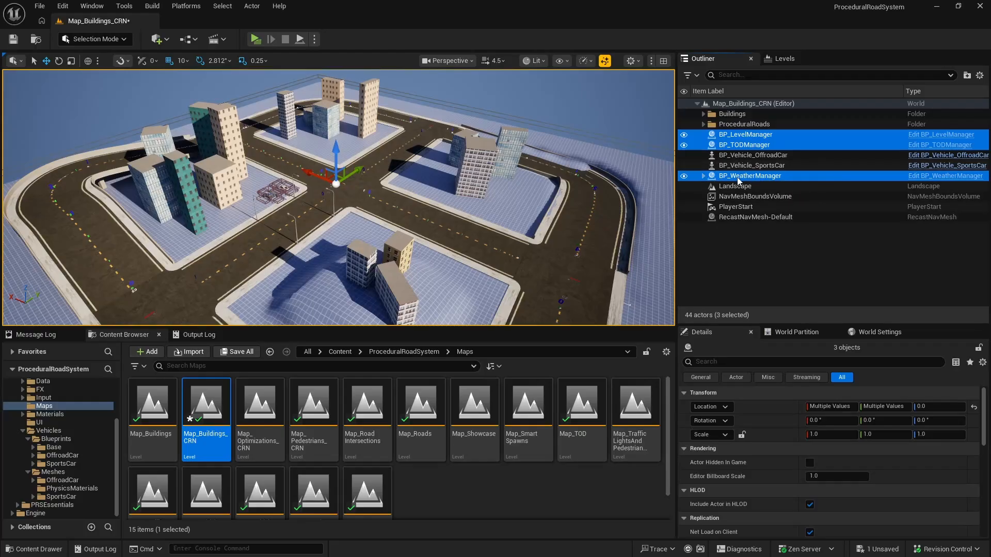
{"action": "right_click", "coordinate": [774, 178]}
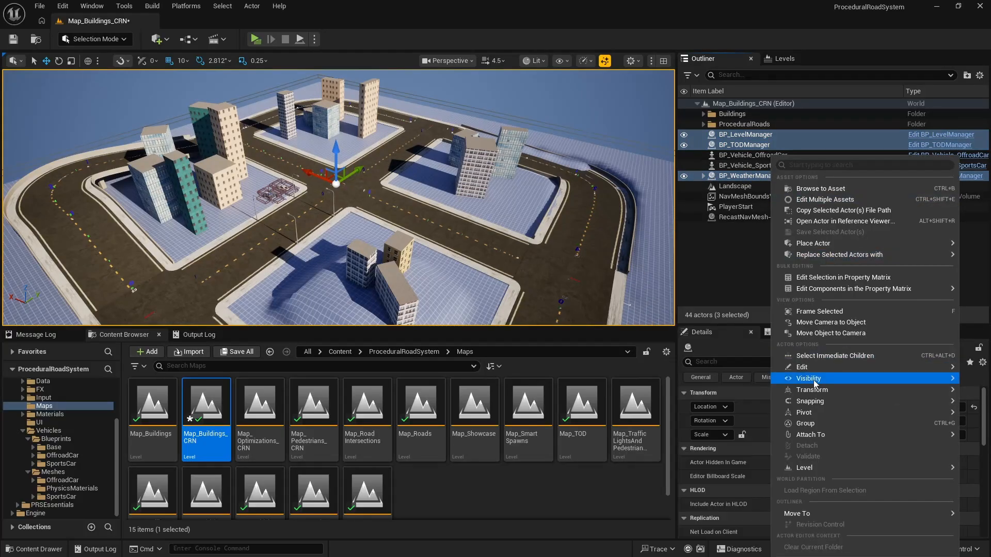
{"action": "mouse_move", "coordinate": [813, 513]}
{"action": "left_click", "coordinate": [743, 500]}
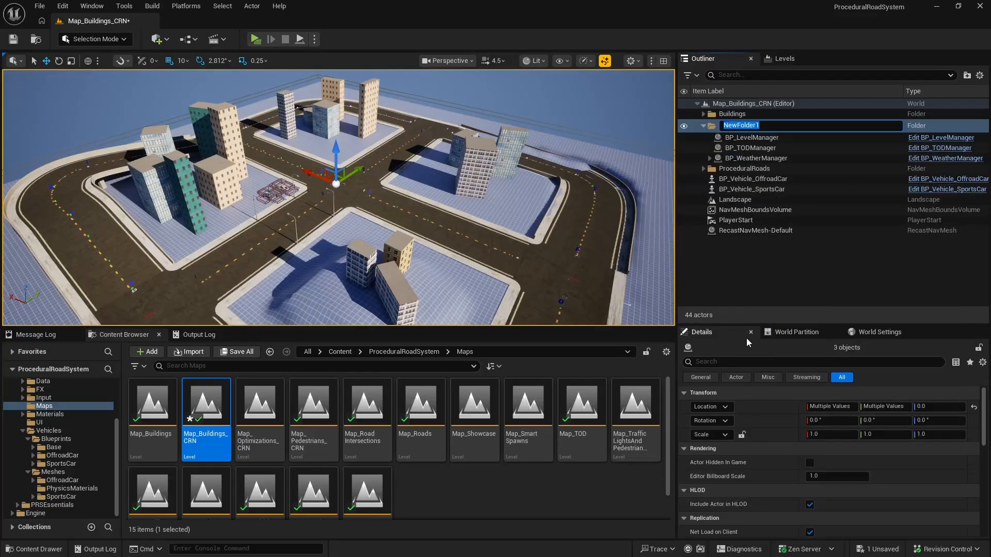
{"action": "type", "text": "Managers"}
{"action": "key", "text": "Return"}
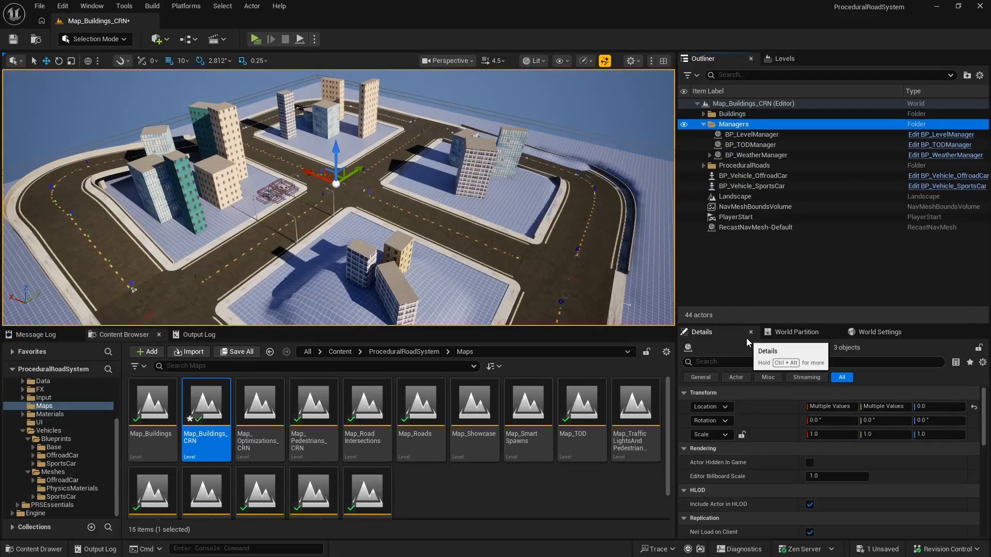
Step: Move BP_LevelManager along the X axis to location 300
{"action": "right_click_drag", "start_coordinate": [576, 309], "coordinate": [500, 307]}
{"action": "key", "text": "w"}
{"action": "key", "text": "w"}
{"action": "key", "text": "s"}
{"action": "right_click_drag", "start_coordinate": [421, 203], "coordinate": [472, 162]}
{"action": "left_click", "coordinate": [463, 185]}
{"action": "left_click", "coordinate": [466, 183]}
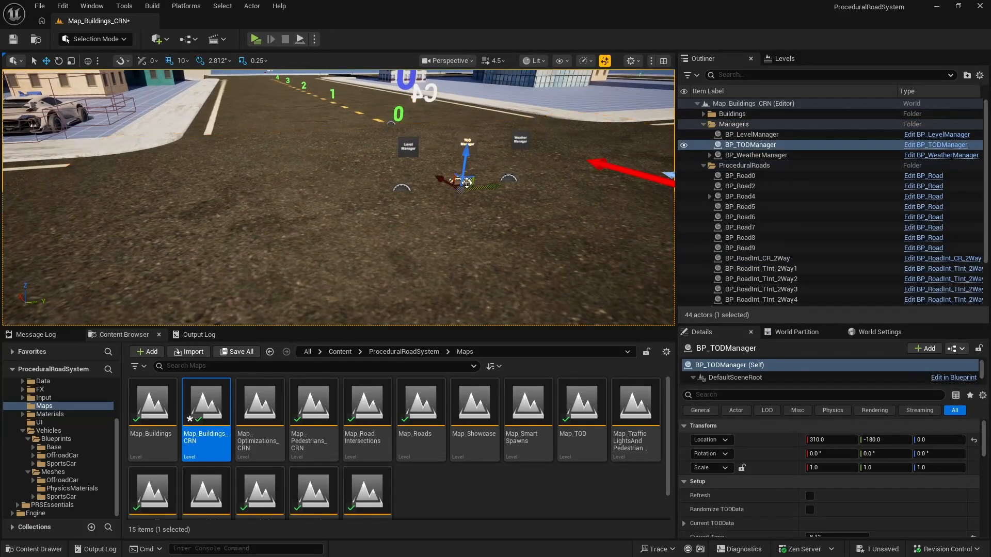
{"action": "key", "text": "w"}
{"action": "right_click_drag", "start_coordinate": [480, 192], "coordinate": [549, 225]}
{"action": "key", "text": "s"}
{"action": "key", "text": "a"}
{"action": "mouse_move", "coordinate": [398, 234]}
{"action": "left_mouse_down"}
{"action": "mouse_move", "coordinate": [407, 234]}
{"action": "mouse_move", "coordinate": [390, 240]}
{"action": "left_mouse_up"}
{"action": "left_click", "coordinate": [420, 307]}
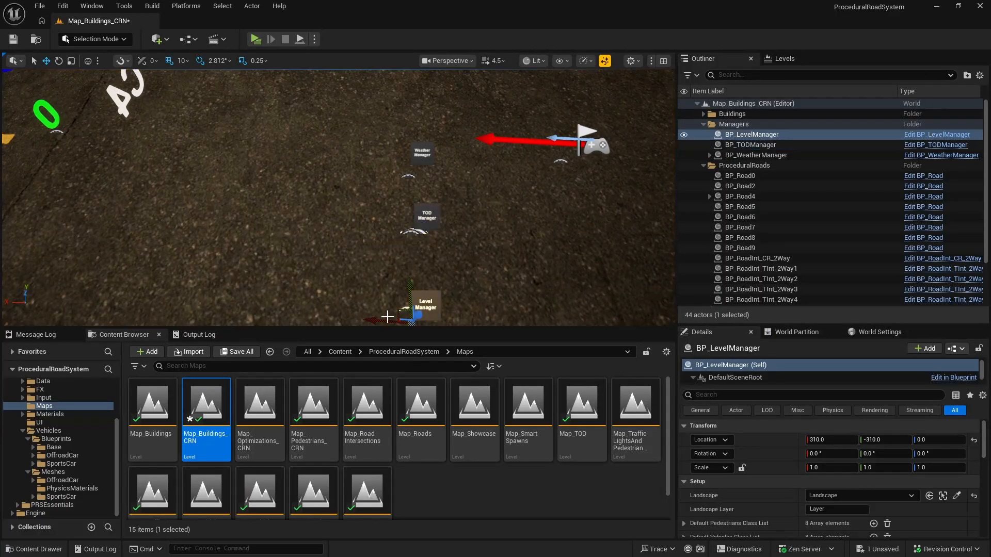
{"action": "right_click_drag", "start_coordinate": [373, 319], "coordinate": [402, 318]}
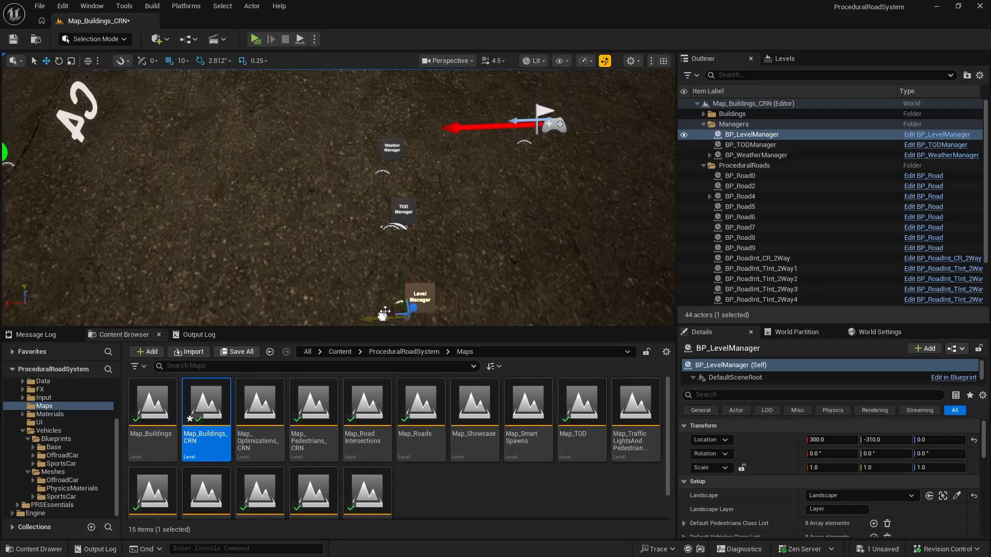
Step: Move BP_LevelManager along the Y axis to location -300
{"action": "left_click_drag", "start_coordinate": [401, 288], "coordinate": [401, 280]}
{"action": "key", "text": "s"}
{"action": "right_click_drag", "start_coordinate": [447, 261], "coordinate": [330, 175]}
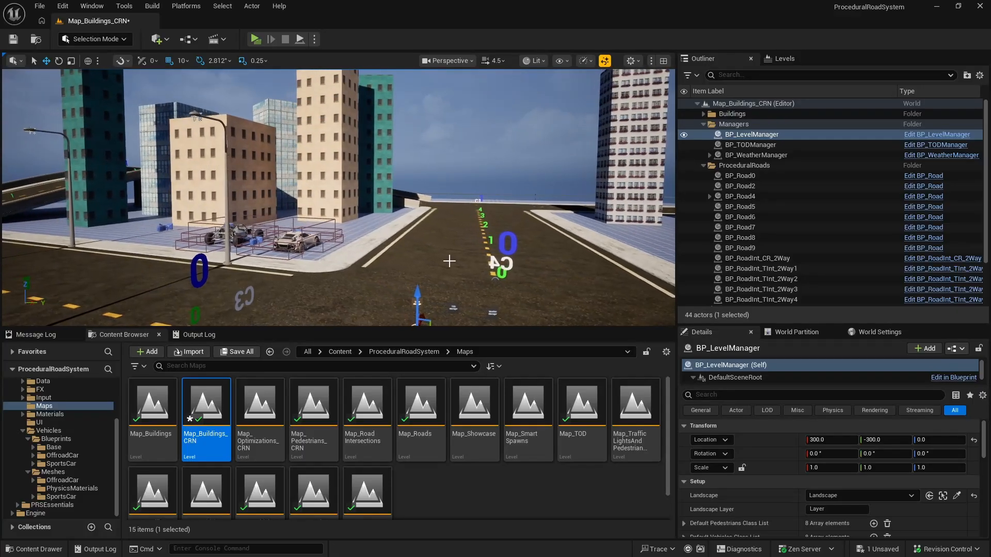
Step: Collapse the Managers and ProceduralRoads folders, and group BP_Vehicle_OffroadCar and BP_Vehicle_SportsCar into a new collapsed folder named Vehicles
{"action": "left_click", "coordinate": [702, 124]}
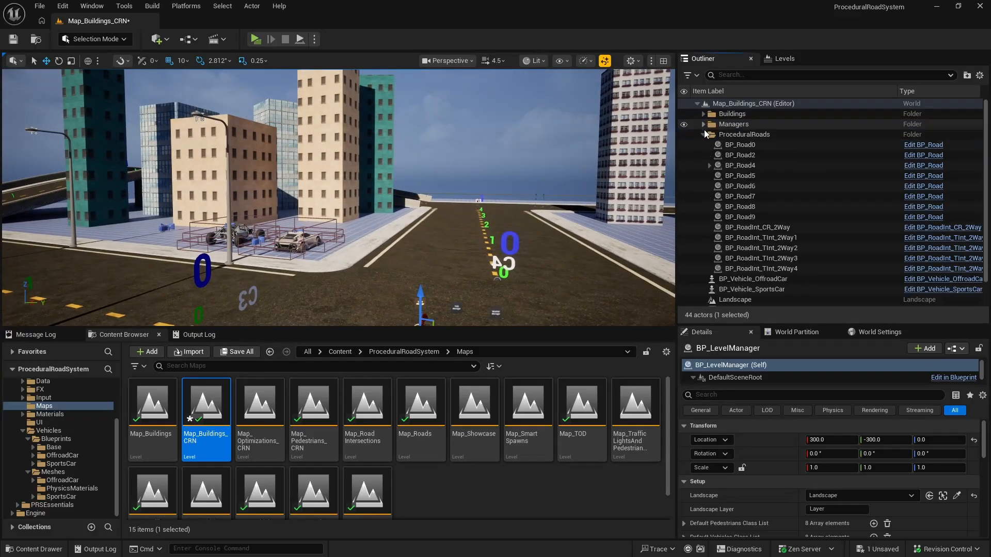
{"action": "left_click", "coordinate": [703, 135]}
{"action": "left_click", "coordinate": [773, 146]}
{"action": "left_click", "coordinate": [771, 154], "text": "ctrl"}
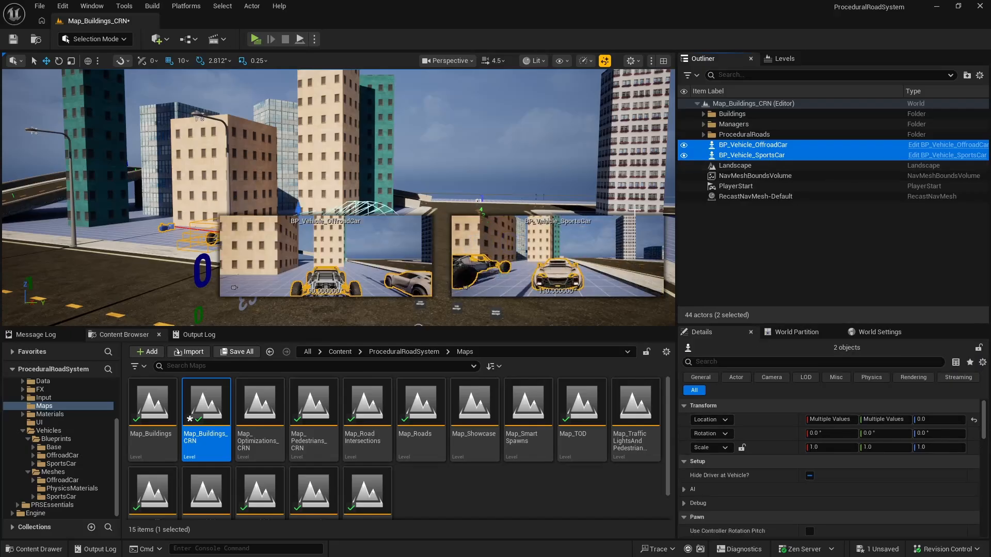
{"action": "right_click", "coordinate": [787, 156]}
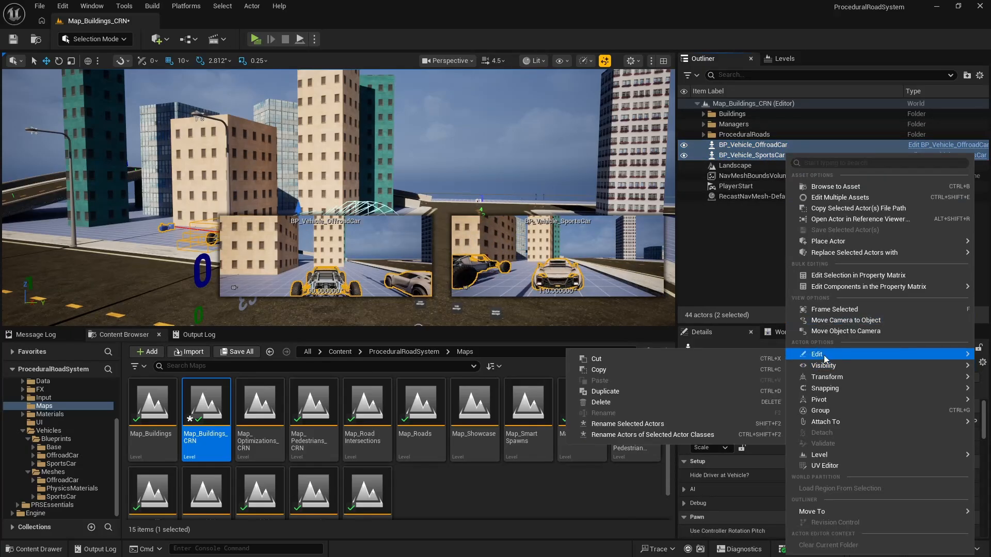
{"action": "mouse_move", "coordinate": [820, 512]}
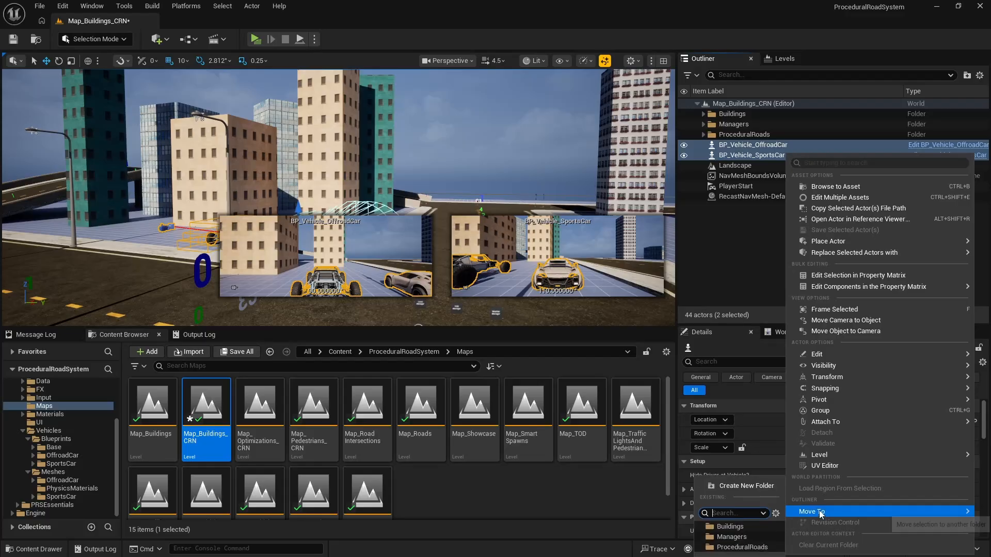
{"action": "left_click", "coordinate": [751, 484]}
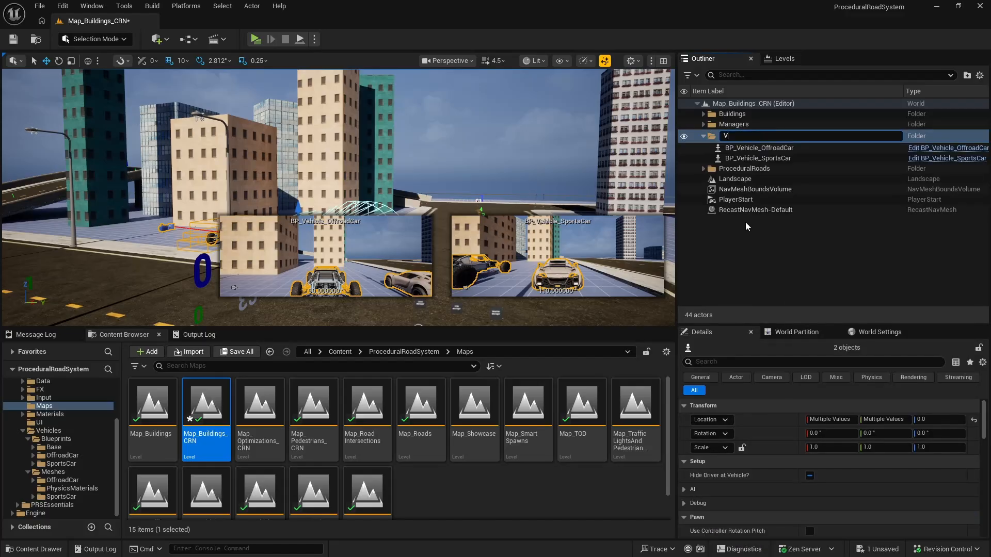
{"action": "type", "text": "Vehicles"}
{"action": "key", "text": "Return"}
{"action": "left_click", "coordinate": [704, 145]}
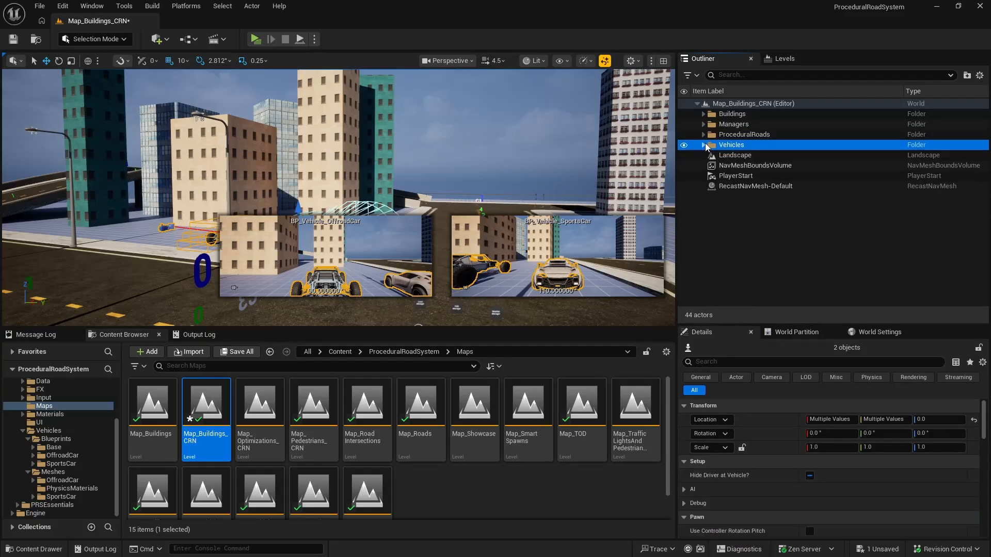
Step: Check the remaining ungrouped actors and save the Map_Buildings_CRN level
{"action": "left_click", "coordinate": [757, 155]}
{"action": "left_click", "coordinate": [761, 166]}
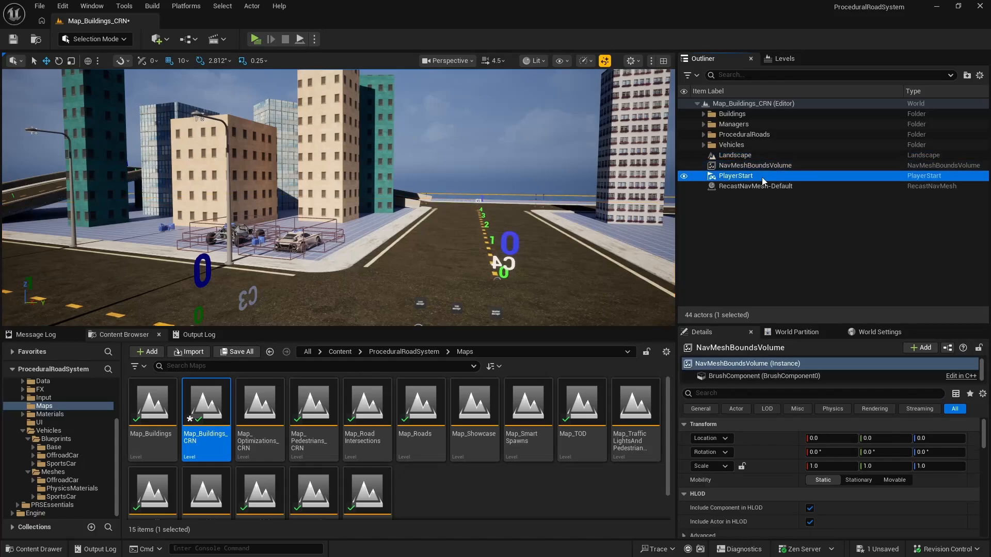
{"action": "left_click", "coordinate": [764, 187]}
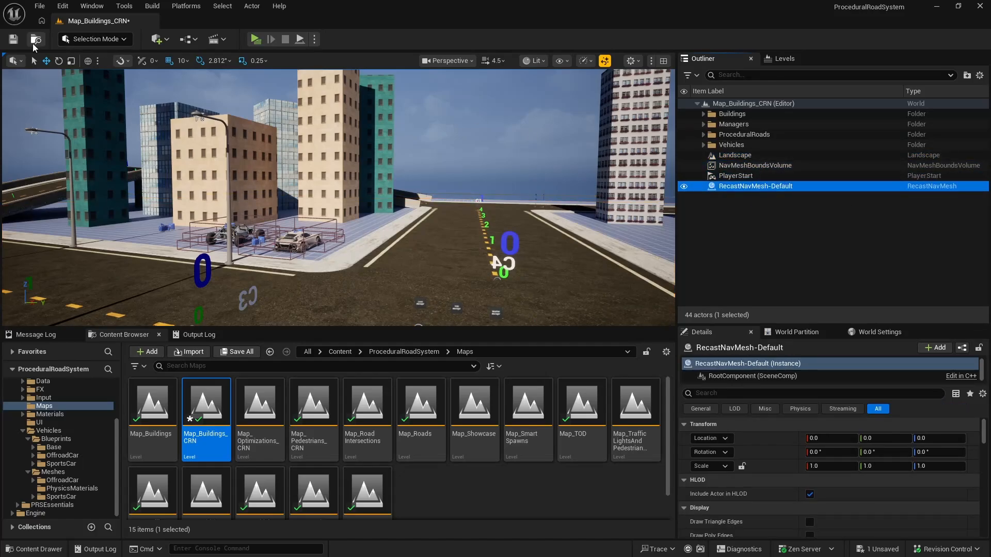
{"action": "left_click", "coordinate": [13, 40]}
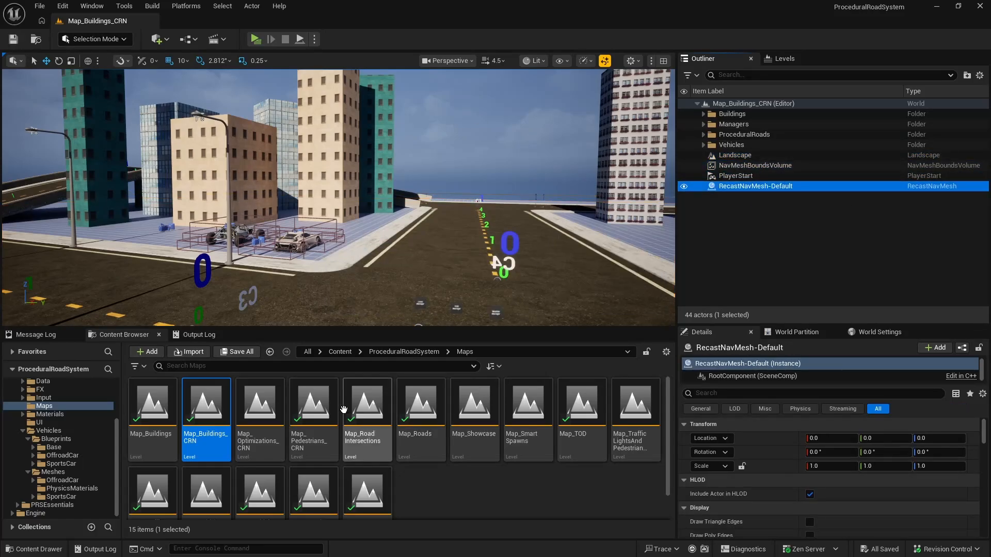
Step: Open the Map_Optimizations_CRN level and view its manager actors and the road ahead from farther back
{"action": "double_click", "coordinate": [259, 408]}
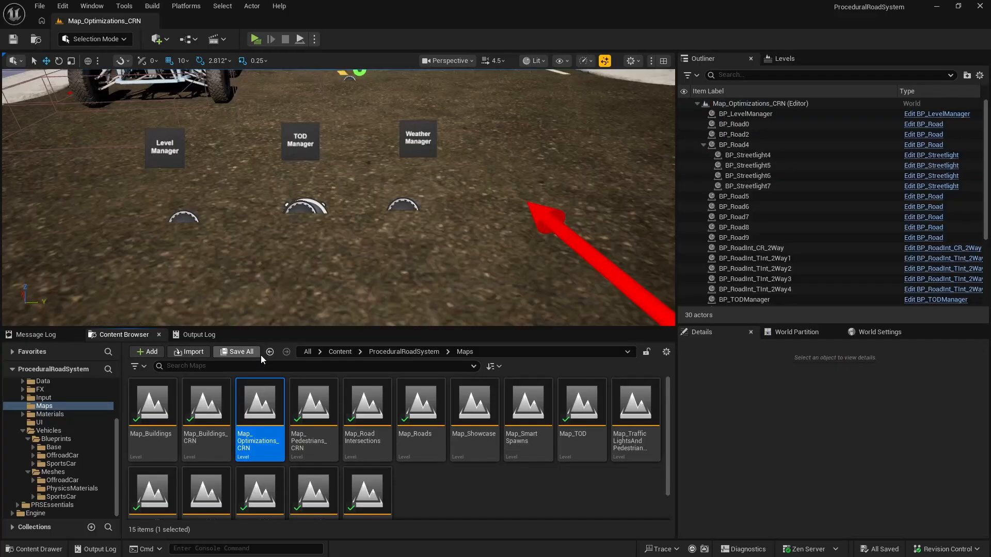
{"action": "right_click_drag", "start_coordinate": [373, 213], "coordinate": [310, 152]}
{"action": "key", "text": "s"}
{"action": "key", "text": "d"}
{"action": "key", "text": "a"}
{"action": "key", "text": "d"}
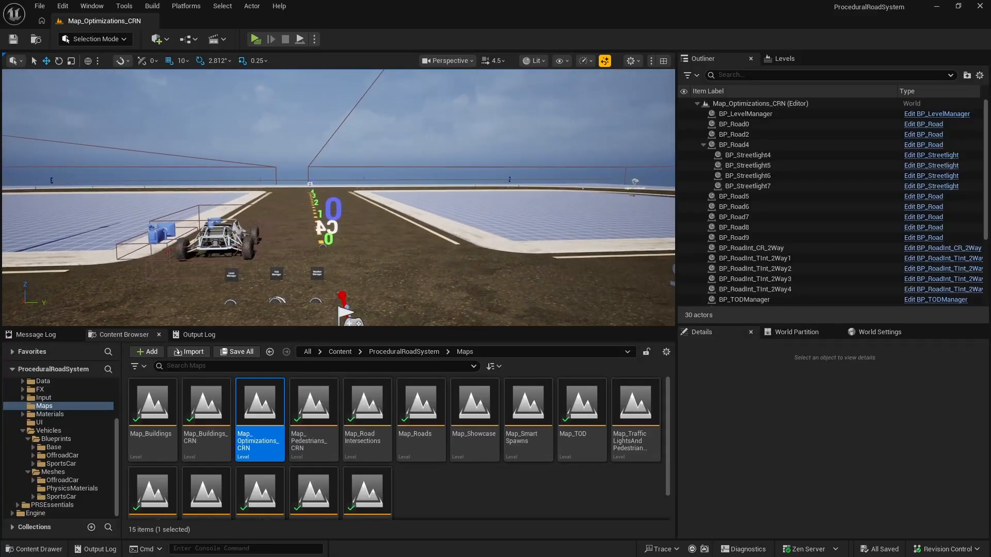
Step: Collapse the child actors of BP_Road4 and BP_WeatherManager in the actor list
{"action": "left_click", "coordinate": [703, 144]}
{"action": "scroll", "coordinate": [750, 157], "scroll_direction": "down", "scroll_amount": 3}
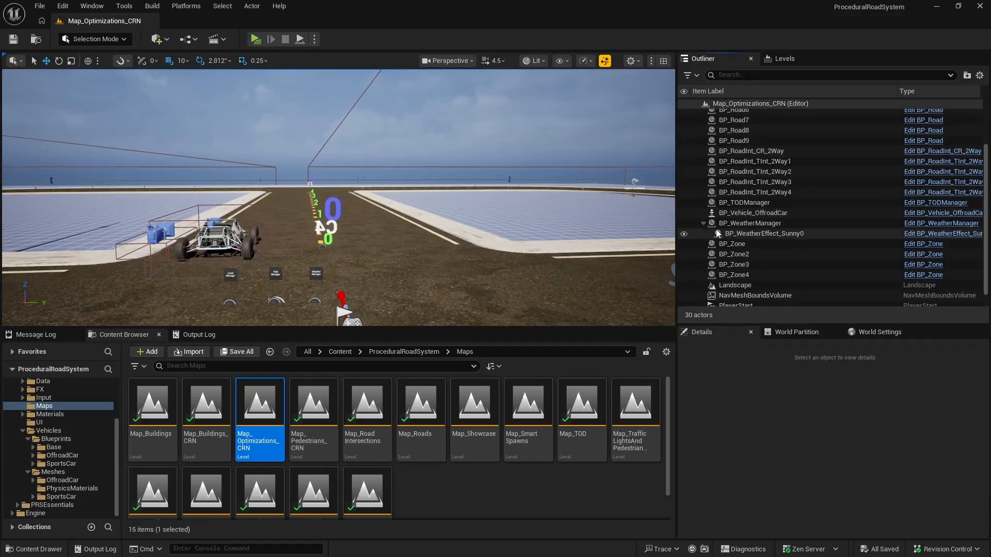
{"action": "left_click", "coordinate": [703, 223]}
{"action": "scroll", "coordinate": [715, 219], "scroll_direction": "up", "scroll_amount": 3}
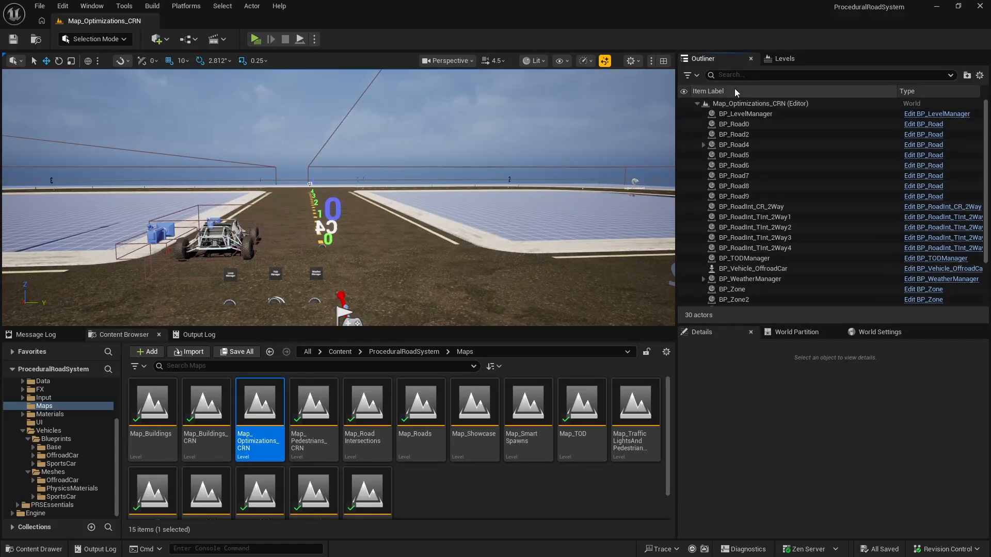
Step: Filter the actors by road and move BP_Road0 through BP_RoadInt_TInt_2Way4 into a new folder, leaving out the off-road car
{"action": "left_click", "coordinate": [738, 74]}
{"action": "type", "text": "road"}
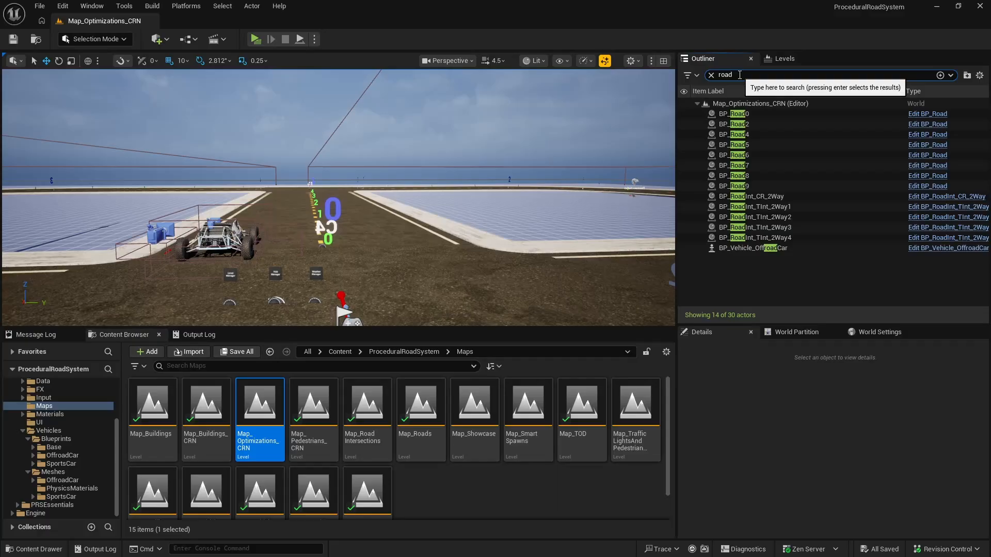
{"action": "left_click", "coordinate": [735, 114]}
{"action": "left_click", "coordinate": [754, 235], "text": "shift"}
{"action": "right_click", "coordinate": [780, 236]}
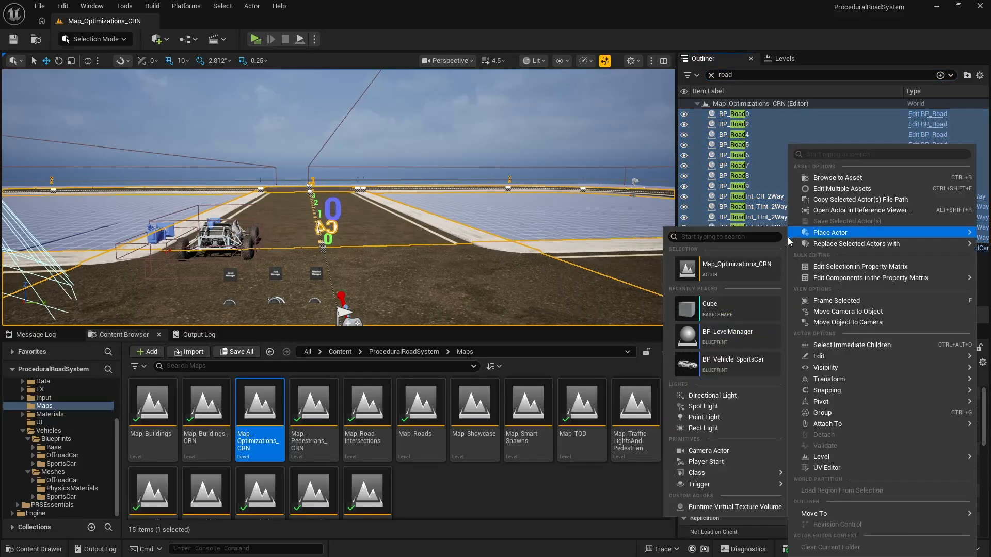
{"action": "mouse_move", "coordinate": [820, 514]}
{"action": "left_click", "coordinate": [762, 509]}
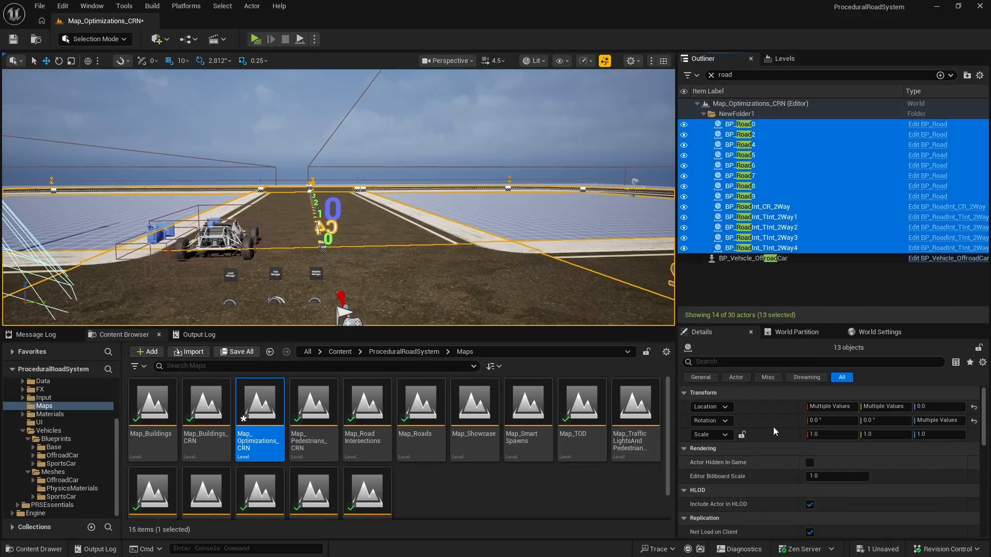
Step: Rename the new road folder to ProceduralRoads, collapse it and clear the actor filter
{"action": "left_click", "coordinate": [736, 114]}
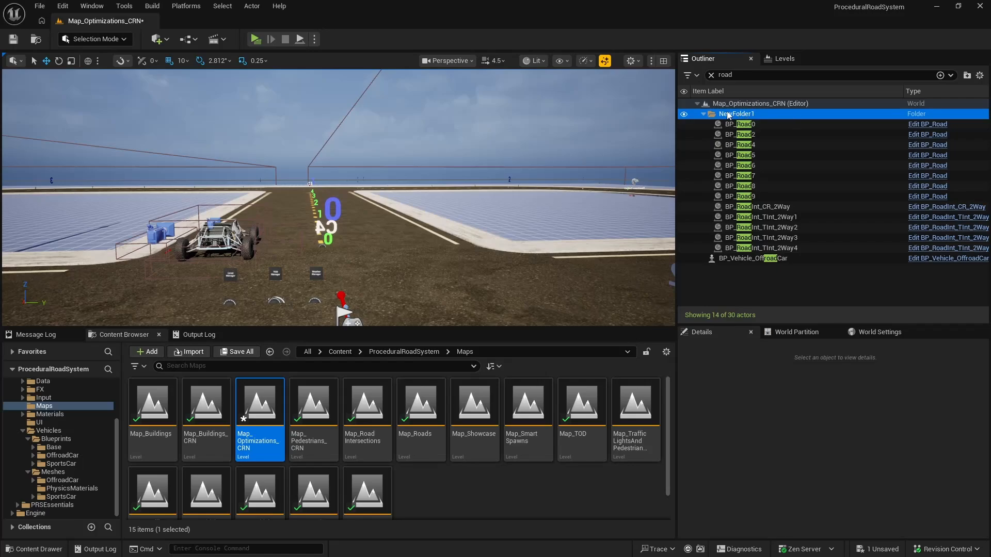
{"action": "type", "text": "Proced"}
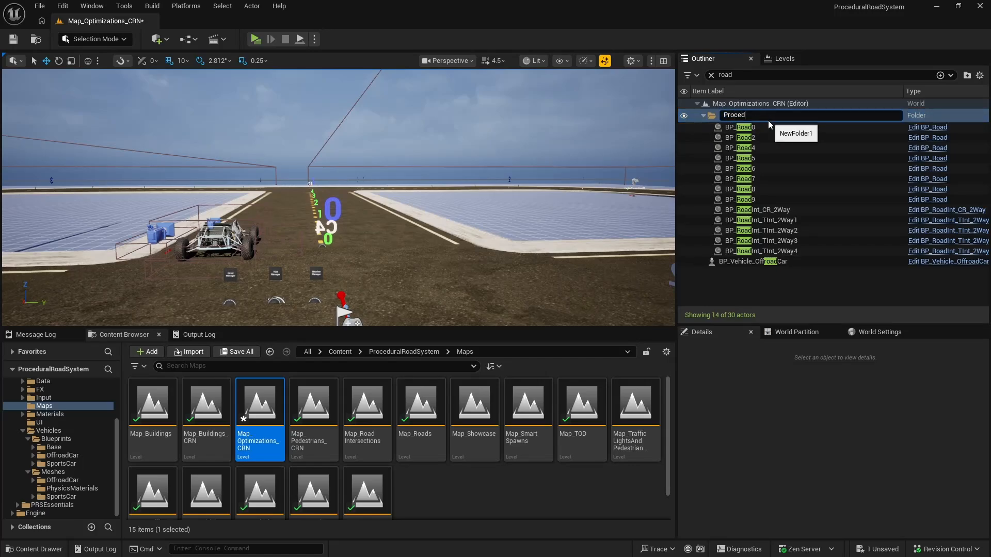
{"action": "type", "text": "uralRoads"}
{"action": "key", "text": "Return"}
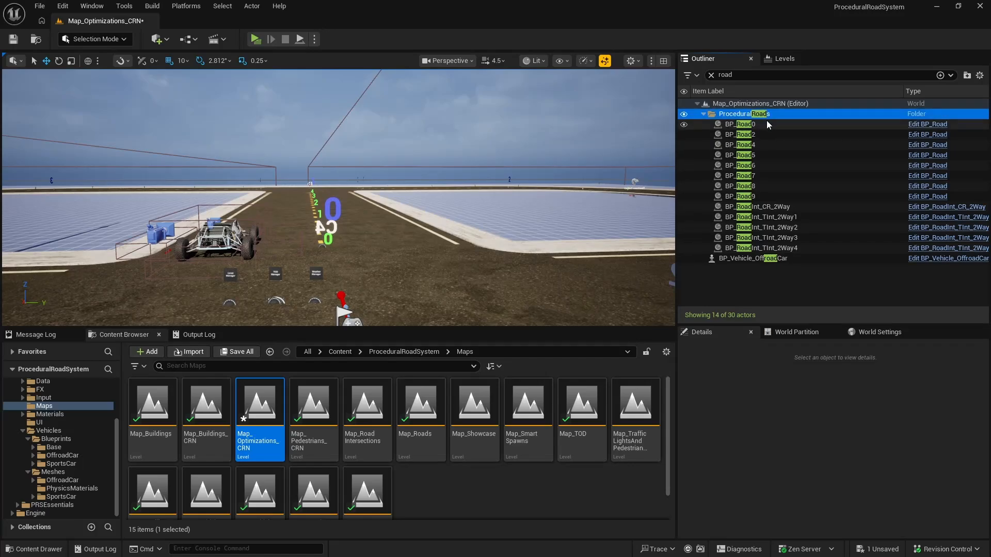
{"action": "left_click", "coordinate": [703, 114]}
{"action": "left_click", "coordinate": [711, 76]}
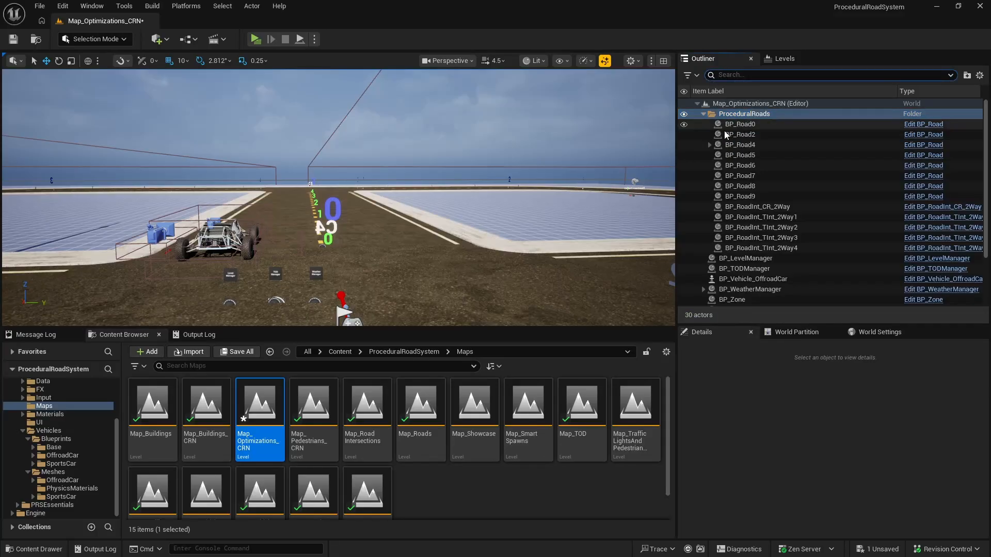
Step: Group BP_LevelManager, BP_TODManager and BP_WeatherManager into a new folder named Managers and collapse it
{"action": "left_click", "coordinate": [762, 126]}
{"action": "left_click", "coordinate": [763, 135], "text": "ctrl"}
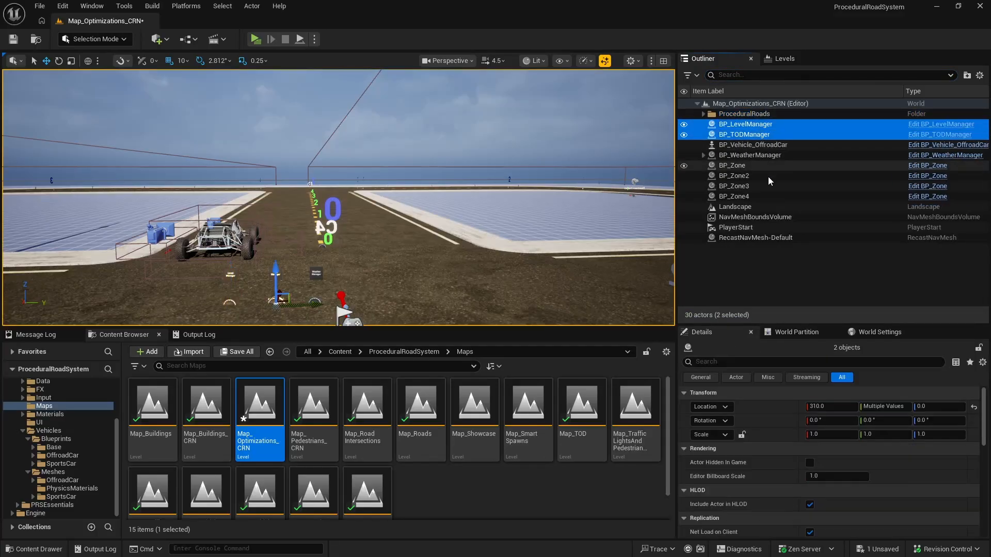
{"action": "left_click", "coordinate": [768, 156], "text": "ctrl"}
{"action": "right_click", "coordinate": [768, 156]}
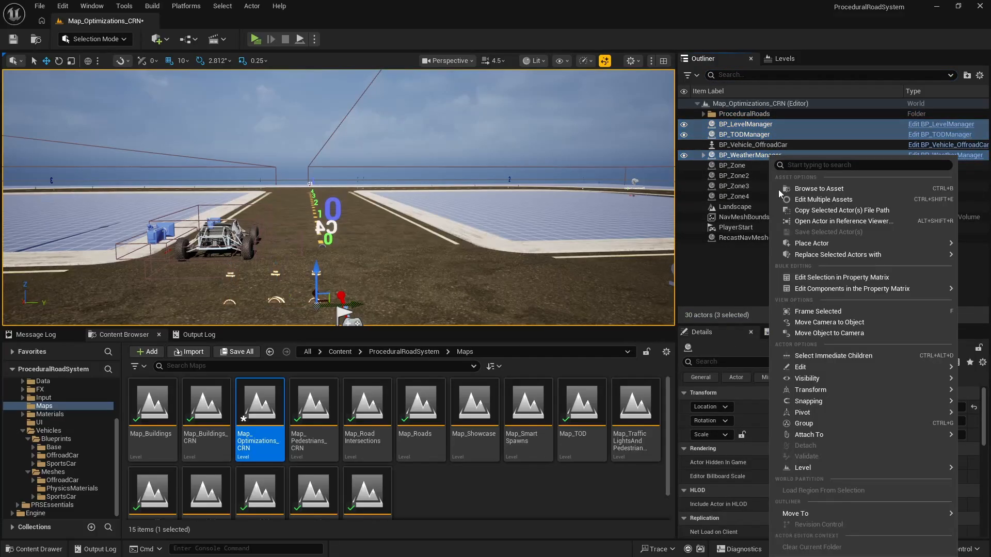
{"action": "mouse_move", "coordinate": [859, 514]}
{"action": "left_click", "coordinate": [740, 508]}
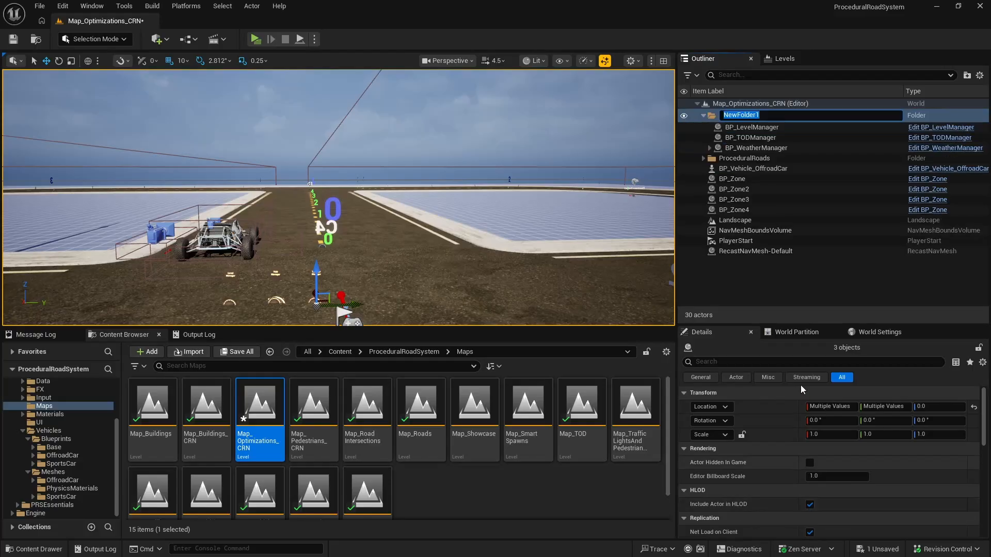
{"action": "type", "text": "Managers"}
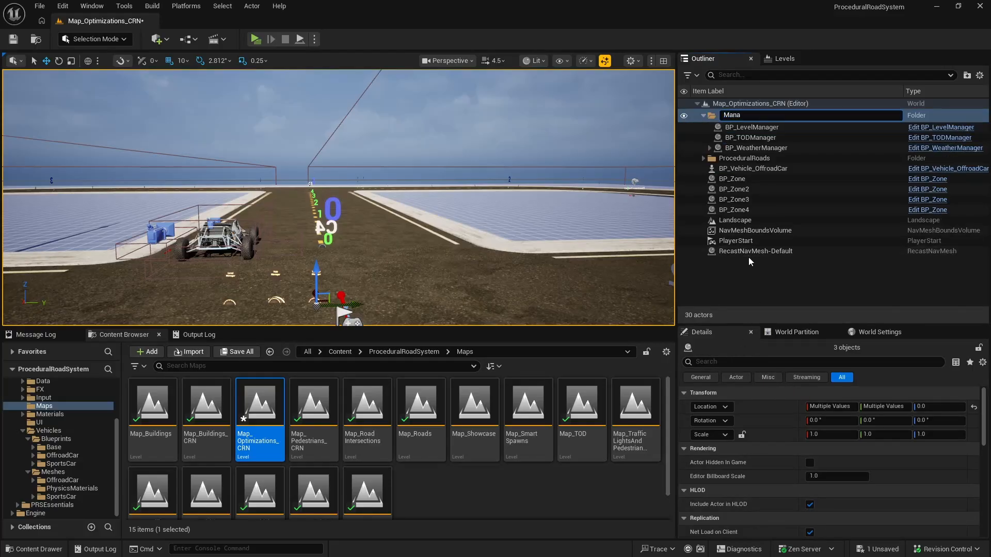
{"action": "key", "text": "Return"}
{"action": "left_click", "coordinate": [702, 113]}
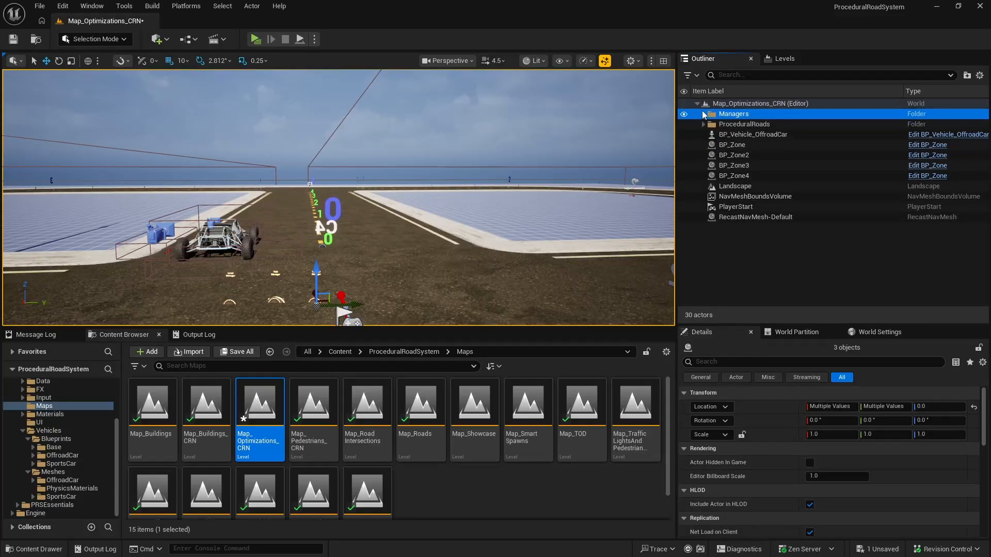
Step: Move BP_Vehicle_OffroadCar into a new folder named Vehicles and collapse it
{"action": "left_click", "coordinate": [756, 135]}
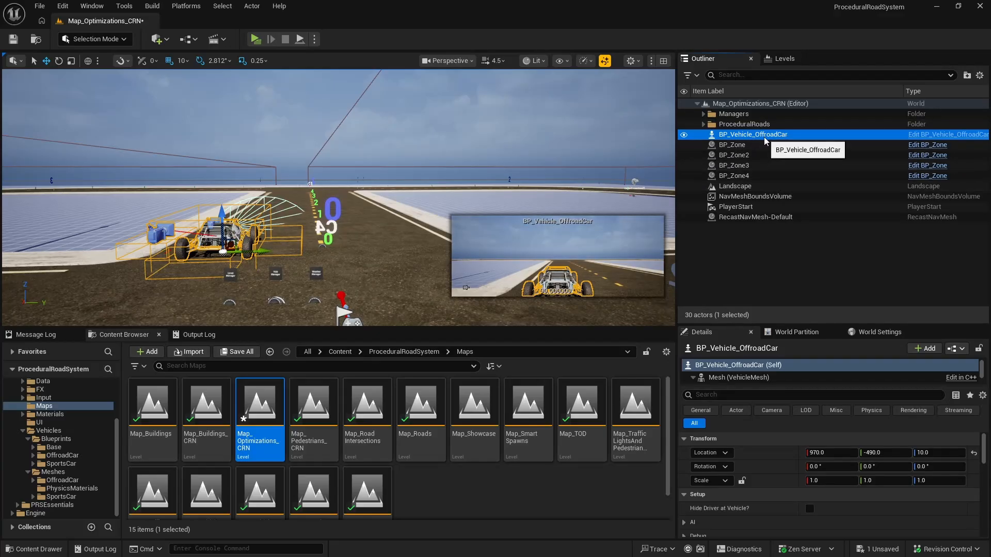
{"action": "right_click", "coordinate": [765, 140]}
{"action": "mouse_move", "coordinate": [803, 471]}
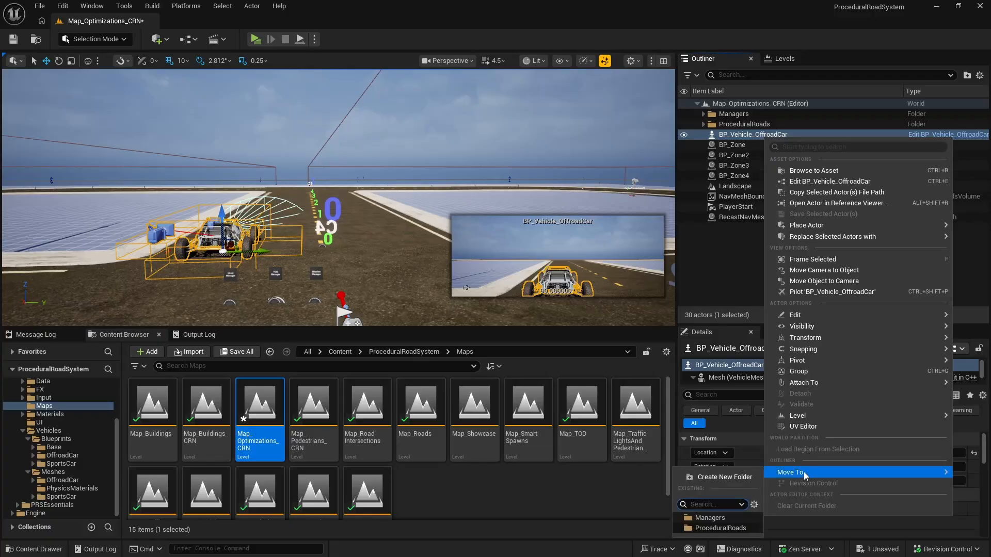
{"action": "left_click", "coordinate": [735, 479]}
{"action": "type", "text": "VEH"}
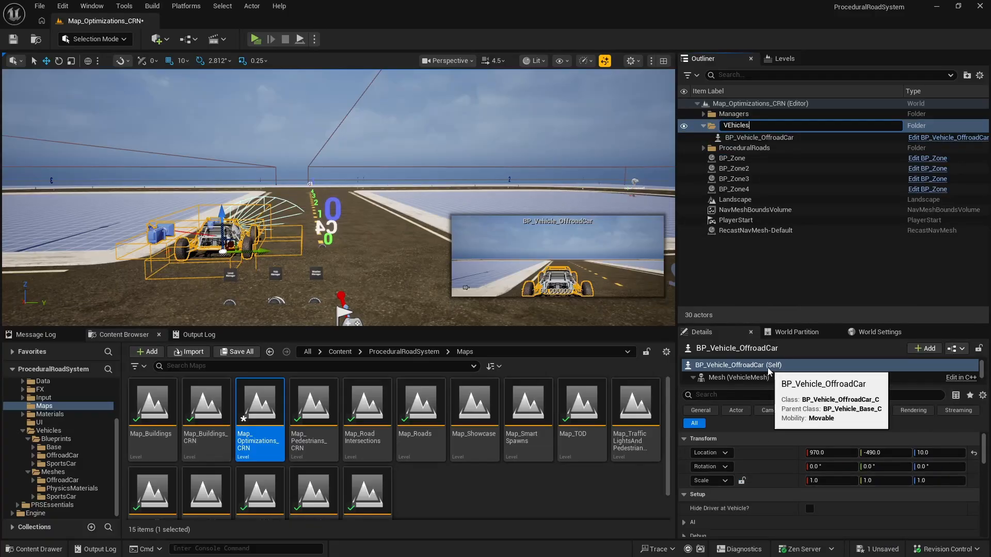
{"action": "type", "text": "icles"}
{"action": "key", "text": "Return"}
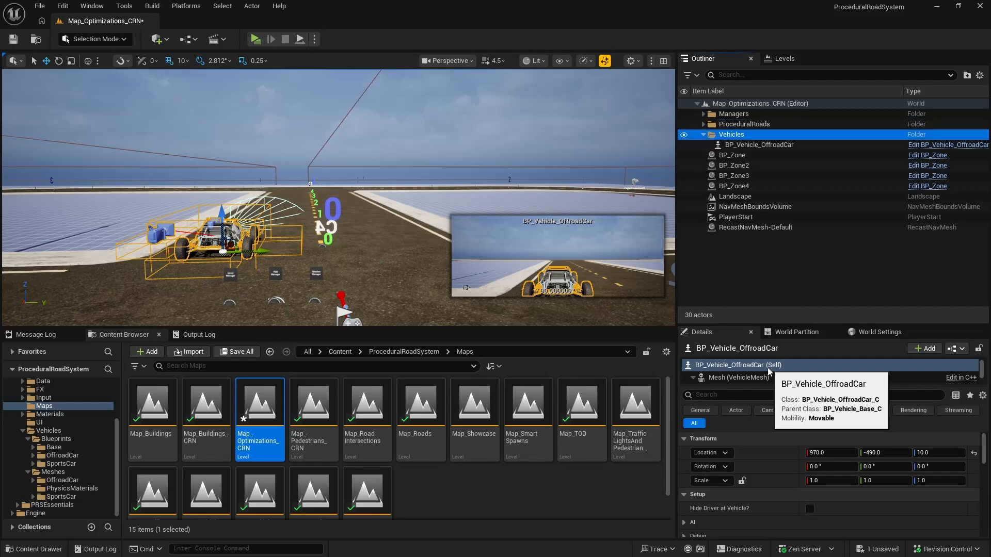
{"action": "left_click", "coordinate": [703, 135]}
Step: Group BP_Zone through BP_Zone4 into a new collapsed folder named Zones, and save the Map_Optimizations_CRN level
{"action": "left_click", "coordinate": [748, 144]}
{"action": "left_click", "coordinate": [755, 175], "text": "shift"}
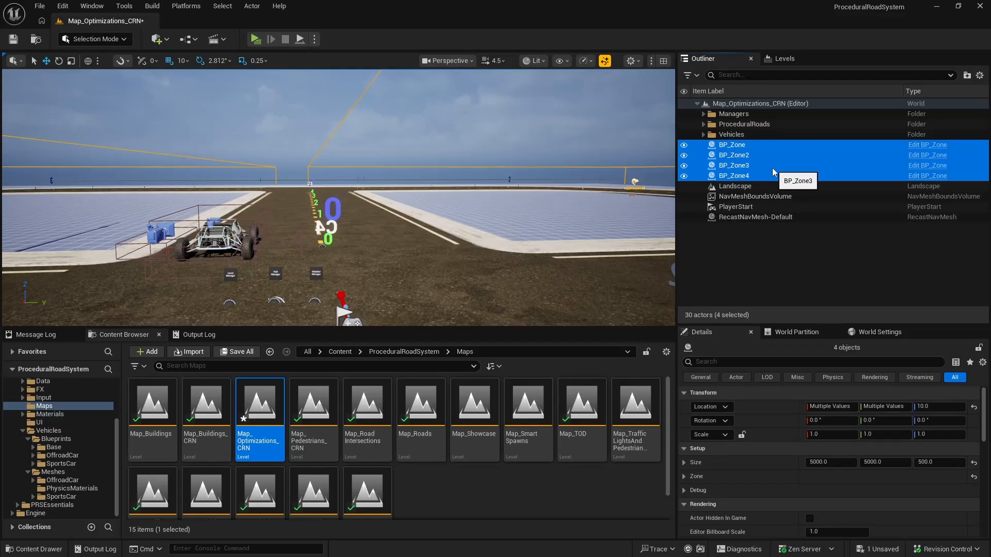
{"action": "right_click", "coordinate": [753, 177]}
{"action": "mouse_move", "coordinate": [825, 515]}
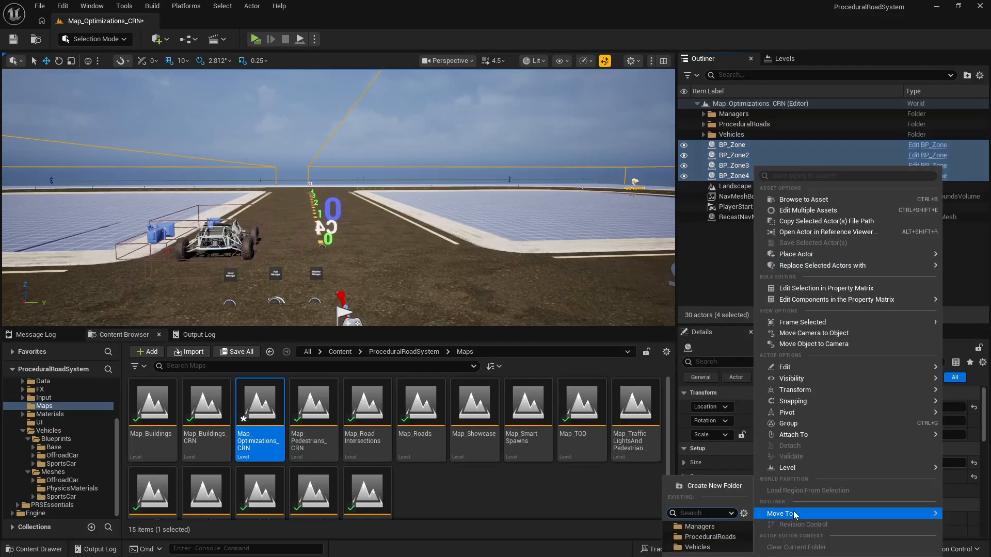
{"action": "left_click", "coordinate": [731, 486]}
{"action": "type", "text": "Z"}
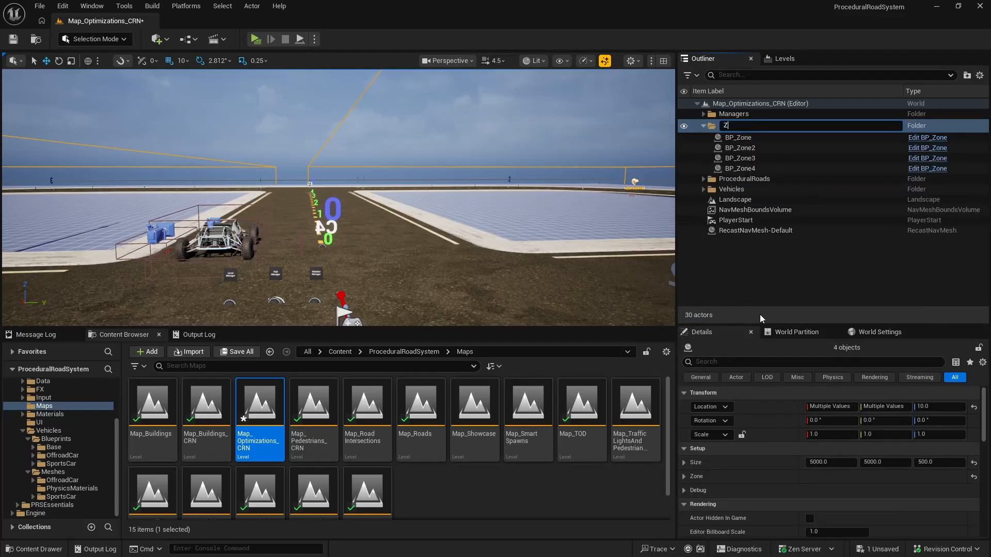
{"action": "type", "text": "ones"}
{"action": "key", "text": "Return"}
{"action": "key", "text": "Left"}
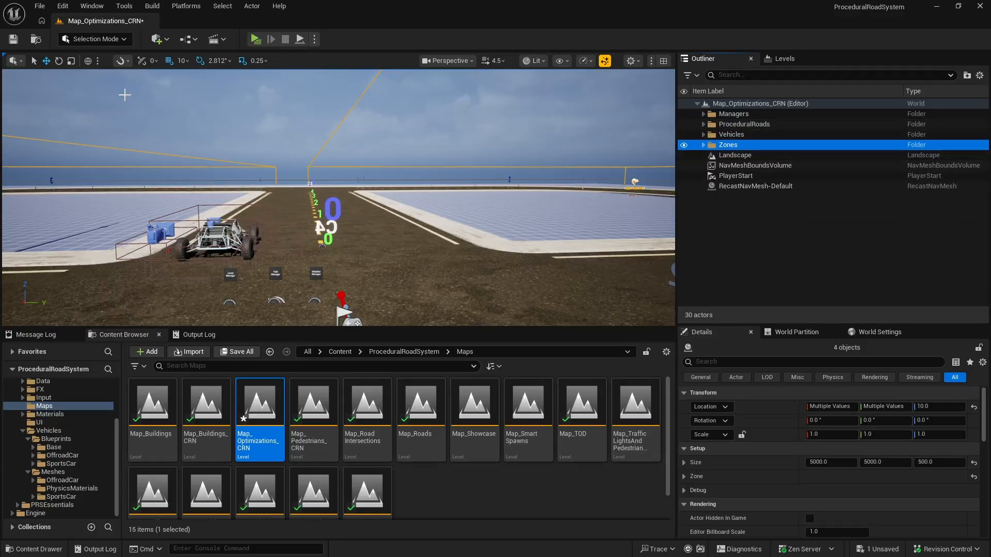
{"action": "left_click", "coordinate": [14, 40]}
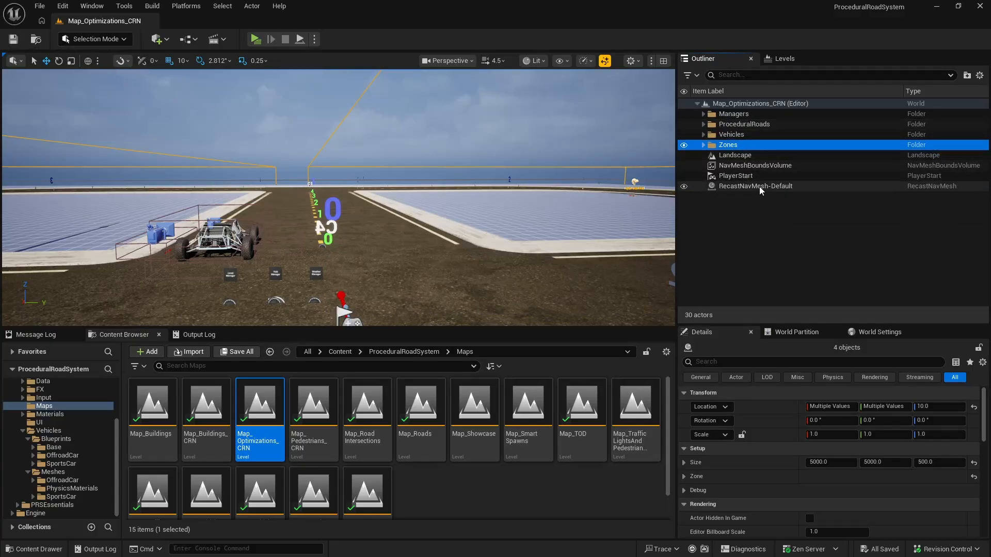
Step: Open the Map_Pedestrians_CRN level, filter the actors by "road", and move all matching road and intersection actors into a new folder
{"action": "double_click", "coordinate": [318, 403]}
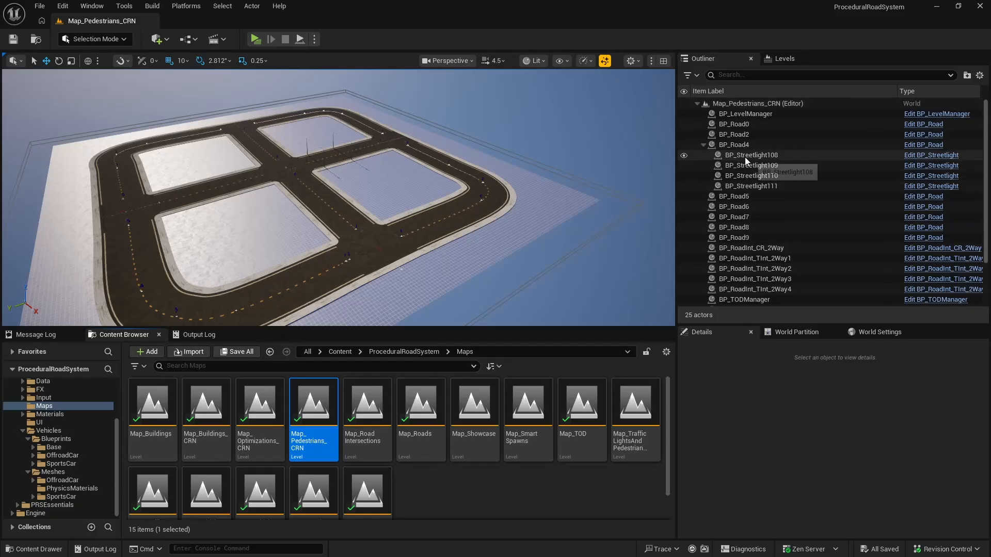
{"action": "left_click", "coordinate": [728, 75]}
{"action": "type", "text": "road"}
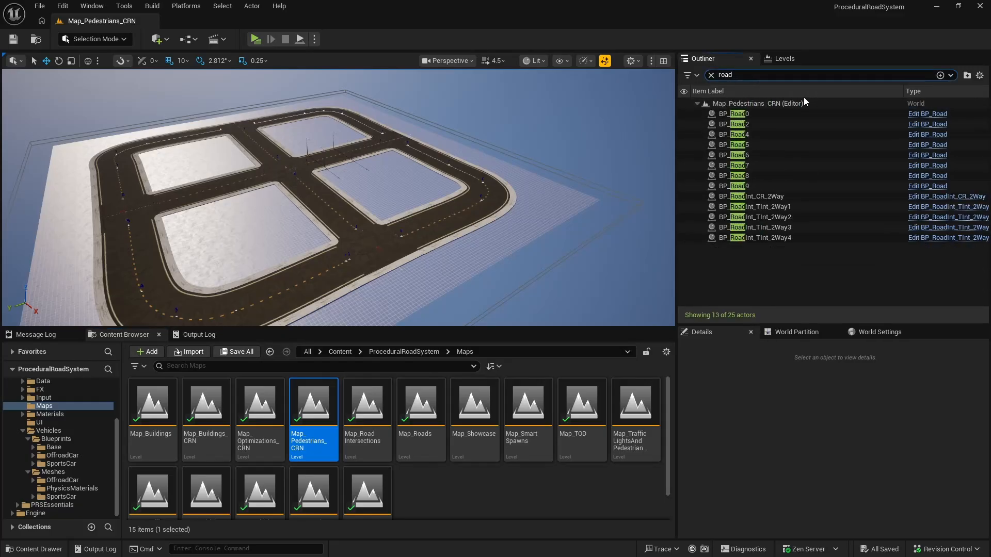
{"action": "left_click", "coordinate": [748, 114]}
{"action": "left_click", "coordinate": [760, 238], "text": "shift"}
{"action": "right_click", "coordinate": [760, 238]}
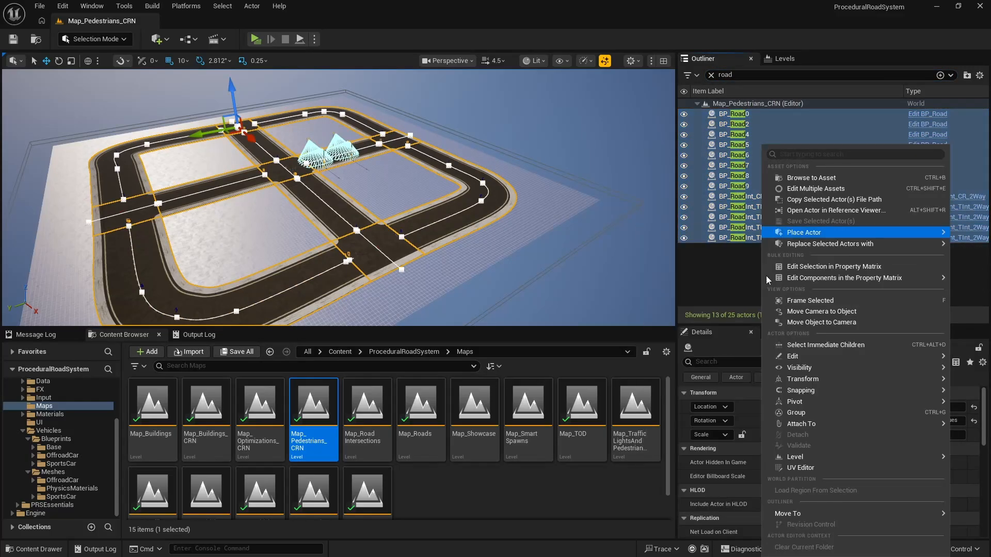
{"action": "mouse_move", "coordinate": [811, 244]}
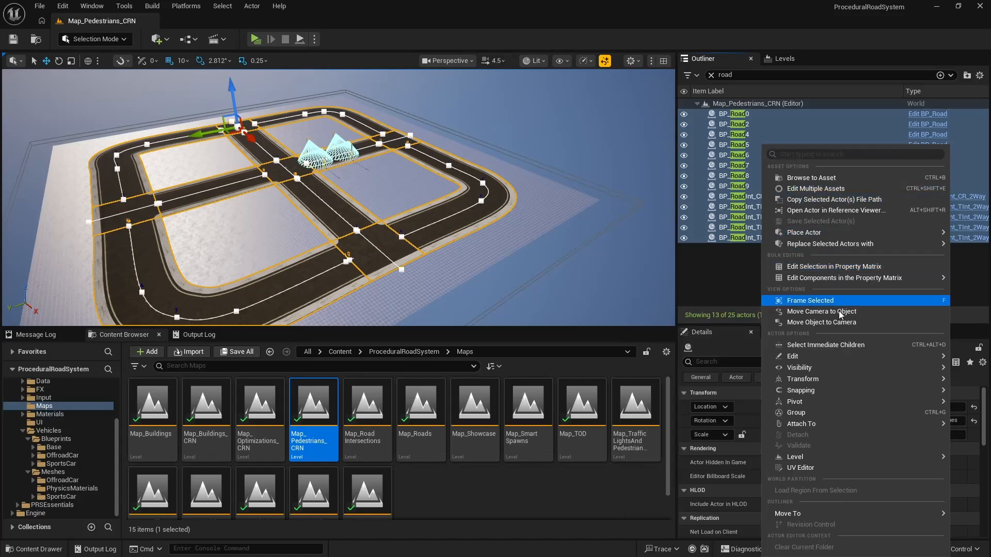
{"action": "mouse_move", "coordinate": [779, 516]}
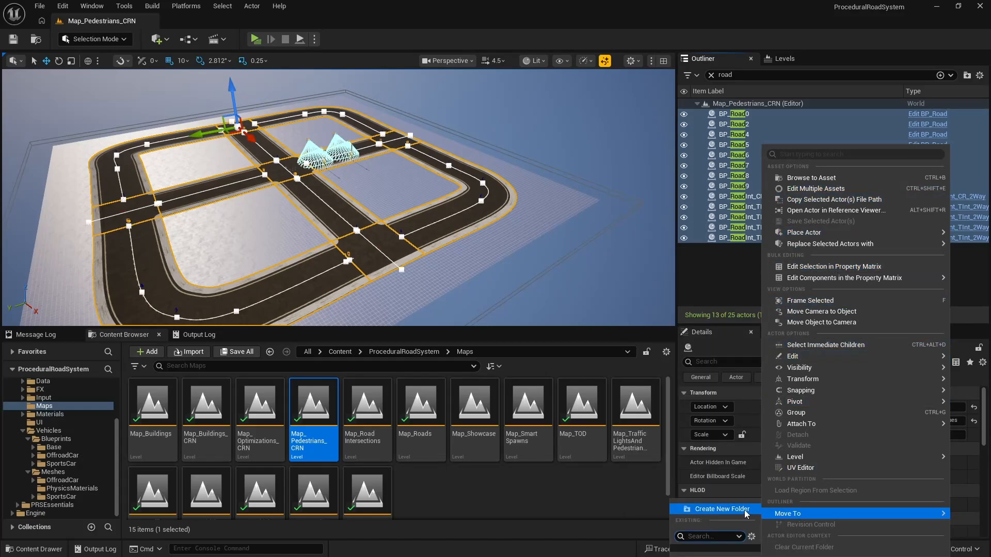
{"action": "left_click", "coordinate": [681, 510]}
Step: Rename the new road folder to ProceduralRoads, clear the actor filter, and collapse BP_Road4 and the folder
{"action": "double_click", "coordinate": [741, 115]}
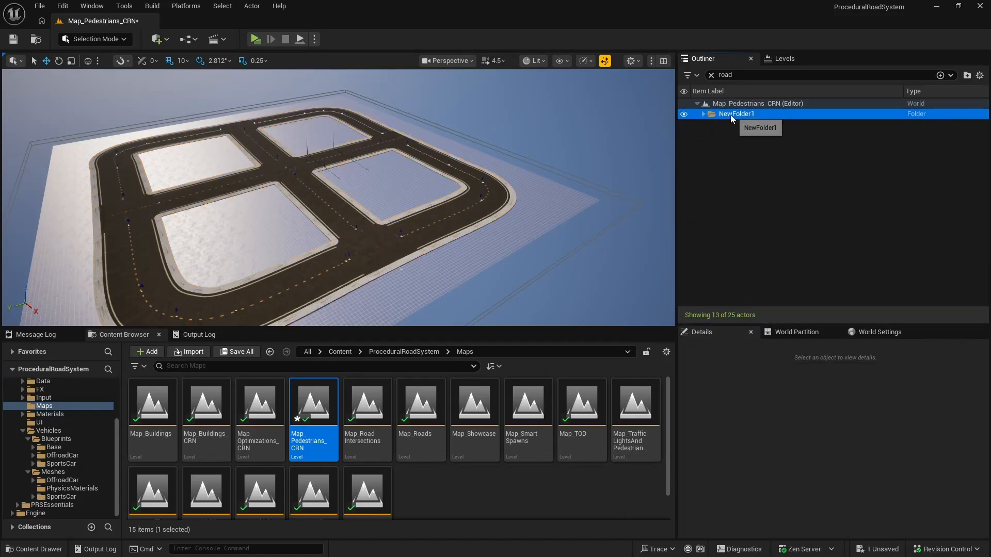
{"action": "left_click", "coordinate": [729, 114]}
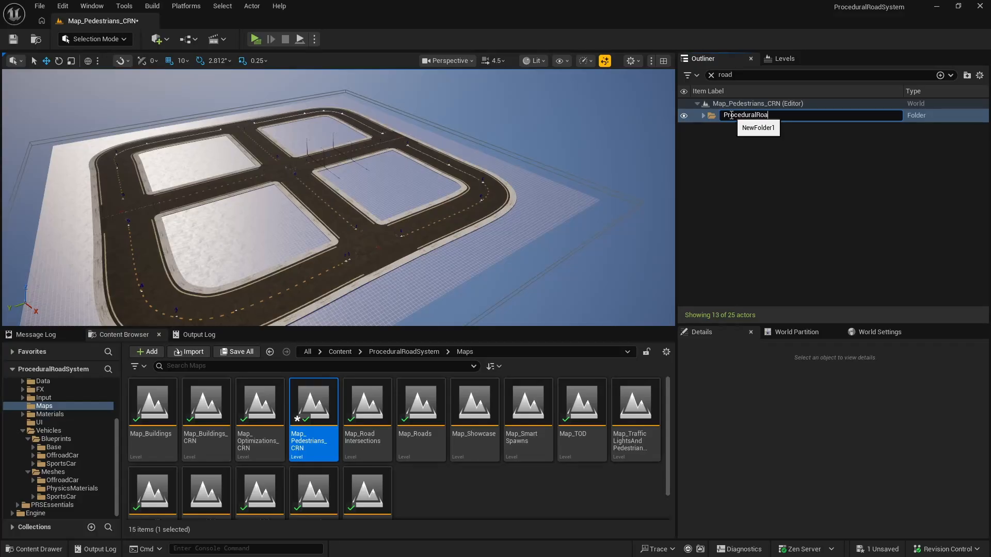
{"action": "key", "text": "Return"}
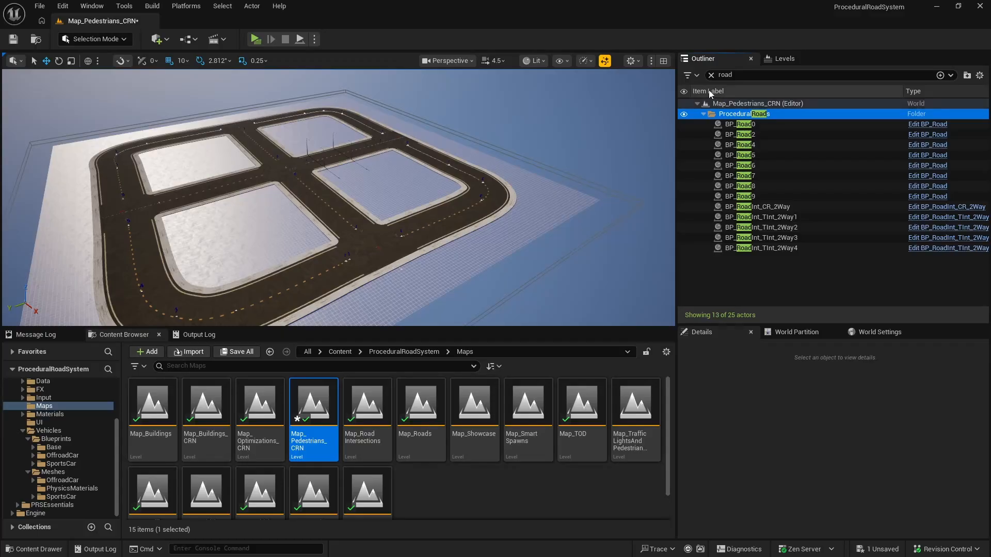
{"action": "left_click", "coordinate": [711, 75]}
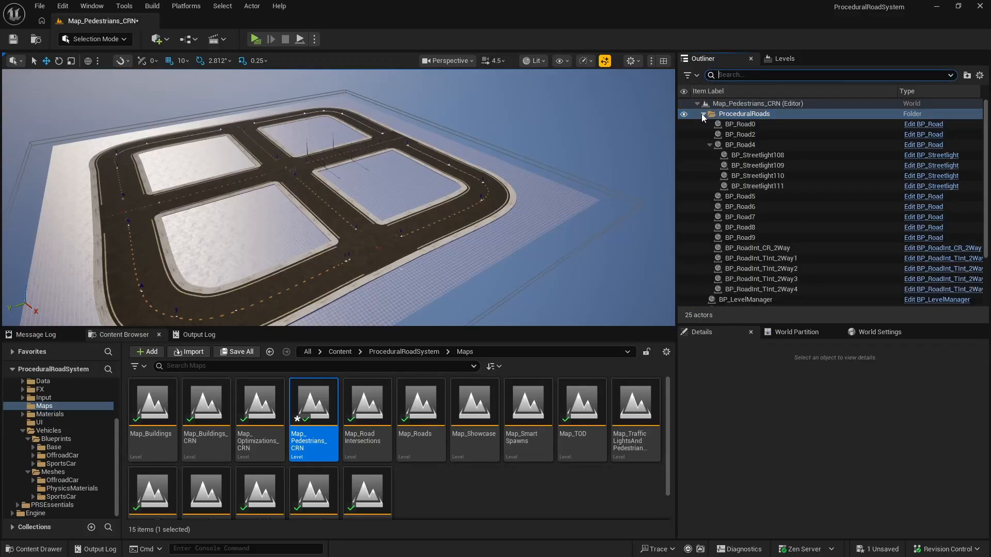
{"action": "left_click", "coordinate": [709, 145]}
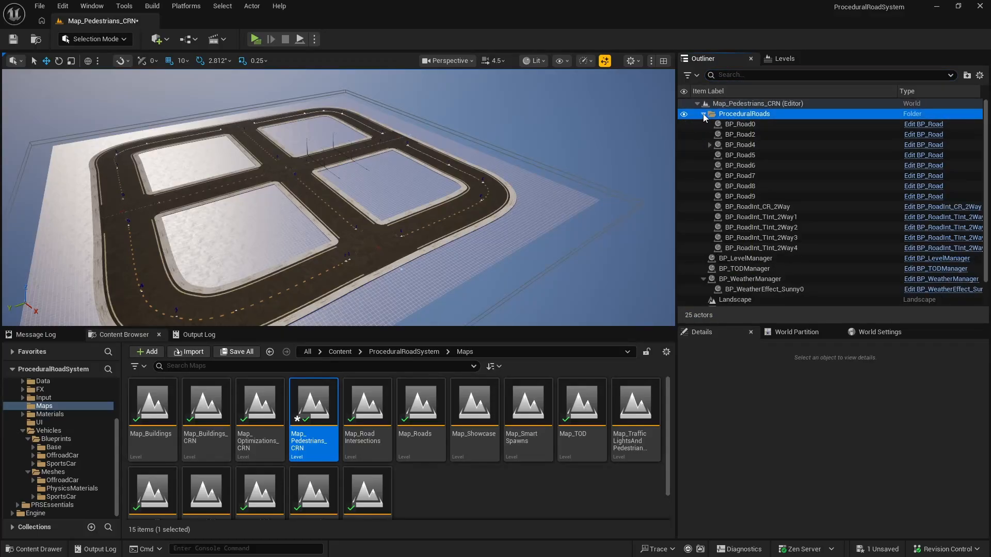
{"action": "left_click", "coordinate": [704, 114]}
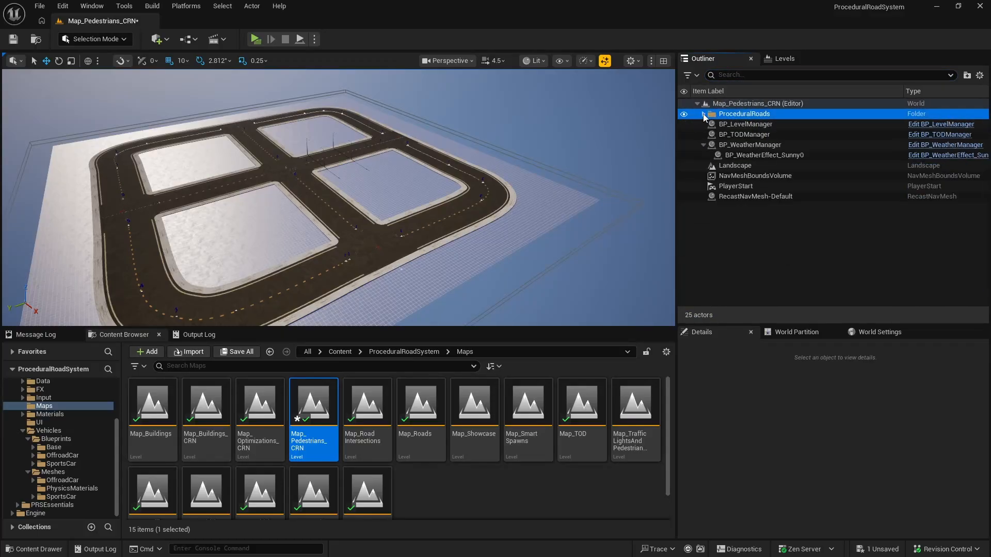
Step: Collapse BP_WeatherManager and select it together with BP_LevelManager and BP_TODManager
{"action": "left_click", "coordinate": [739, 125]}
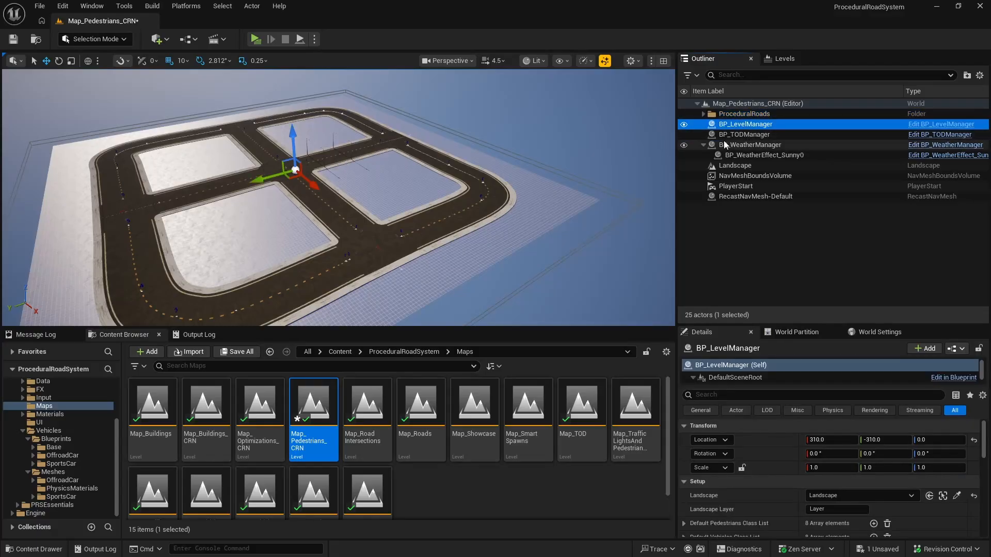
{"action": "left_click", "coordinate": [703, 145]}
{"action": "left_click", "coordinate": [782, 134], "text": "ctrl"}
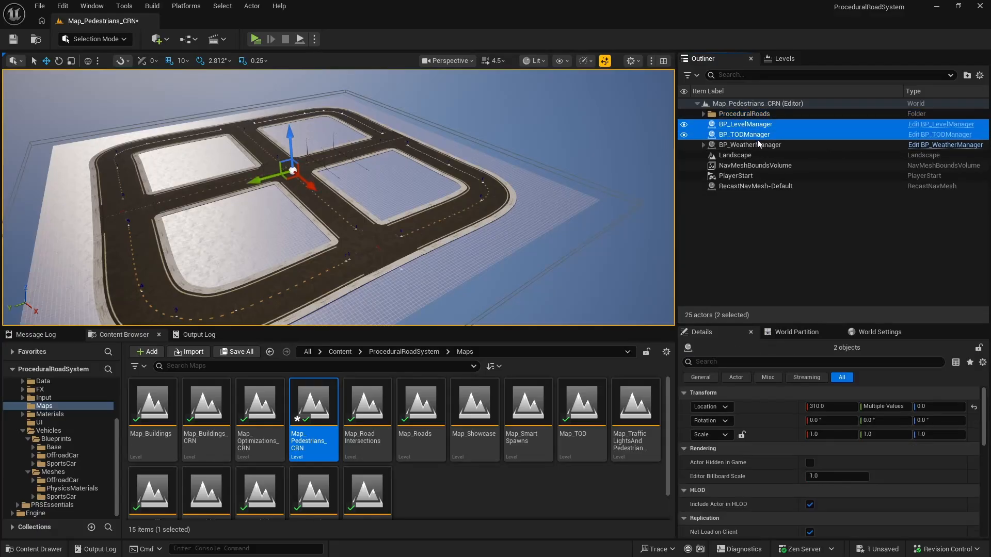
{"action": "left_click", "coordinate": [767, 144], "text": "ctrl"}
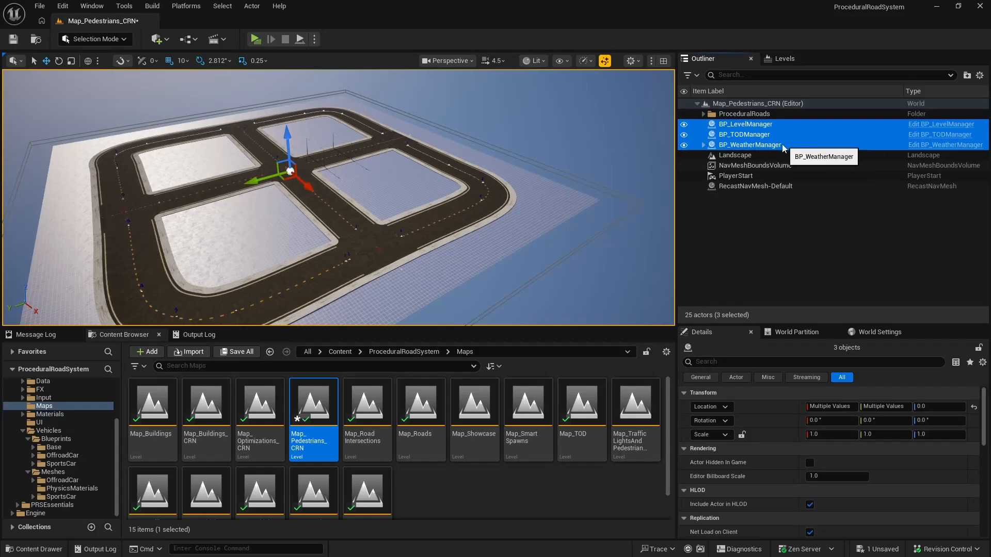
{"action": "right_click", "coordinate": [770, 145]}
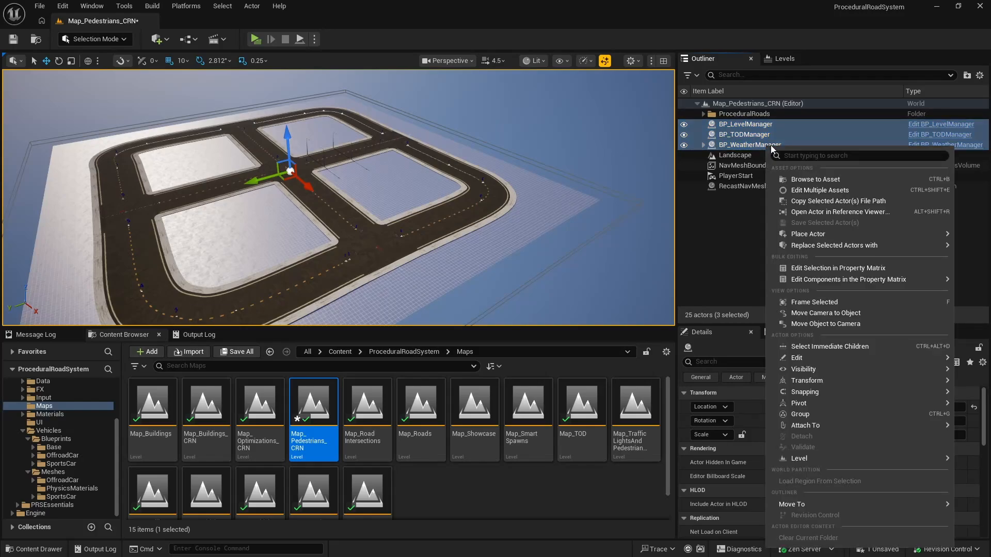
{"action": "mouse_move", "coordinate": [818, 370]}
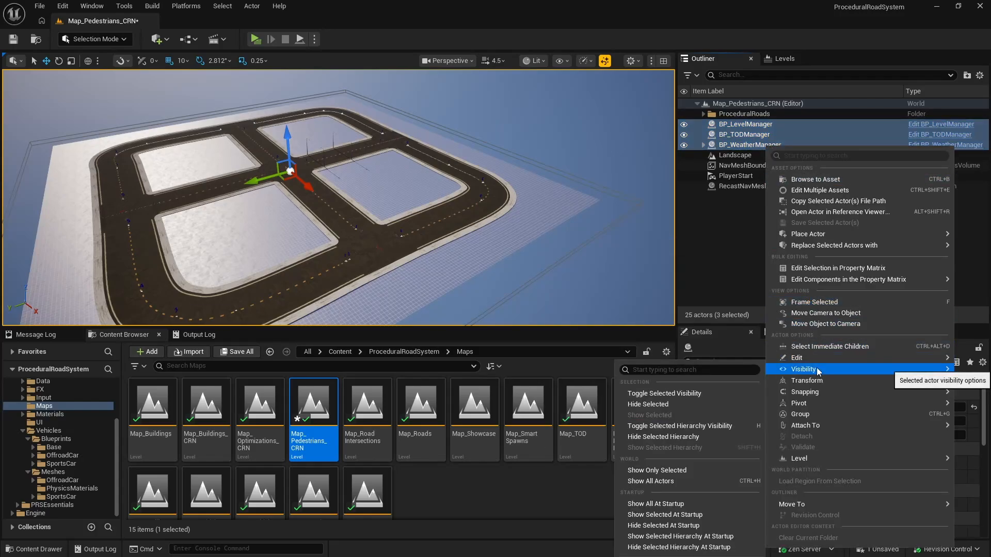
{"action": "mouse_move", "coordinate": [820, 397]}
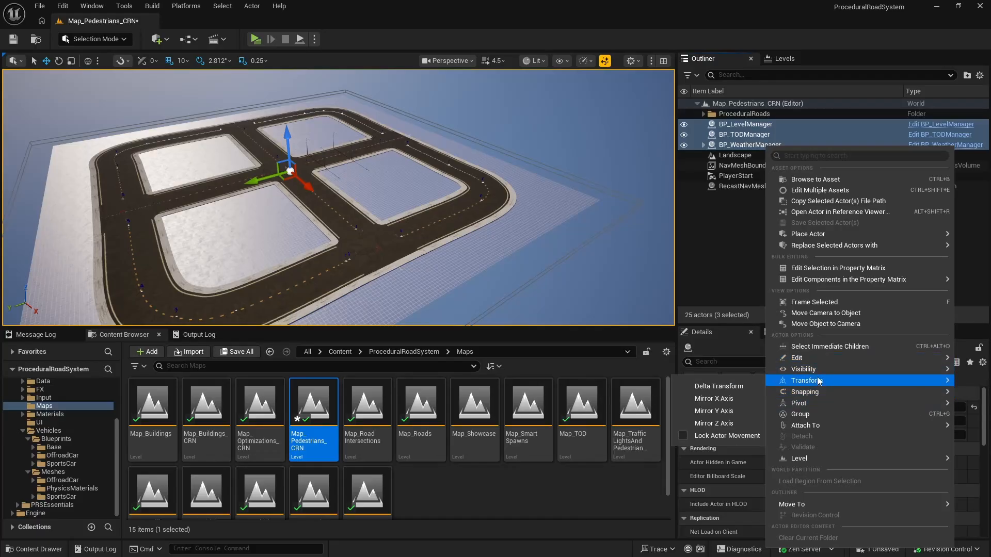
{"action": "key", "text": "d"}
{"action": "right_click_drag", "start_coordinate": [449, 226], "coordinate": [454, 227]}
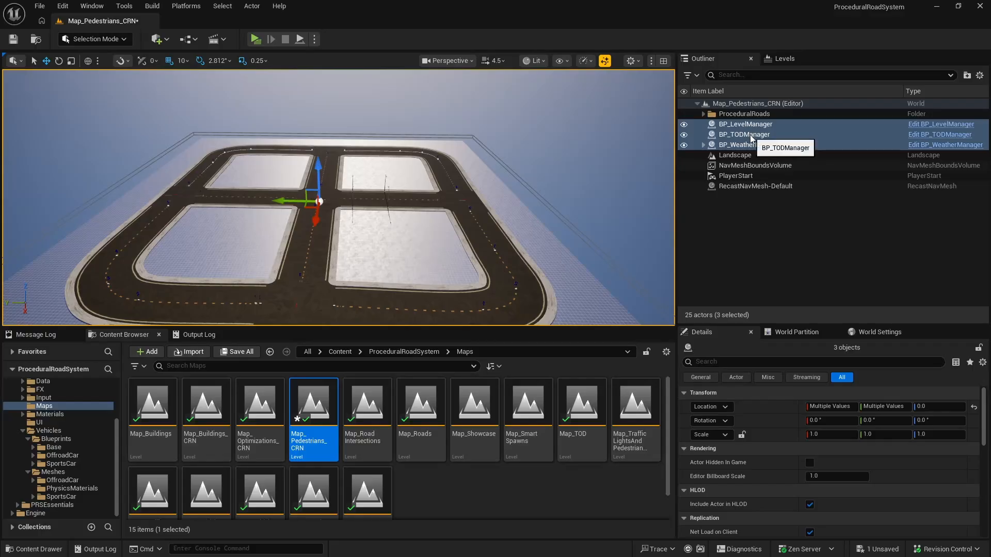
{"action": "right_click_drag", "start_coordinate": [596, 203], "coordinate": [547, 217]}
{"action": "right_click_drag", "start_coordinate": [338, 198], "coordinate": [480, 172]}
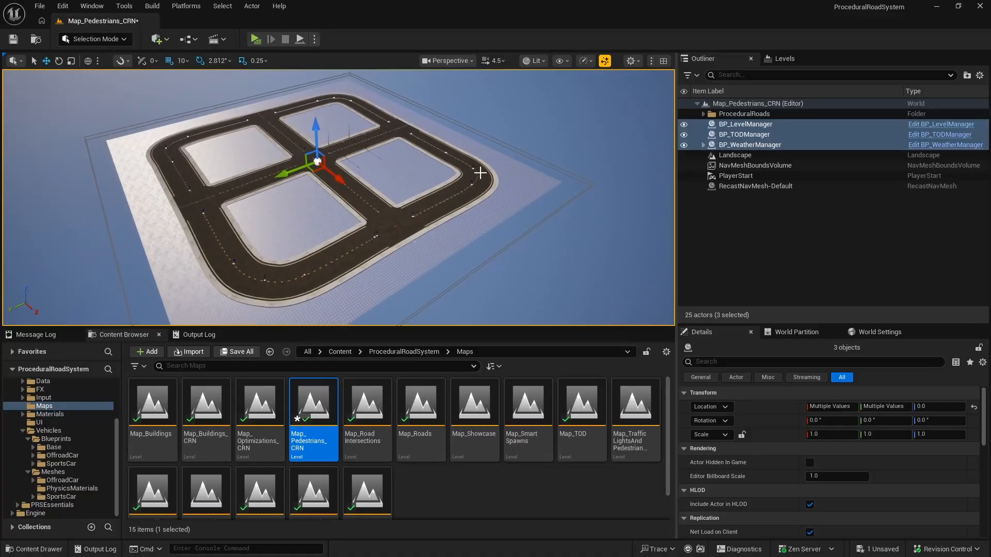
Step: Move the three selected manager actors into a new collapsed folder named Managers, and save the Map_Pedestrians_CRN level
{"action": "right_click", "coordinate": [748, 122]}
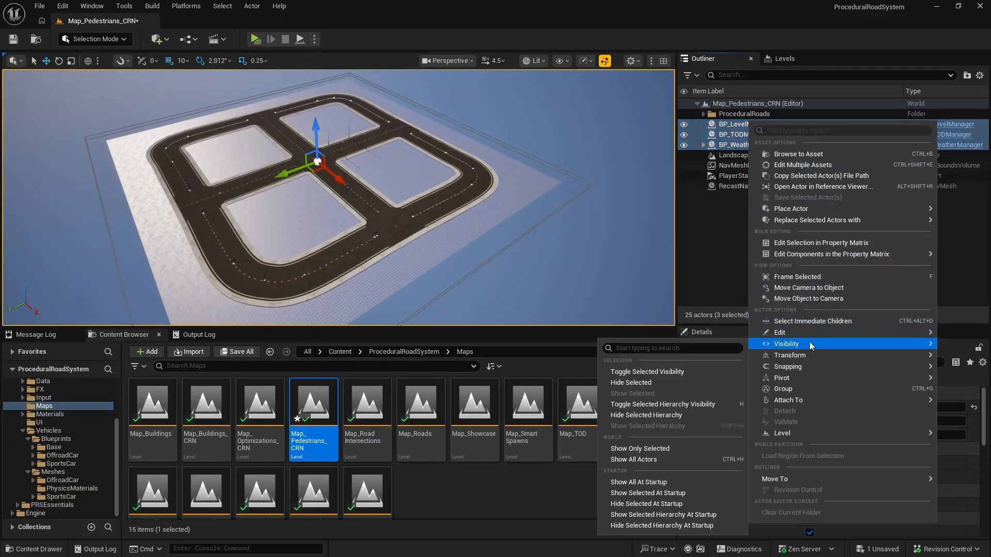
{"action": "mouse_move", "coordinate": [821, 335]}
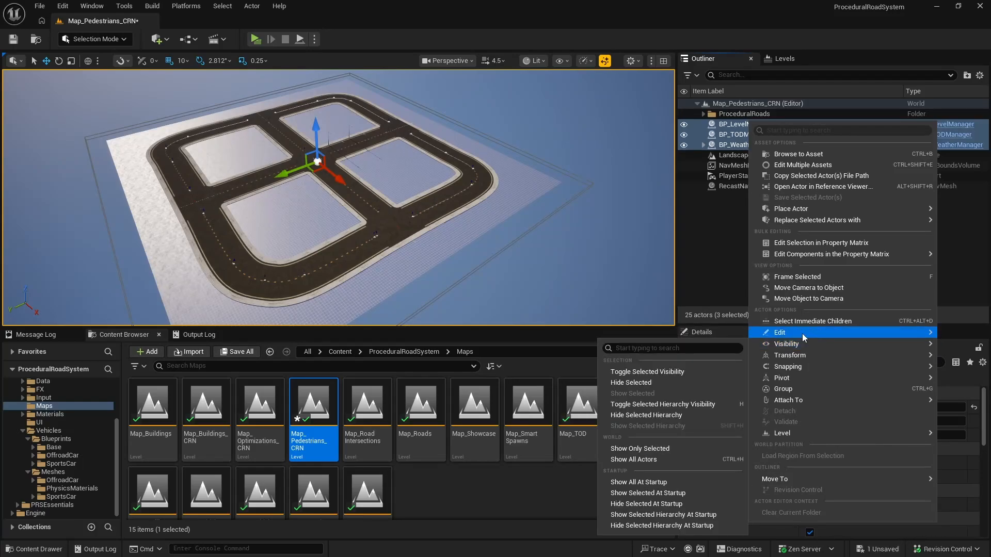
{"action": "mouse_move", "coordinate": [813, 208]}
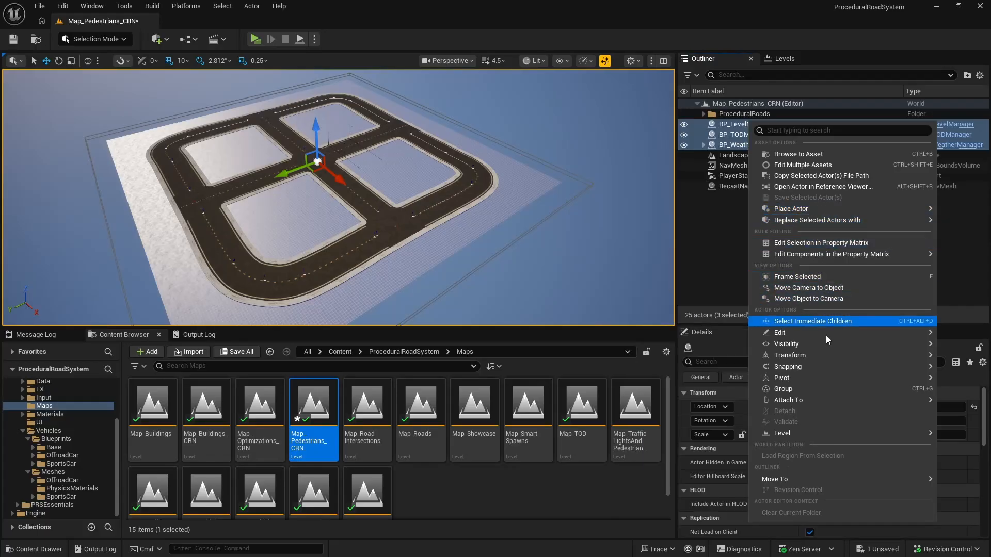
{"action": "mouse_move", "coordinate": [777, 480]}
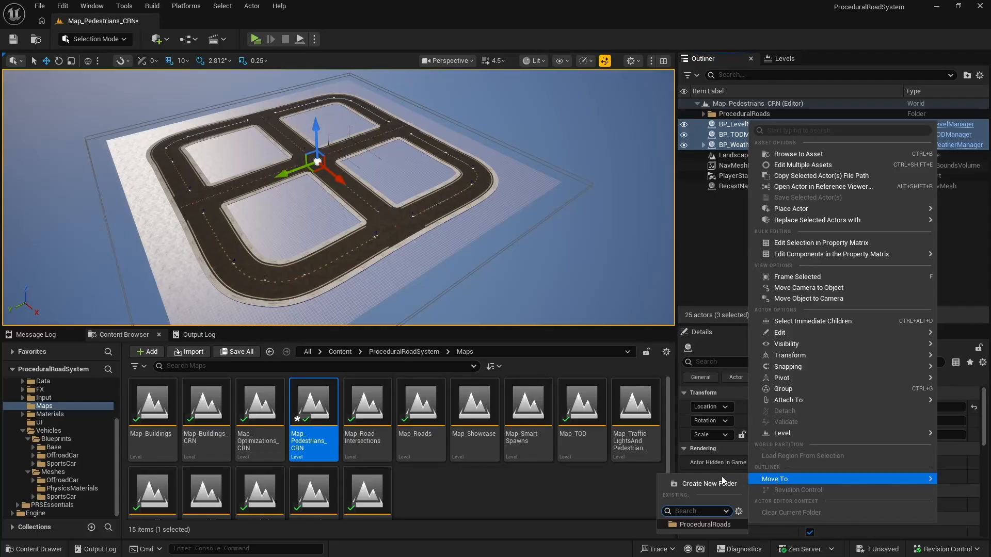
{"action": "left_click", "coordinate": [708, 483]}
{"action": "type", "text": "M"}
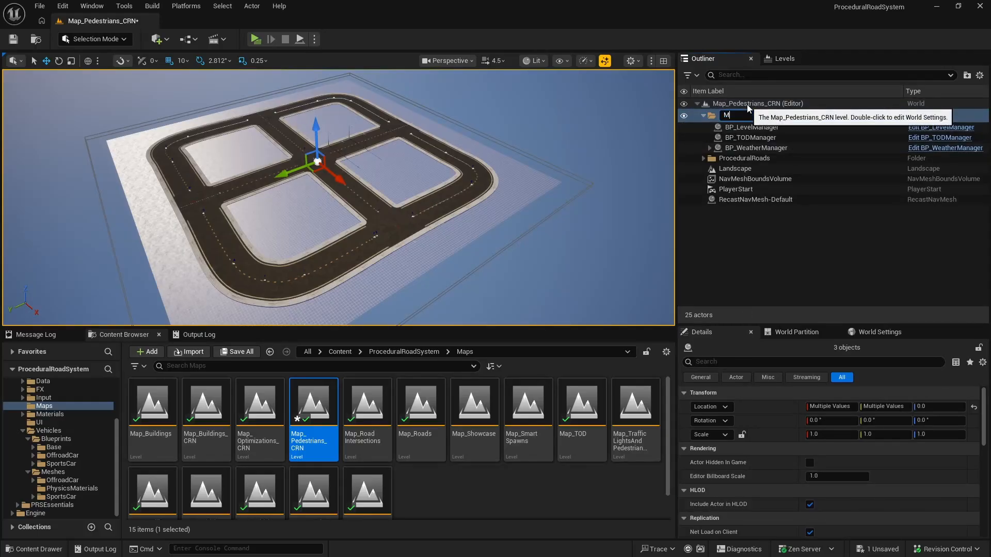
{"action": "type", "text": "anagers"}
{"action": "key", "text": "Return"}
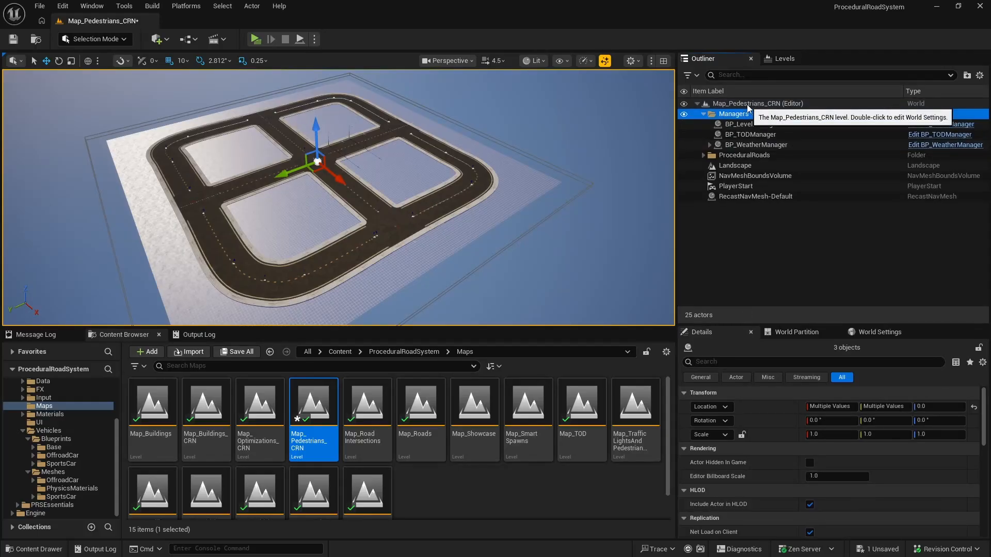
{"action": "left_click", "coordinate": [703, 113]}
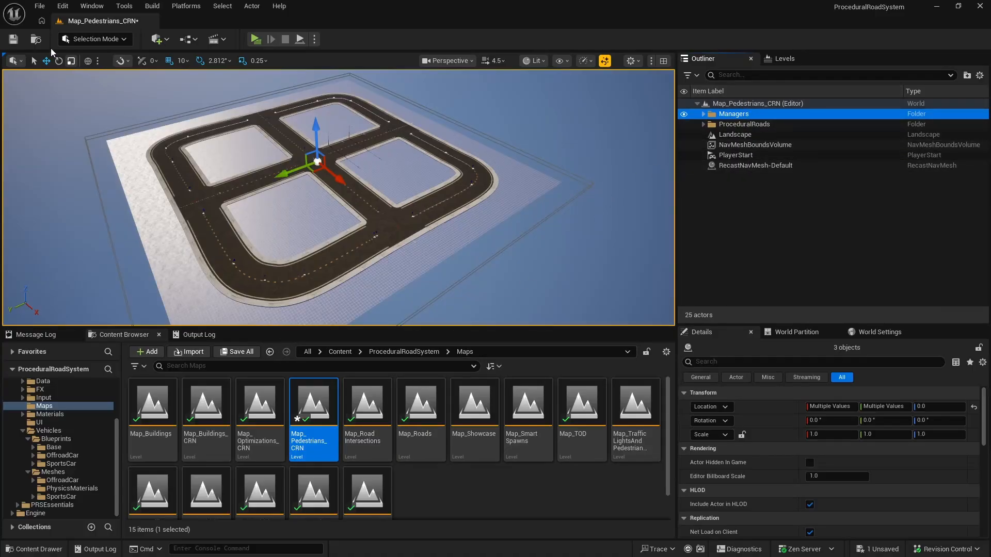
{"action": "key", "text": "ctrl+s"}
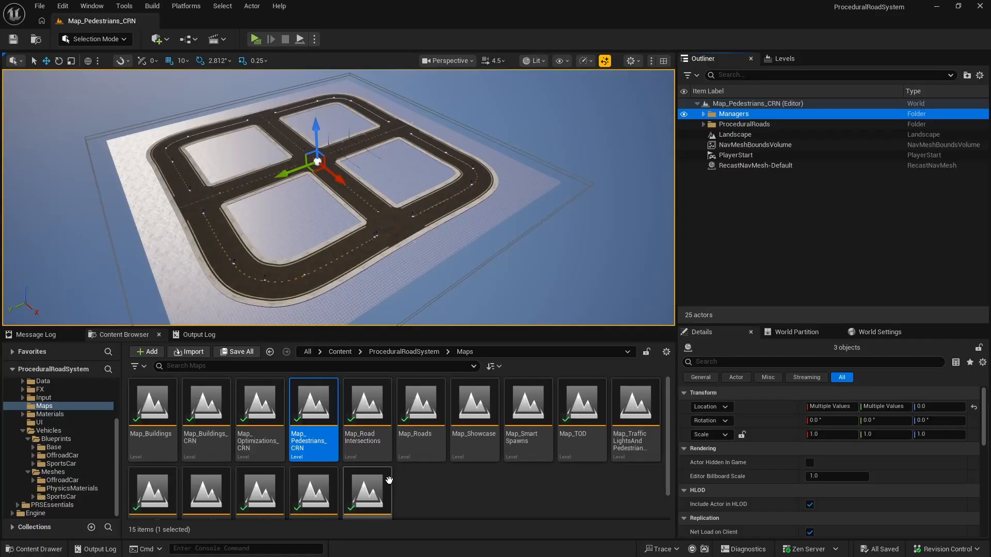
Step: Open the Map_RoadIntersections level and group BP_Road42 through BP_RoadInt_TInt_2Way into a new collapsed folder named ProceduralRoads
{"action": "double_click", "coordinate": [367, 410]}
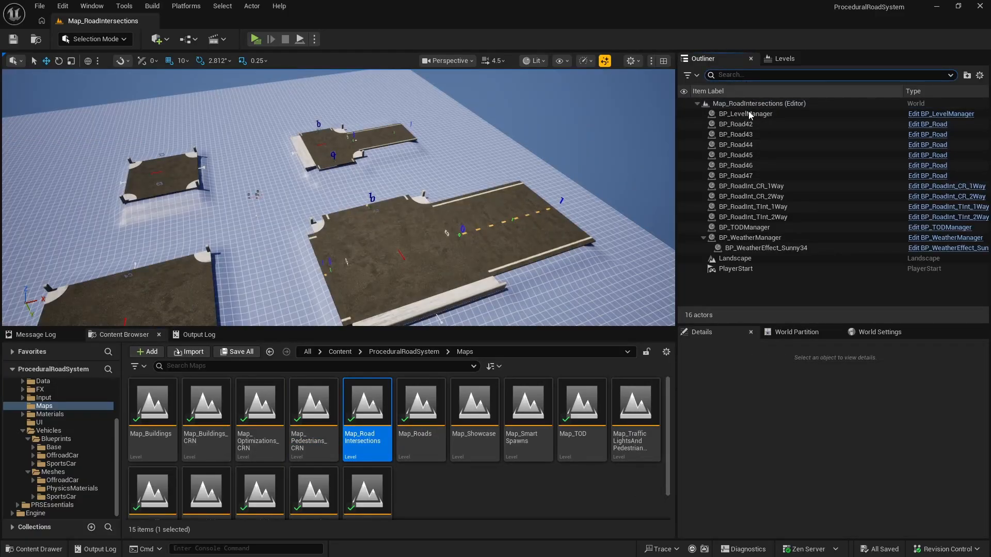
{"action": "left_click", "coordinate": [736, 124]}
{"action": "left_click", "coordinate": [753, 216], "text": "shift"}
{"action": "right_click", "coordinate": [765, 157]}
{"action": "mouse_move", "coordinate": [784, 245]}
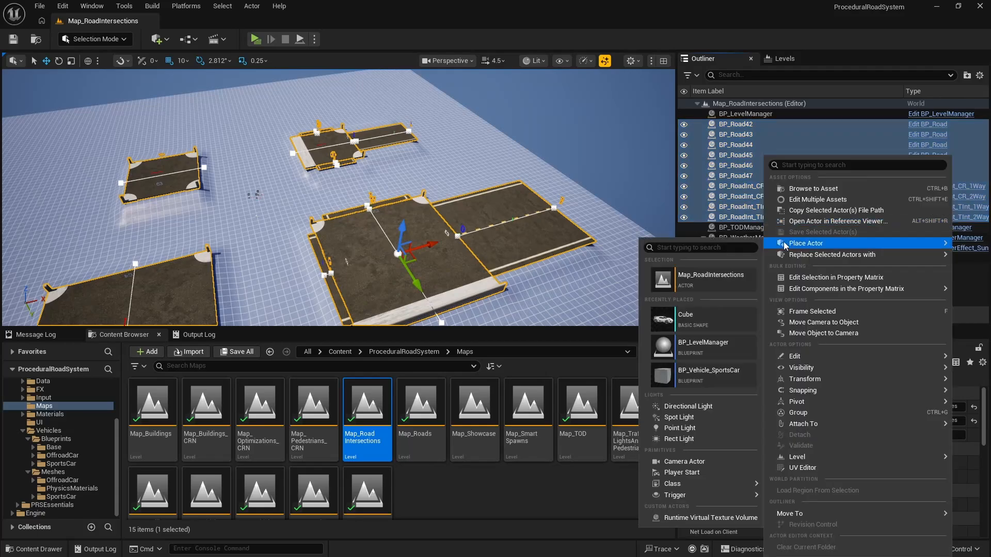
{"action": "mouse_move", "coordinate": [789, 513]}
{"action": "left_click", "coordinate": [739, 508]}
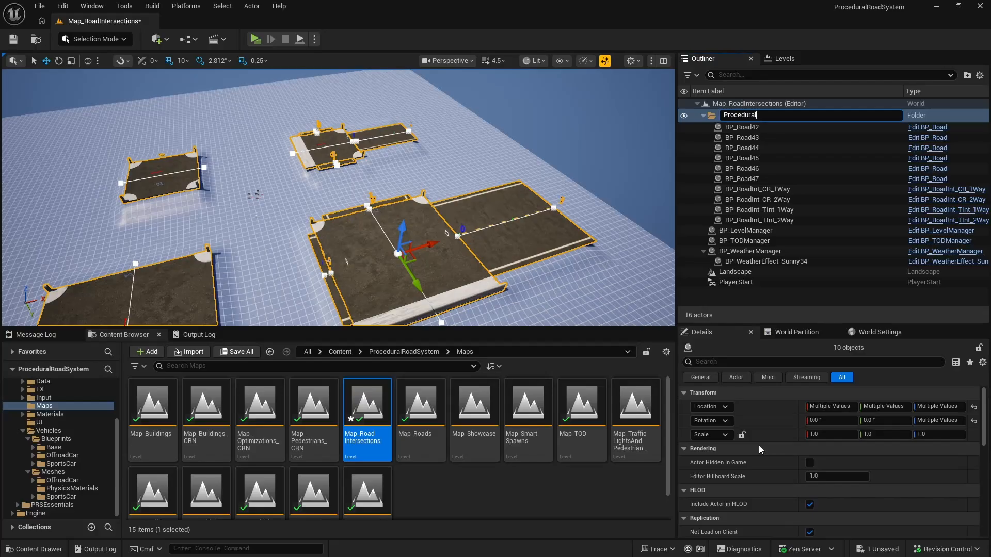
{"action": "type", "text": "ProceduralRoads"}
{"action": "key", "text": "Return"}
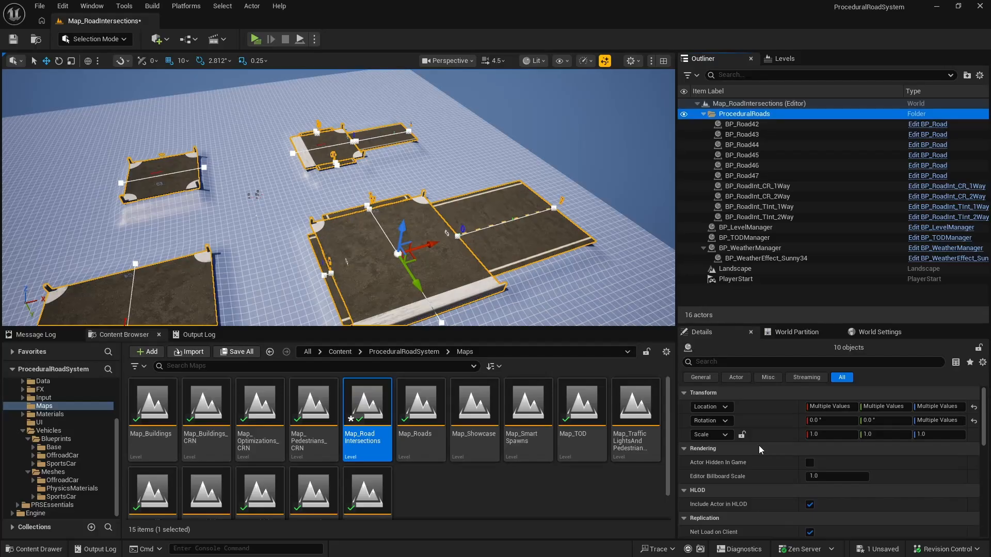
{"action": "left_click", "coordinate": [703, 114]}
Step: Move BP_LevelManager, BP_TODManager and BP_WeatherManager into a new folder named Managers, and collapse the folder
{"action": "left_click", "coordinate": [743, 124]}
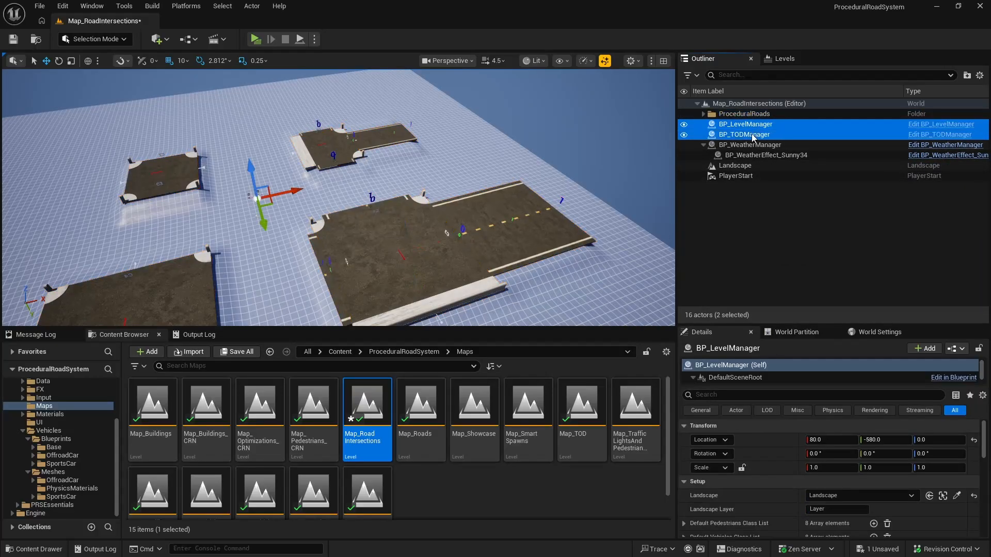
{"action": "left_click", "coordinate": [753, 145], "text": "shift"}
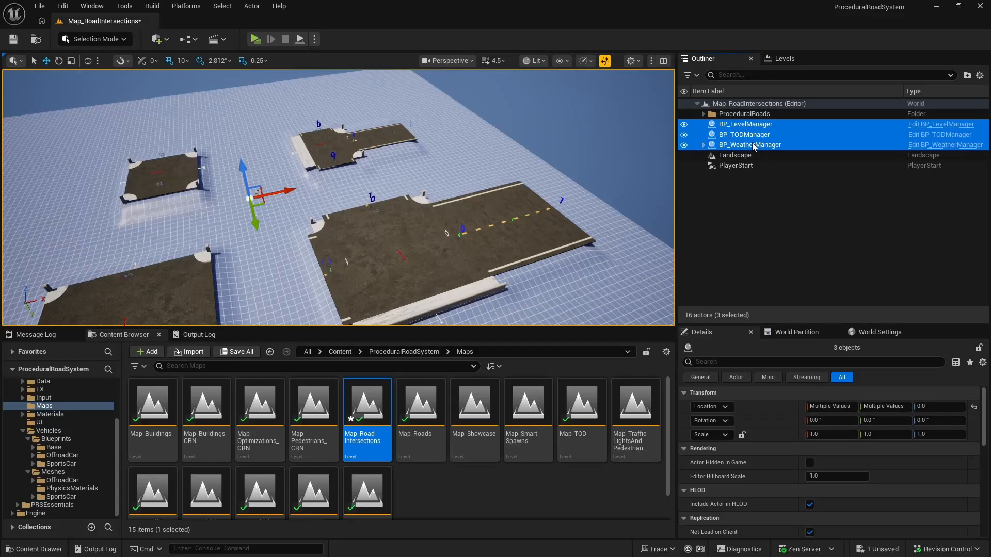
{"action": "right_click", "coordinate": [753, 147]}
{"action": "mouse_move", "coordinate": [816, 505]}
{"action": "left_click", "coordinate": [725, 507]}
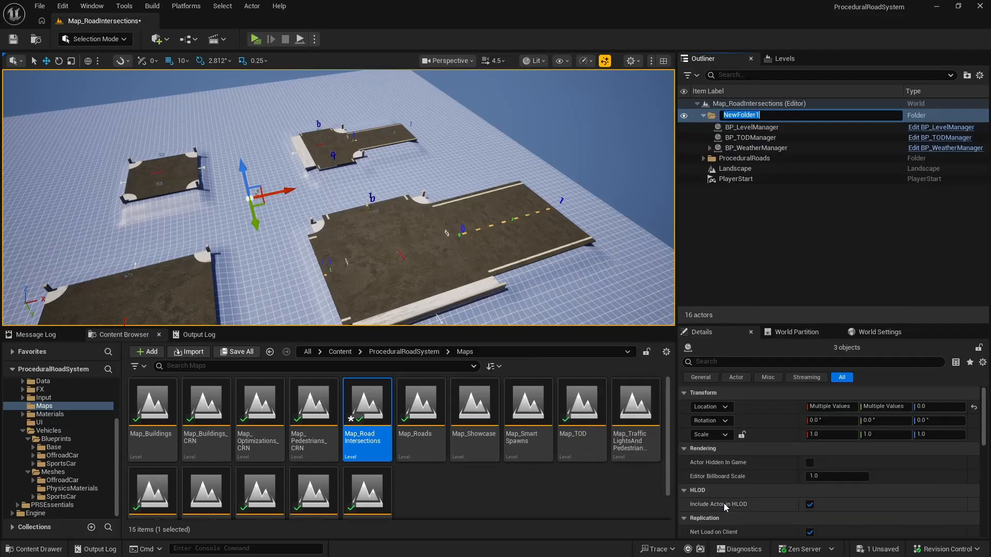
{"action": "type", "text": "Managers"}
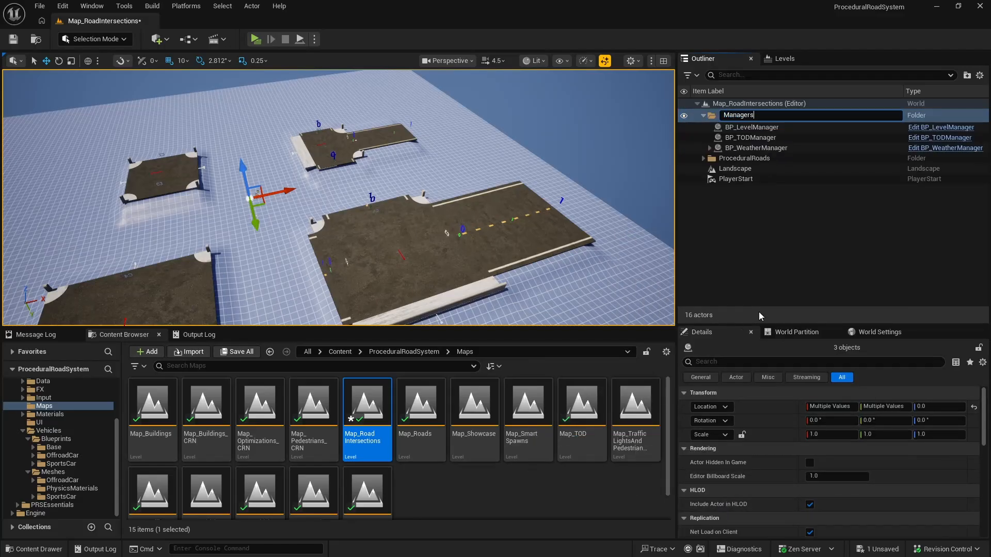
{"action": "key", "text": "Return"}
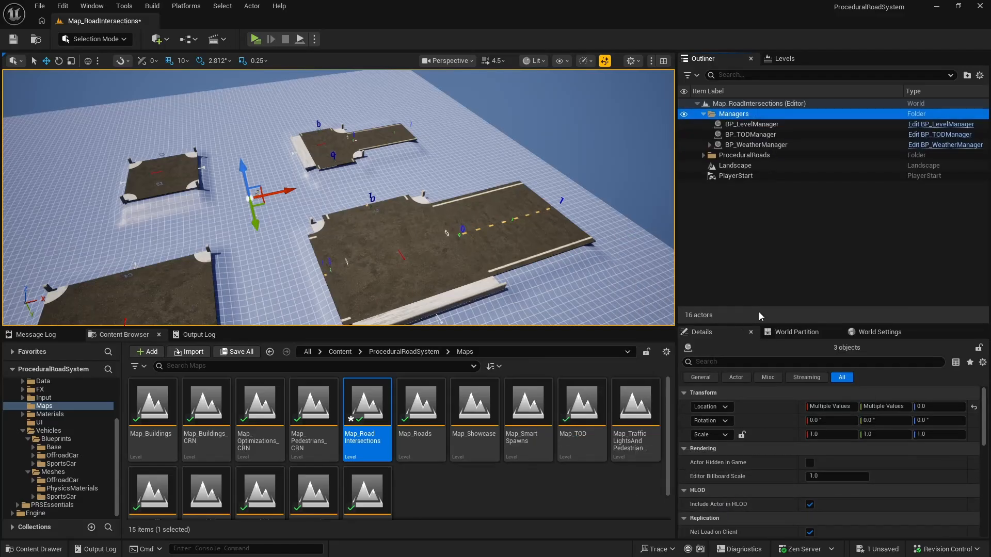
{"action": "left_click", "coordinate": [703, 114]}
Step: Switch to the Map_Pedestrians_CRN level, saving the changes to Map_RoadIntersections
{"action": "key", "text": "w"}
{"action": "right_click_drag", "start_coordinate": [464, 208], "coordinate": [420, 246]}
{"action": "key", "text": "w"}
{"action": "key", "text": "s"}
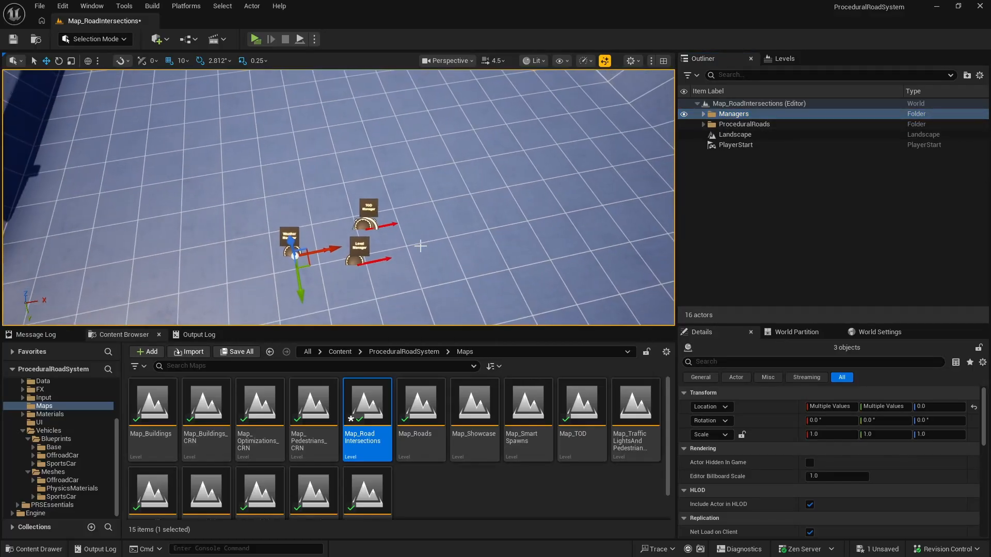
{"action": "double_click", "coordinate": [314, 405]}
{"action": "left_click", "coordinate": [524, 401]}
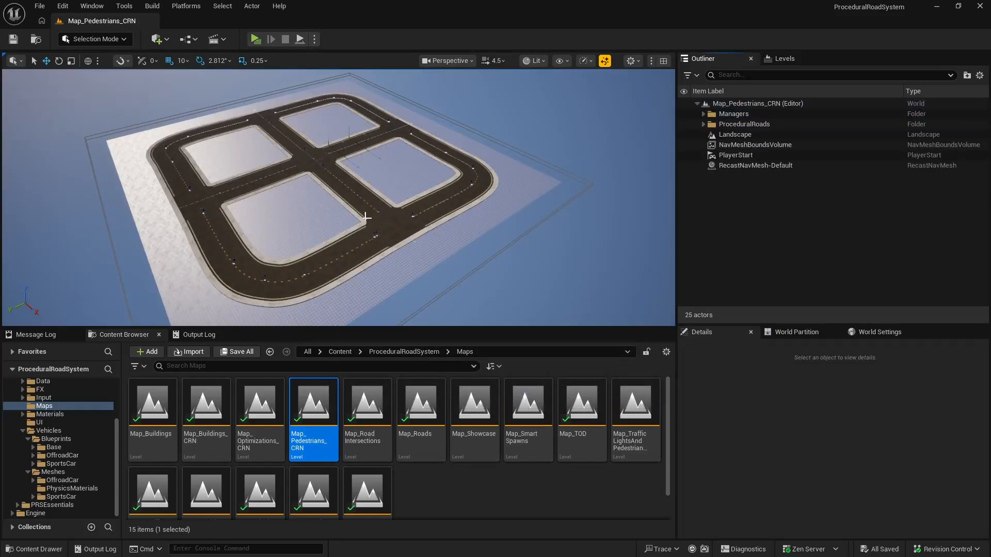
Step: Examine how the managers are placed in Map_Pedestrians_CRN, and reopen Map_RoadIntersections
{"action": "key", "text": "w"}
{"action": "right_click_drag", "start_coordinate": [365, 217], "coordinate": [349, 200]}
{"action": "left_click", "coordinate": [365, 394]}
{"action": "double_click", "coordinate": [365, 393]}
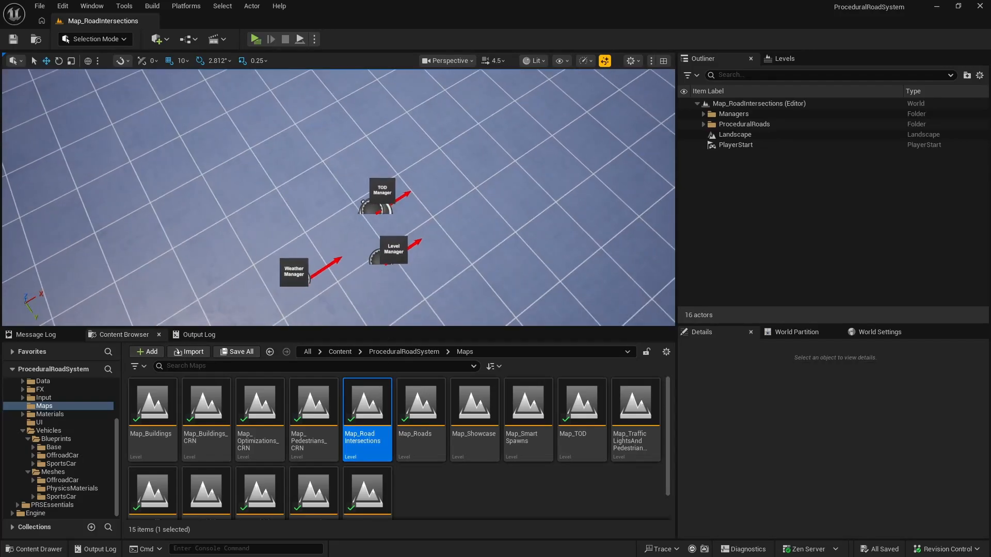
Step: Align the Weather Manager and Level Manager in one row at Y -600, adjusting their spacing along X
{"action": "left_click", "coordinate": [309, 282]}
{"action": "left_click_drag", "start_coordinate": [325, 311], "coordinate": [343, 322]}
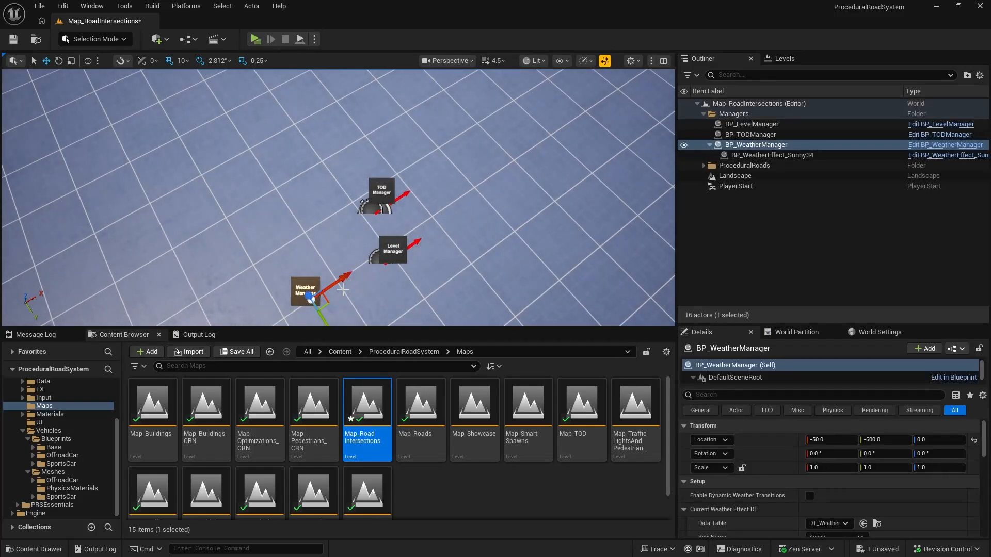
{"action": "left_click_drag", "start_coordinate": [339, 281], "coordinate": [367, 267]}
{"action": "left_click", "coordinate": [385, 262]}
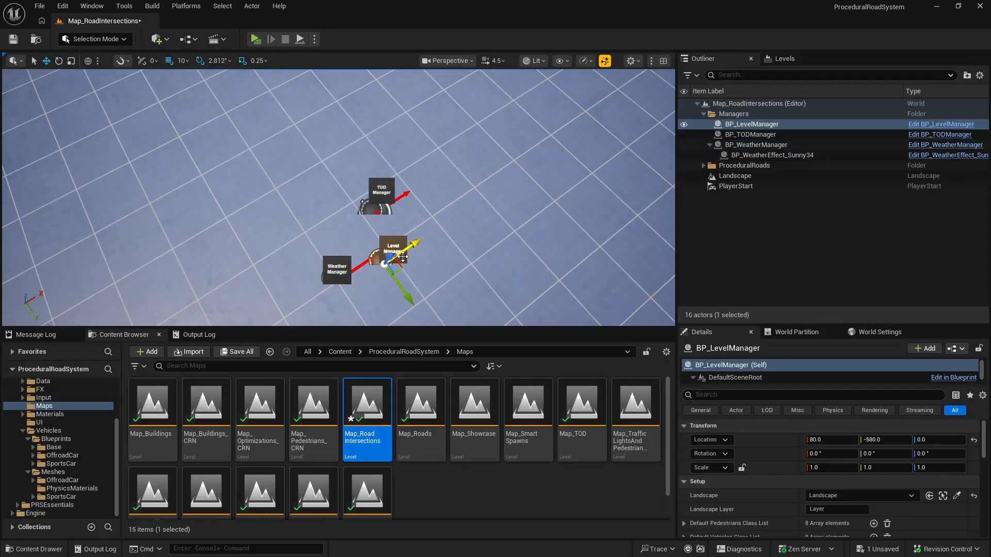
{"action": "left_click_drag", "start_coordinate": [409, 296], "coordinate": [400, 284]}
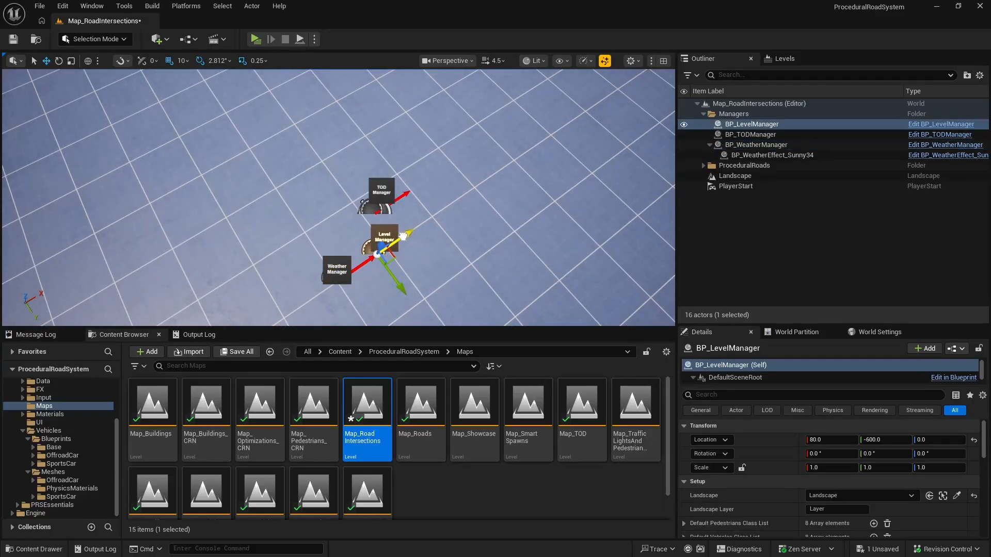
{"action": "left_click_drag", "start_coordinate": [403, 235], "coordinate": [426, 270]}
Step: Place the TOD Manager at the end of the manager row at X 200, Y -600, and save Map_RoadIntersections
{"action": "left_click", "coordinate": [379, 186]}
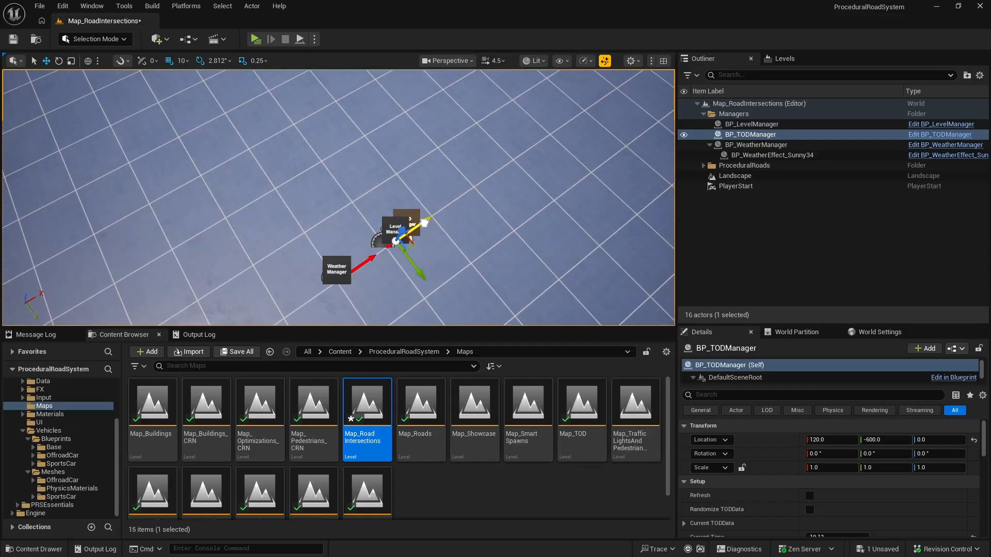
{"action": "left_click_drag", "start_coordinate": [424, 222], "coordinate": [457, 206]}
{"action": "right_click_drag", "start_coordinate": [458, 219], "coordinate": [356, 217]}
{"action": "left_click", "coordinate": [705, 114]}
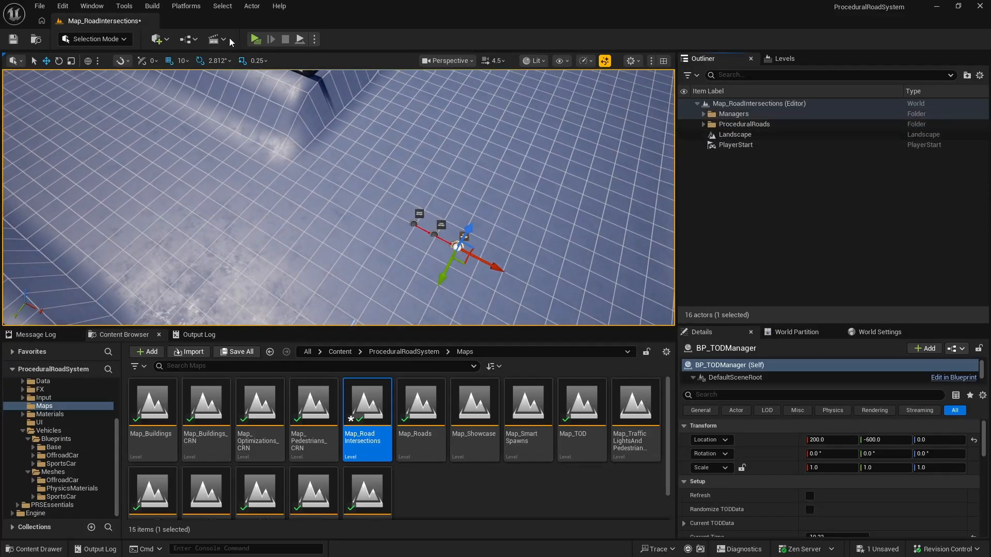
{"action": "key", "text": "ctrl+s"}
Step: Open the Map_Roads level and move BP_Road and BP_Road5 into a new folder named ProceduralRoads
{"action": "left_click", "coordinate": [421, 407]}
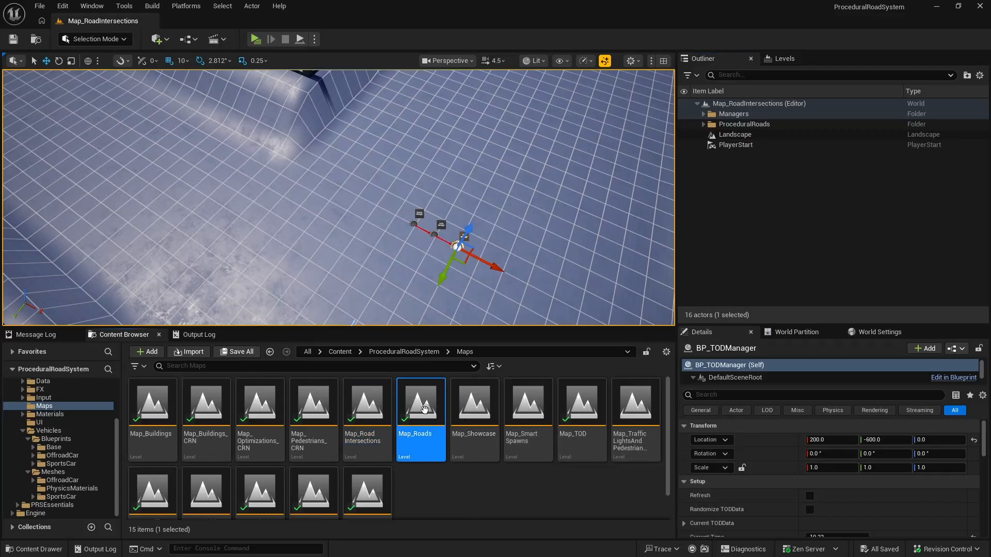
{"action": "right_click_drag", "start_coordinate": [497, 299], "coordinate": [445, 312]}
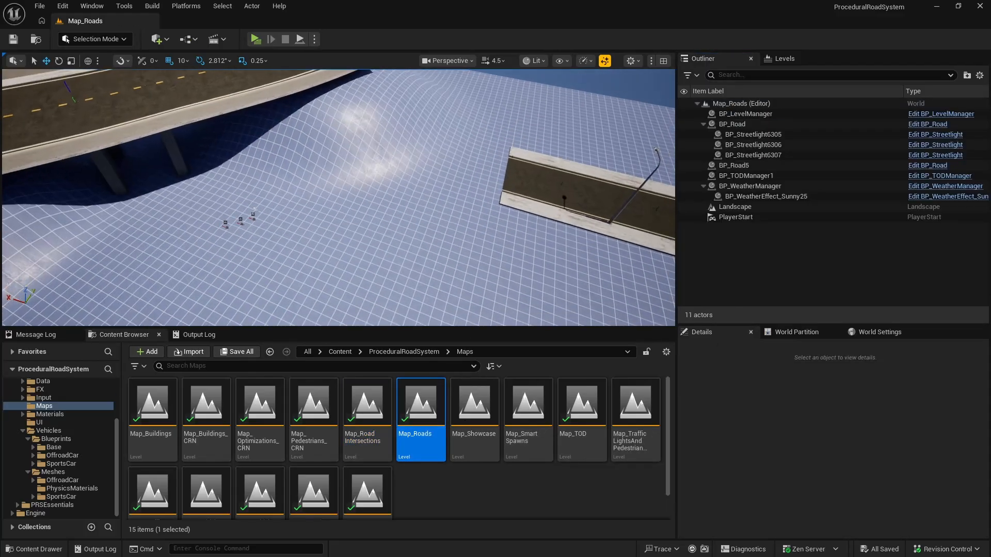
{"action": "left_click", "coordinate": [743, 125]}
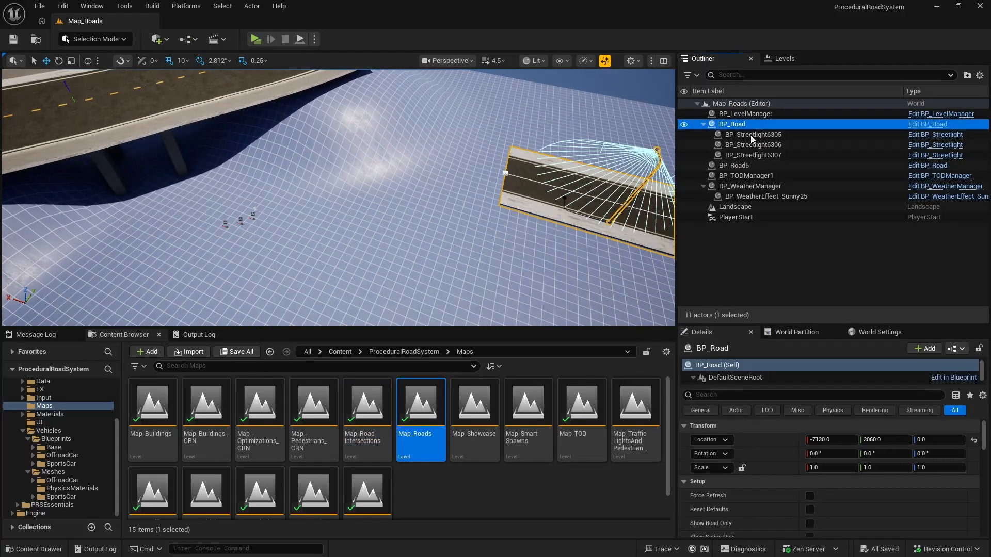
{"action": "left_click", "coordinate": [703, 124]}
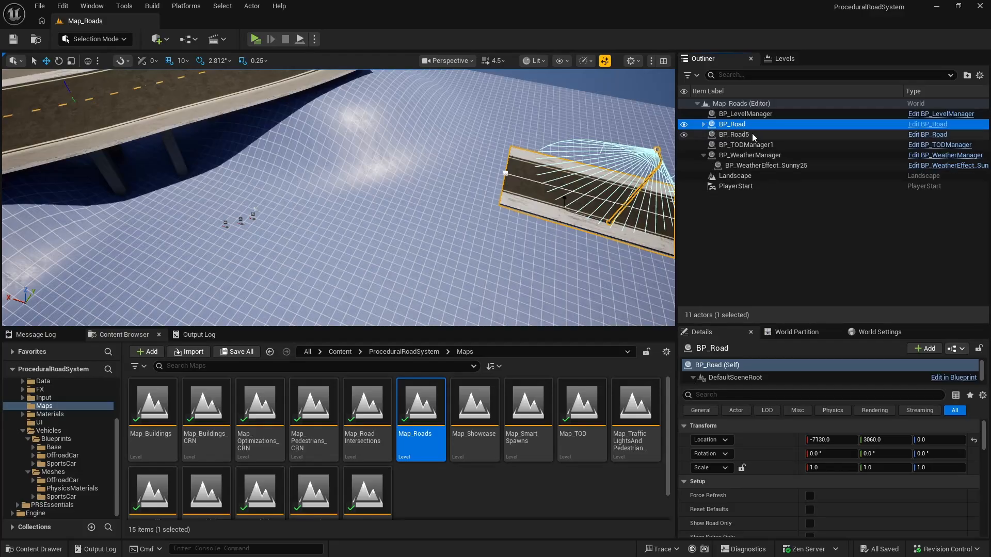
{"action": "left_click", "coordinate": [751, 134], "text": "ctrl"}
{"action": "right_click", "coordinate": [738, 135]}
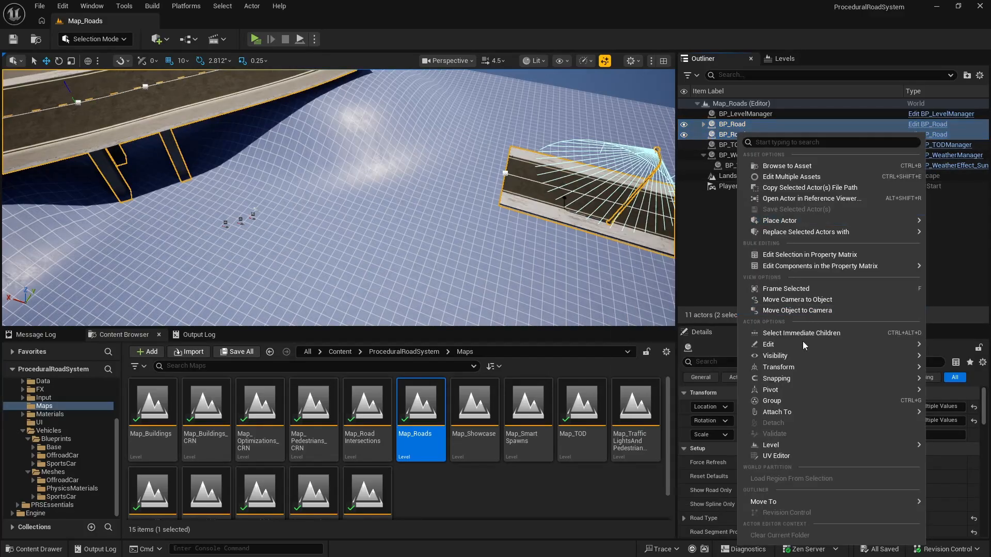
{"action": "mouse_move", "coordinate": [769, 500]}
{"action": "left_click", "coordinate": [716, 503]}
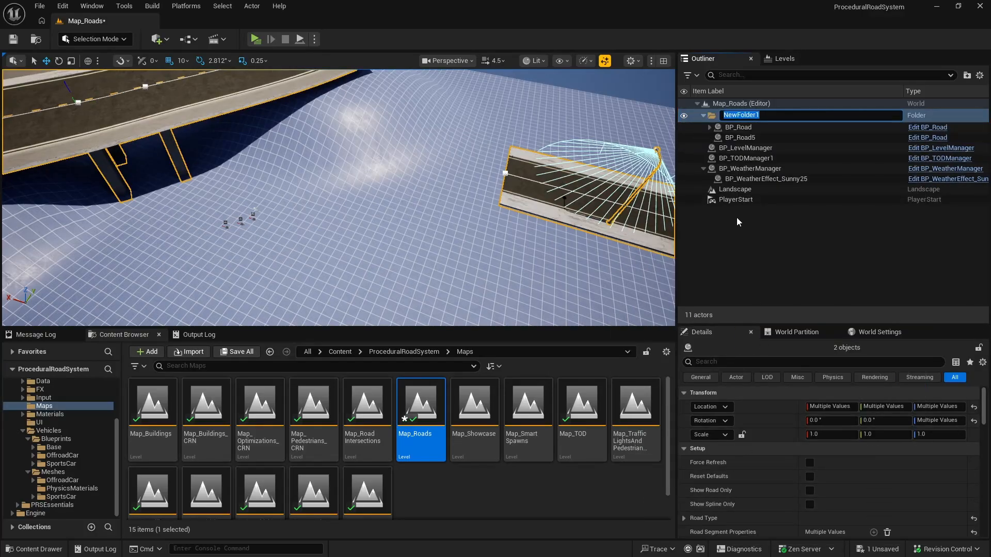
{"action": "type", "text": "ProceduralRoads"}
{"action": "key", "text": "Return"}
Step: Move BP_LevelManager, BP_TODManager1 and BP_WeatherManager into a new folder named Managers in Map_Roads
{"action": "left_click", "coordinate": [743, 145]}
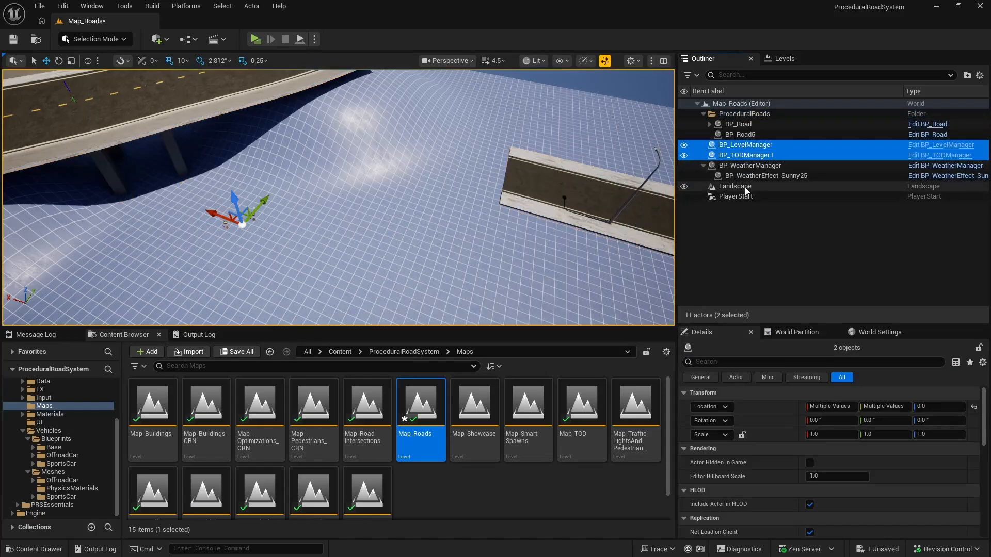
{"action": "left_click", "coordinate": [754, 166], "text": "shift"}
{"action": "right_click", "coordinate": [754, 169]}
{"action": "mouse_move", "coordinate": [771, 510]}
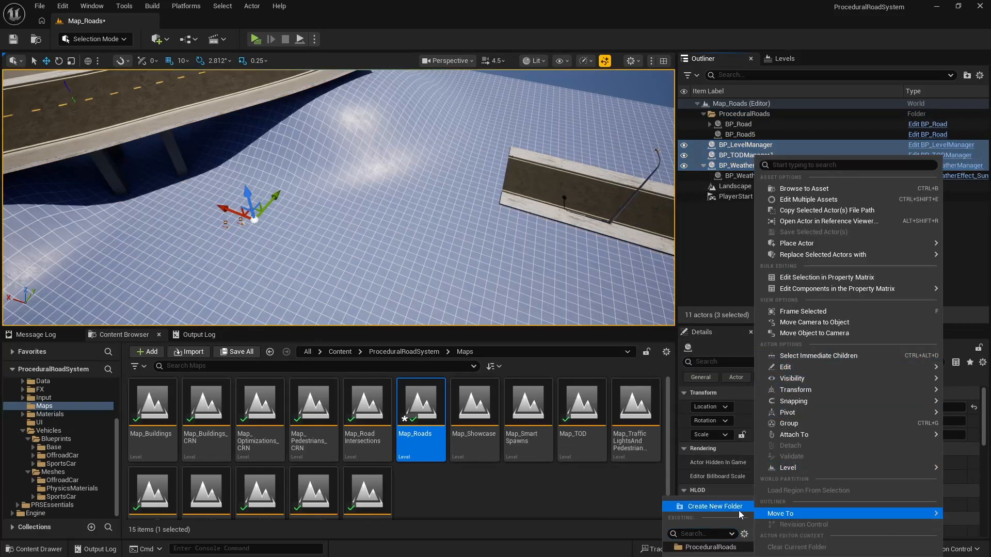
{"action": "left_click", "coordinate": [730, 511]}
{"action": "type", "text": "Managers"}
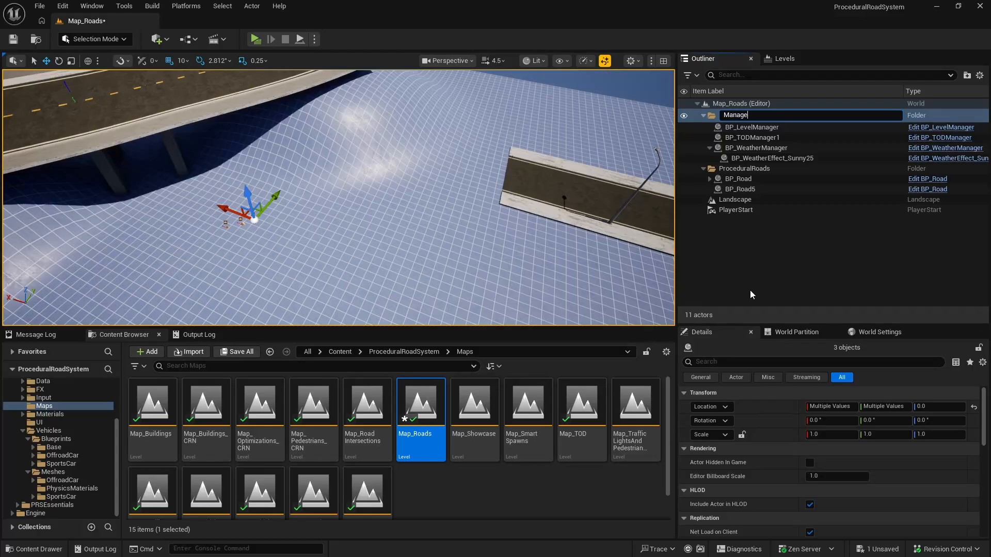
{"action": "key", "text": "Return"}
Step: Move the TOD Manager to X 0, Y 700 to line it up with the Weather Manager
{"action": "right_click_drag", "start_coordinate": [377, 222], "coordinate": [309, 220]}
{"action": "key", "text": "w"}
{"action": "right_click_drag", "start_coordinate": [388, 265], "coordinate": [336, 258]}
{"action": "key", "text": "d"}
{"action": "left_click_drag", "start_coordinate": [302, 238], "coordinate": [183, 242]}
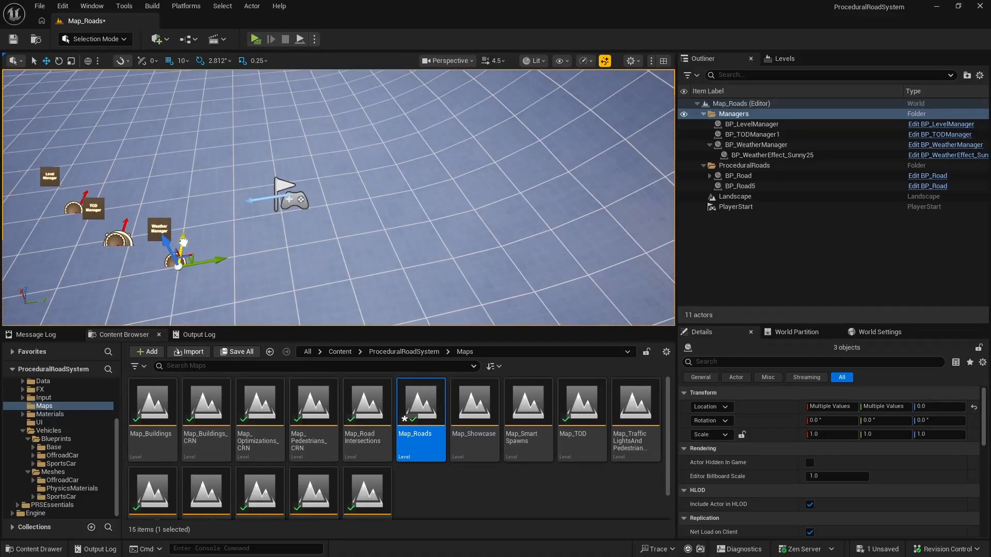
{"action": "left_click", "coordinate": [118, 238]}
{"action": "left_click_drag", "start_coordinate": [130, 220], "coordinate": [163, 256]}
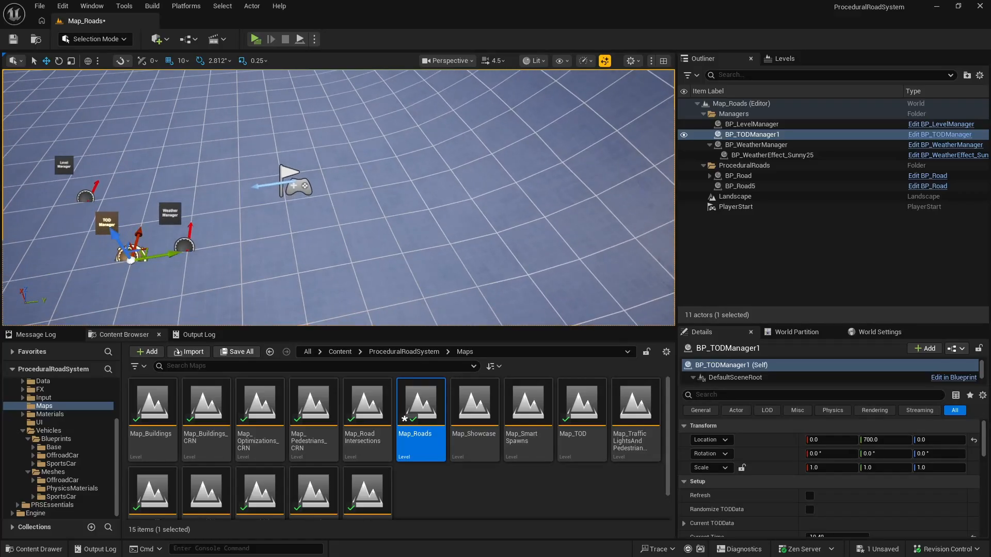
Step: Move the Level Manager to X 0, Y 600 in the same row, and save Map_Roads
{"action": "left_click", "coordinate": [86, 196]}
{"action": "left_click_drag", "start_coordinate": [101, 178], "coordinate": [106, 264]}
{"action": "middle_click_drag", "start_coordinate": [110, 264], "coordinate": [282, 288]}
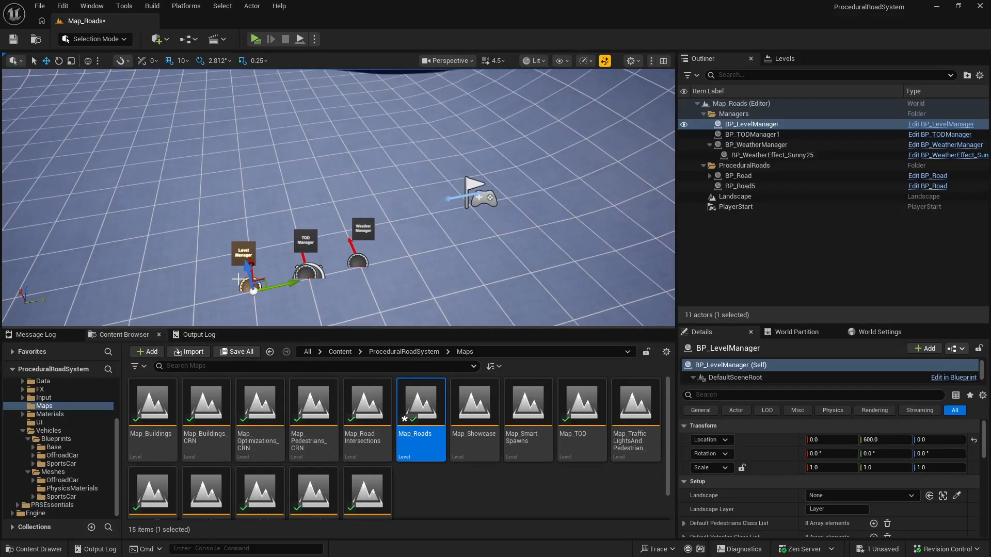
{"action": "left_click", "coordinate": [14, 39]}
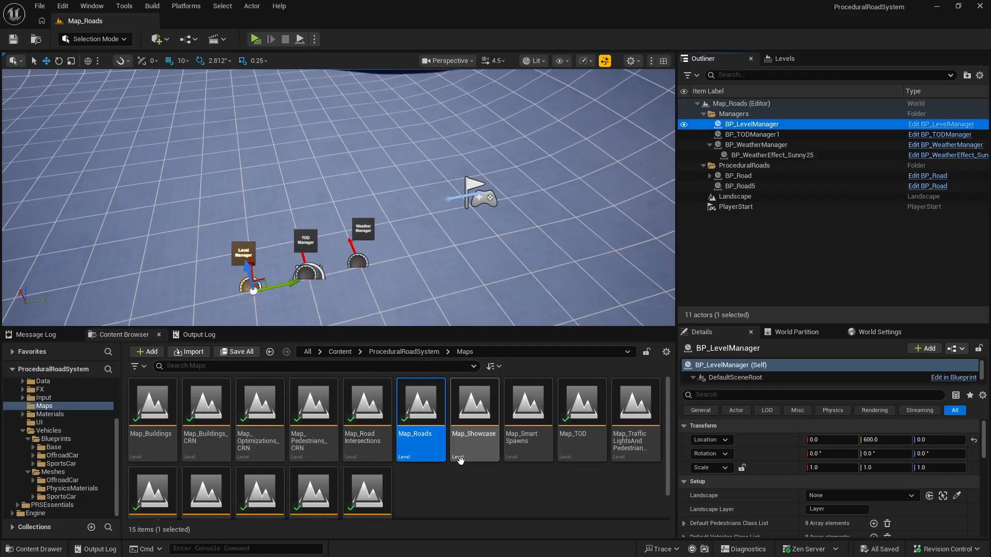
Step: Open the Map_Showcase level and move its level, TOD and weather managers into a new folder named Managers
{"action": "double_click", "coordinate": [456, 412]}
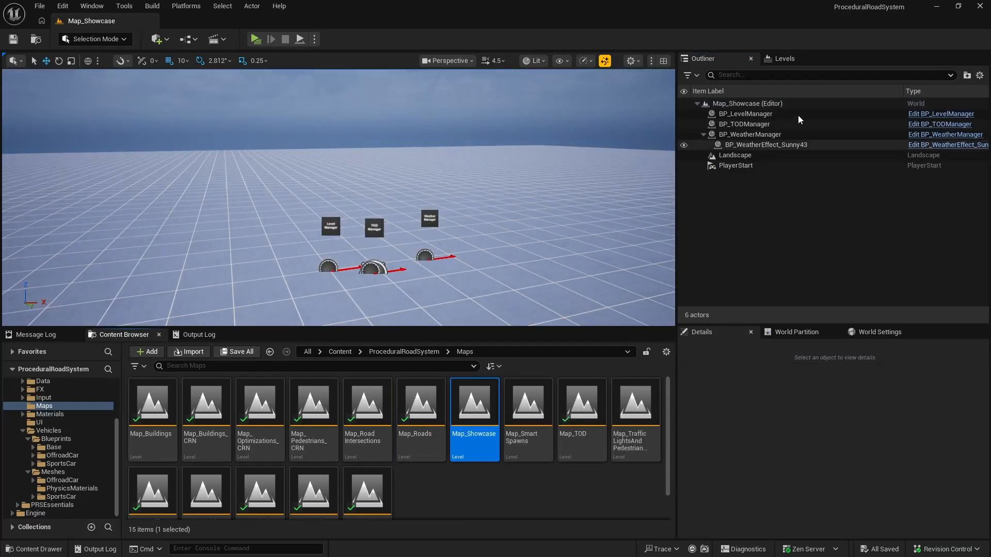
{"action": "left_click", "coordinate": [798, 115]}
{"action": "left_click", "coordinate": [703, 134]}
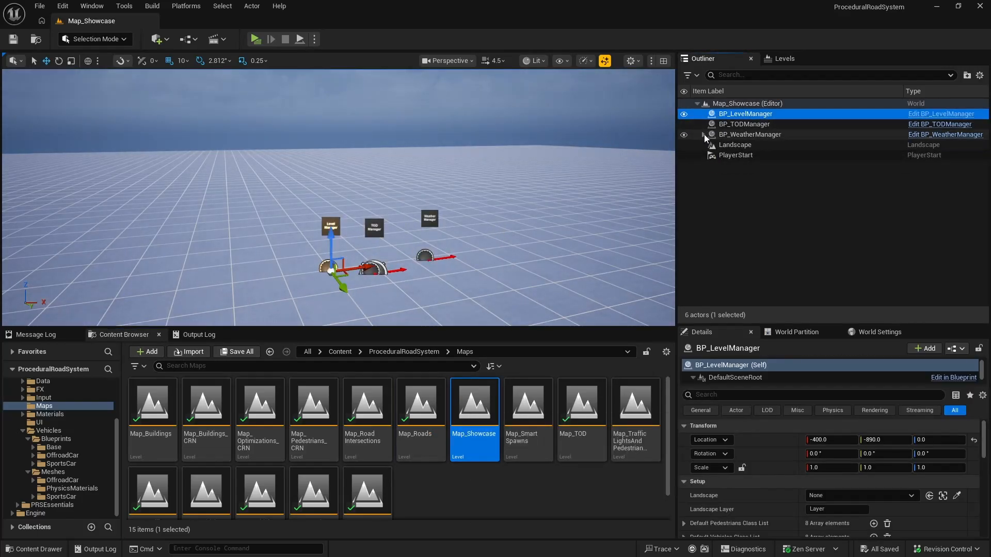
{"action": "left_click", "coordinate": [761, 135], "text": "shift"}
{"action": "right_click", "coordinate": [762, 135]}
{"action": "mouse_move", "coordinate": [804, 491]}
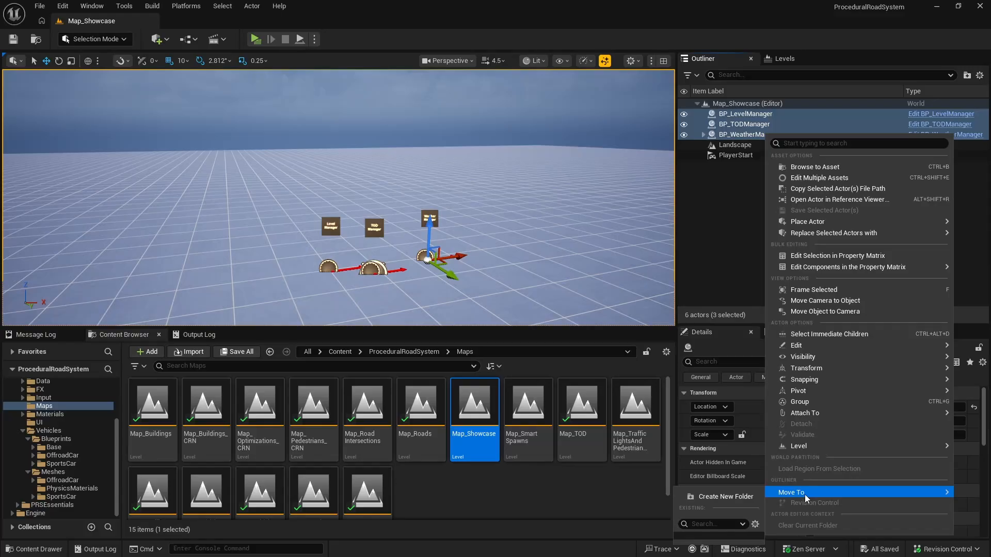
{"action": "left_click", "coordinate": [725, 497]}
{"action": "type", "text": "Manage"}
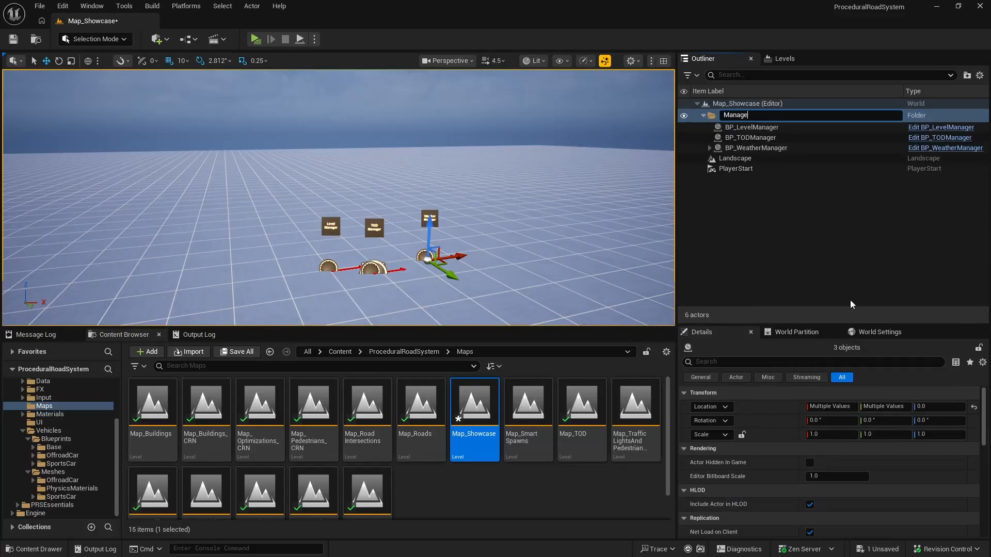
{"action": "type", "text": "rs"}
{"action": "key", "text": "Return"}
Step: Move the TOD Manager to X -300, Y -900 and the Level Manager to X -400, Y -900
{"action": "key", "text": "f"}
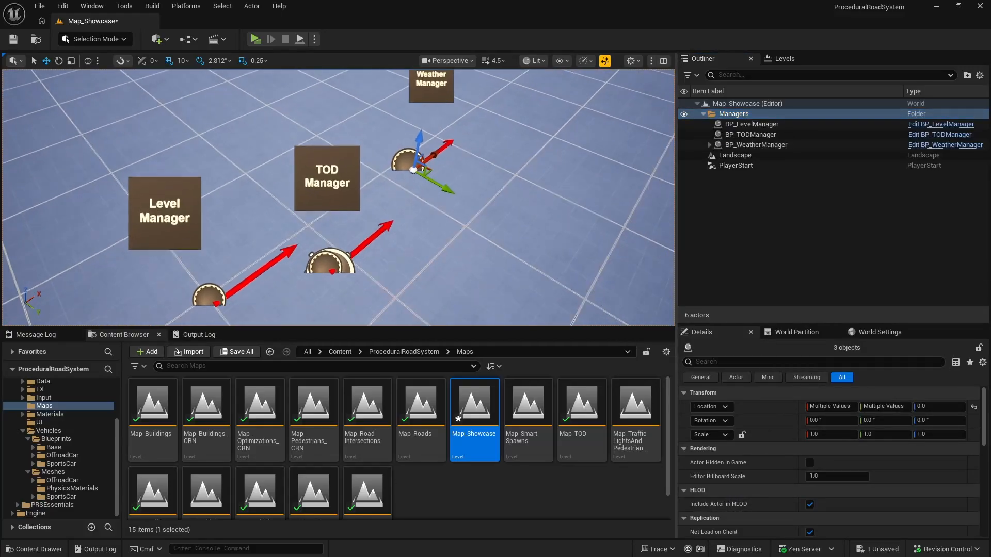
{"action": "left_click", "coordinate": [341, 266]}
{"action": "left_click_drag", "start_coordinate": [349, 275], "coordinate": [333, 208]}
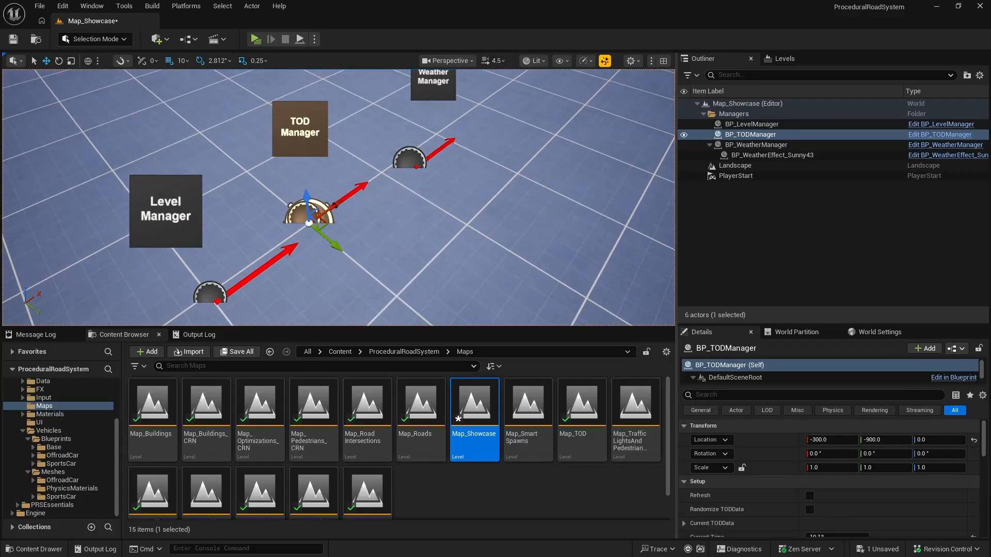
{"action": "left_click", "coordinate": [209, 293]}
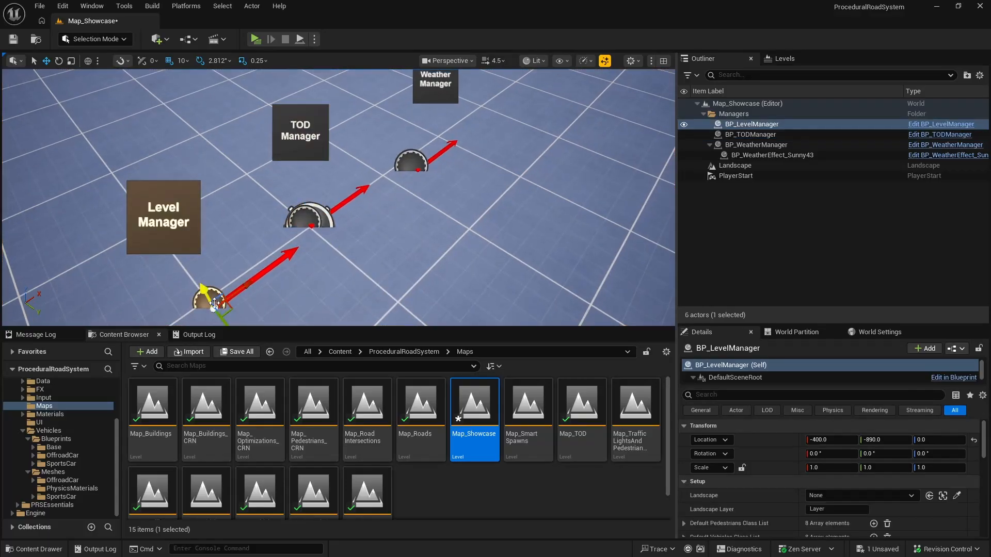
Step: Move the Weather Manager to X -200, Y -900 to complete the row, and save Map_Showcase
{"action": "left_click", "coordinate": [412, 166]}
{"action": "left_click_drag", "start_coordinate": [438, 184], "coordinate": [408, 157]}
{"action": "right_click_drag", "start_coordinate": [419, 218], "coordinate": [309, 214]}
{"action": "key", "text": "s"}
{"action": "key", "text": "d"}
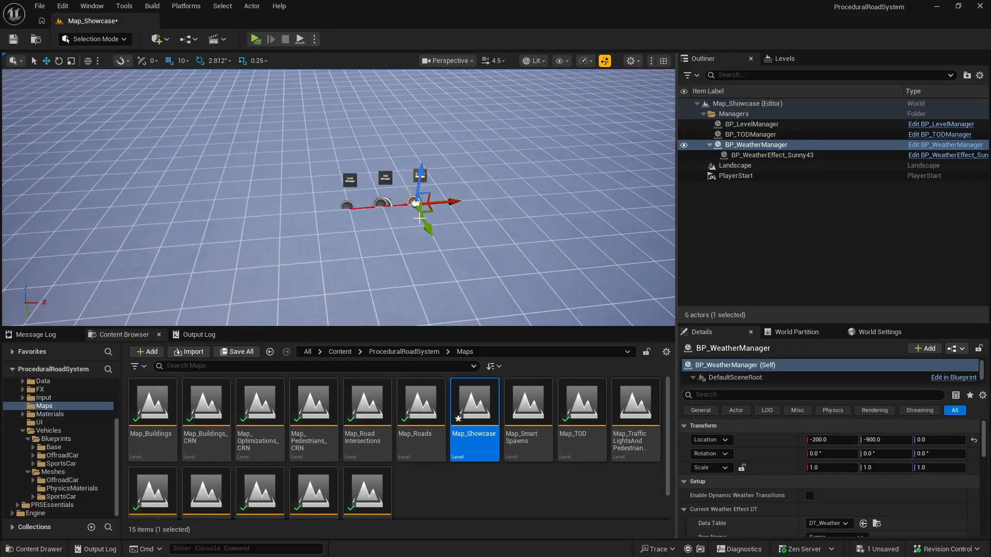
{"action": "key", "text": "ctrl+s"}
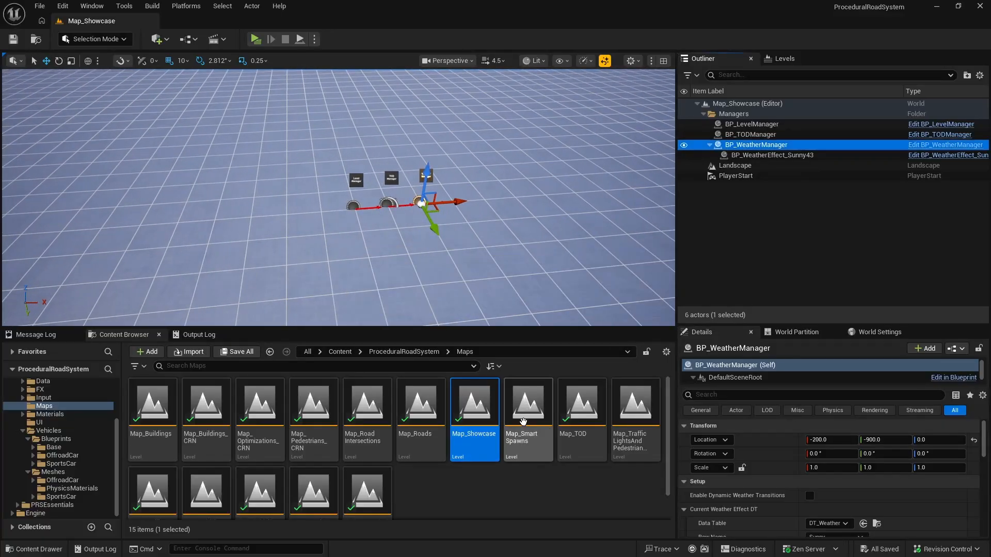
Step: Open the Map_SmartSpawns level and move the four BP_Spawner actors into a new folder named Spawners
{"action": "double_click", "coordinate": [523, 421]}
{"action": "right_click_drag", "start_coordinate": [430, 228], "coordinate": [429, 261]}
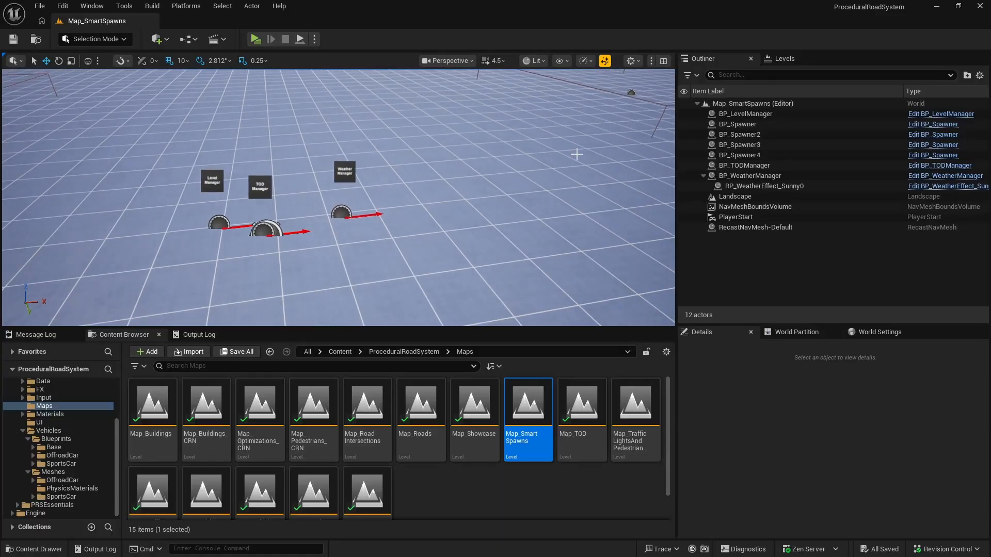
{"action": "left_click", "coordinate": [748, 124]}
{"action": "left_click", "coordinate": [749, 154], "text": "shift"}
{"action": "right_click", "coordinate": [782, 156]}
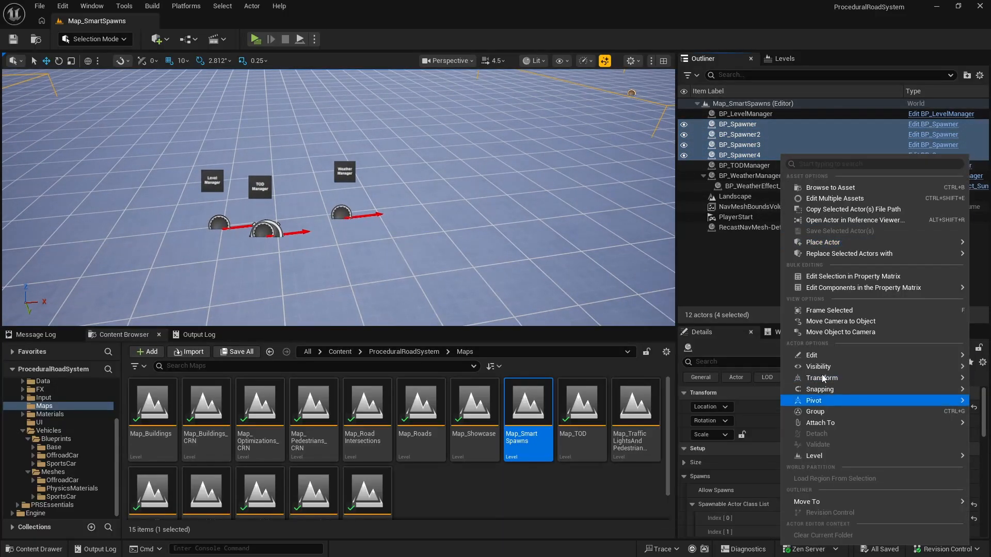
{"action": "mouse_move", "coordinate": [812, 501]}
{"action": "left_click", "coordinate": [745, 507]}
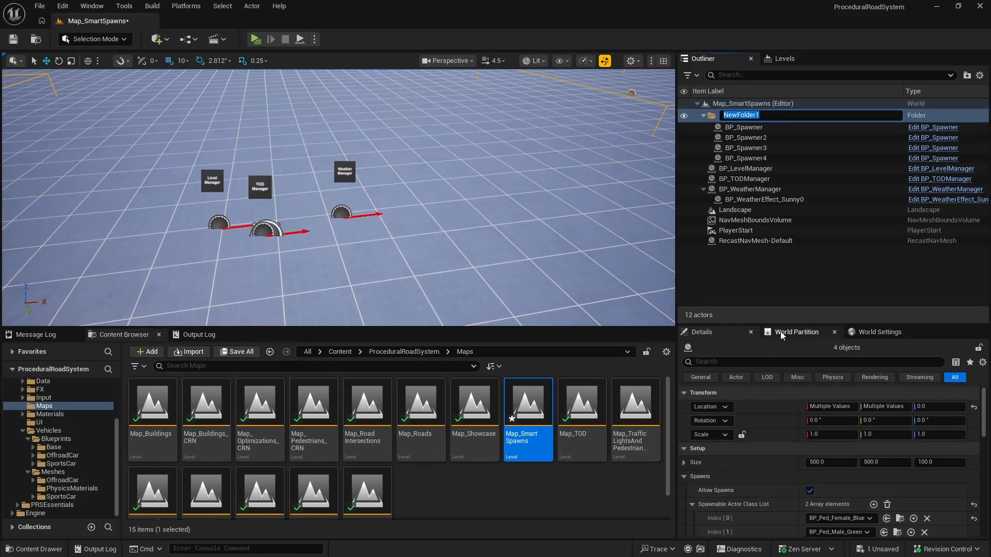
{"action": "type", "text": "Spawners"}
{"action": "key", "text": "Return"}
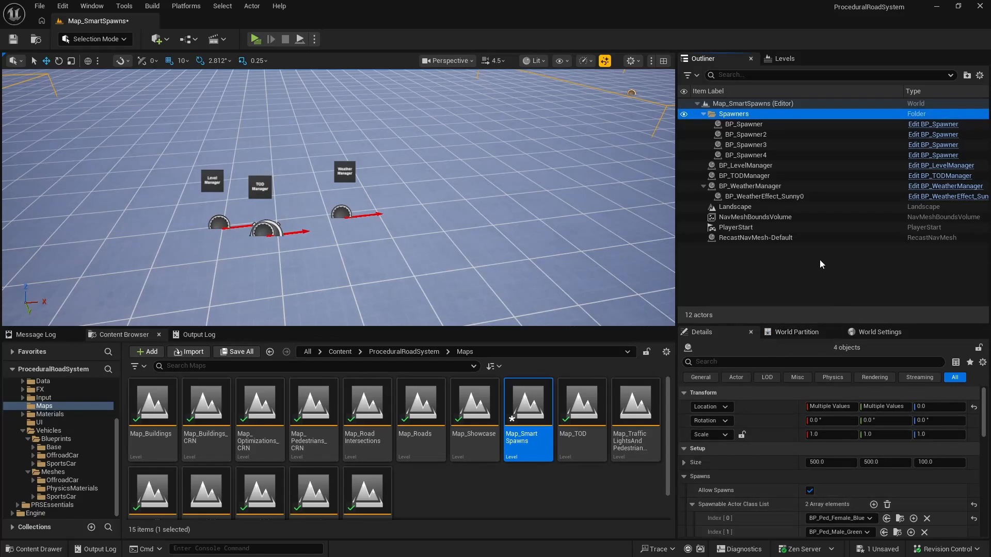
Step: Move the level, TOD and weather managers of Map_SmartSpawns into a new folder named Managers
{"action": "left_click", "coordinate": [743, 165]}
{"action": "left_click", "coordinate": [743, 176], "text": "ctrl"}
{"action": "left_click", "coordinate": [751, 186], "text": "ctrl"}
{"action": "right_click", "coordinate": [755, 190]}
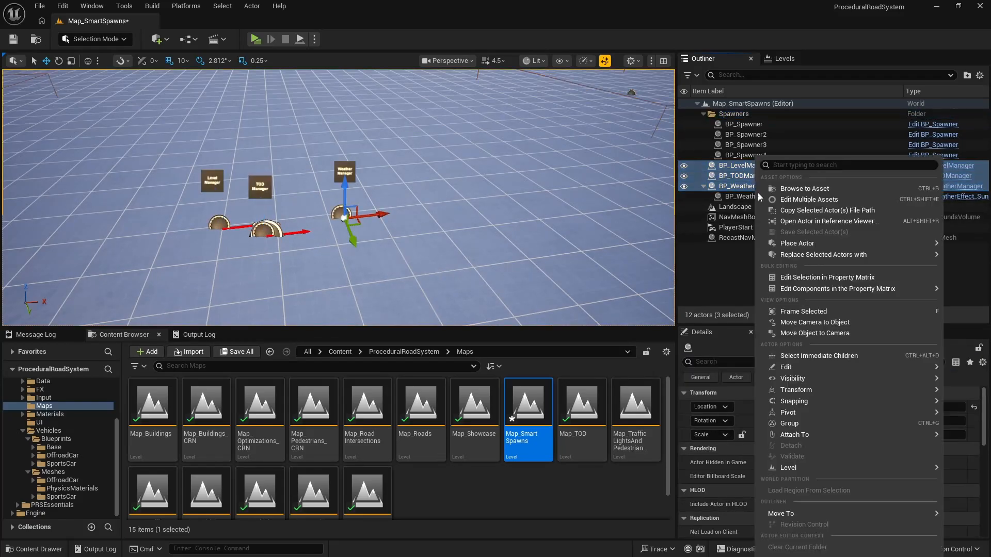
{"action": "mouse_move", "coordinate": [774, 512]}
{"action": "left_click", "coordinate": [724, 506]}
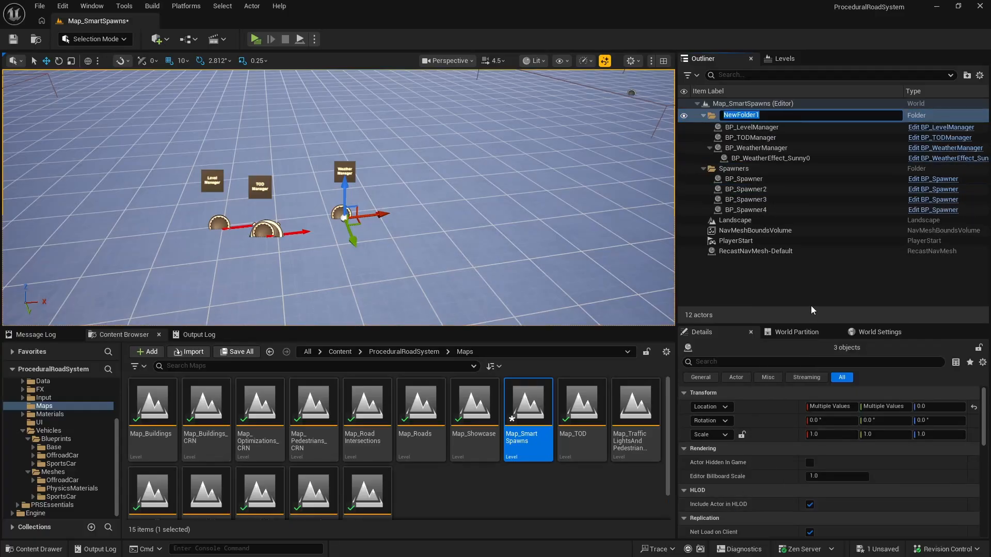
{"action": "type", "text": "kma"}
{"action": "key", "text": "BackSpace"}
{"action": "key", "text": "BackSpace"}
{"action": "key", "text": "BackSpace"}
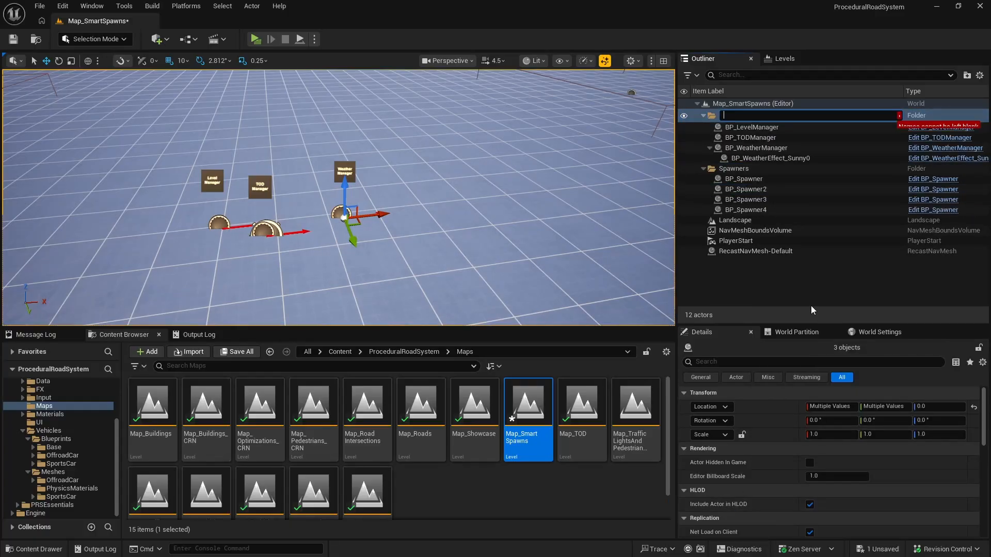
{"action": "type", "text": "Managers"}
{"action": "key", "text": "Return"}
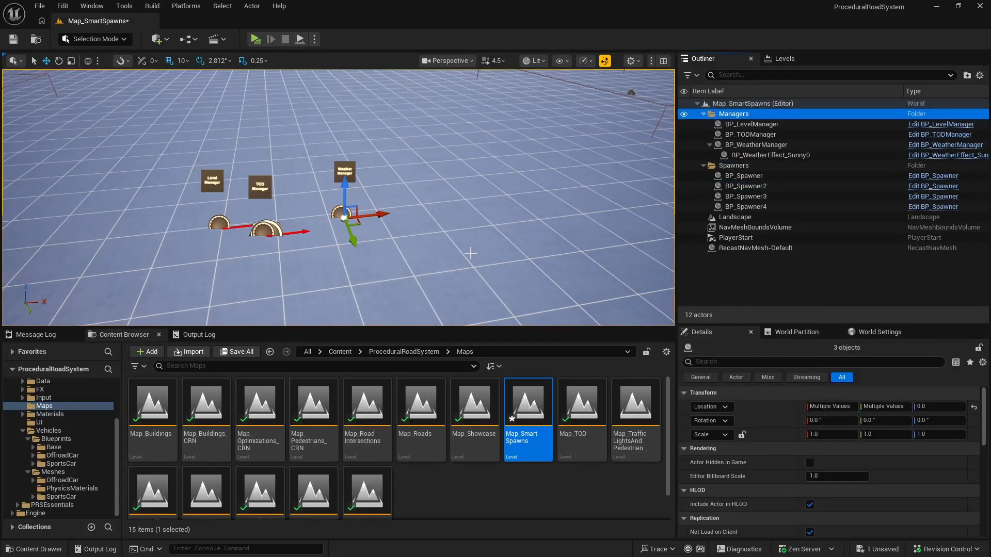
Step: Nudge the Level Manager into the row and move the TOD Manager to X -300, Y -900
{"action": "left_click", "coordinate": [222, 220]}
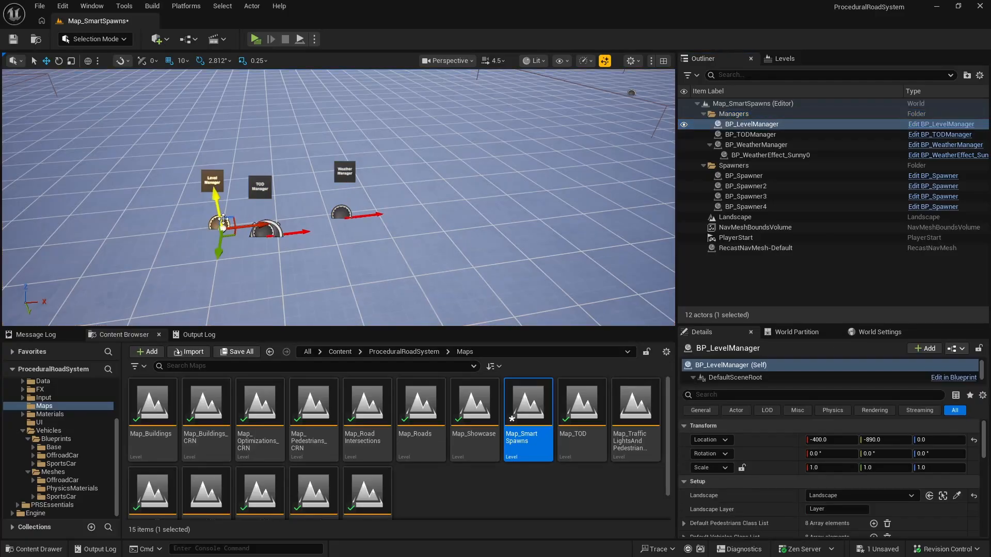
{"action": "left_click", "coordinate": [263, 230]}
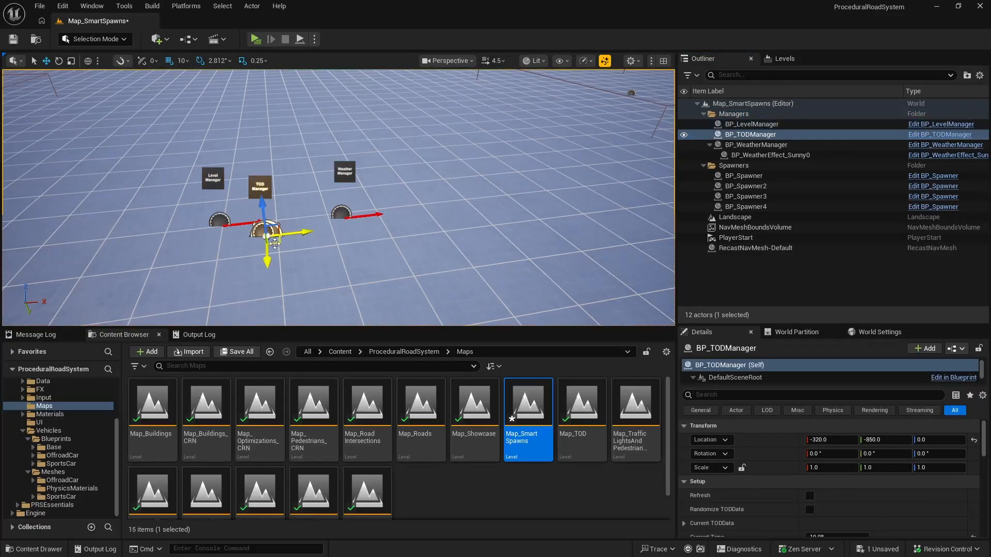
{"action": "left_click_drag", "start_coordinate": [298, 221], "coordinate": [310, 217]}
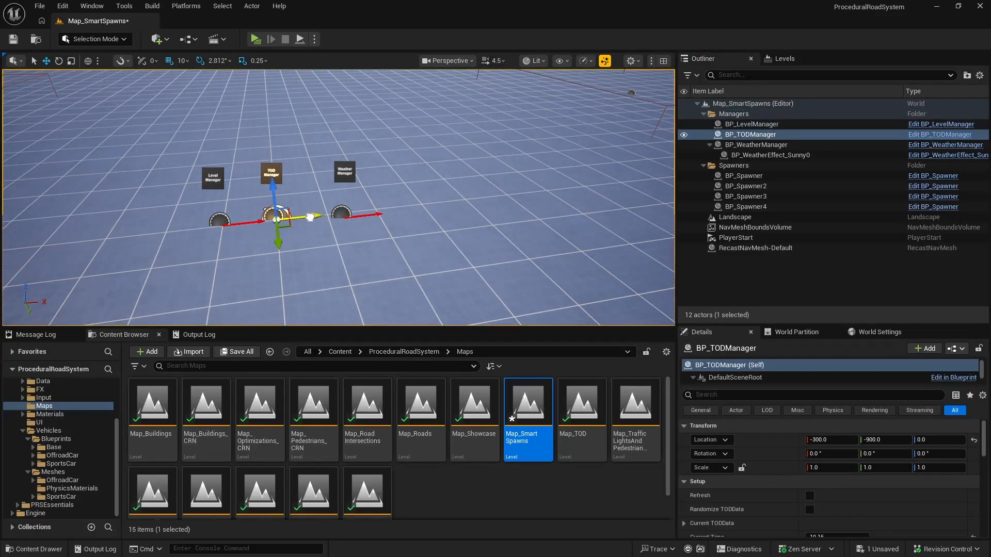
Step: Move the Weather Manager to X -200, Y -900 and save Map_SmartSpawns
{"action": "left_click", "coordinate": [341, 213]}
{"action": "left_click_drag", "start_coordinate": [354, 240], "coordinate": [355, 227]}
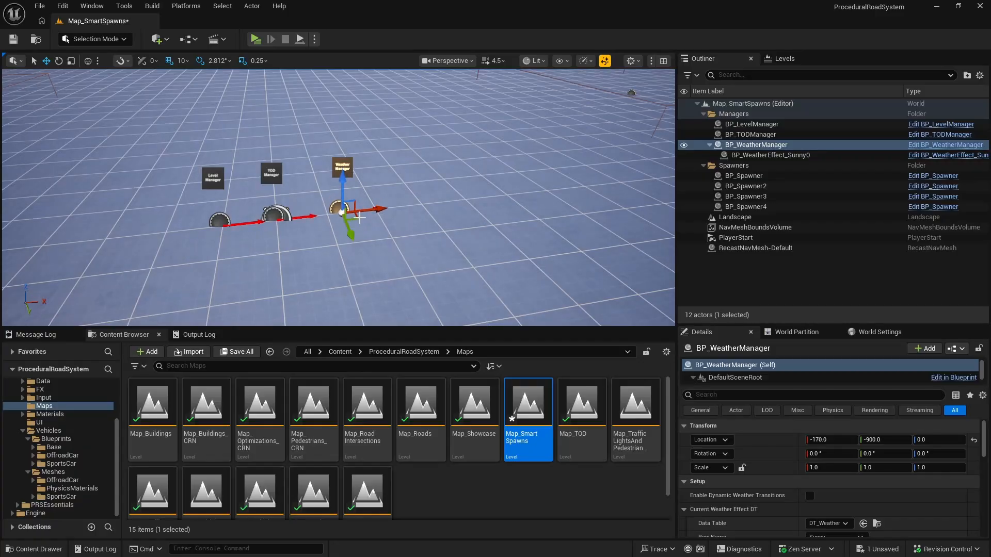
{"action": "left_click", "coordinate": [13, 39]}
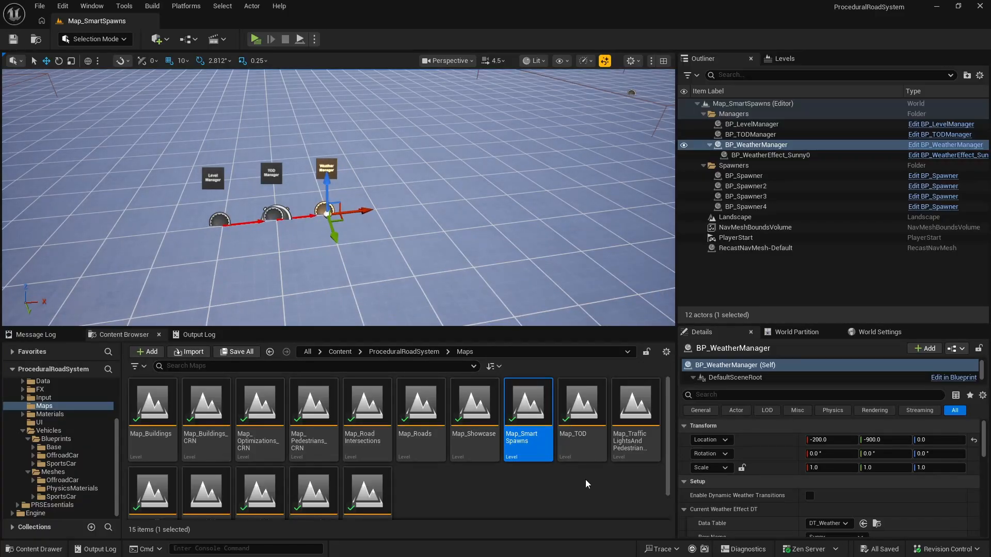
Step: Open the Map_TOD level, move BP_Road and BP_Streetlight into a new folder named ProceduralRoads, and collapse it
{"action": "left_click", "coordinate": [581, 410]}
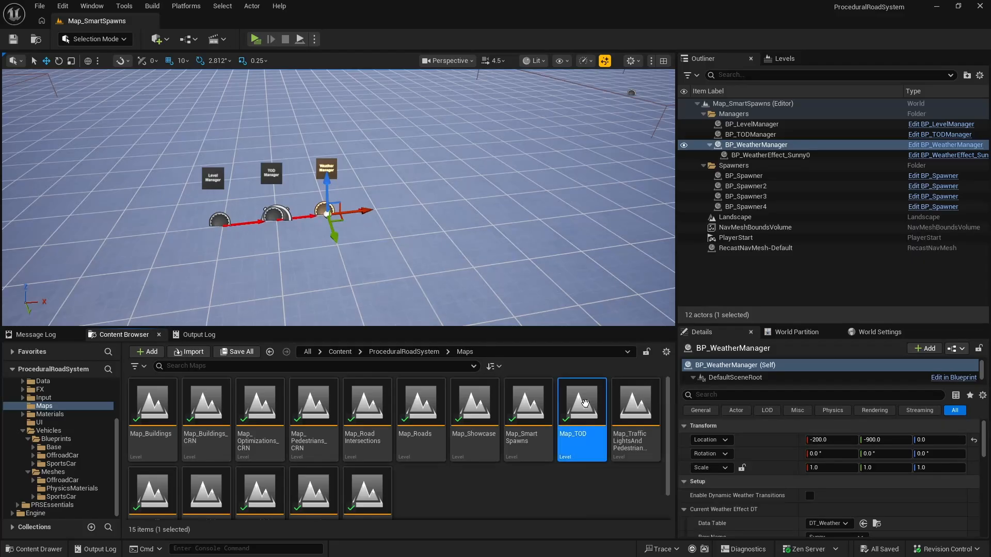
{"action": "double_click", "coordinate": [584, 403]}
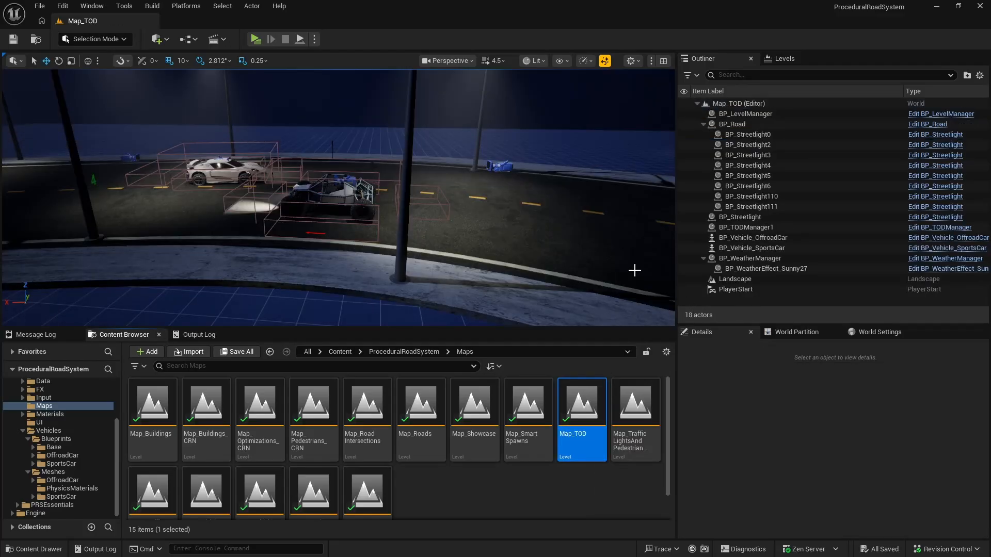
{"action": "left_click", "coordinate": [702, 123]}
{"action": "left_click", "coordinate": [745, 124]}
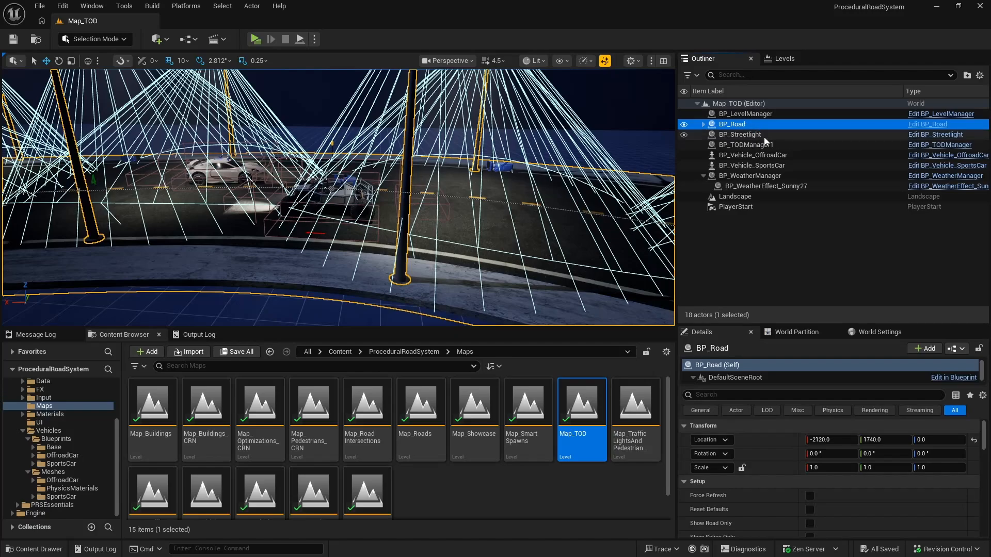
{"action": "left_click", "coordinate": [778, 135], "text": "ctrl"}
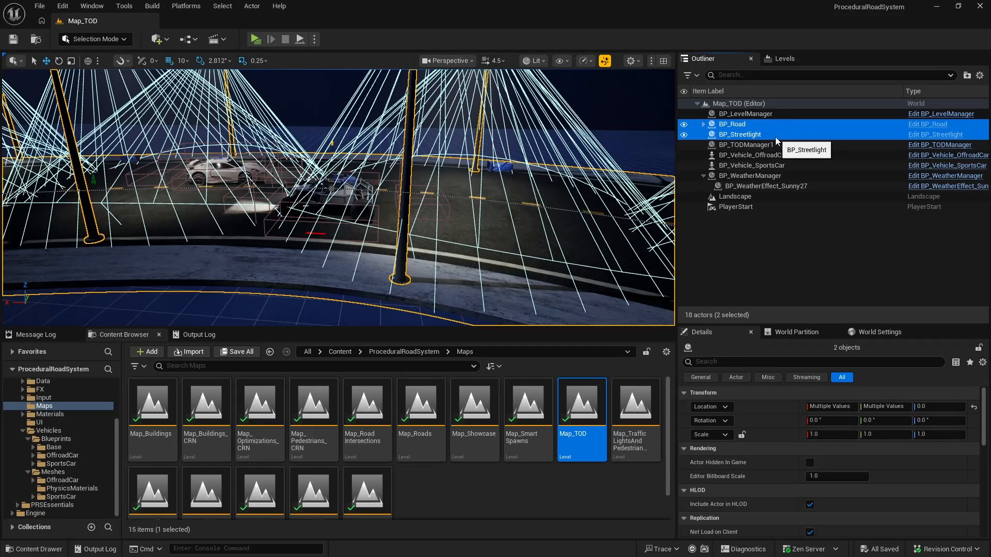
{"action": "right_click", "coordinate": [775, 137]}
{"action": "mouse_move", "coordinate": [821, 505]}
{"action": "left_click", "coordinate": [743, 508]}
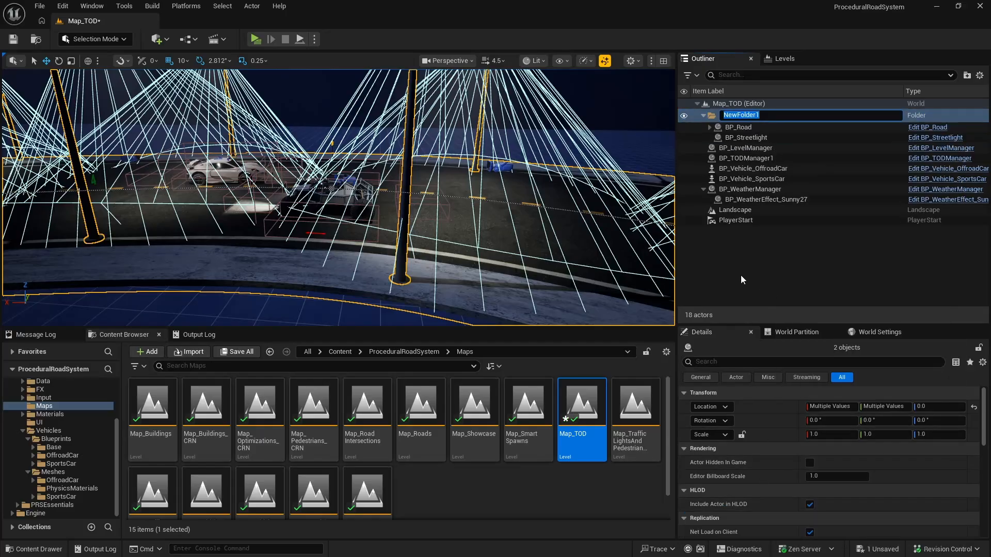
{"action": "type", "text": "ProceduralRoads"}
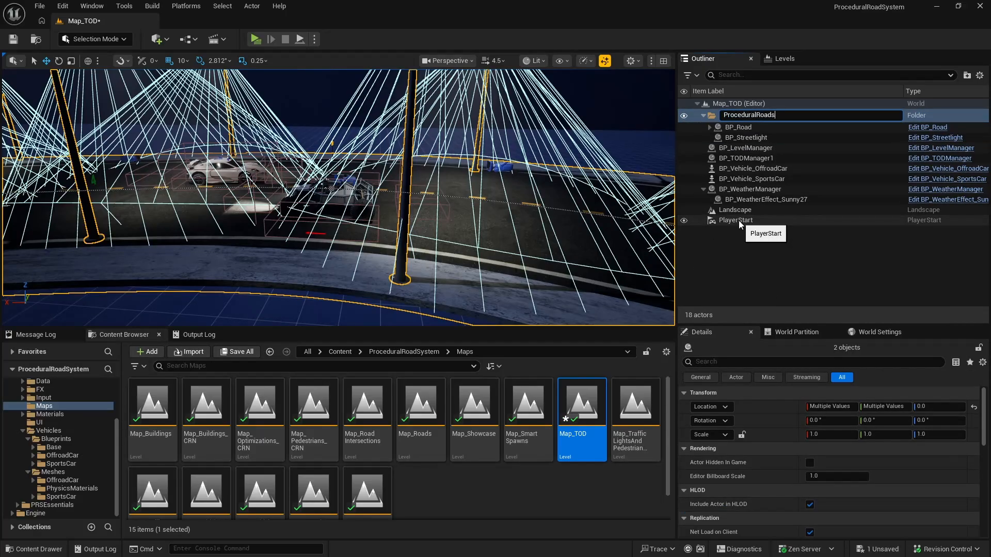
{"action": "key", "text": "Return"}
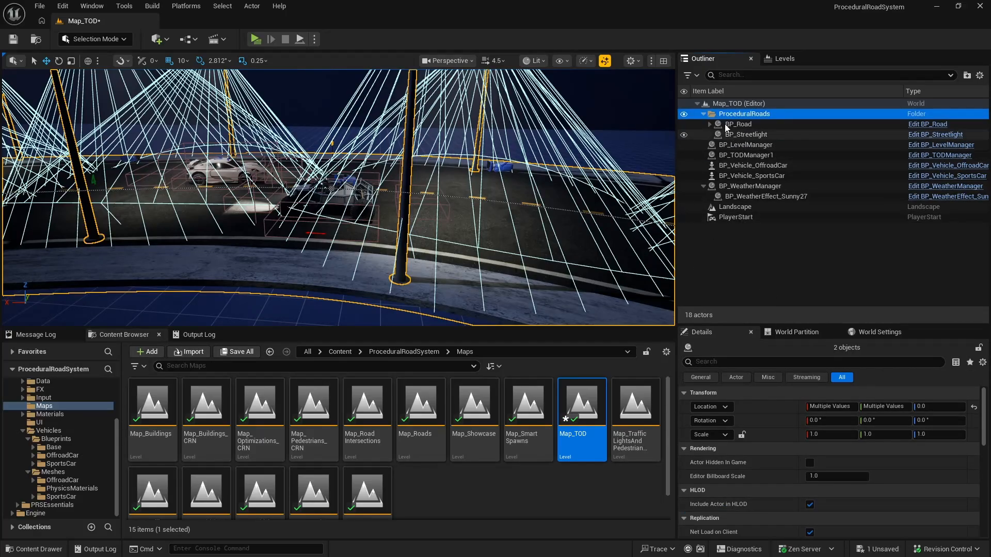
{"action": "left_click", "coordinate": [703, 115]}
Step: Move the level, TOD and weather managers of Map_TOD into a new folder named Managers and collapse it
{"action": "left_click", "coordinate": [758, 135], "text": "ctrl"}
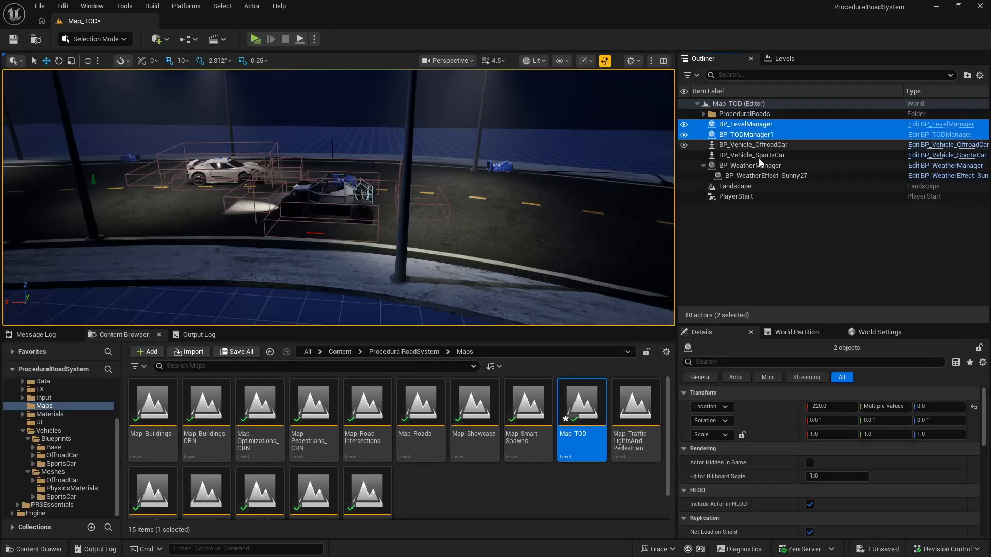
{"action": "left_click", "coordinate": [751, 165], "text": "ctrl"}
{"action": "right_click", "coordinate": [753, 164]}
{"action": "mouse_move", "coordinate": [783, 509]}
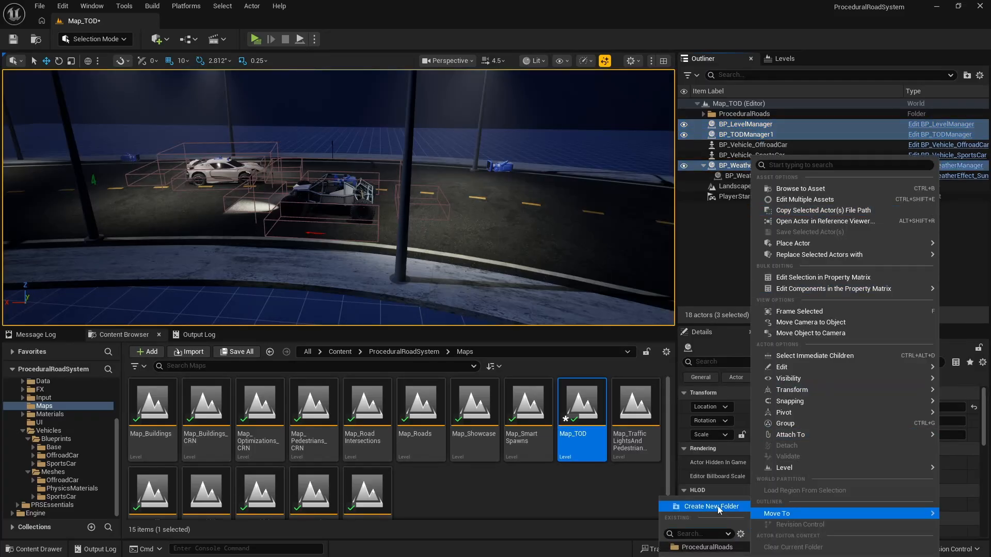
{"action": "left_click", "coordinate": [717, 506]}
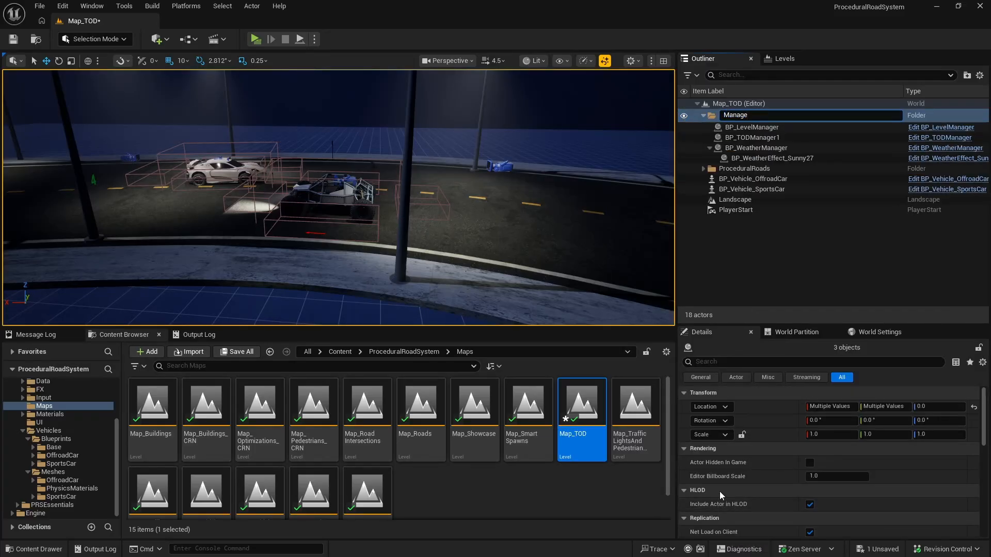
{"action": "key", "text": "Return"}
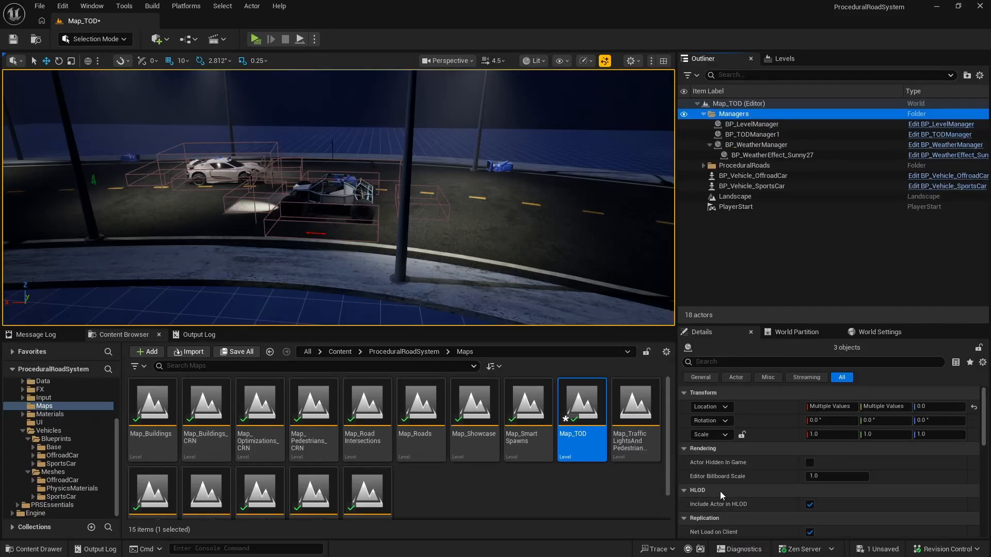
{"action": "left_click", "coordinate": [703, 113]}
Step: Move the off-road car and the sports car into a new folder named Vehicles
{"action": "left_click", "coordinate": [750, 135]}
{"action": "left_click", "coordinate": [752, 145], "text": "ctrl"}
{"action": "right_click", "coordinate": [751, 147]}
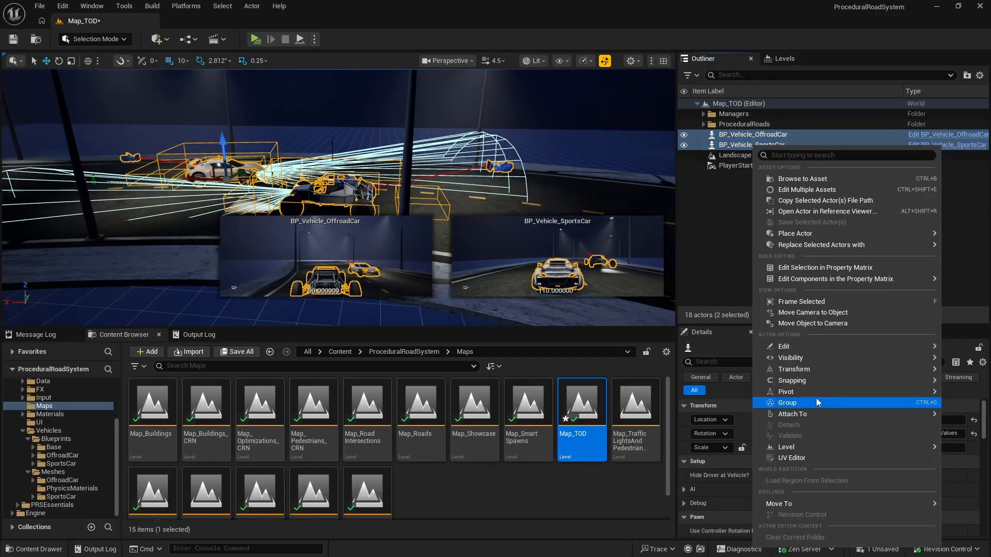
{"action": "mouse_move", "coordinate": [793, 502]}
{"action": "left_click", "coordinate": [715, 496]}
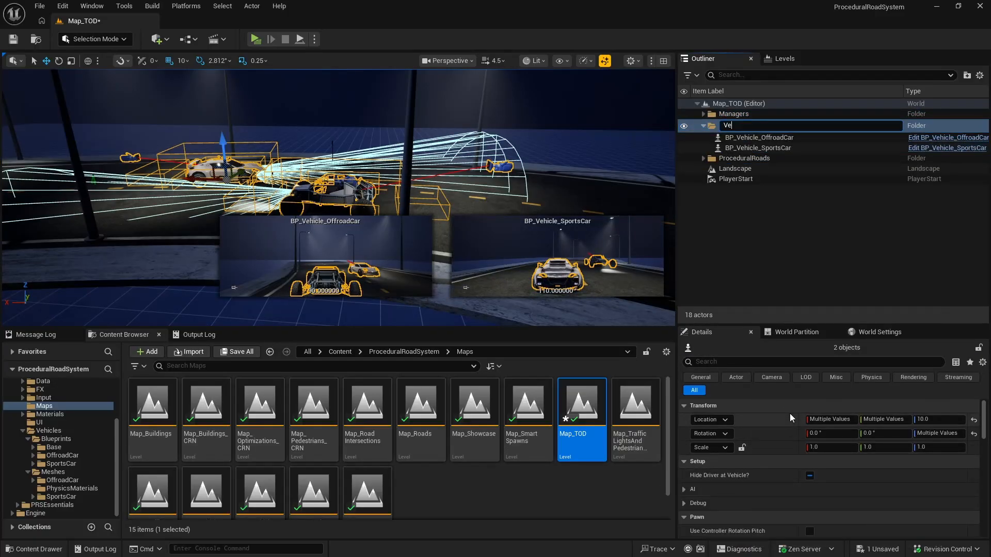
{"action": "type", "text": "Vehicles"}
{"action": "key", "text": "Return"}
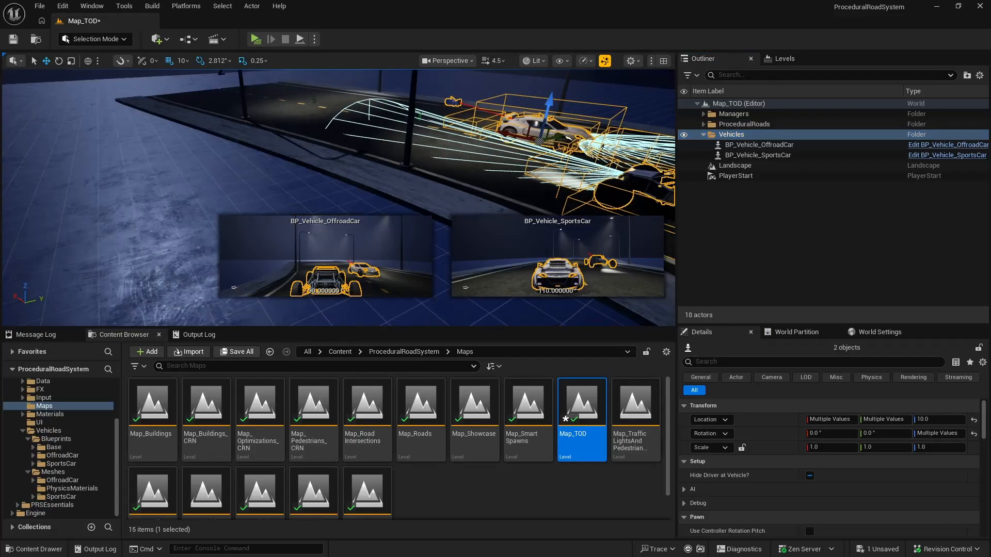
Step: Move the Weather Manager of Map_TOD to X -200, Y 300 and line up the Level Manager with it
{"action": "right_click_drag", "start_coordinate": [348, 163], "coordinate": [206, 181]}
{"action": "left_click", "coordinate": [348, 163]}
{"action": "key", "text": "w"}
{"action": "right_click_drag", "start_coordinate": [317, 190], "coordinate": [299, 193]}
{"action": "right_click_drag", "start_coordinate": [166, 276], "coordinate": [168, 256]}
{"action": "left_click", "coordinate": [183, 238]}
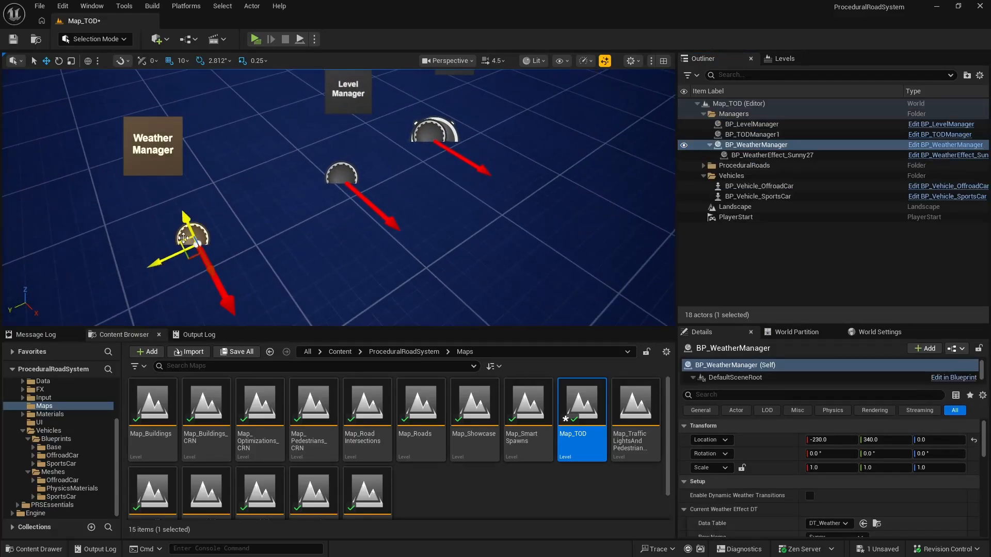
{"action": "left_click_drag", "start_coordinate": [175, 259], "coordinate": [275, 259]}
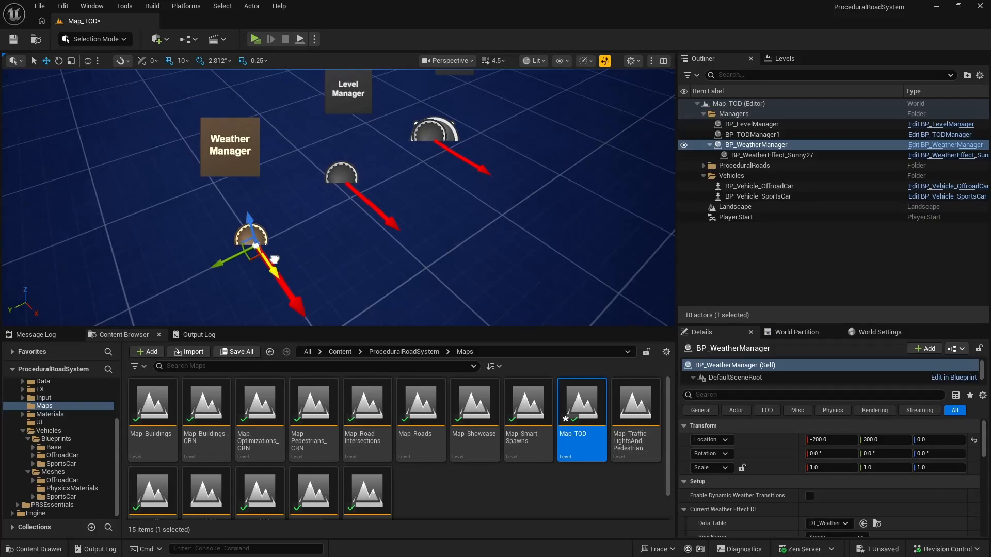
{"action": "left_click", "coordinate": [344, 180]}
{"action": "left_click_drag", "start_coordinate": [363, 200], "coordinate": [331, 207]}
Step: Move the TOD Manager to X -200, Y 100 in the same row, and save Map_TOD
{"action": "left_click", "coordinate": [440, 132]}
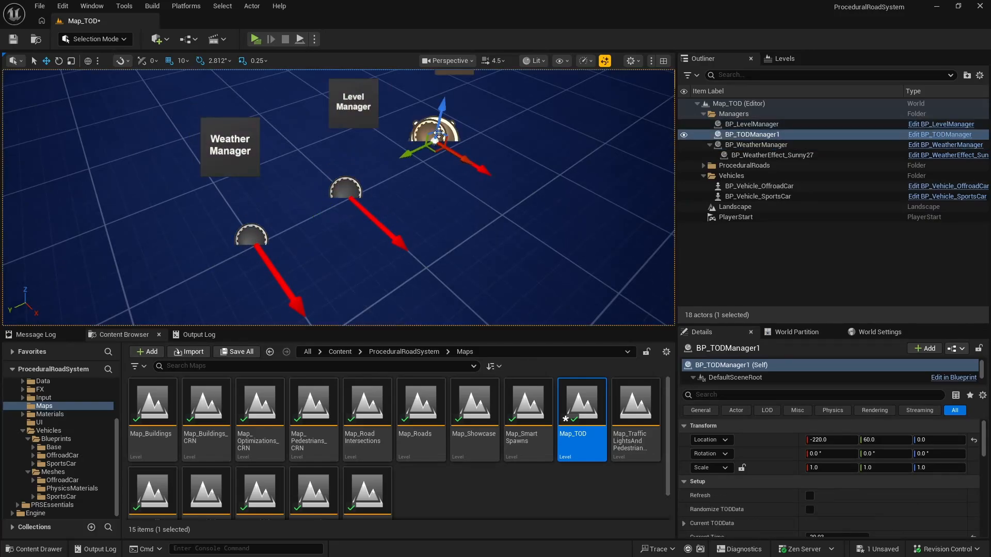
{"action": "left_click_drag", "start_coordinate": [464, 158], "coordinate": [480, 169]}
{"action": "left_click_drag", "start_coordinate": [420, 160], "coordinate": [395, 172]}
{"action": "key", "text": "ctrl+s"}
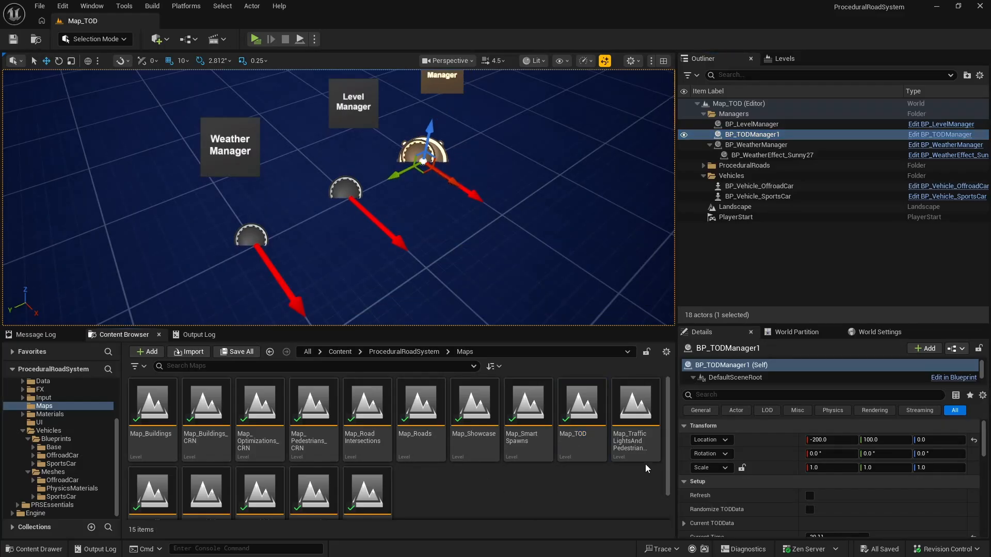
Step: Open Map_TrafficLightsAndPedestrianCrossings and move its pedestrian crossing and road into a new folder named ProceduralRoads
{"action": "double_click", "coordinate": [642, 418]}
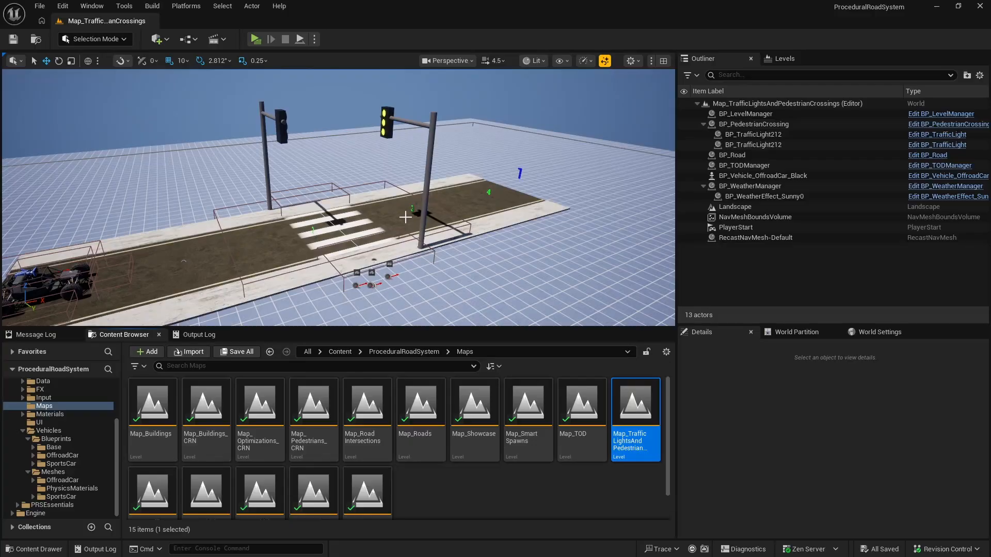
{"action": "left_click", "coordinate": [703, 124]}
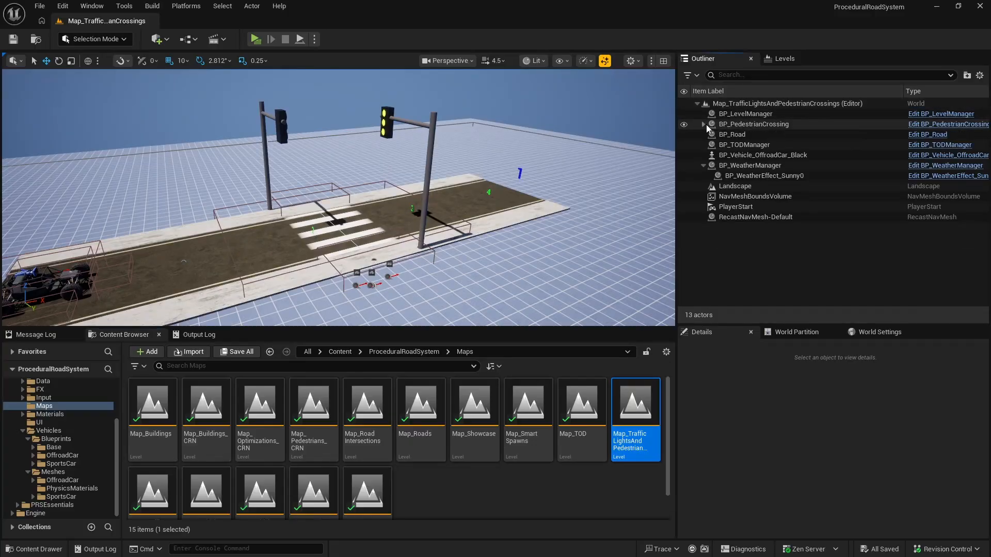
{"action": "left_click", "coordinate": [722, 125]}
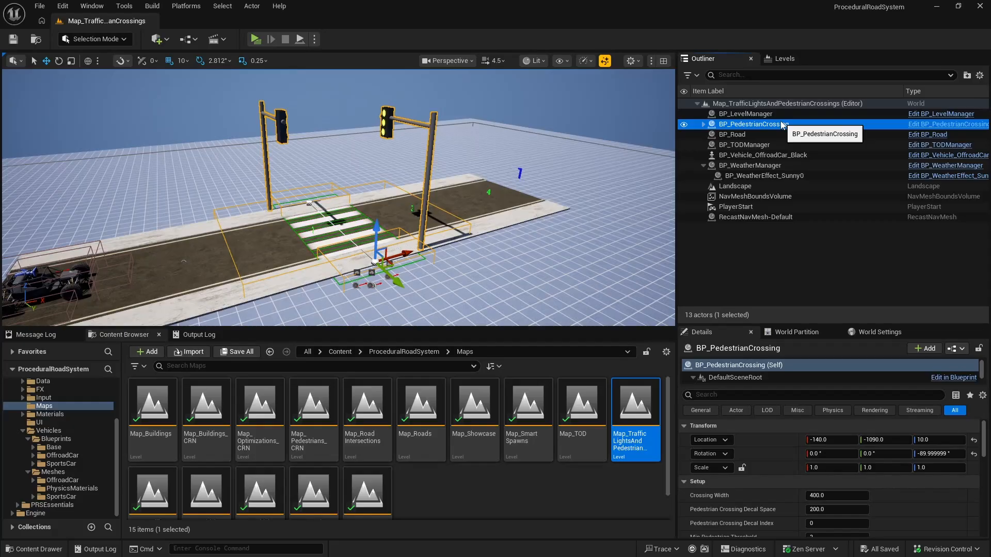
{"action": "left_click", "coordinate": [783, 134], "text": "ctrl"}
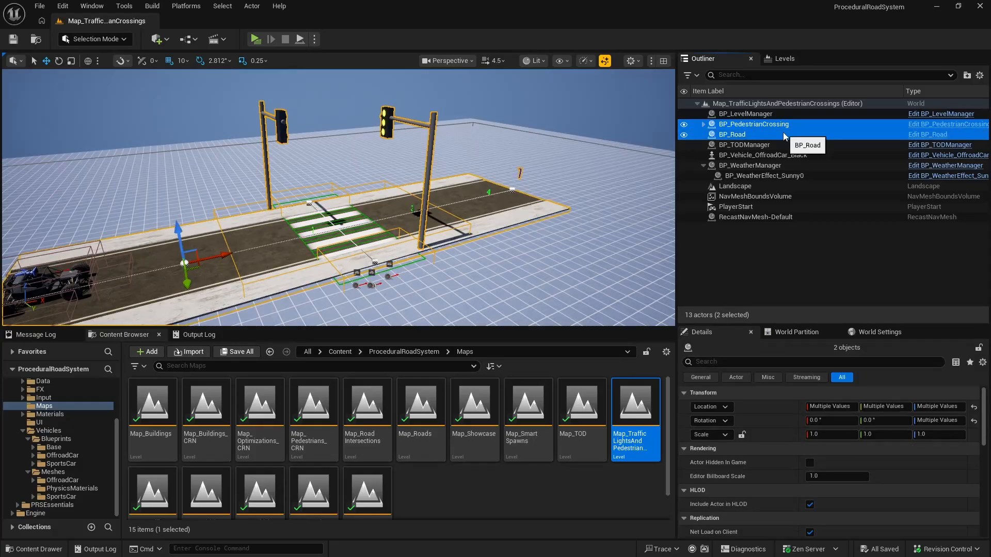
{"action": "right_click", "coordinate": [783, 135]}
{"action": "mouse_move", "coordinate": [828, 502]}
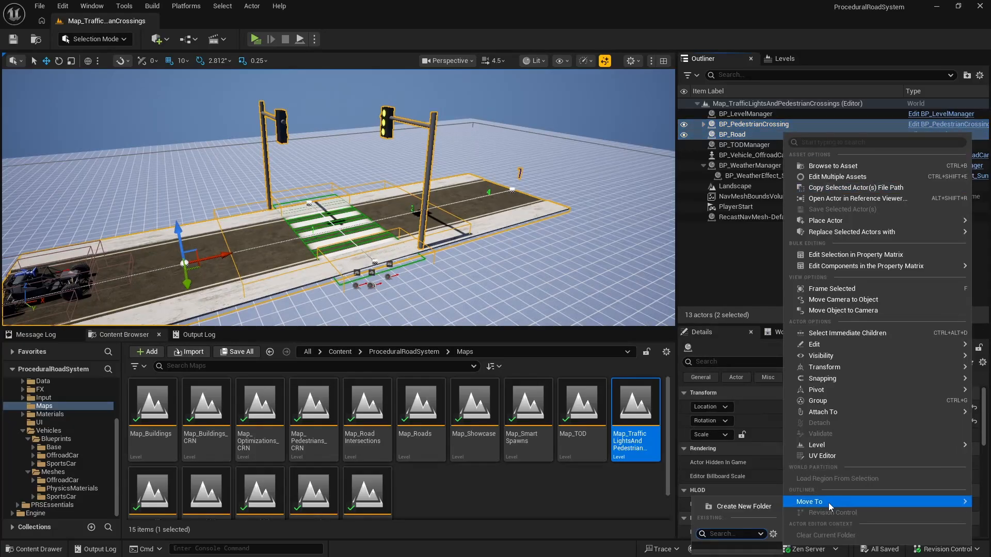
{"action": "left_click", "coordinate": [753, 505]}
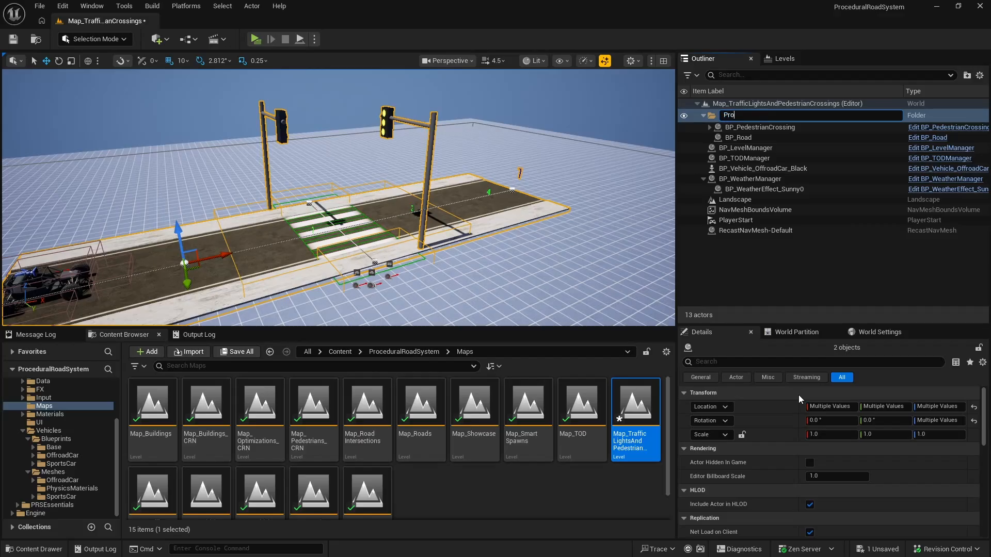
{"action": "type", "text": "ProceduralRoads"}
{"action": "key", "text": "Return"}
Step: Move the level, TOD and weather managers into a new folder named Managers, and collapse the Managers and ProceduralRoads folders
{"action": "left_click", "coordinate": [745, 145]}
{"action": "left_click", "coordinate": [750, 155], "text": "ctrl"}
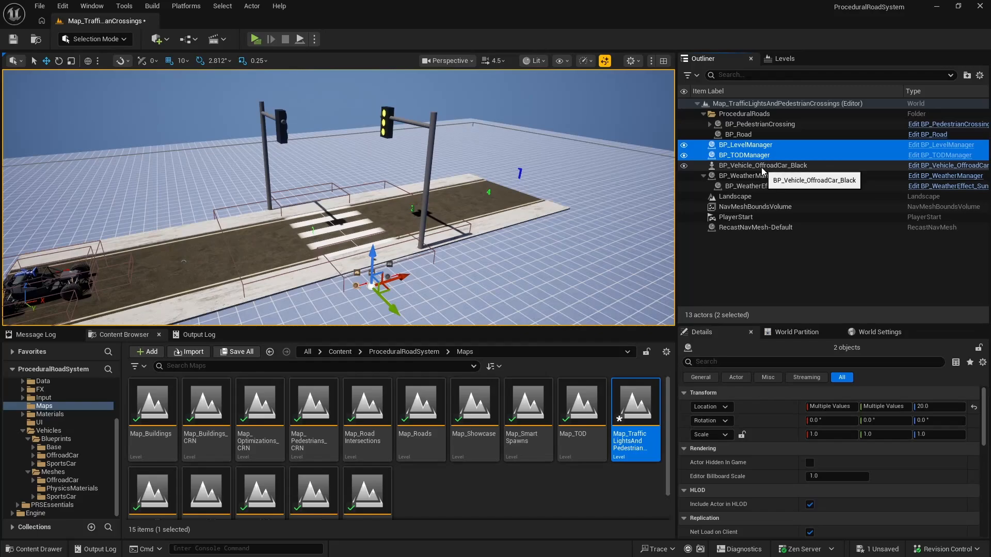
{"action": "left_click", "coordinate": [745, 176], "text": "ctrl"}
{"action": "right_click", "coordinate": [749, 175]}
{"action": "mouse_move", "coordinate": [795, 475]}
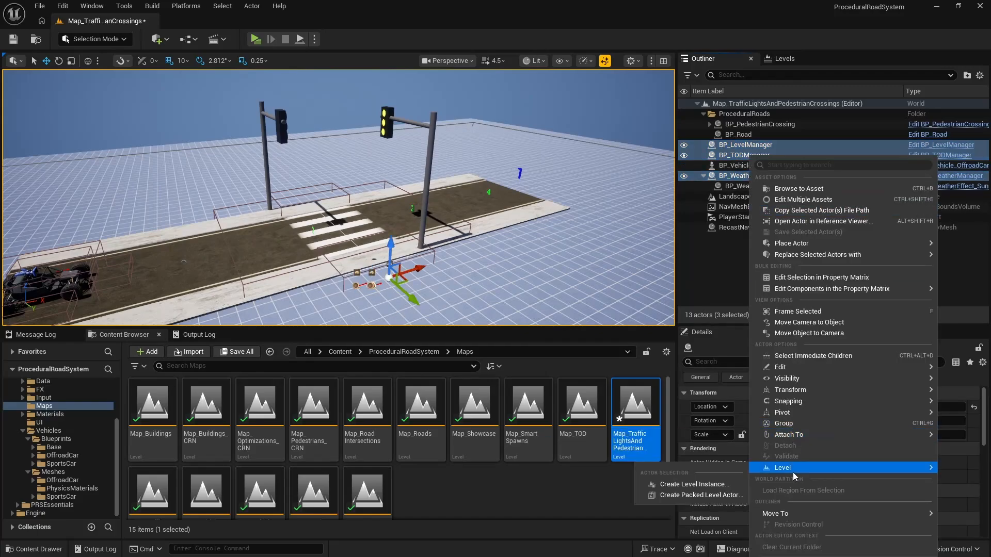
{"action": "mouse_move", "coordinate": [743, 516]}
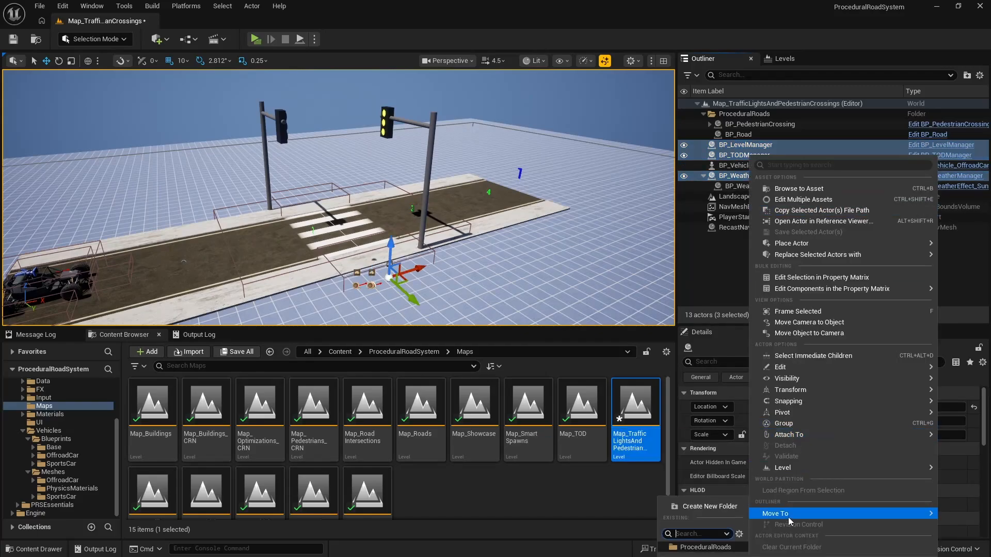
{"action": "left_click", "coordinate": [724, 507]}
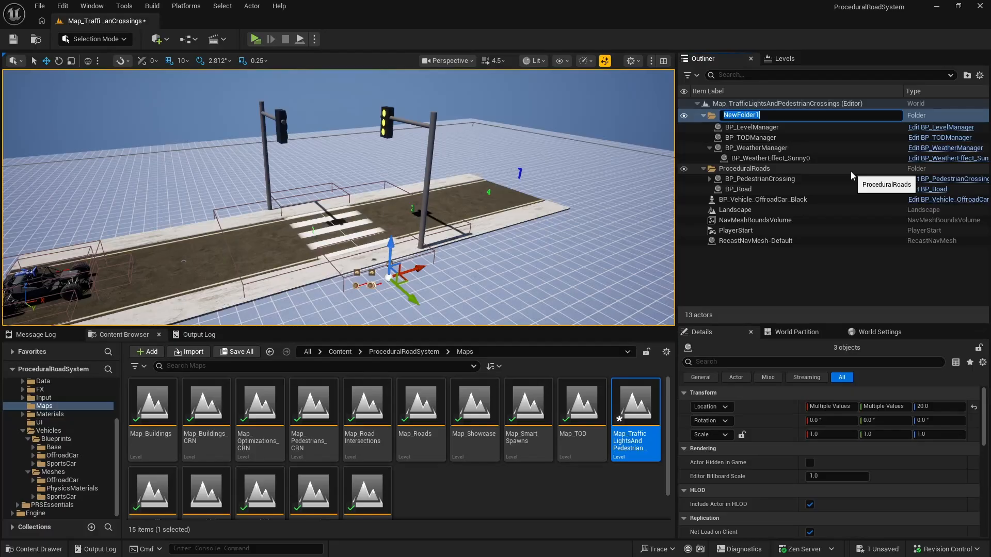
{"action": "type", "text": "Managers"}
{"action": "key", "text": "Return"}
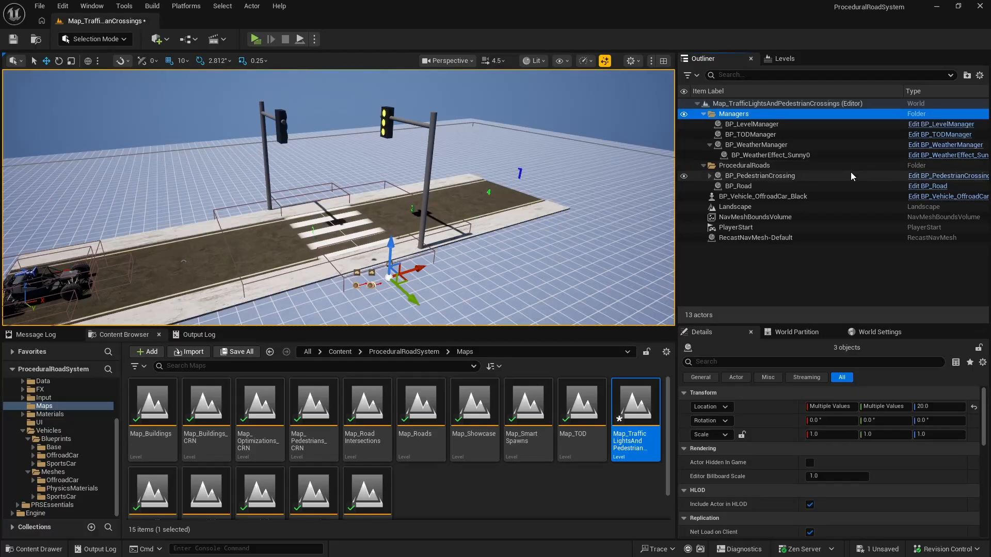
{"action": "left_click", "coordinate": [704, 120]}
{"action": "left_click", "coordinate": [702, 124]}
Step: Move the black off-road car into a new folder named Vehicles
{"action": "left_click", "coordinate": [757, 135]}
{"action": "right_click", "coordinate": [764, 135]}
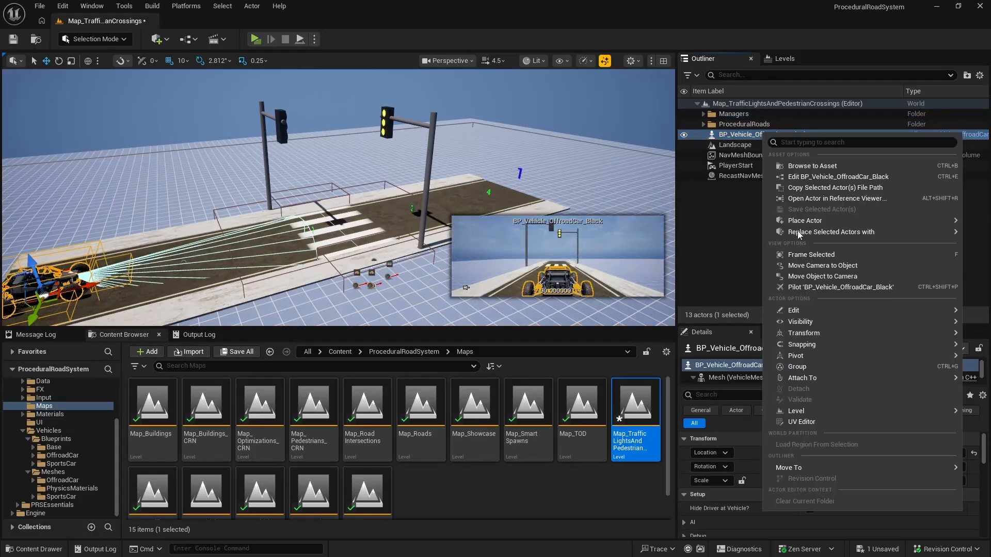
{"action": "left_click", "coordinate": [722, 470]}
{"action": "type", "text": "V"}
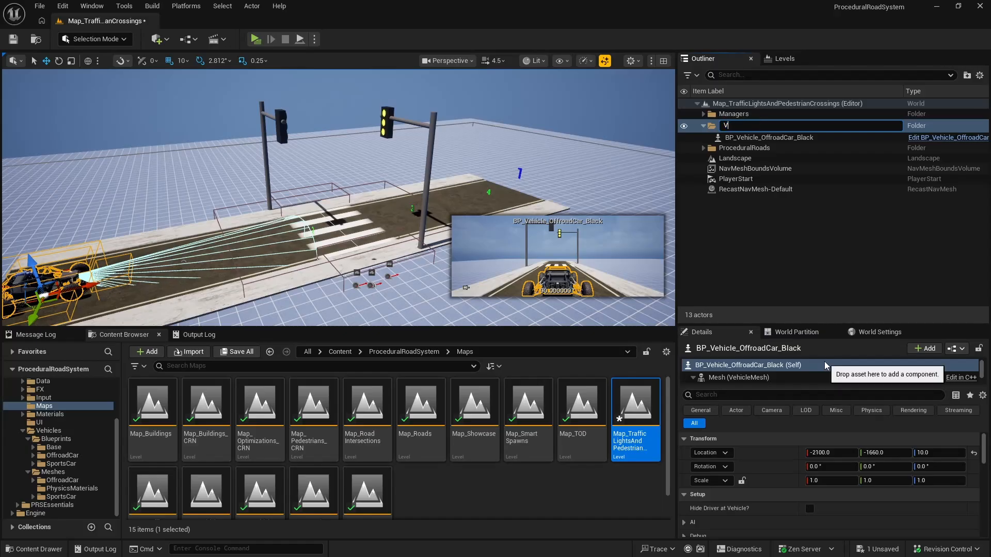
{"action": "type", "text": "ehicles"}
{"action": "key", "text": "Return"}
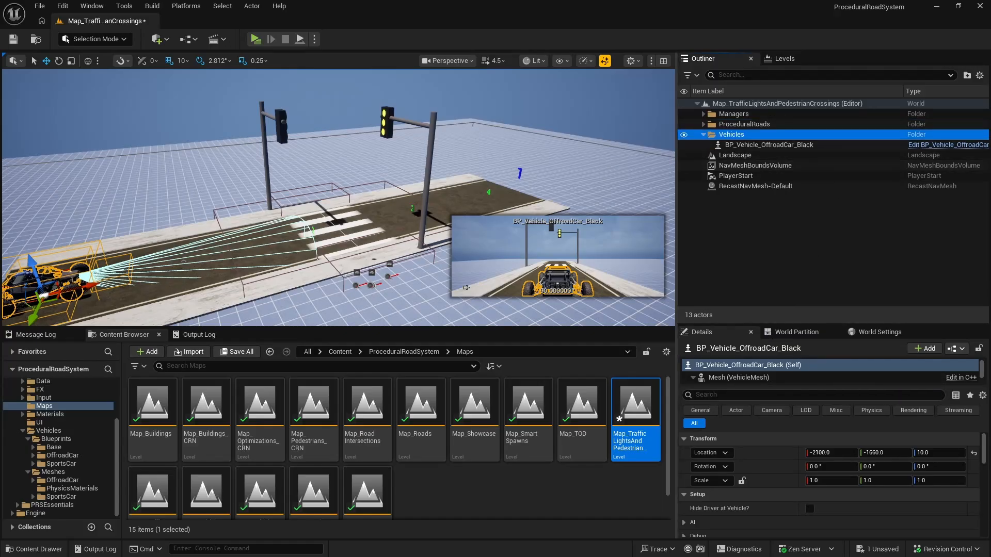
Step: Move the Level Manager beside the crossing to X -400, Y -800
{"action": "key", "text": "w"}
{"action": "right_click_drag", "start_coordinate": [515, 170], "coordinate": [568, 249]}
{"action": "key", "text": "s"}
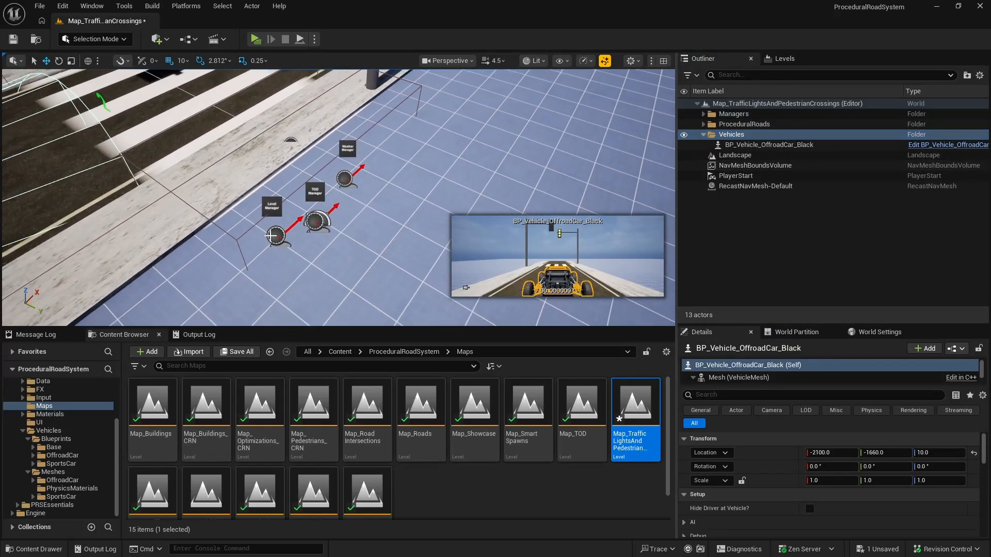
{"action": "left_click", "coordinate": [275, 236]}
{"action": "left_click_drag", "start_coordinate": [297, 255], "coordinate": [334, 272]}
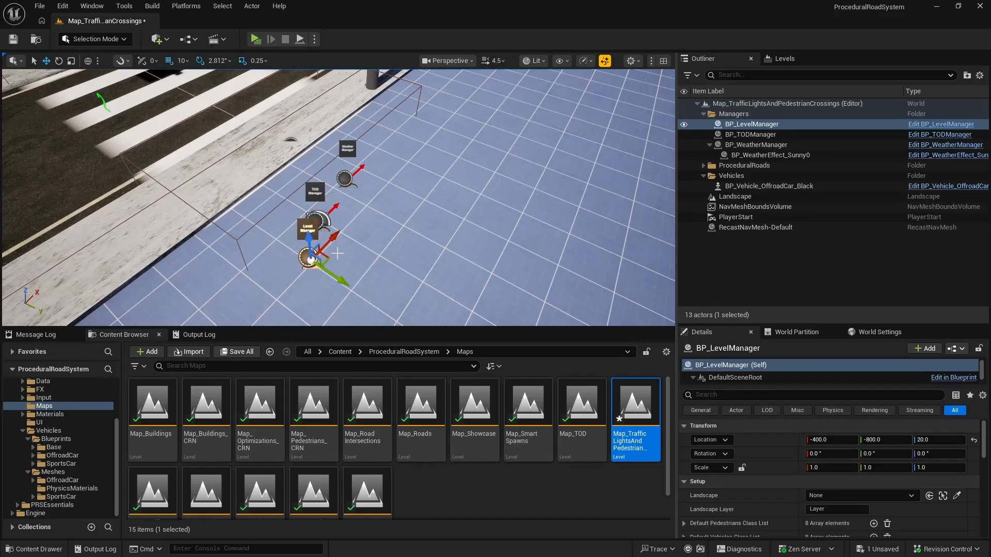
{"action": "right_click_drag", "start_coordinate": [345, 248], "coordinate": [335, 268]}
{"action": "key", "text": "w"}
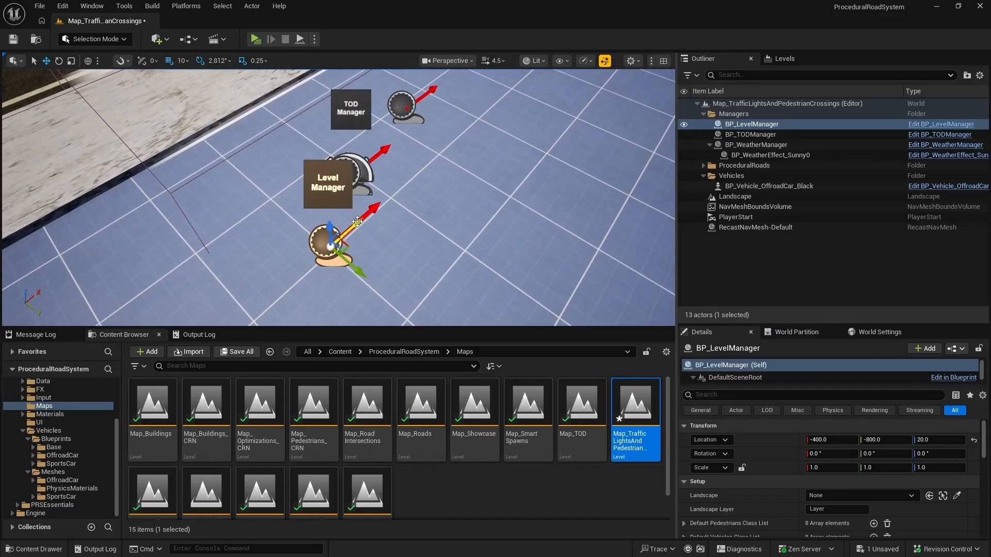
Step: Line up the TOD Manager at X -300, Y -800 and the Weather Manager at X -200, Y -800 with the Level Manager
{"action": "left_click", "coordinate": [357, 162]}
{"action": "left_click_drag", "start_coordinate": [382, 199], "coordinate": [417, 217]}
{"action": "left_click_drag", "start_coordinate": [396, 184], "coordinate": [410, 174]}
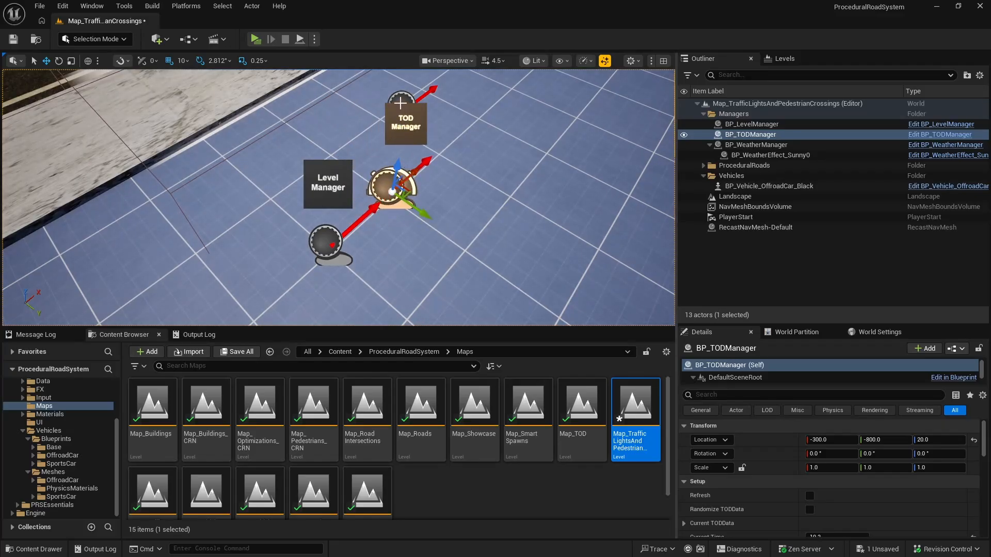
{"action": "left_click", "coordinate": [399, 103]}
{"action": "left_click_drag", "start_coordinate": [441, 128], "coordinate": [487, 155]}
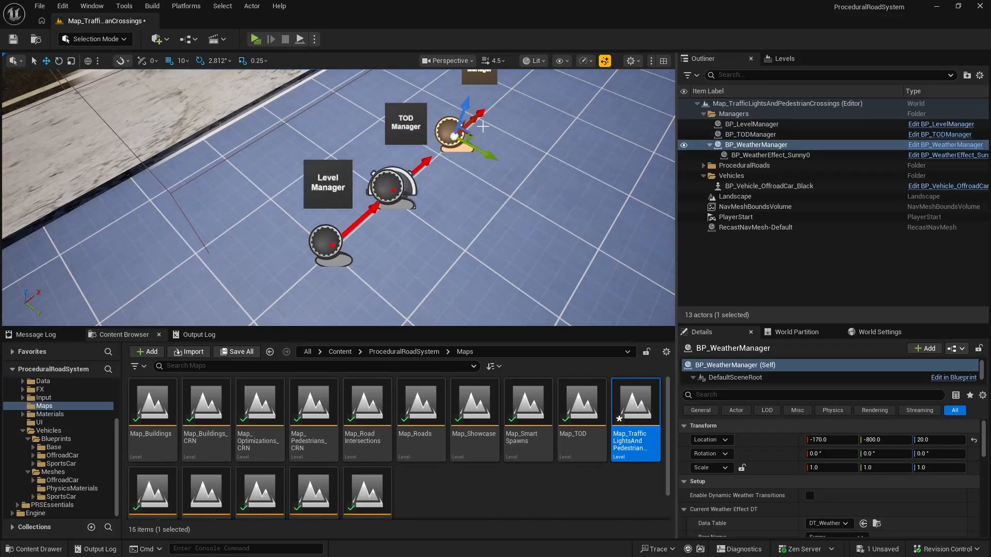
{"action": "left_click_drag", "start_coordinate": [478, 118], "coordinate": [457, 132]}
{"action": "key", "text": "f"}
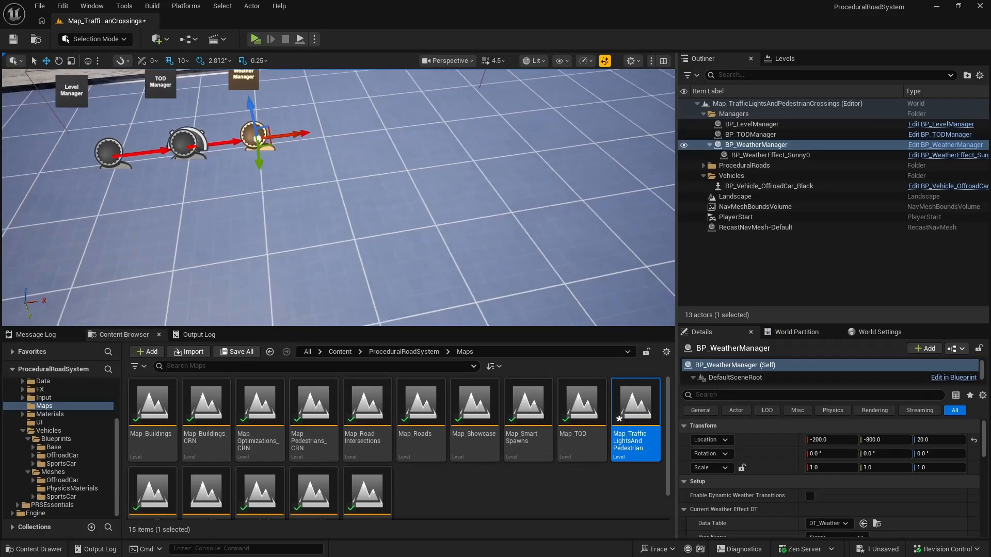
Step: Save the level and collapse its Managers and Vehicles folders
{"action": "left_click", "coordinate": [12, 39]}
{"action": "left_click", "coordinate": [703, 114]}
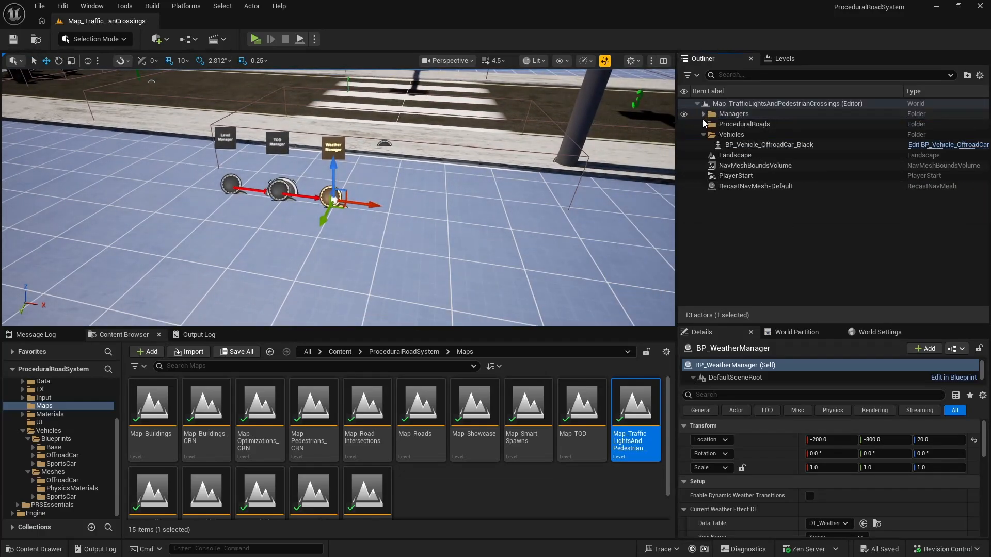
{"action": "left_click", "coordinate": [703, 134]}
Step: Open the Map_TrafficLightsAndPedestrianCrossings_CRN level and look through its actor list
{"action": "scroll", "coordinate": [173, 473], "scroll_direction": "down", "scroll_amount": 1}
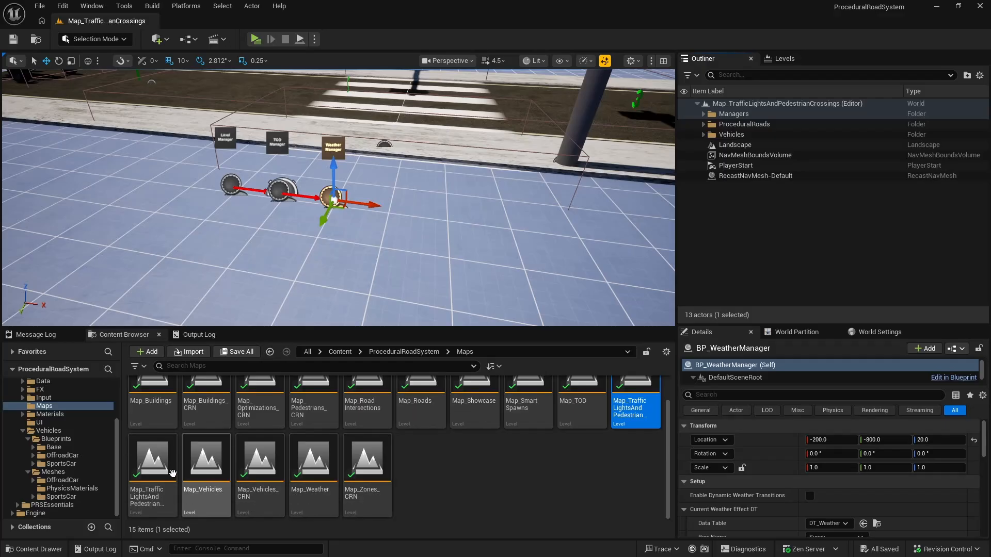
{"action": "left_click", "coordinate": [155, 456]}
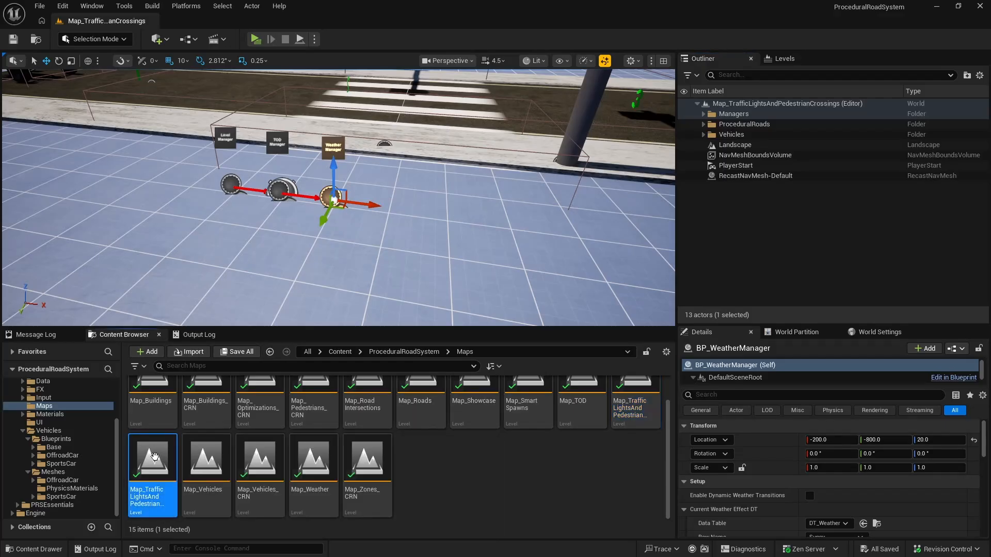
{"action": "double_click", "coordinate": [154, 456]}
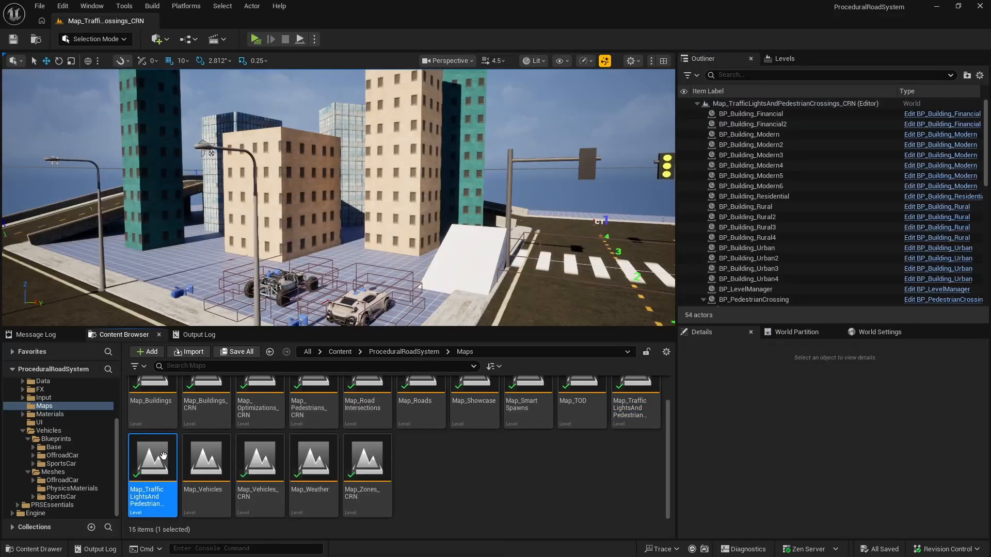
{"action": "scroll", "coordinate": [774, 200], "scroll_direction": "down", "scroll_amount": 10}
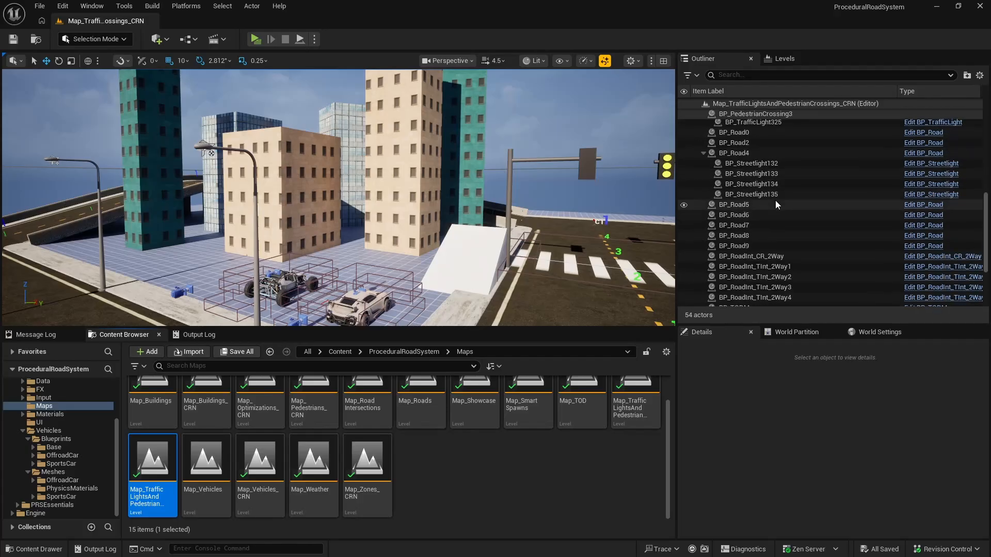
{"action": "scroll", "coordinate": [779, 203], "scroll_direction": "up", "scroll_amount": 10}
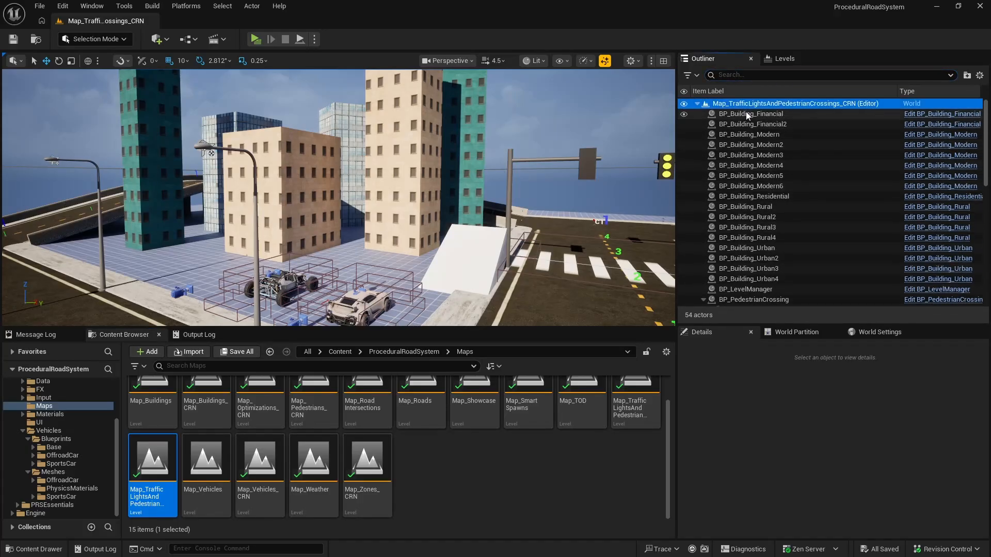
Step: Move all building actors, from BP_Building_Financial to BP_Building_Urban4, into a new folder named Buildings and collapse it
{"action": "left_click", "coordinate": [757, 113]}
{"action": "scroll", "coordinate": [760, 129], "scroll_direction": "down", "scroll_amount": 2}
{"action": "left_click", "coordinate": [763, 239], "text": "shift"}
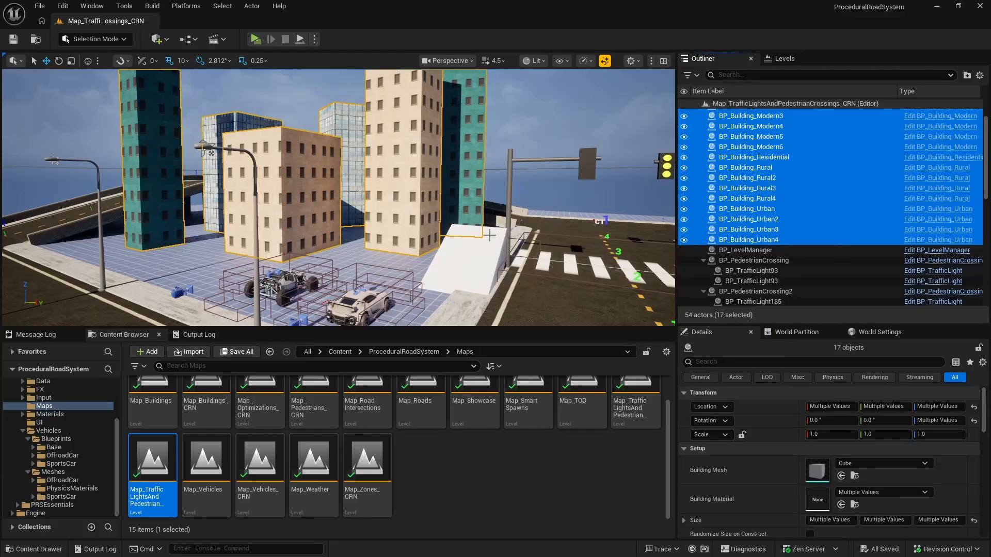
{"action": "key", "text": "f"}
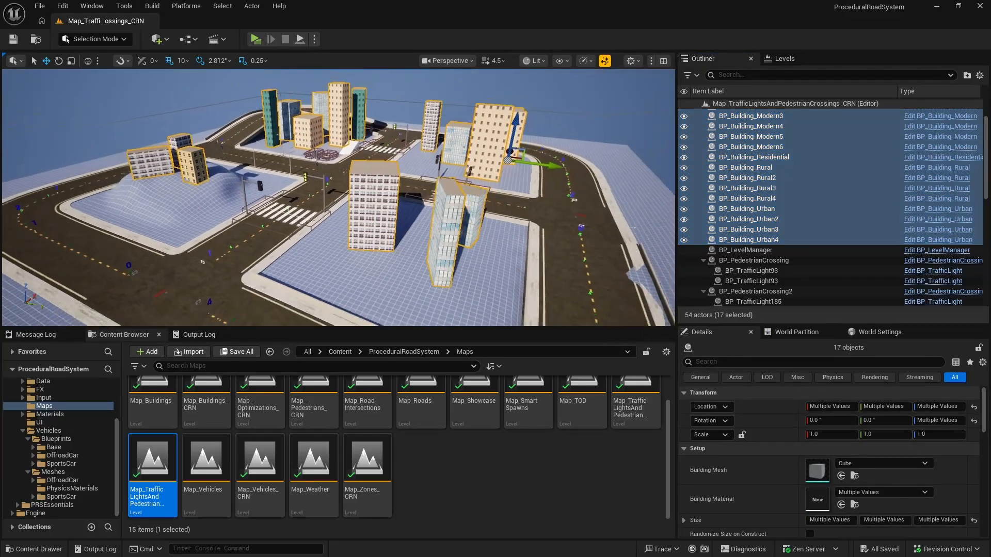
{"action": "right_click", "coordinate": [782, 147]}
{"action": "mouse_move", "coordinate": [806, 490]}
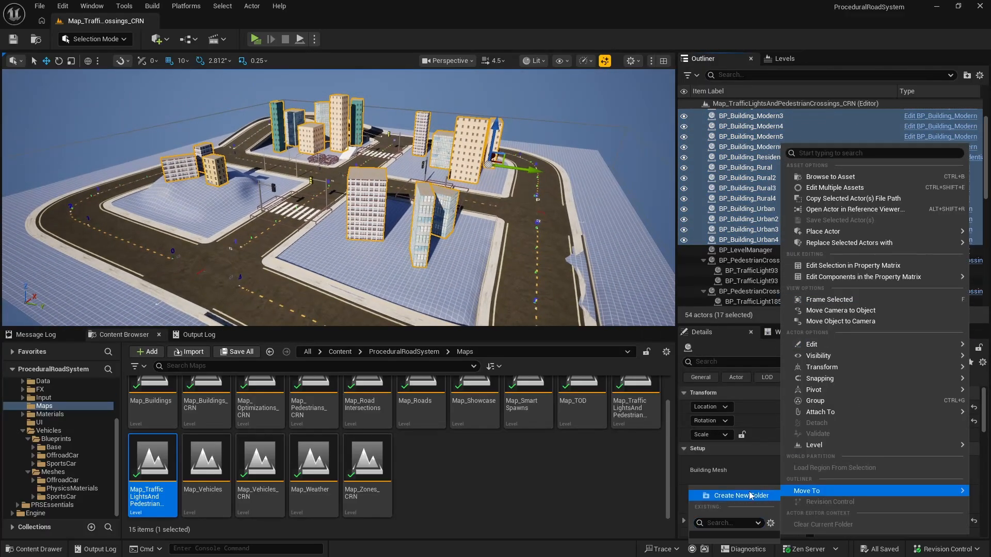
{"action": "left_click", "coordinate": [732, 495]}
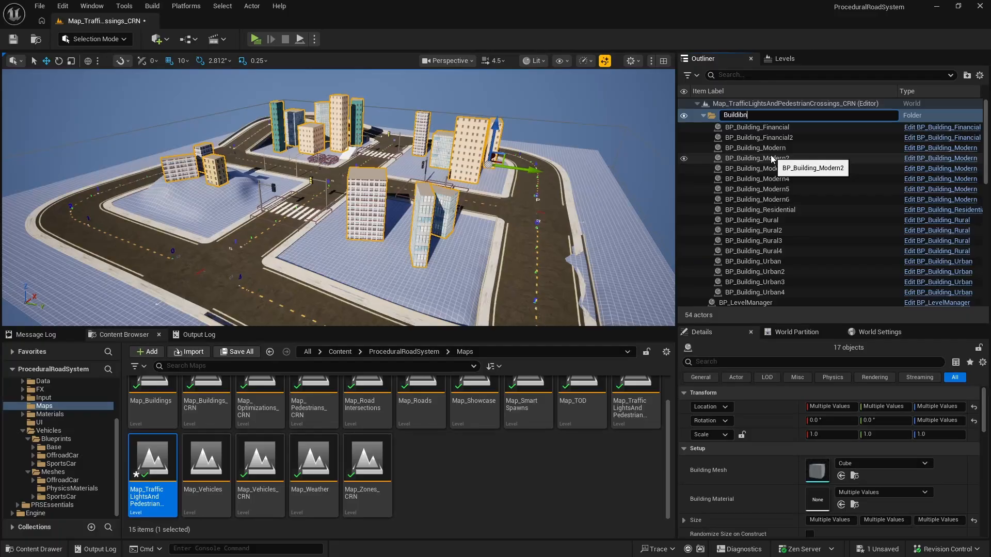
{"action": "type", "text": "Buildings"}
{"action": "key", "text": "Return"}
{"action": "left_click", "coordinate": [702, 114]}
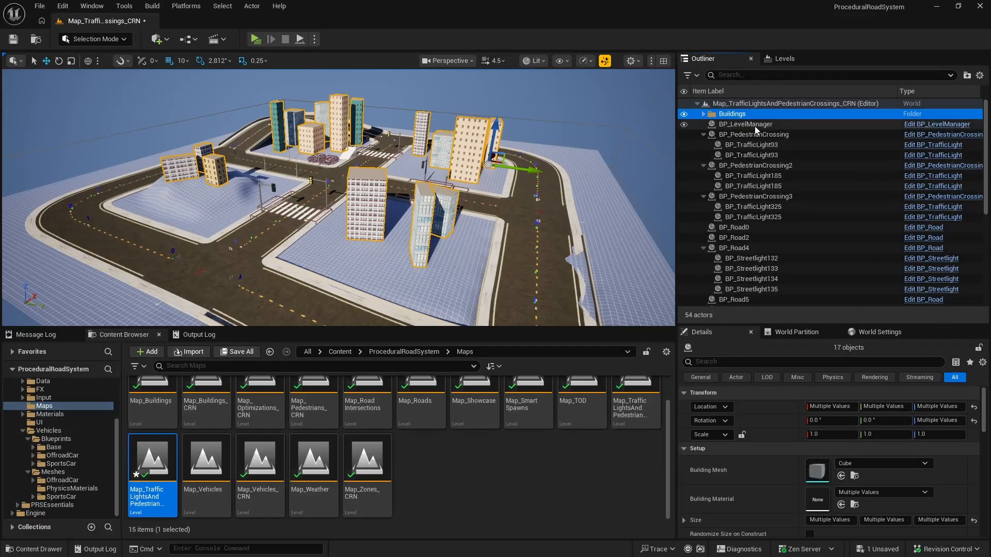
Step: Collapse the BP_PedestrianCrossing, BP_PedestrianCrossing2 and BP_PedestrianCrossing3 entries in the actor list
{"action": "left_click", "coordinate": [758, 125]}
{"action": "left_click", "coordinate": [753, 135]}
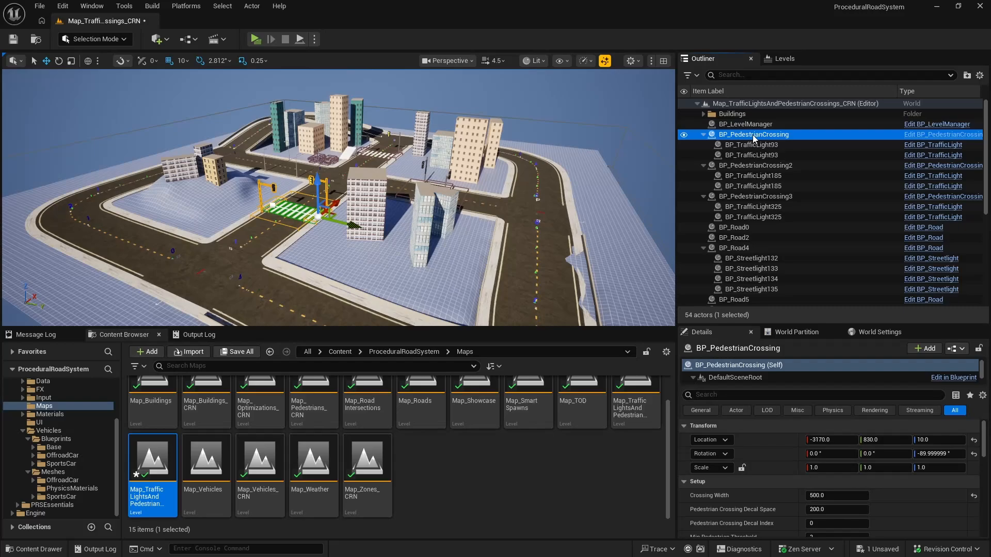
{"action": "left_click", "coordinate": [703, 134]}
{"action": "left_click", "coordinate": [703, 144]}
{"action": "left_click", "coordinate": [704, 155]}
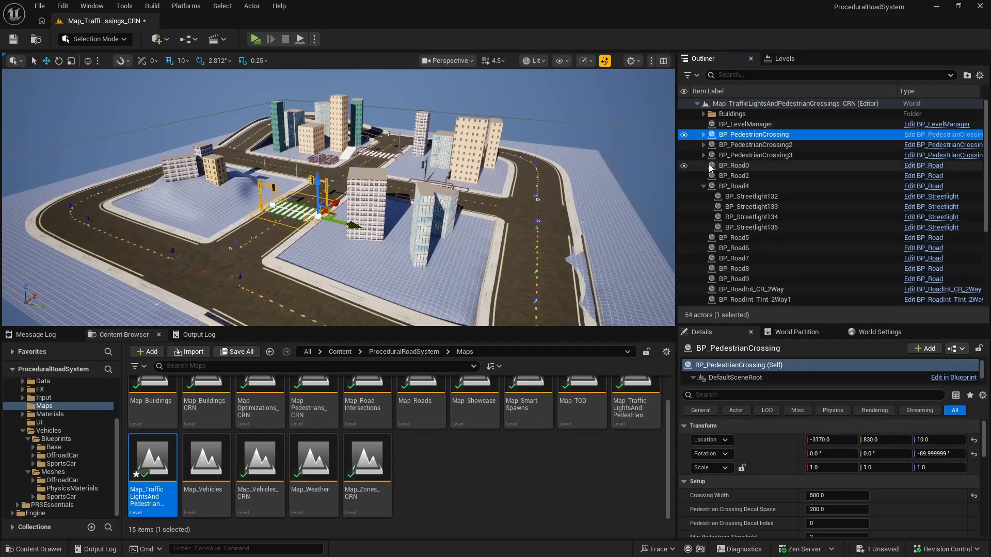
Step: Move all pedestrian crossing, road and intersection actors, from BP_PedestrianCrossing to BP_RoadInt_TInt_2Way4, into a new folder named ProceduralRoads and collapse it
{"action": "left_click", "coordinate": [782, 157], "text": "shift"}
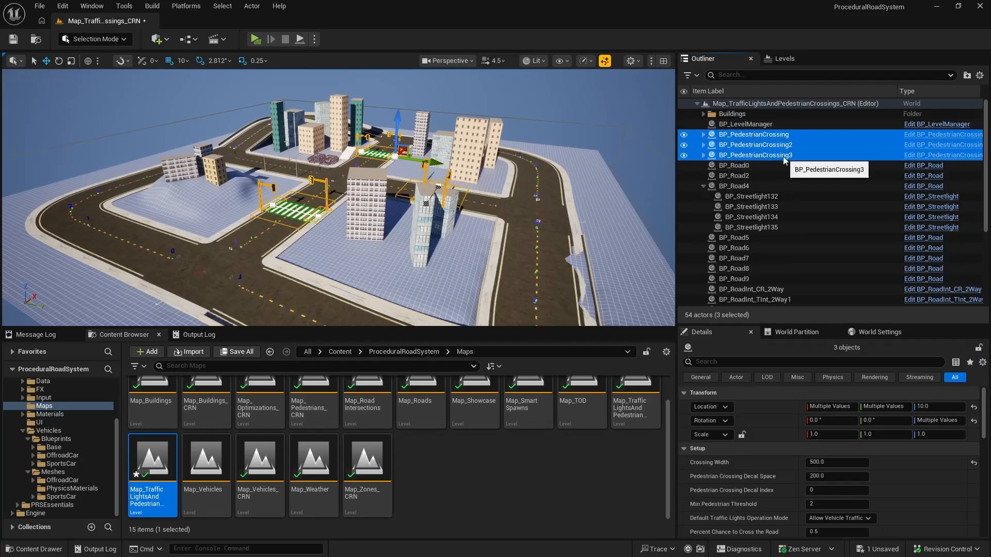
{"action": "left_click", "coordinate": [774, 166], "text": "shift"}
{"action": "left_click", "coordinate": [768, 175], "text": "shift"}
{"action": "left_click", "coordinate": [722, 185], "text": "shift"}
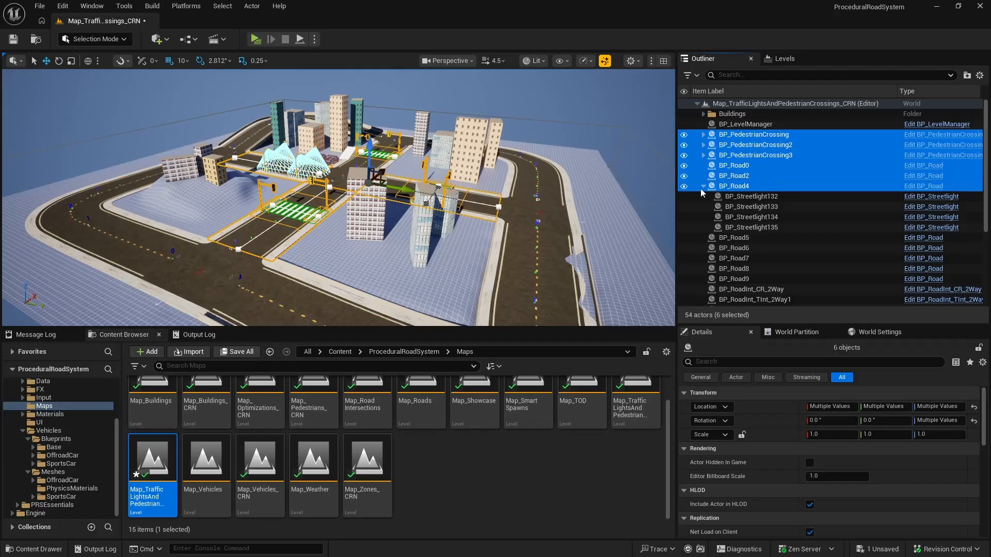
{"action": "left_click", "coordinate": [703, 185]}
{"action": "left_click", "coordinate": [769, 197], "text": "shift"}
{"action": "left_click", "coordinate": [760, 207], "text": "shift"}
{"action": "left_click", "coordinate": [762, 216], "text": "shift"}
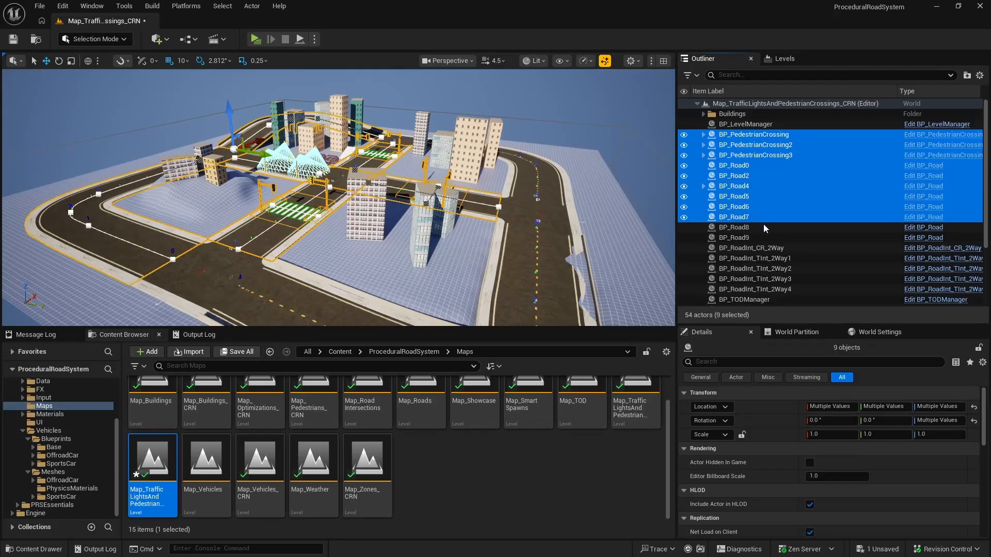
{"action": "left_click", "coordinate": [764, 227], "text": "shift"}
{"action": "left_click", "coordinate": [764, 238], "text": "shift"}
{"action": "scroll", "coordinate": [768, 251], "scroll_direction": "down", "scroll_amount": 1}
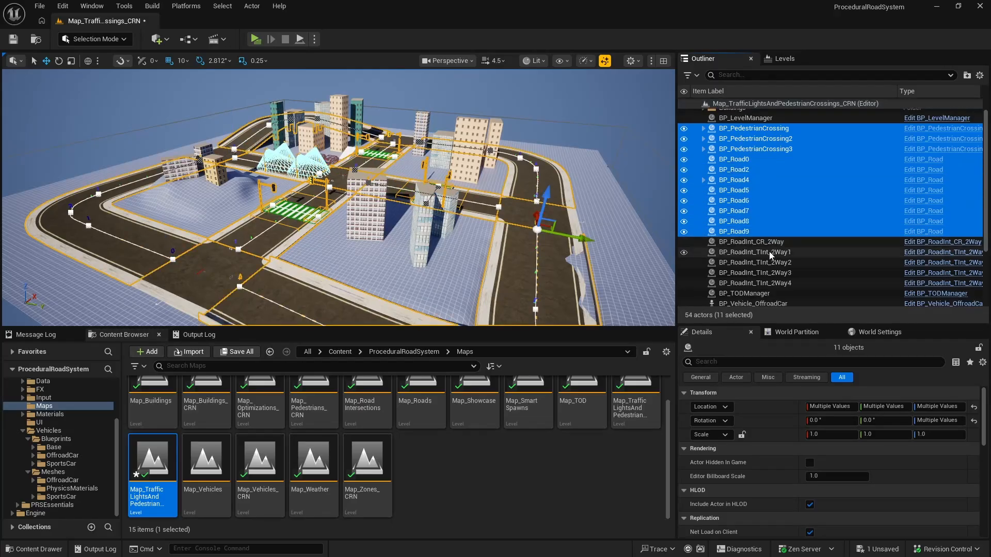
{"action": "left_click", "coordinate": [783, 285], "text": "shift"}
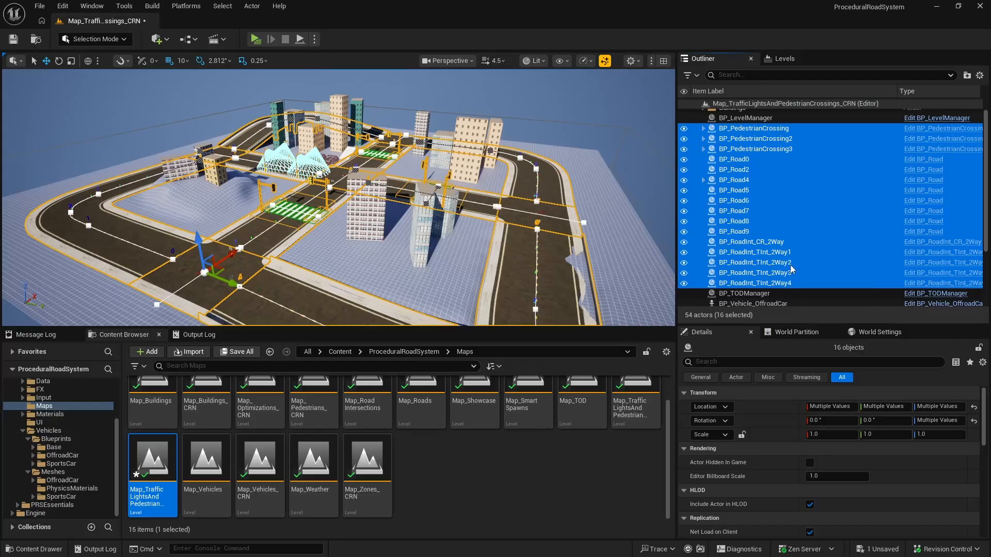
{"action": "scroll", "coordinate": [790, 268], "scroll_direction": "down", "scroll_amount": 3}
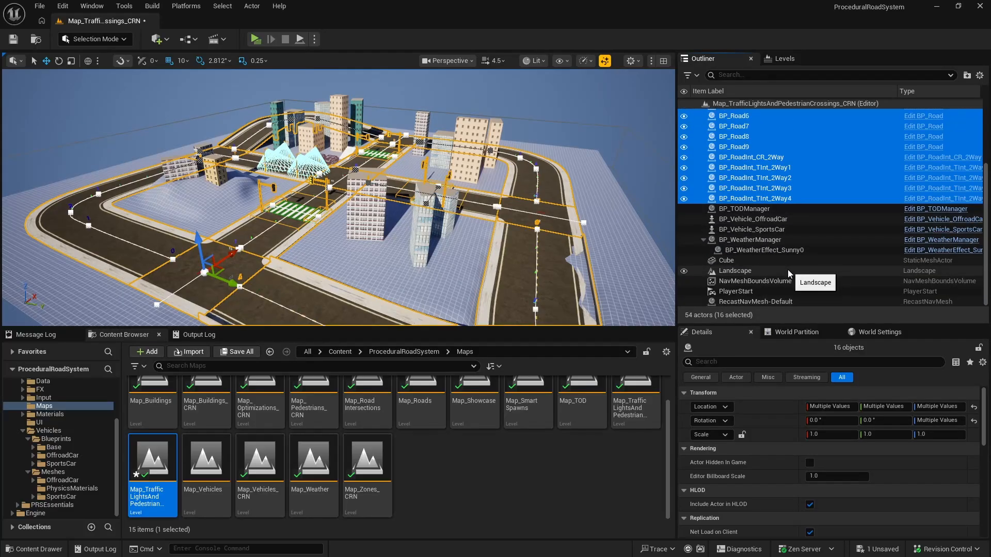
{"action": "scroll", "coordinate": [788, 269], "scroll_direction": "up", "scroll_amount": 3}
{"action": "right_click", "coordinate": [747, 284]}
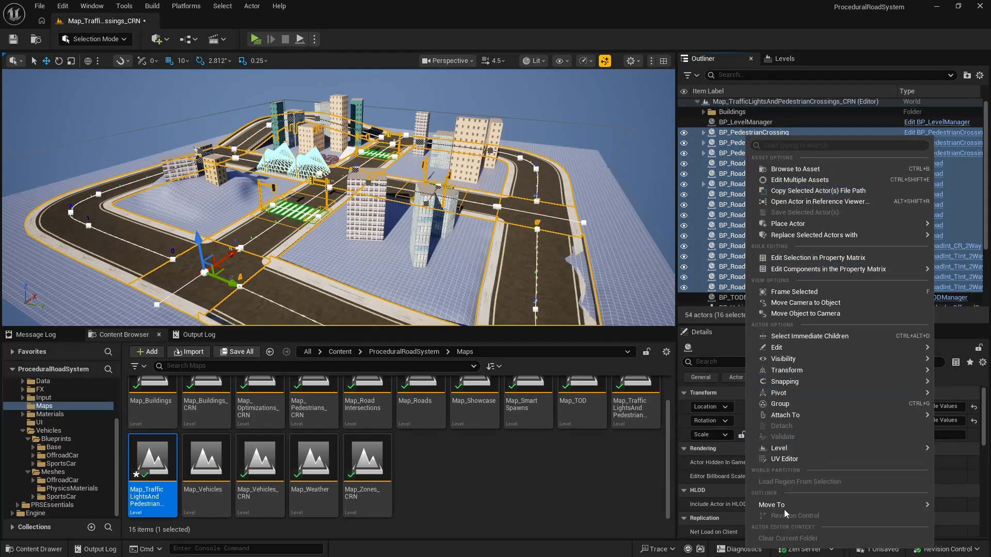
{"action": "mouse_move", "coordinate": [784, 508]}
{"action": "left_click", "coordinate": [923, 517]}
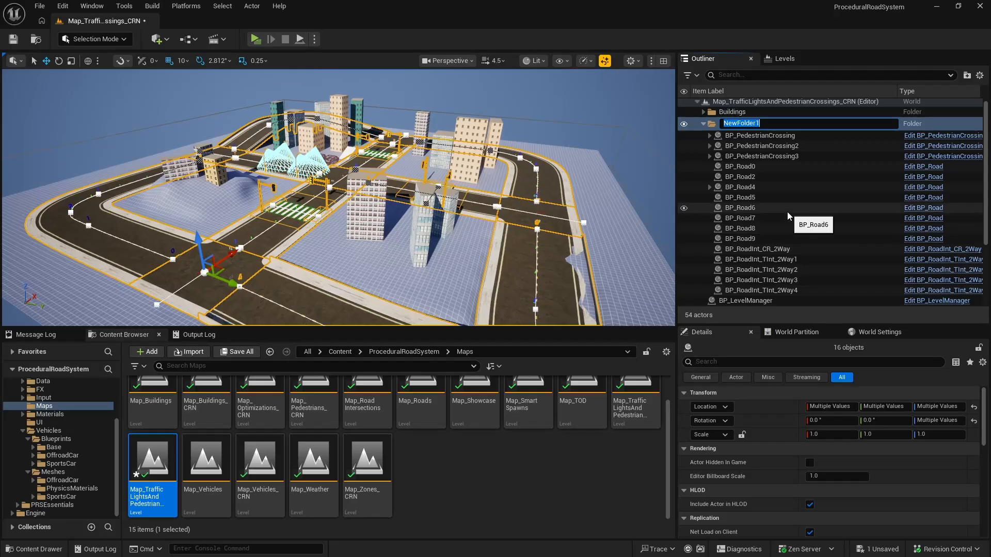
{"action": "type", "text": "ProceduralRoads"}
{"action": "key", "text": "Return"}
{"action": "left_click", "coordinate": [703, 124]}
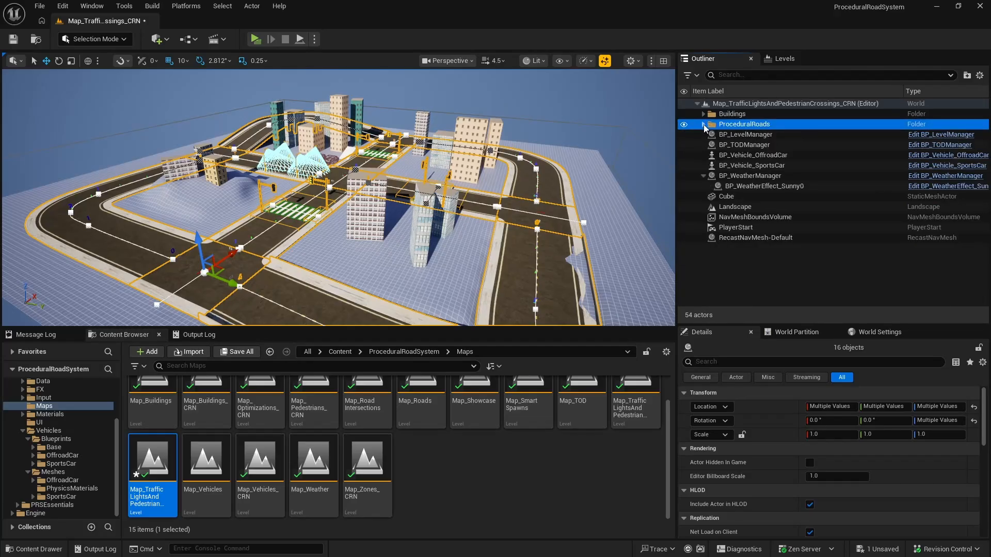
Step: Move BP_LevelManager, BP_TODManager and BP_WeatherManager into a new folder named Managers and collapse it
{"action": "left_click", "coordinate": [728, 135]}
{"action": "left_click", "coordinate": [728, 144], "text": "shift"}
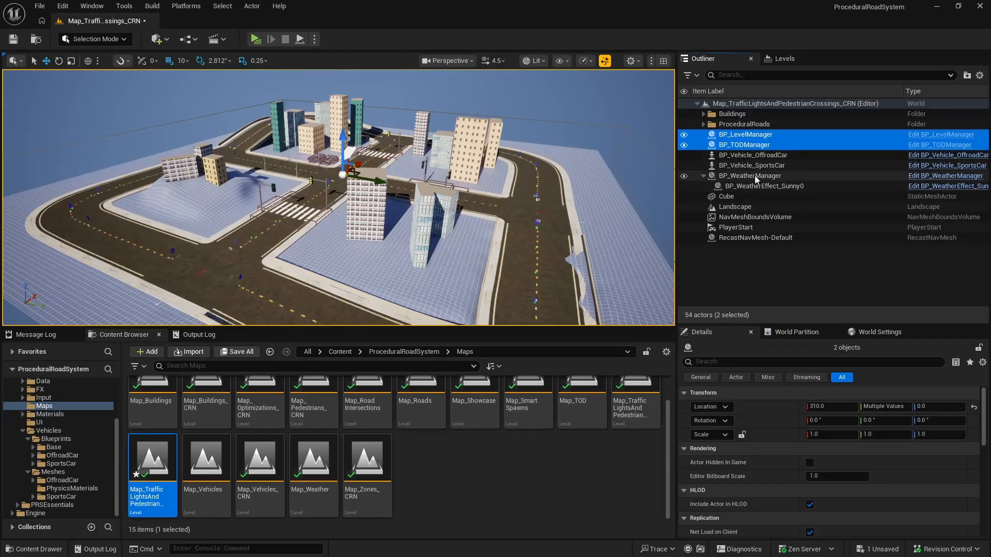
{"action": "left_click", "coordinate": [761, 176], "text": "ctrl"}
{"action": "right_click", "coordinate": [767, 180]}
{"action": "mouse_move", "coordinate": [809, 516]}
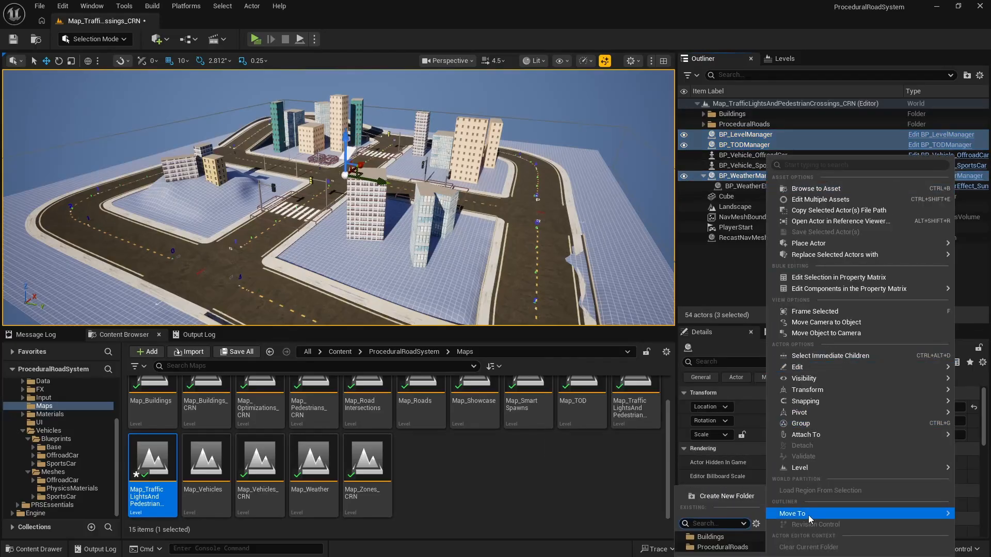
{"action": "left_click", "coordinate": [723, 497]}
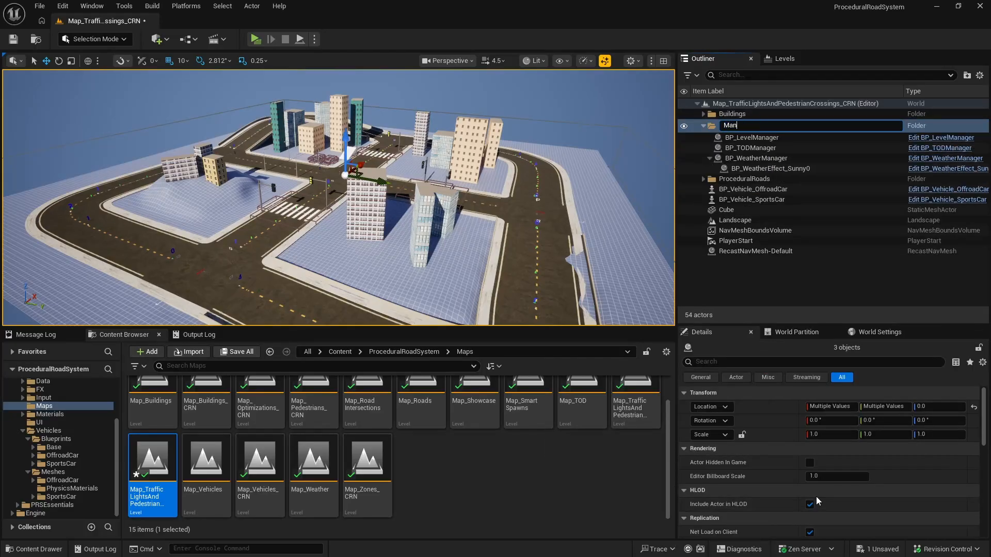
{"action": "type", "text": "Managers"}
{"action": "key", "text": "Return"}
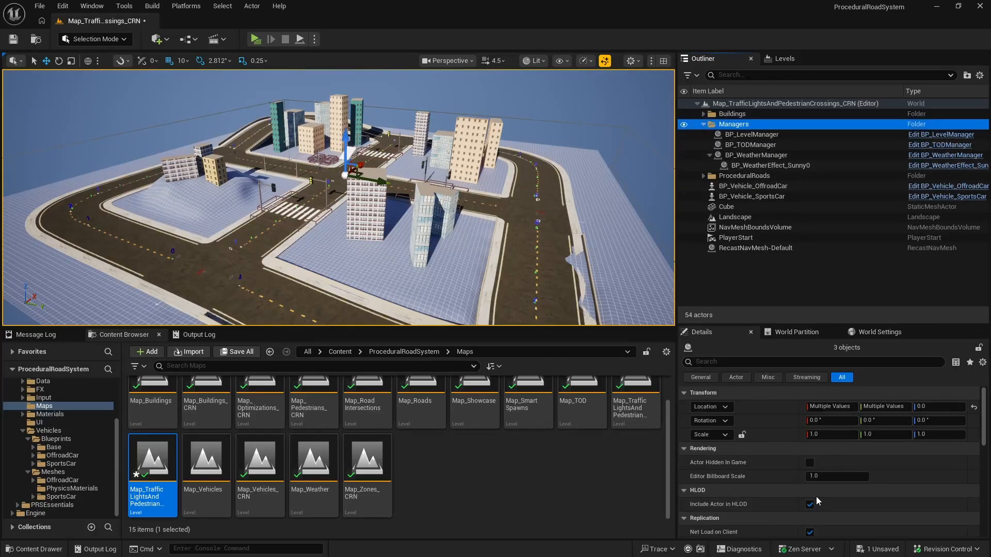
{"action": "left_click", "coordinate": [703, 125]}
Step: Delete the Cube ramp beside the crossing from the level
{"action": "left_click", "coordinate": [732, 176]}
{"action": "left_click", "coordinate": [733, 166]}
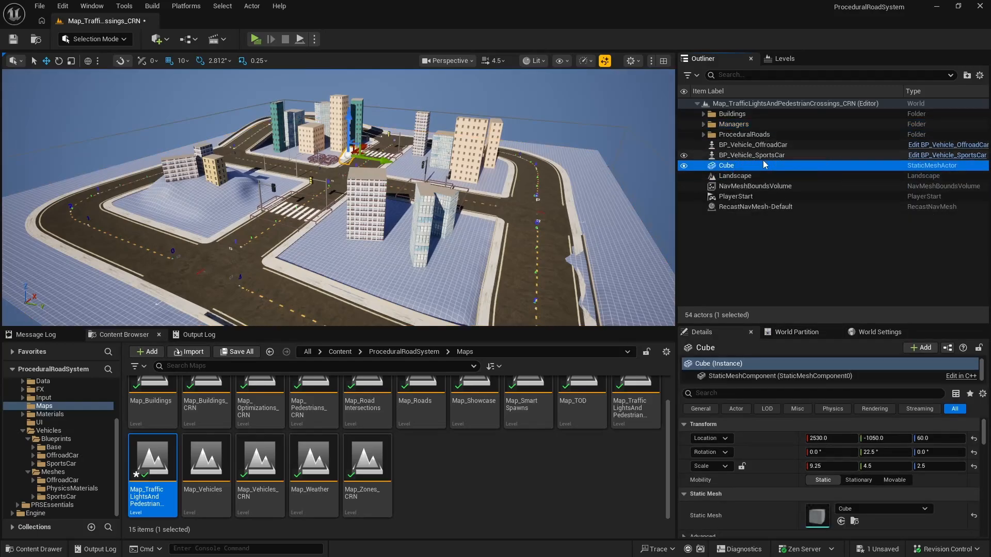
{"action": "double_click", "coordinate": [732, 165]}
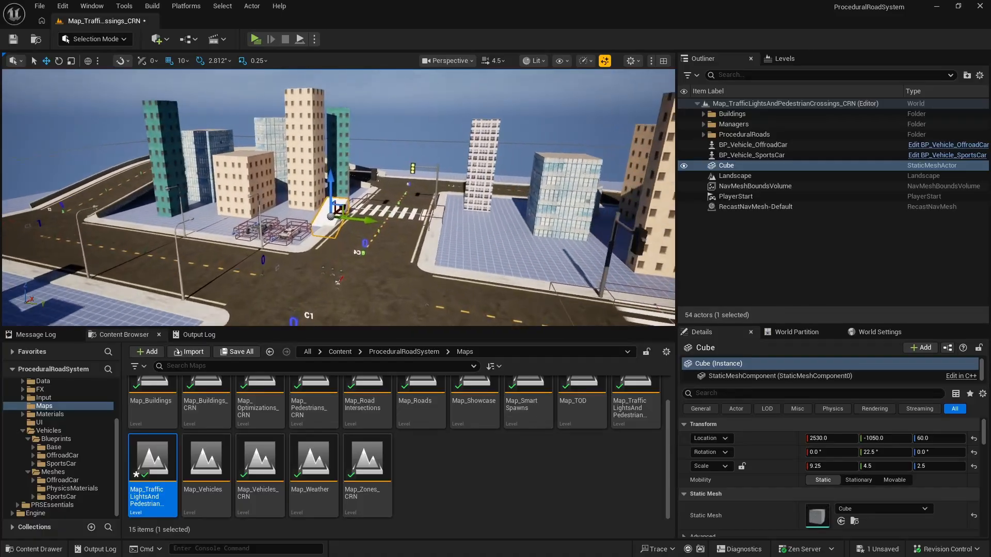
{"action": "left_click", "coordinate": [739, 166]}
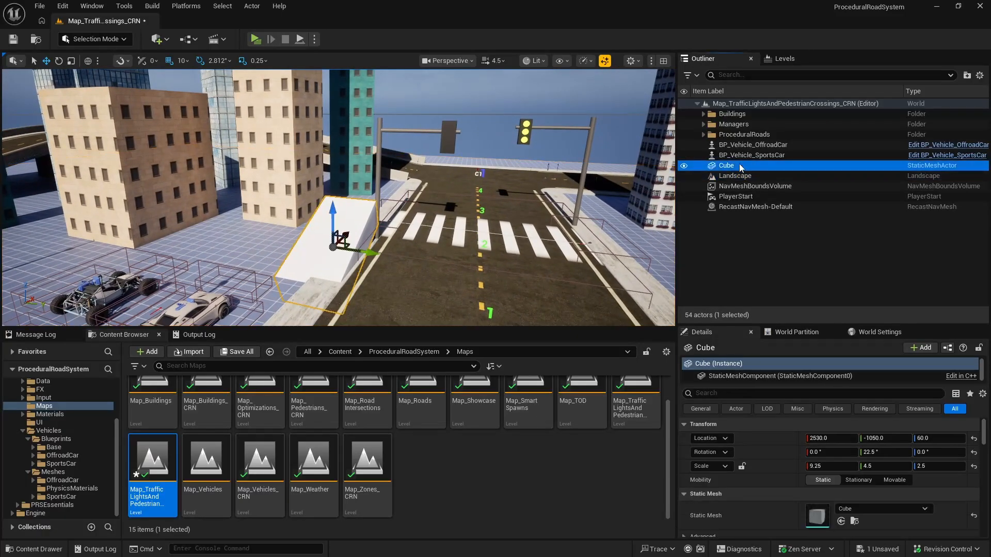
{"action": "key", "text": "Delete"}
Step: Move BP_Vehicle_OffroadCar and BP_Vehicle_SportsCar into a new folder named Vehicles and collapse it
{"action": "left_click", "coordinate": [790, 145]}
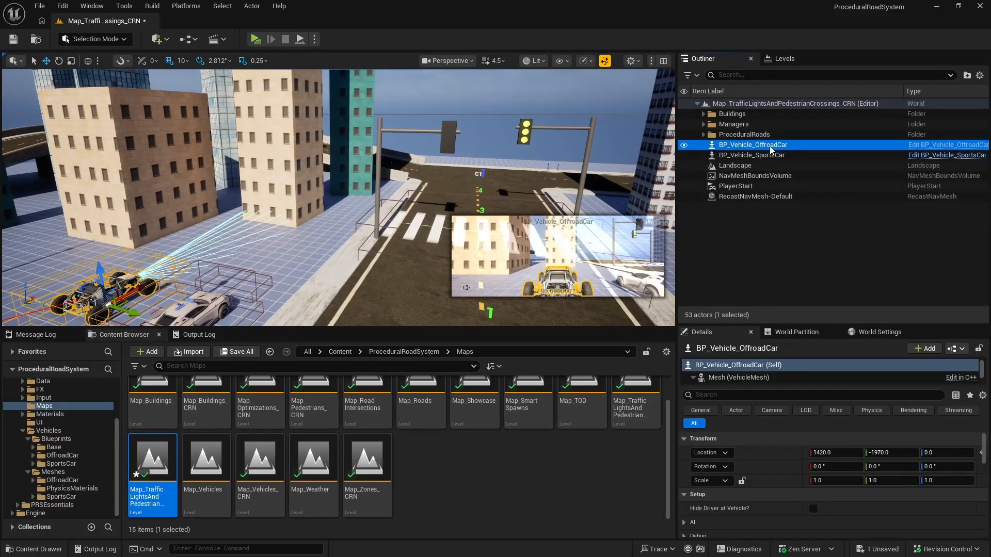
{"action": "left_click", "coordinate": [774, 155], "text": "ctrl"}
{"action": "right_click", "coordinate": [774, 156]}
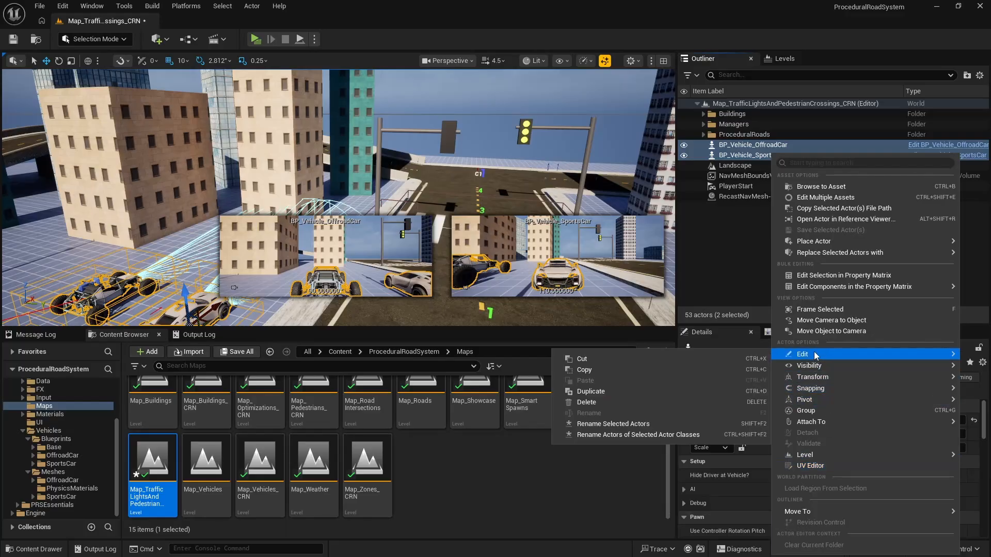
{"action": "mouse_move", "coordinate": [805, 511]}
{"action": "left_click", "coordinate": [734, 487]}
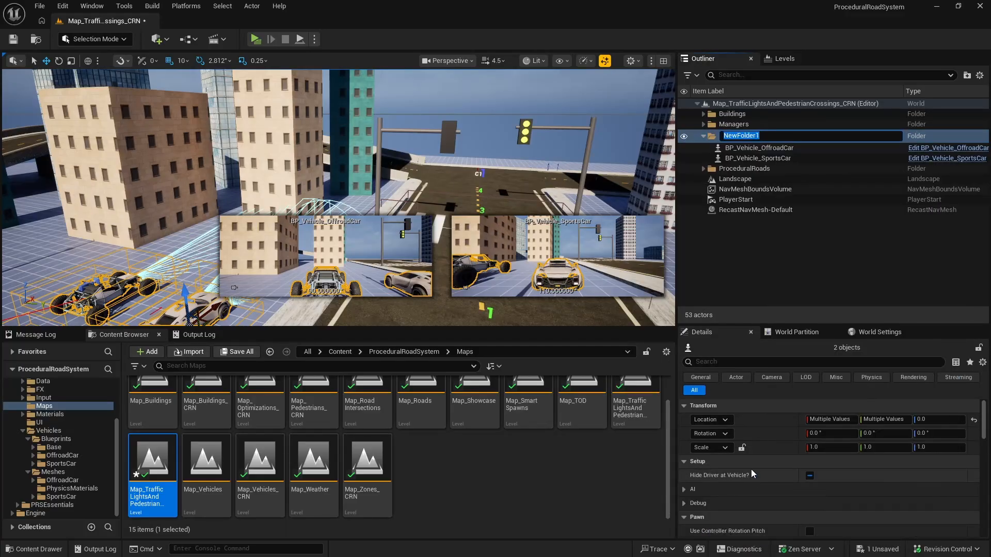
{"action": "type", "text": "Vehicles"}
{"action": "key", "text": "Return"}
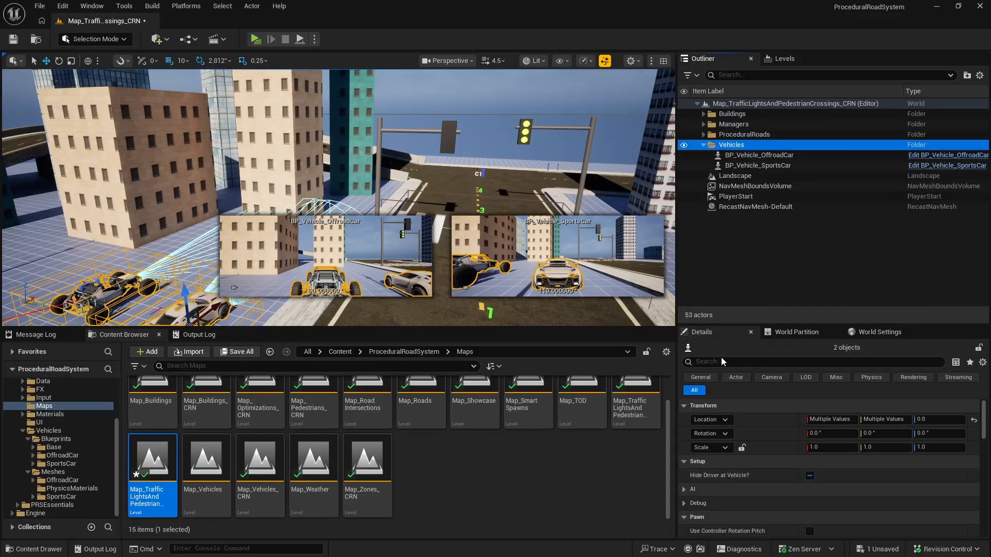
{"action": "left_click", "coordinate": [703, 146]}
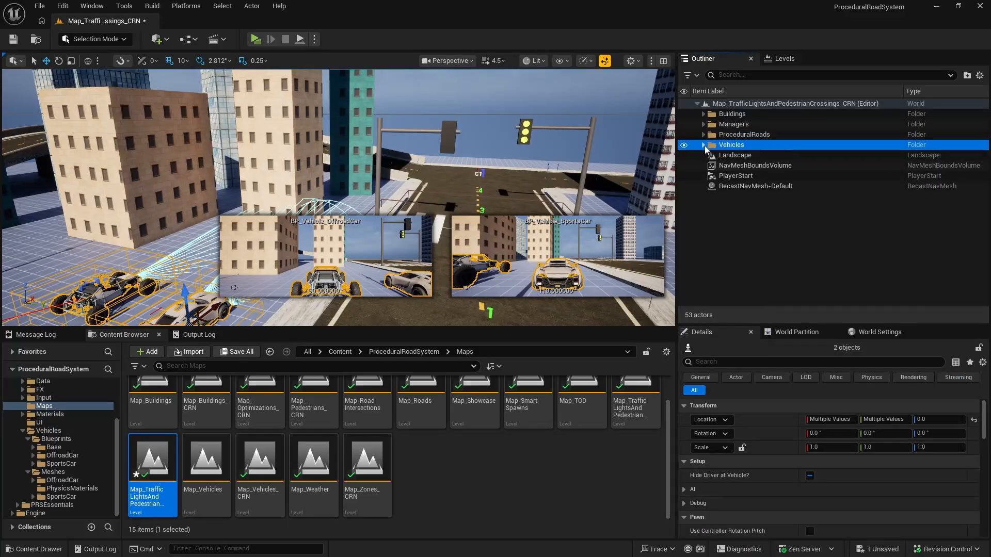
Step: Save the level, then open the Map_Vehicles level and collapse its BP_WeatherManager entry
{"action": "left_click", "coordinate": [16, 39]}
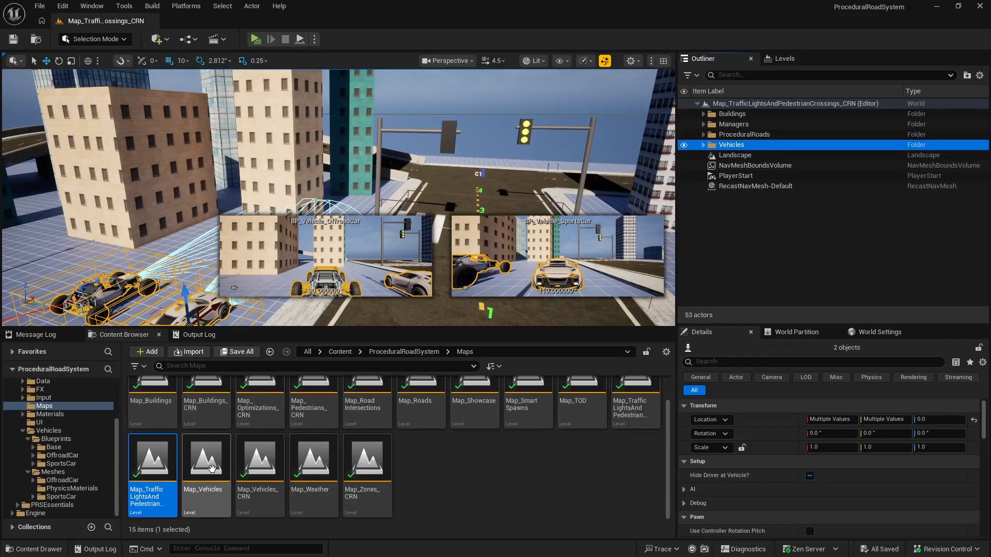
{"action": "double_click", "coordinate": [219, 466]}
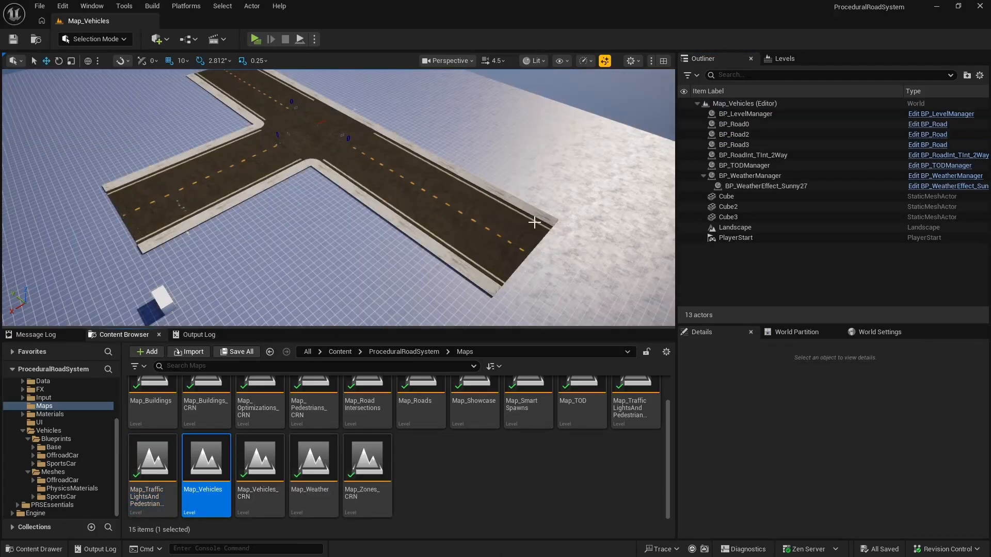
{"action": "left_click", "coordinate": [704, 176]}
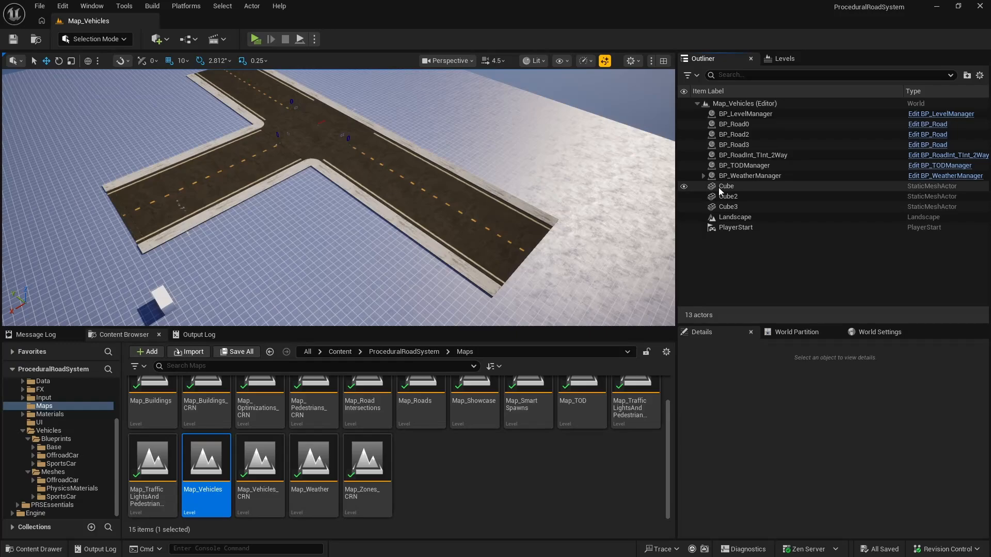
Step: Move BP_Road0, BP_Road2, BP_Road3 and BP_RoadInt_TInt_2Way into a new folder named ProceduralRoads and collapse it
{"action": "left_click", "coordinate": [743, 124]}
{"action": "left_click", "coordinate": [745, 134], "text": "ctrl"}
{"action": "left_click", "coordinate": [758, 145], "text": "ctrl"}
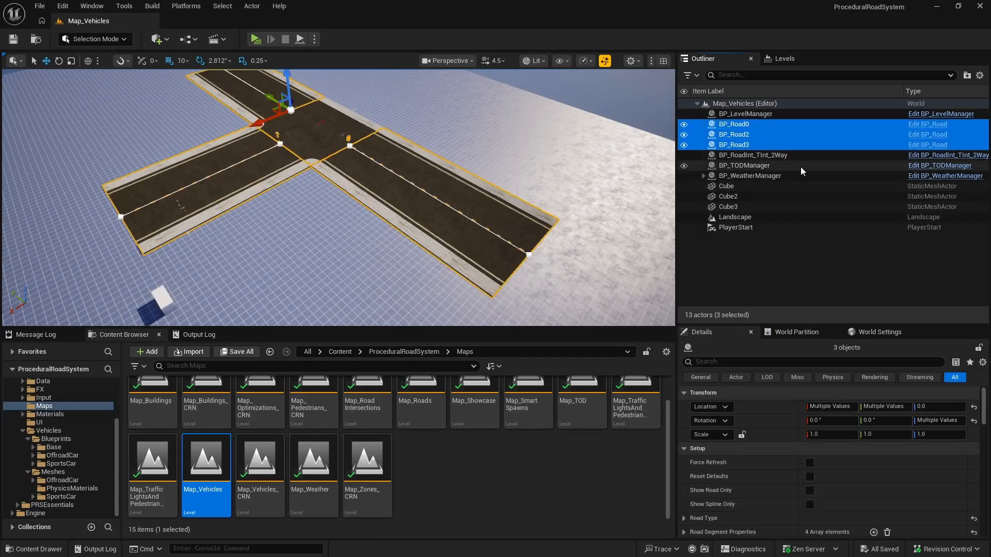
{"action": "left_click", "coordinate": [768, 155], "text": "ctrl"}
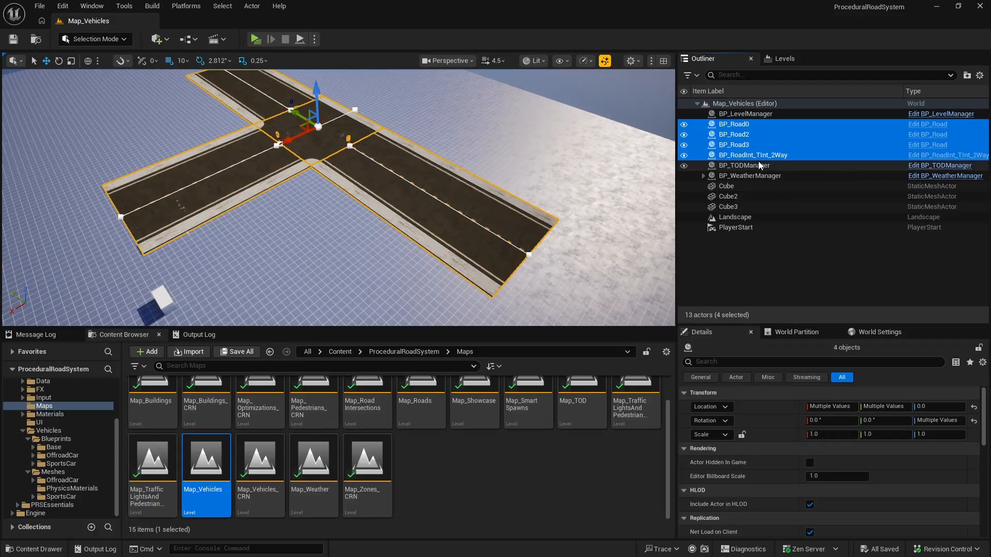
{"action": "right_click", "coordinate": [759, 158]}
{"action": "mouse_move", "coordinate": [798, 514]}
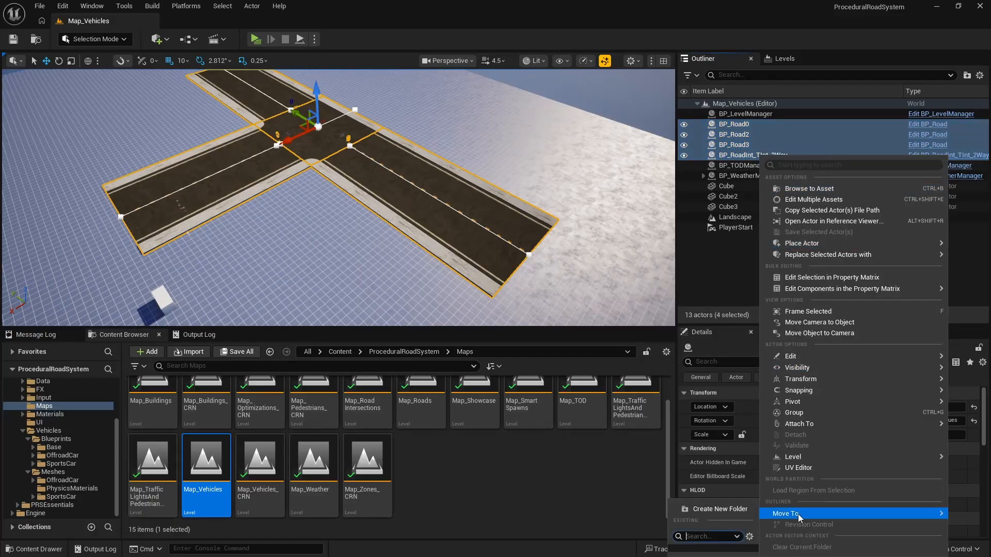
{"action": "left_click", "coordinate": [686, 509]}
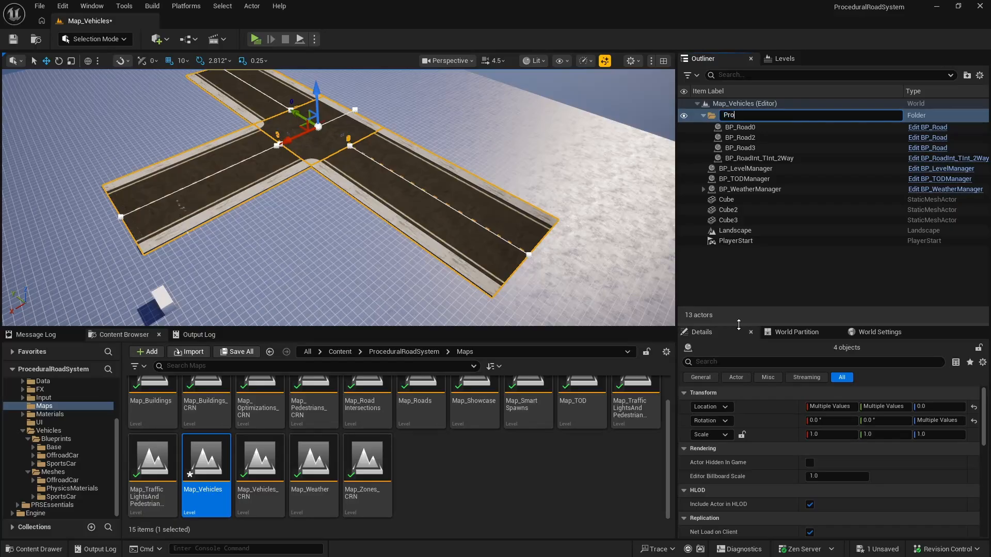
{"action": "key", "text": "Return"}
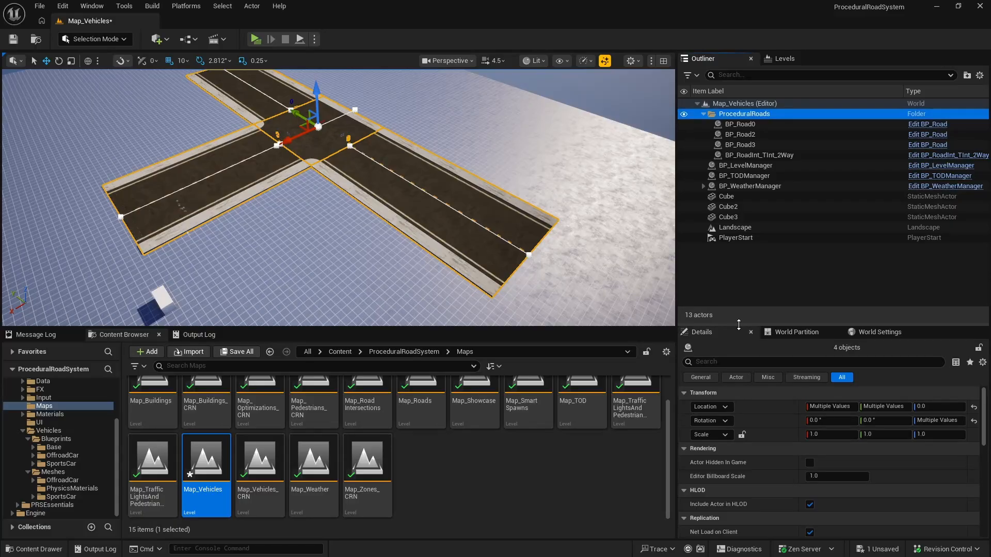
{"action": "left_click", "coordinate": [703, 114]}
Step: Select the three manager actors, then save Map_Vehicles while reopening the Map_TrafficLightsAndPedestrianCrossings_CRN level
{"action": "left_click", "coordinate": [750, 127]}
{"action": "left_click", "coordinate": [758, 146], "text": "shift"}
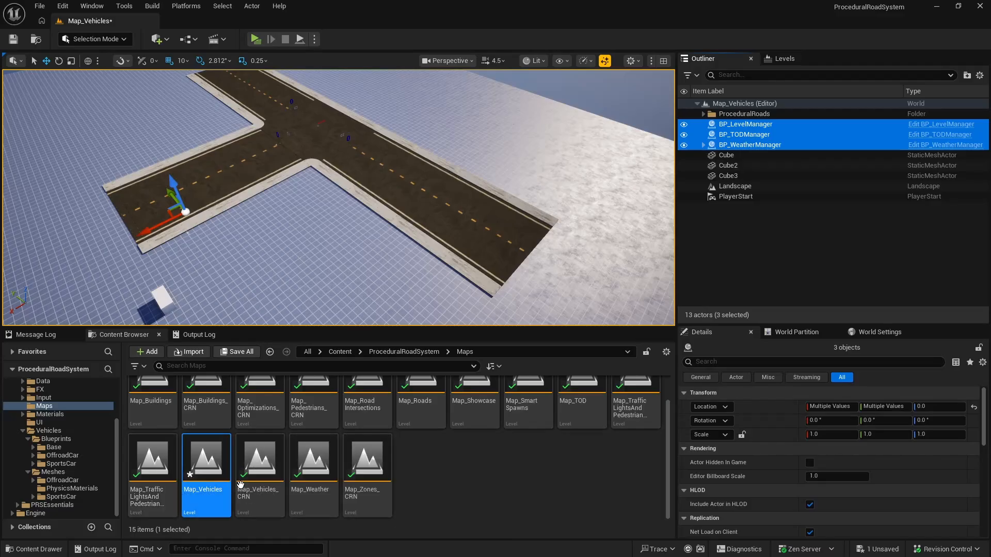
{"action": "double_click", "coordinate": [172, 492]}
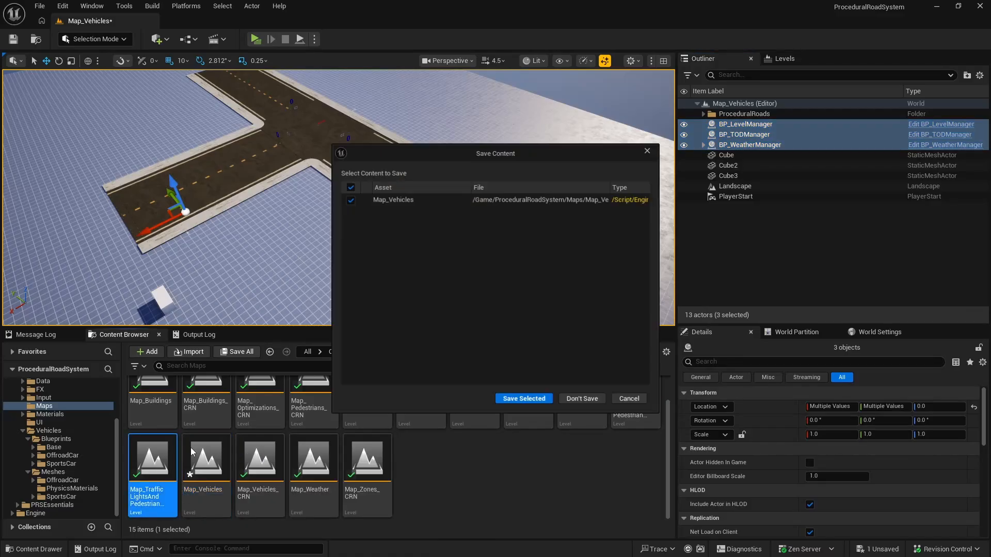
{"action": "left_click", "coordinate": [525, 399]}
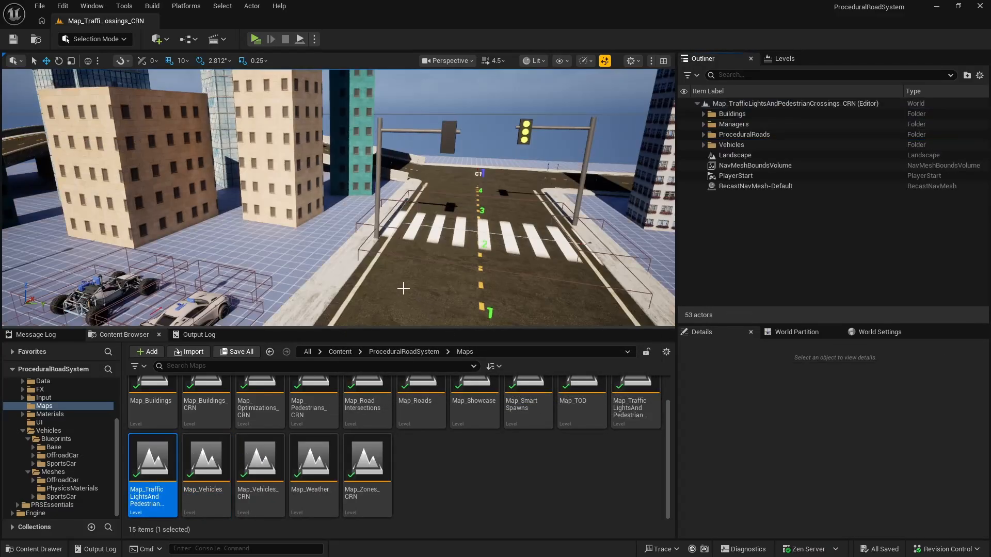
{"action": "right_click_drag", "start_coordinate": [403, 287], "coordinate": [377, 305]}
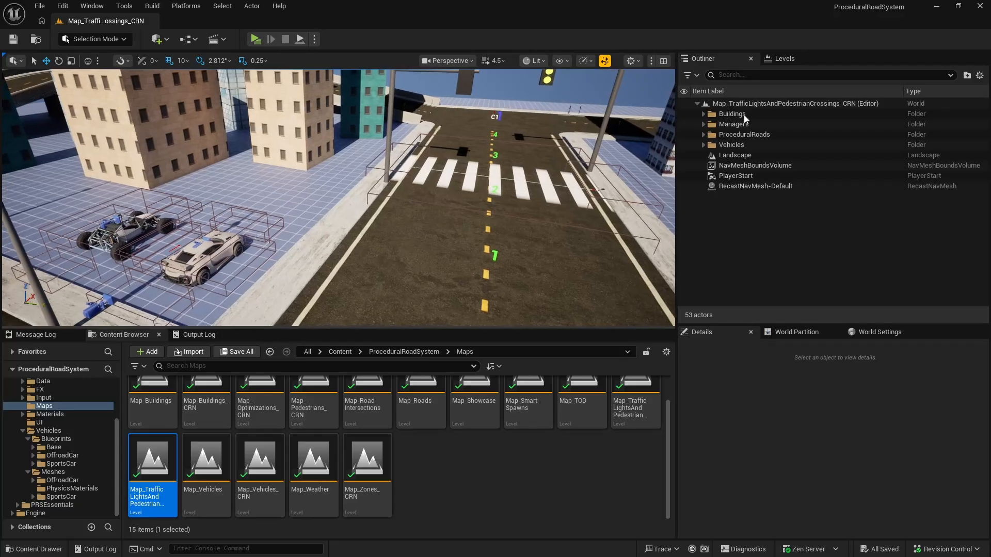
Step: Check BP_LevelManager's placement among the managers in the crossings level, then reopen the Map_Vehicles level
{"action": "left_click", "coordinate": [703, 124]}
{"action": "left_click", "coordinate": [708, 135]}
{"action": "key", "text": "f"}
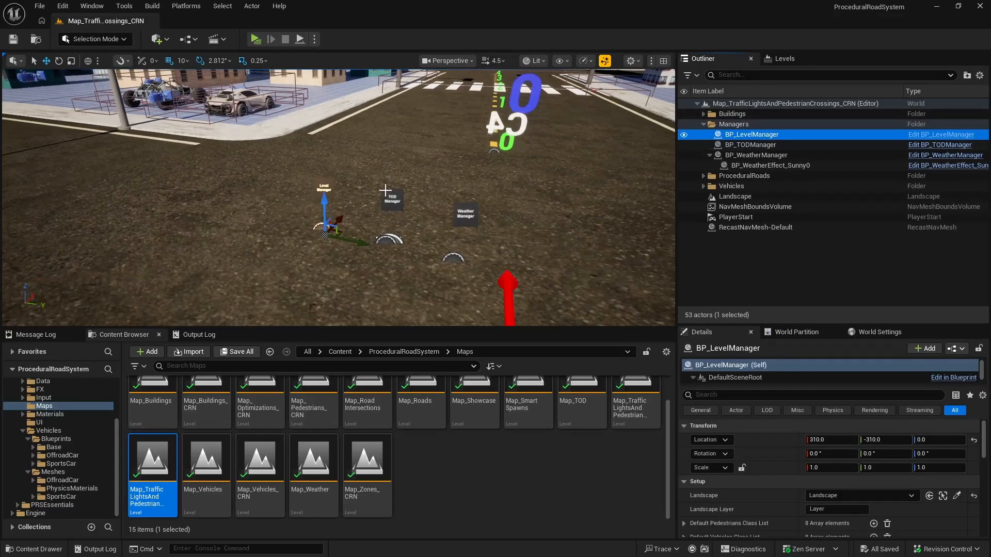
{"action": "double_click", "coordinate": [206, 459]}
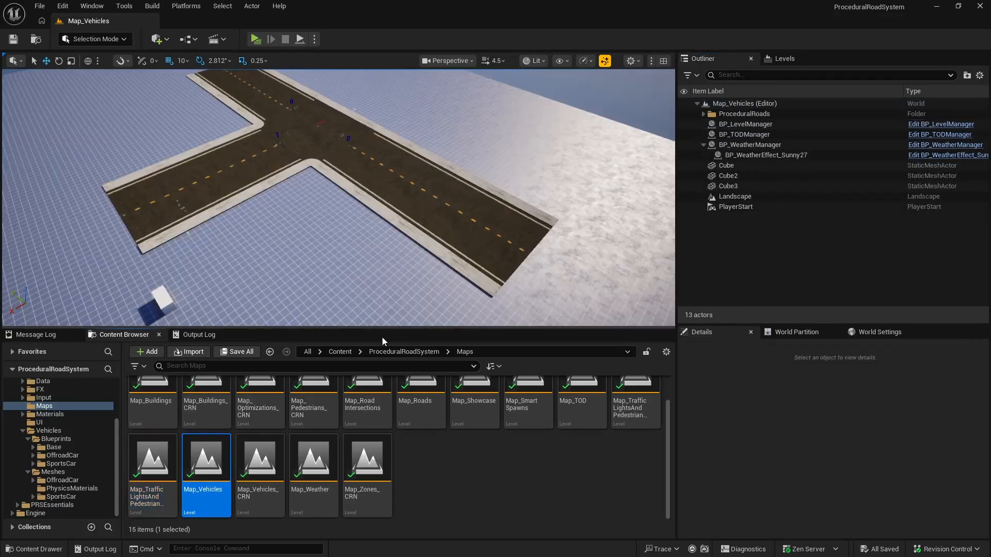
Step: Move BP_LevelManager, BP_TODManager and BP_WeatherManager into a new folder named Managers
{"action": "left_click", "coordinate": [703, 114]}
{"action": "left_click", "coordinate": [744, 134]}
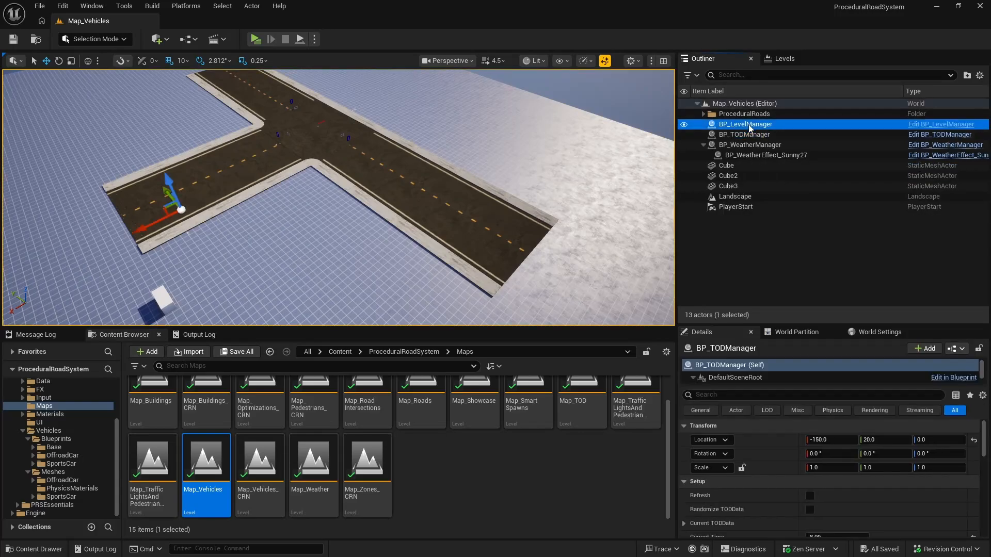
{"action": "left_click", "coordinate": [744, 124], "text": "ctrl"}
{"action": "left_click", "coordinate": [748, 144], "text": "ctrl"}
{"action": "right_click", "coordinate": [751, 145]}
{"action": "mouse_move", "coordinate": [754, 502]}
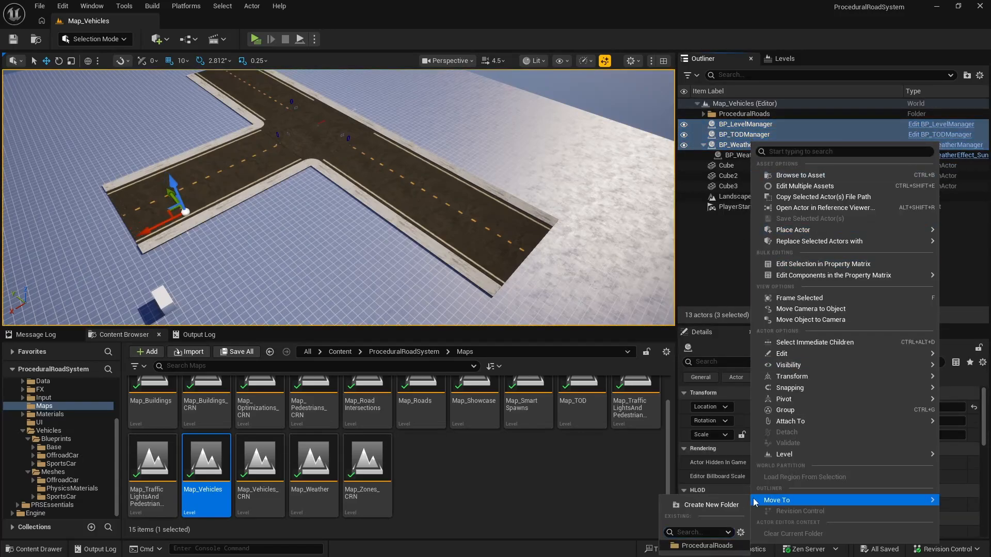
{"action": "left_click", "coordinate": [721, 506]}
{"action": "type", "text": "Mana"}
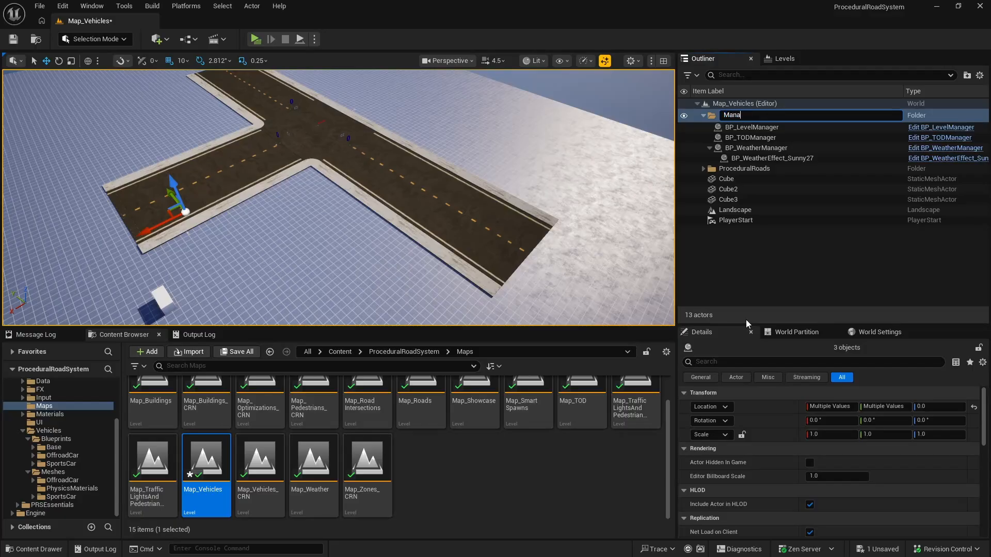
{"action": "type", "text": "gers"}
{"action": "key", "text": "Return"}
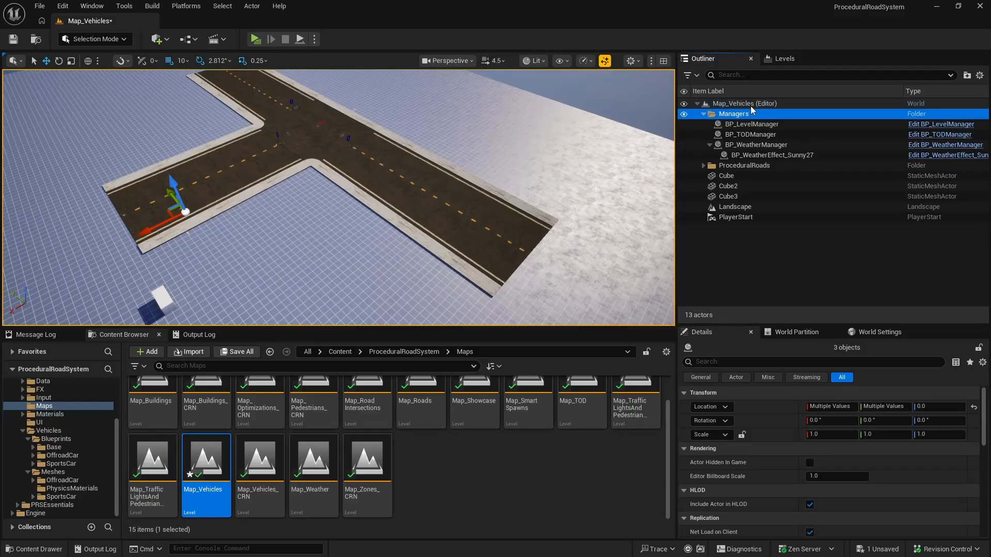
Step: Focus the view on BP_LevelManager to check the managers' placement, then collapse the Managers and ProceduralRoads folders
{"action": "left_click", "coordinate": [752, 124]}
{"action": "key", "text": "f"}
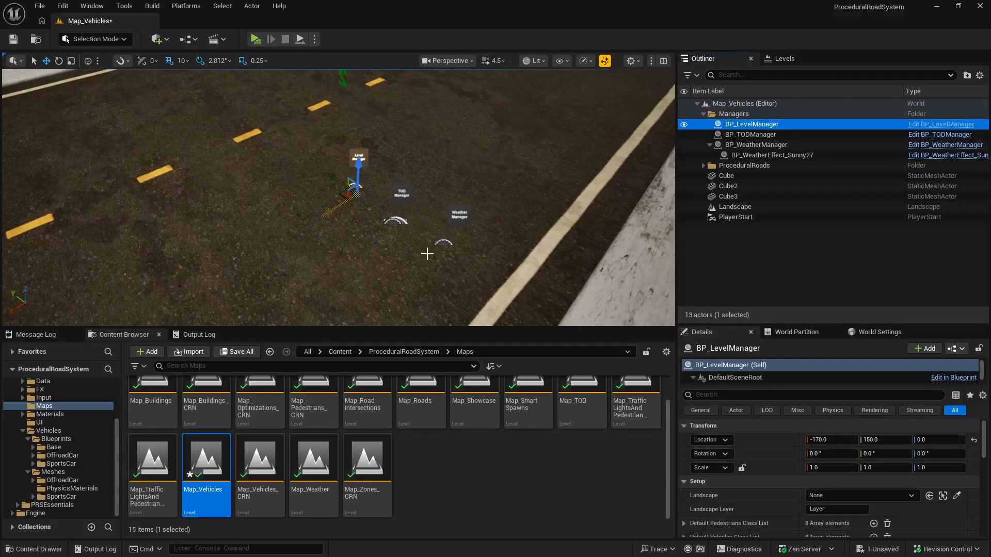
{"action": "left_click", "coordinate": [703, 113]}
{"action": "left_click", "coordinate": [703, 124]}
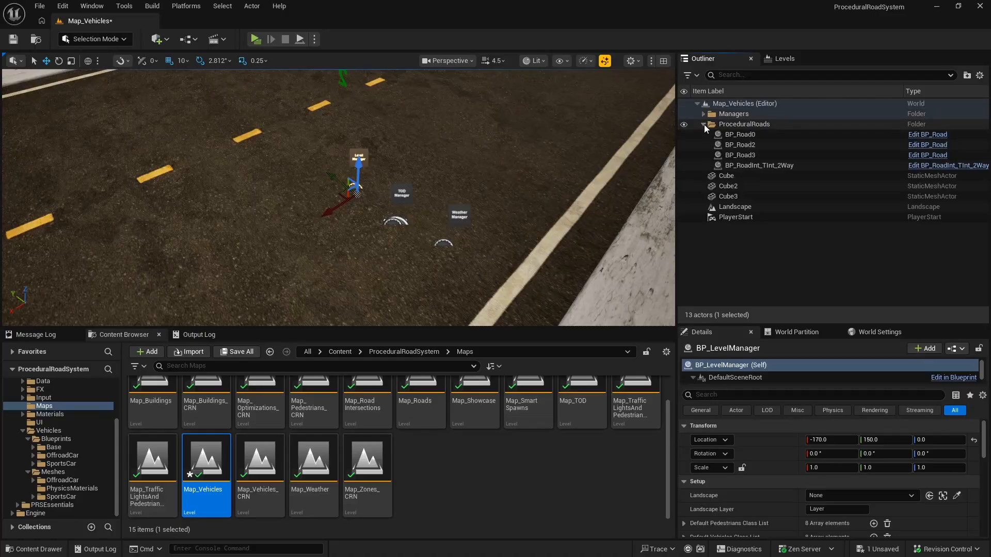
{"action": "left_click", "coordinate": [703, 124]}
Step: Select Cube2 and examine the three cubes near the road from several angles
{"action": "left_click", "coordinate": [727, 145]}
{"action": "key", "text": "f"}
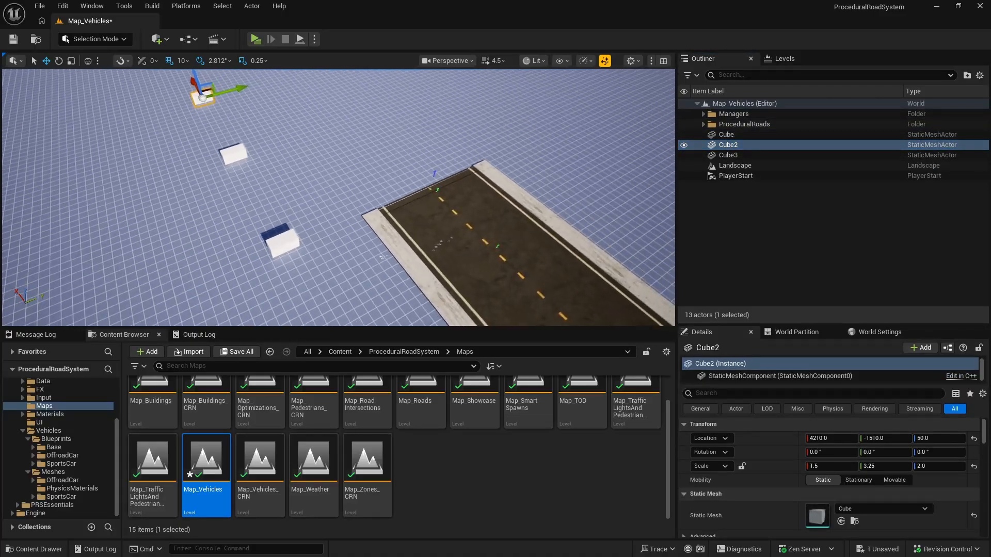
{"action": "right_click_drag", "start_coordinate": [339, 198], "coordinate": [196, 201]}
{"action": "key", "text": "d"}
{"action": "right_click_drag", "start_coordinate": [516, 156], "coordinate": [500, 156]}
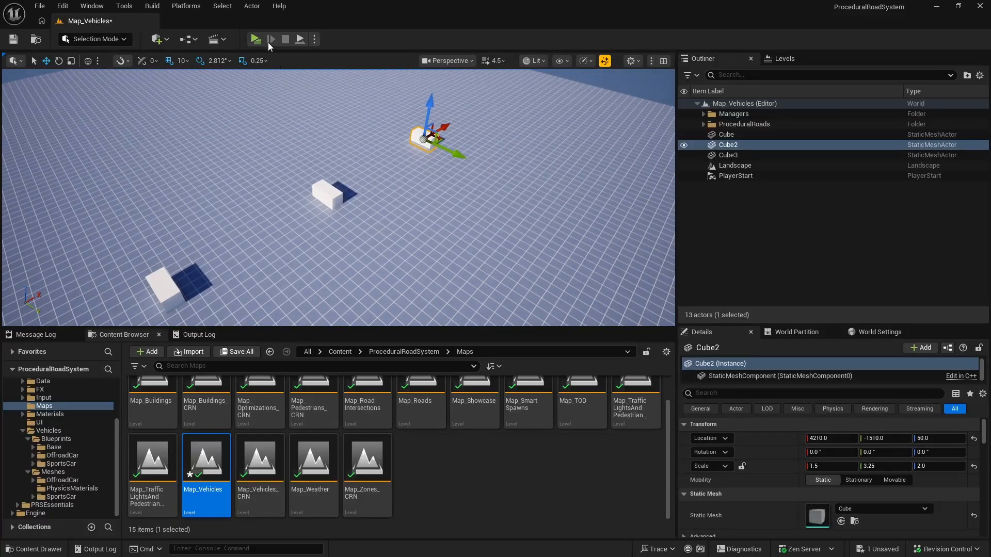
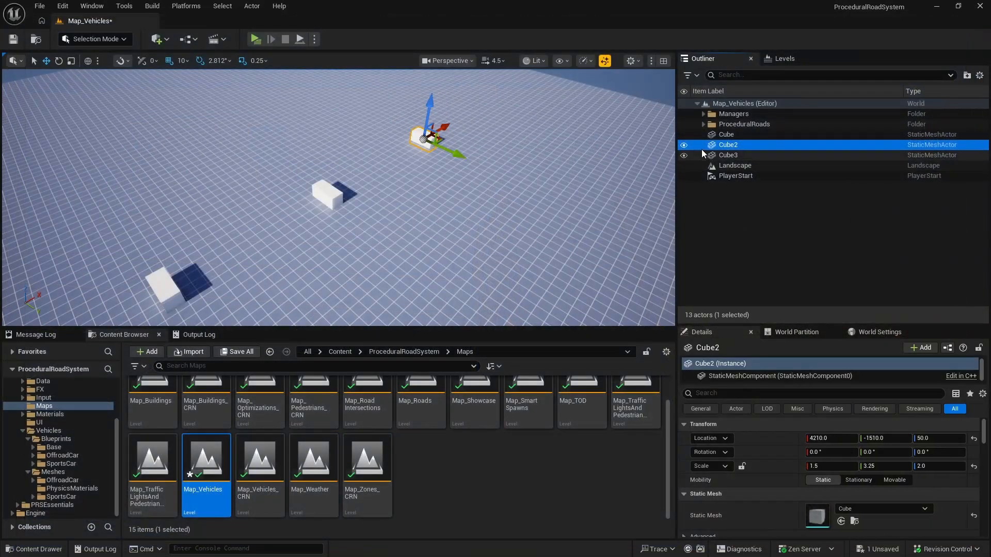
Step: Select Cube, Cube2 and Cube3, then open the Map_Vehicles_CRN level while saving the changes to Map_Vehicles
{"action": "left_click", "coordinate": [727, 134]}
{"action": "left_click", "coordinate": [738, 154], "text": "shift"}
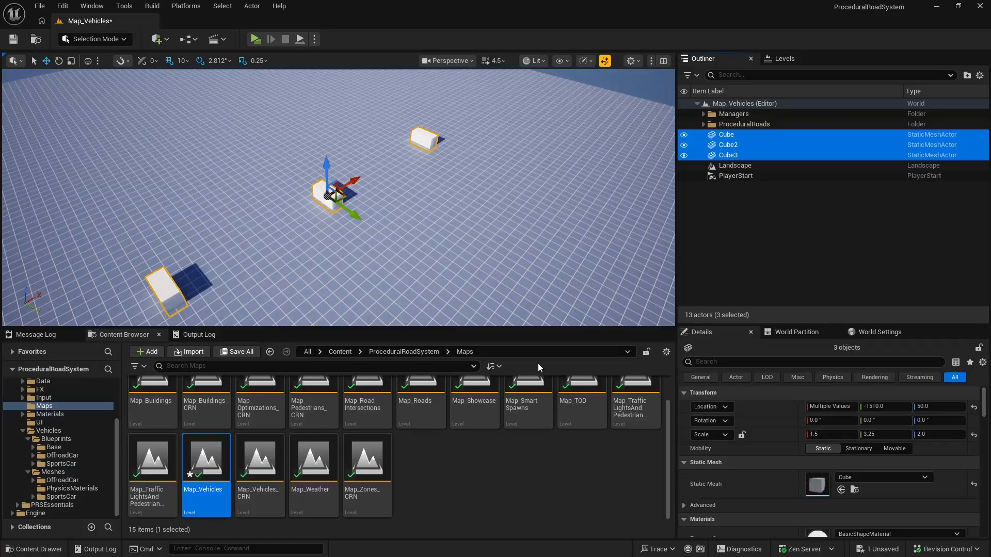
{"action": "right_click", "coordinate": [737, 152]}
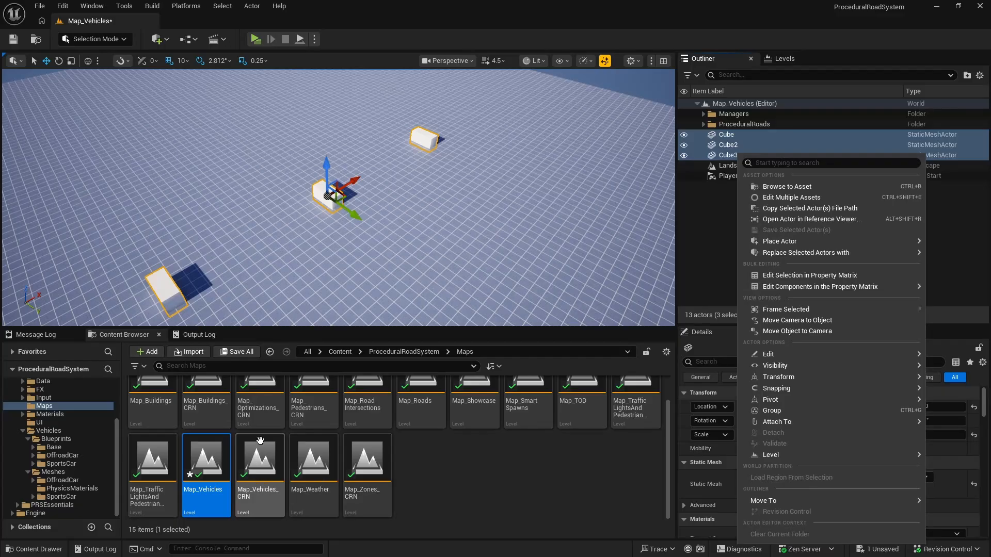
{"action": "double_click", "coordinate": [259, 455]}
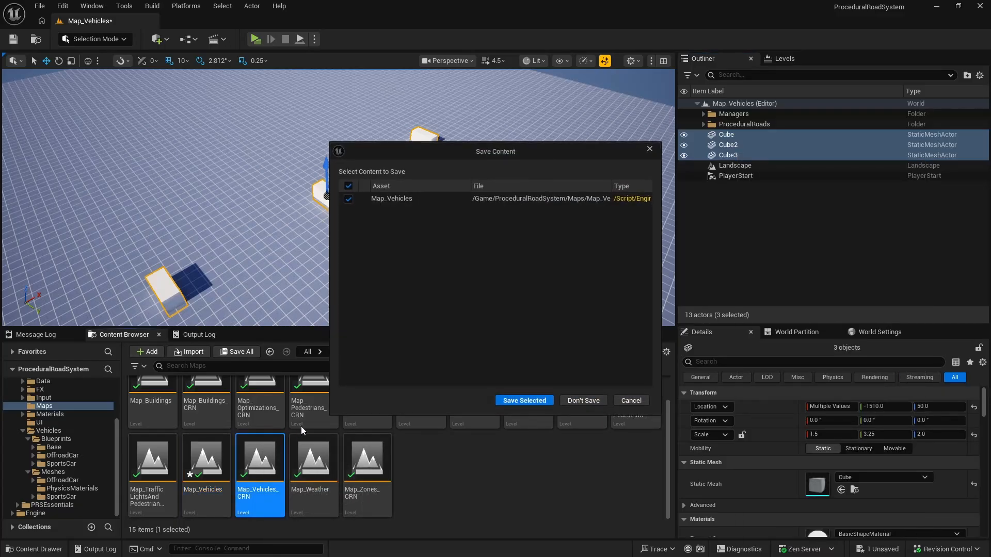
{"action": "left_click", "coordinate": [502, 401]}
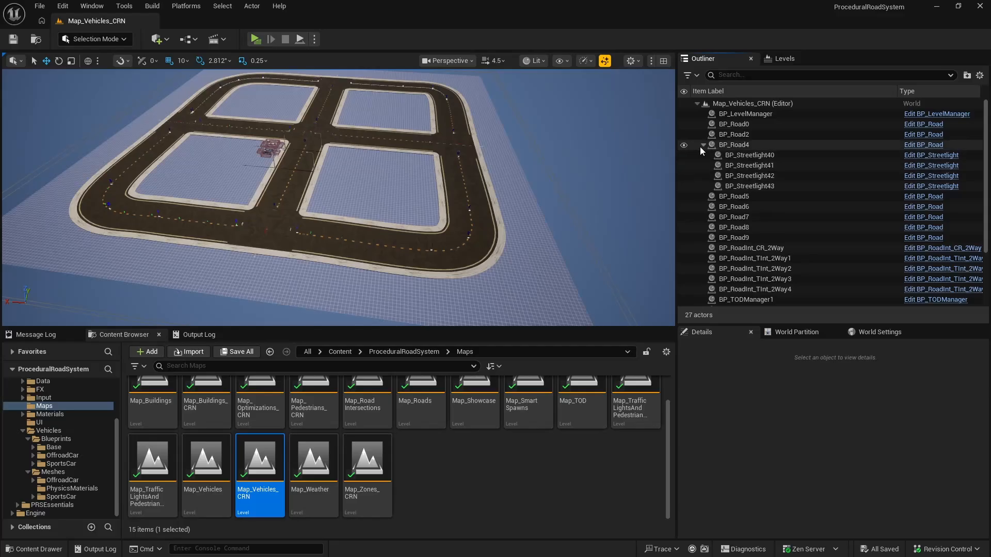
Step: Move the road and intersection actors from BP_Road0 through BP_RoadInt_TInt_2Way4 into a new folder named ProceduralRoads
{"action": "left_click", "coordinate": [702, 145]}
{"action": "left_click", "coordinate": [743, 126]}
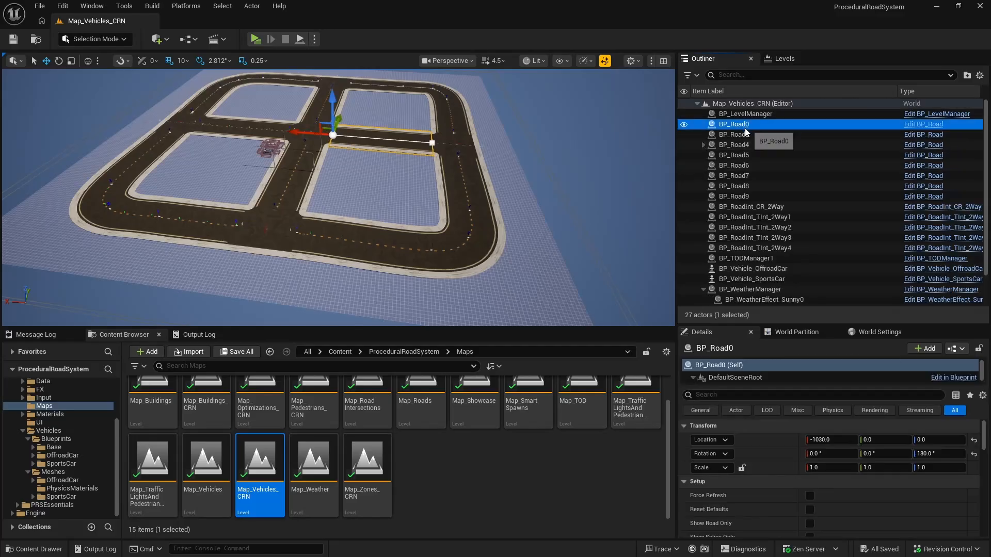
{"action": "left_click", "coordinate": [769, 248], "text": "shift"}
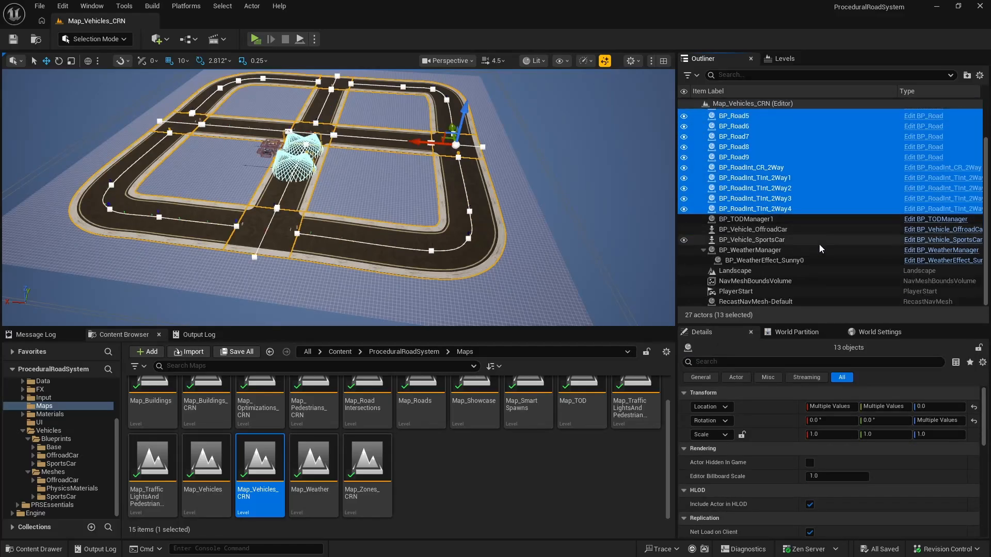
{"action": "right_click", "coordinate": [758, 148]}
{"action": "mouse_move", "coordinate": [785, 513]}
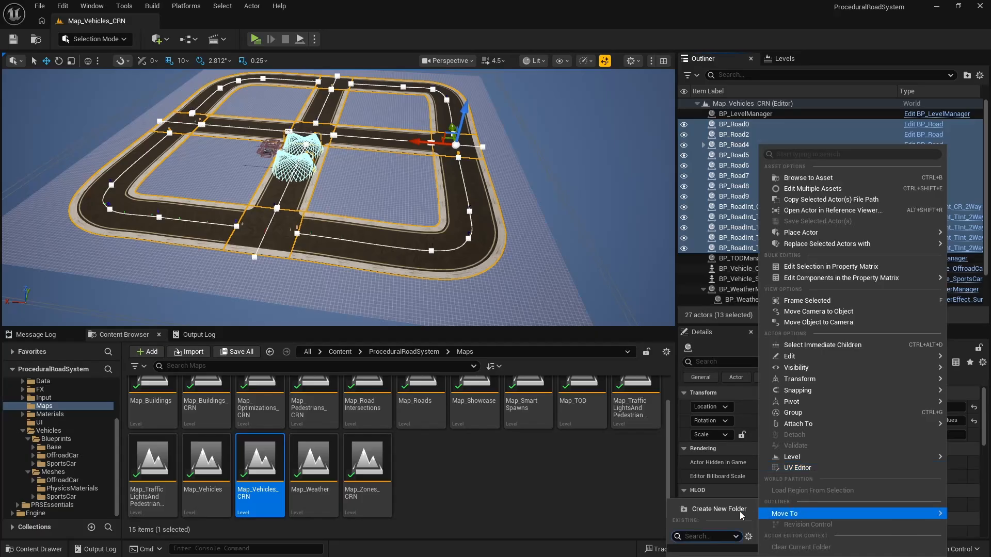
{"action": "left_click", "coordinate": [738, 512]}
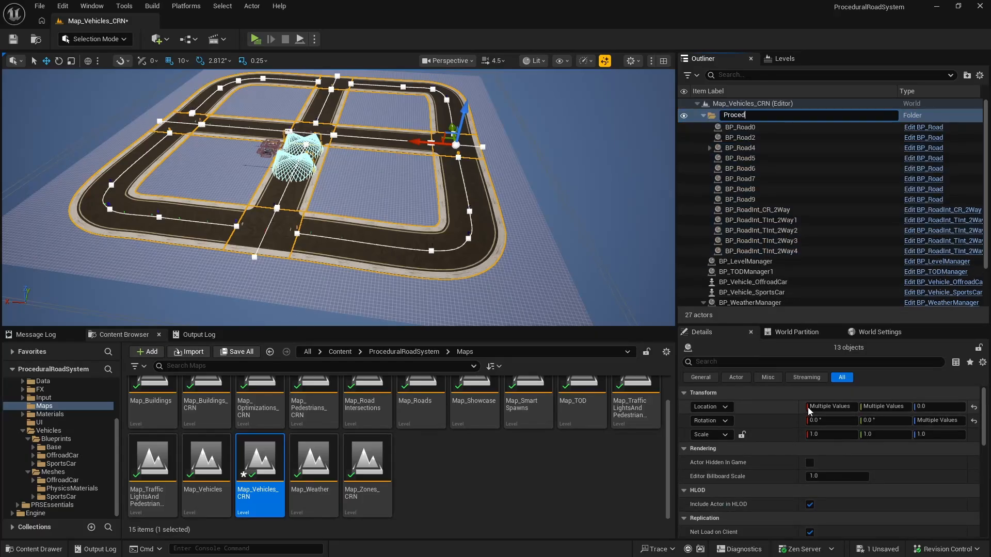
{"action": "type", "text": "ProceduralRoads"}
{"action": "key", "text": "Return"}
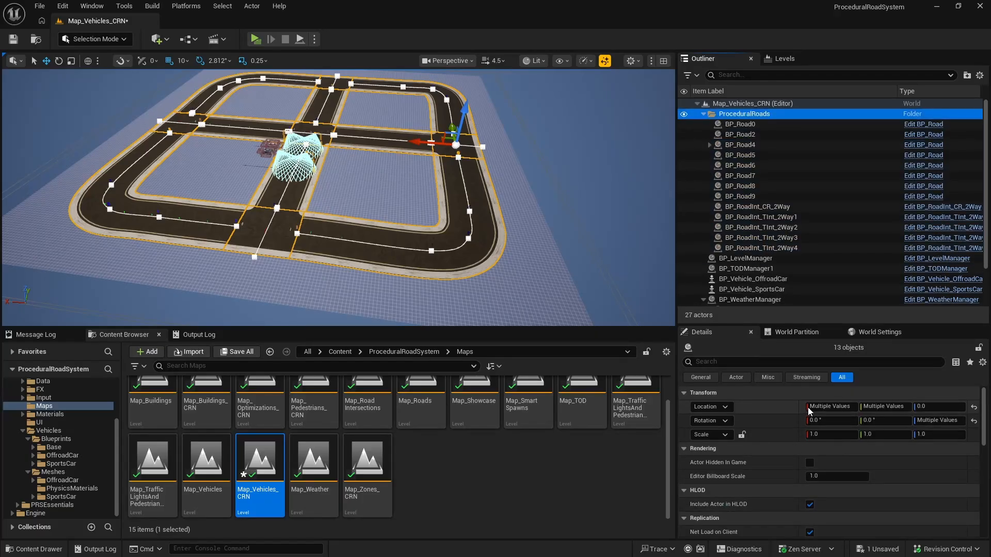
Step: Collapse the ProceduralRoads folder and move BP_LevelManager, BP_TODManager1 and BP_WeatherManager into a new folder named Managers
{"action": "left_click", "coordinate": [702, 114]}
{"action": "left_click", "coordinate": [753, 125]}
{"action": "left_click", "coordinate": [753, 134], "text": "shift"}
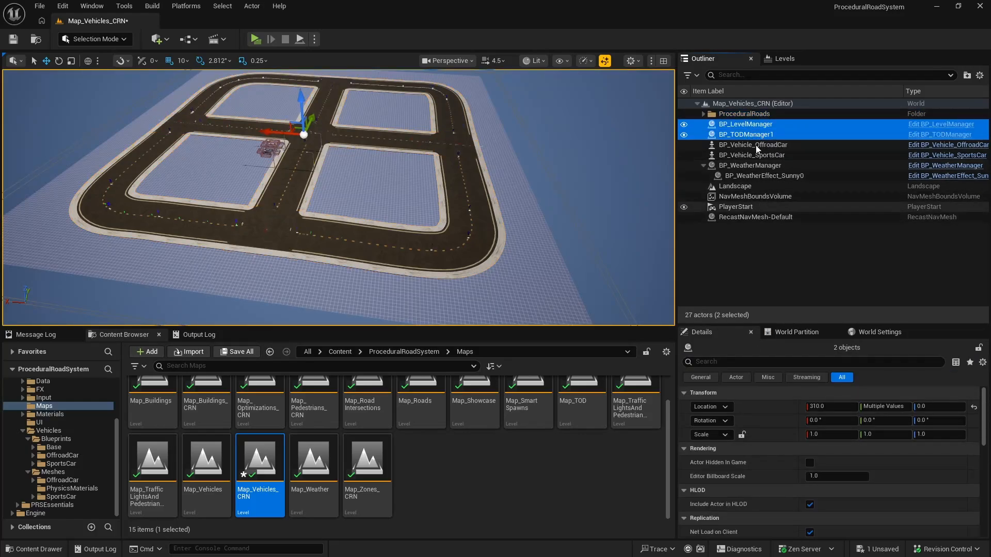
{"action": "left_click", "coordinate": [759, 165], "text": "ctrl"}
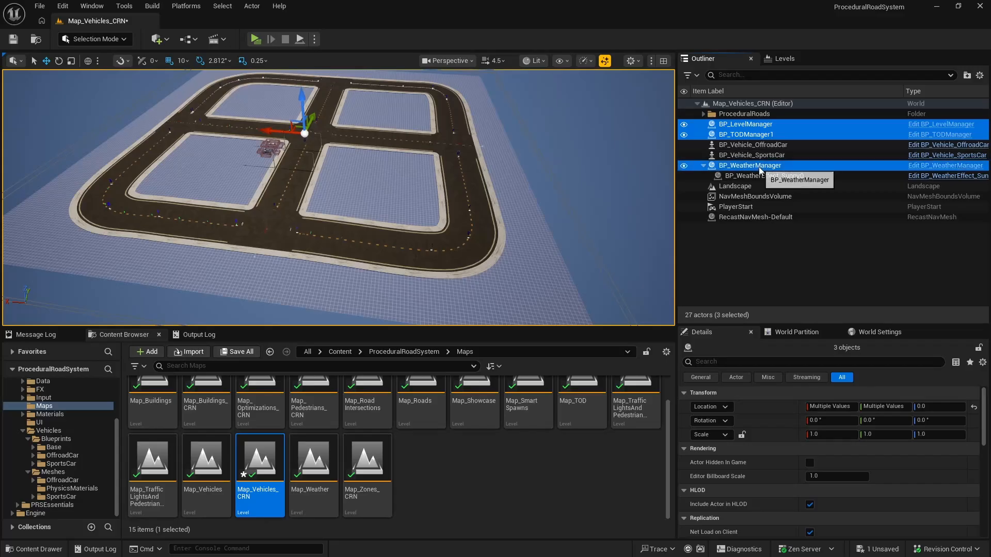
{"action": "right_click", "coordinate": [759, 166]}
{"action": "mouse_move", "coordinate": [799, 511]}
{"action": "left_click", "coordinate": [739, 507]}
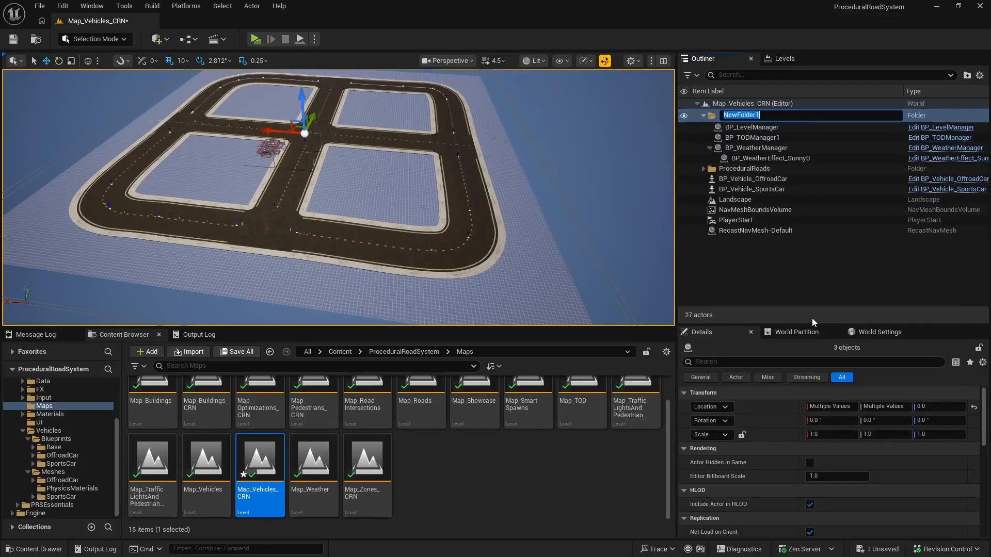
{"action": "type", "text": "Managers"}
{"action": "key", "text": "Return"}
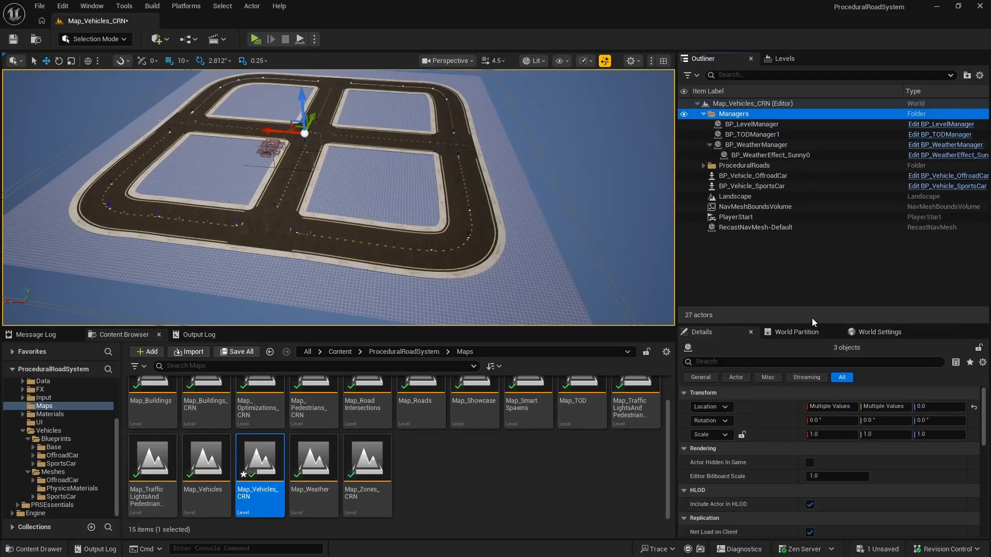
Step: Collapse the Managers folder and move BP_Vehicle_OffroadCar and BP_Vehicle_SportsCar into a new folder named Vehicles
{"action": "left_click", "coordinate": [703, 113]}
{"action": "left_click", "coordinate": [750, 134]}
{"action": "left_click", "coordinate": [751, 144], "text": "ctrl"}
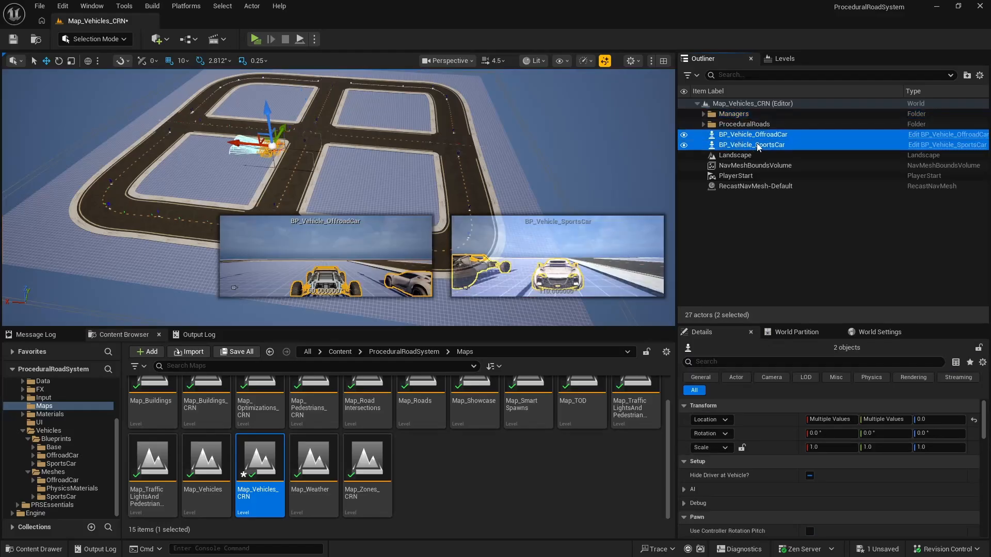
{"action": "right_click", "coordinate": [758, 146]}
{"action": "mouse_move", "coordinate": [787, 505]}
{"action": "left_click", "coordinate": [722, 497]}
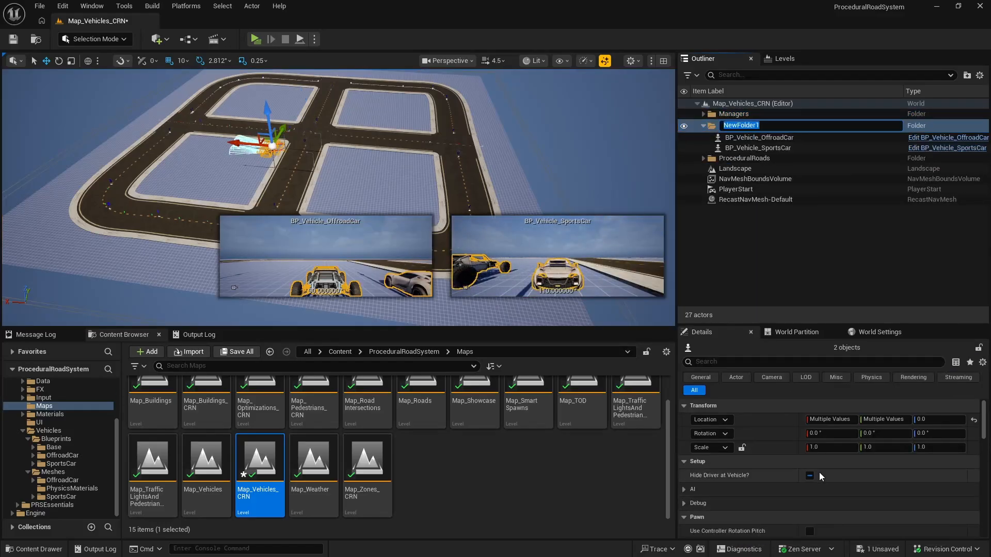
{"action": "type", "text": "Vehicles"}
{"action": "key", "text": "Return"}
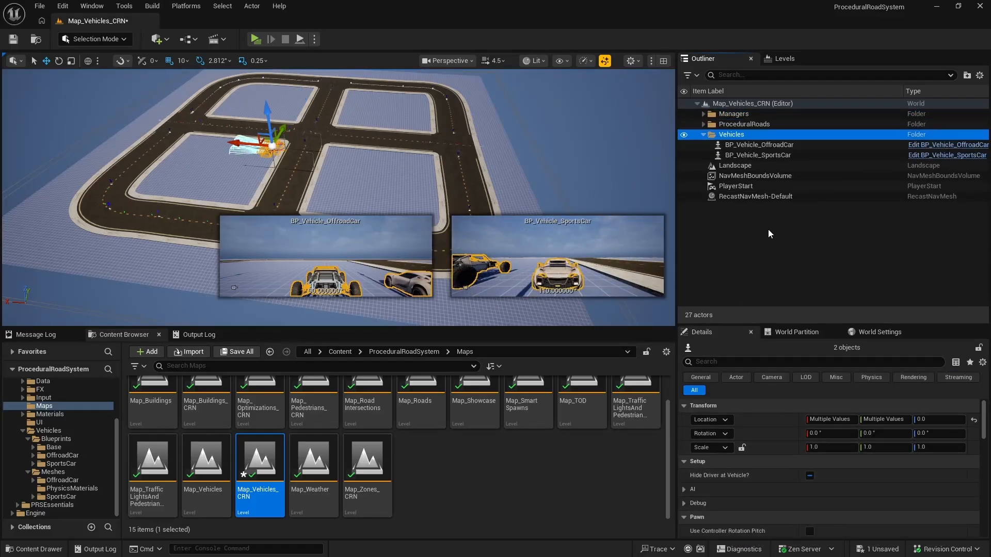
Step: Collapse the Vehicles folder, clear the selection and save the Map_Vehicles_CRN level
{"action": "left_click", "coordinate": [703, 134]}
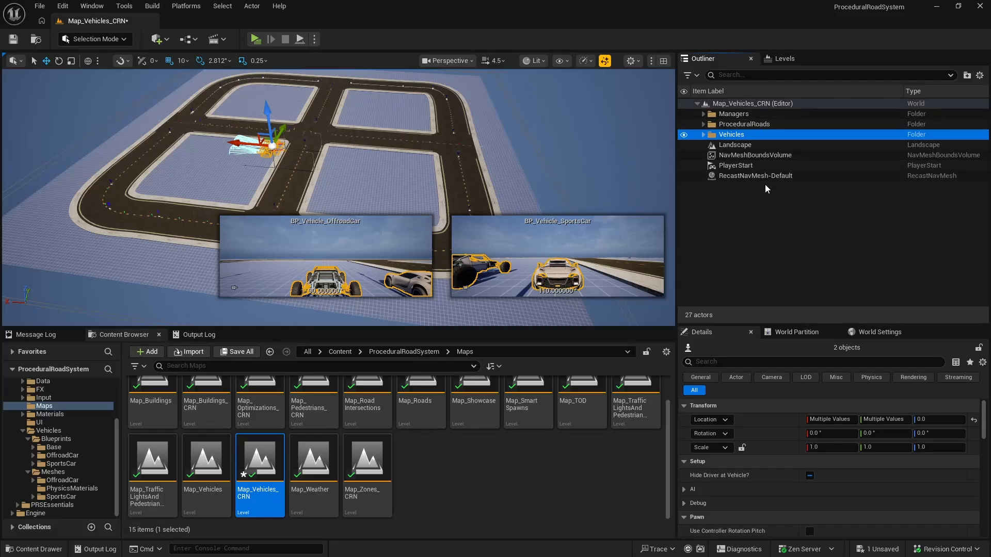
{"action": "left_click", "coordinate": [770, 200]}
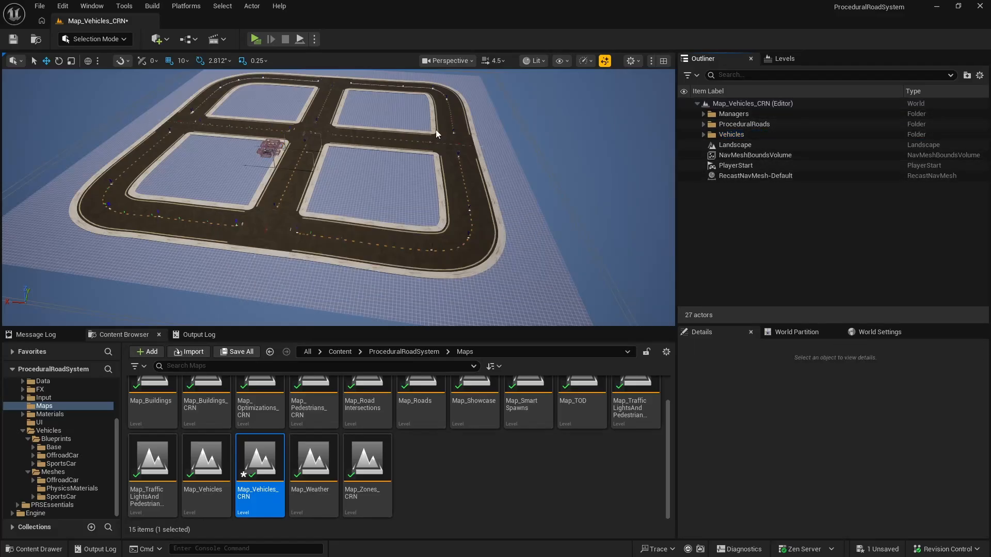
{"action": "left_click", "coordinate": [21, 42]}
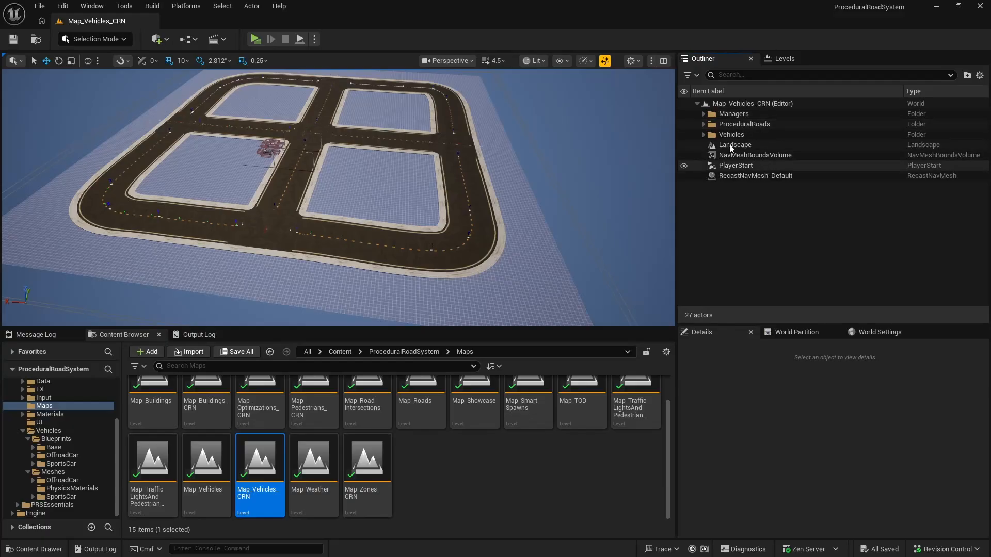
{"action": "left_click", "coordinate": [703, 135]}
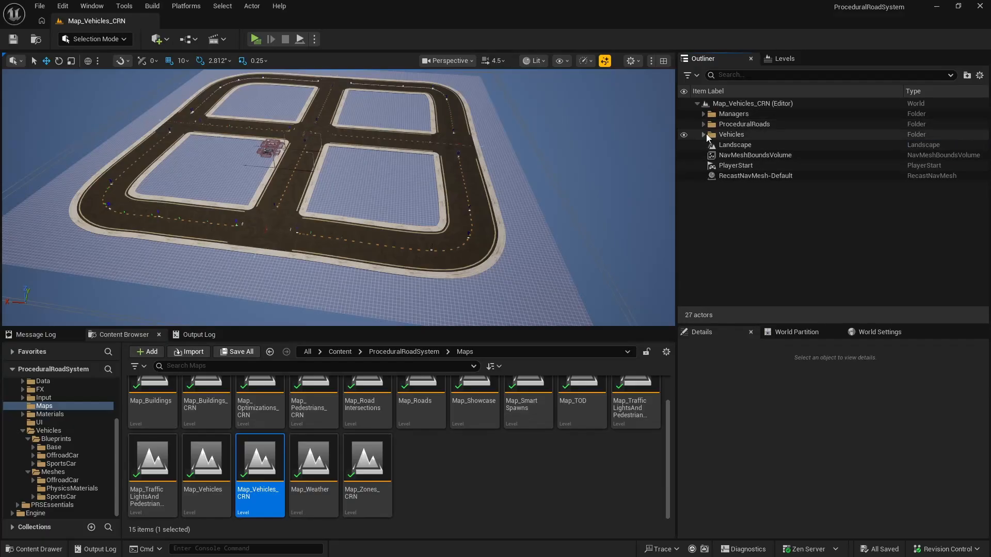
{"action": "left_click", "coordinate": [706, 135]}
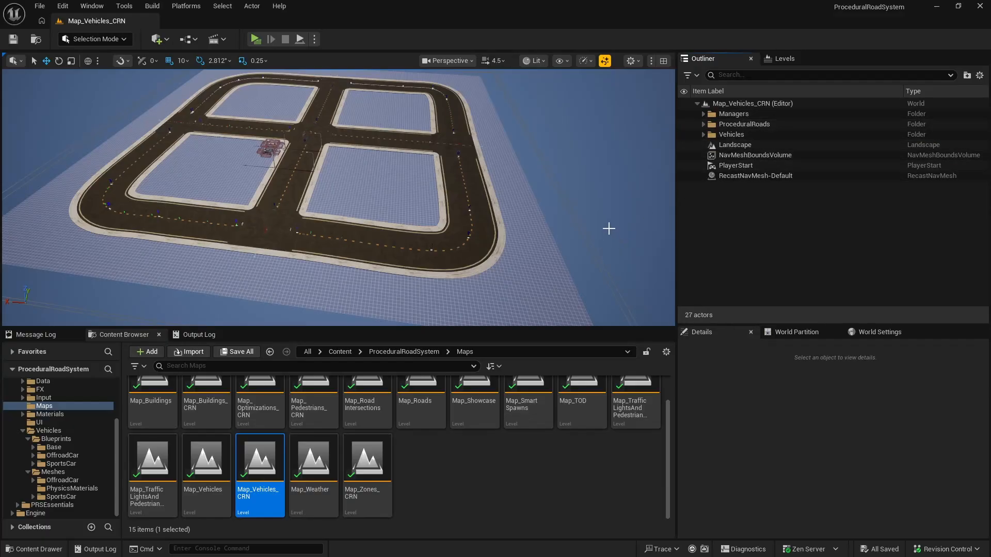
Step: Look over the road network in Map_Vehicles_CRN, then open the Map_Weather level
{"action": "right_click_drag", "start_coordinate": [321, 206], "coordinate": [96, 162]}
{"action": "key", "text": "w"}
{"action": "key", "text": "w"}
{"action": "left_click", "coordinate": [323, 467]}
{"action": "double_click", "coordinate": [323, 467]}
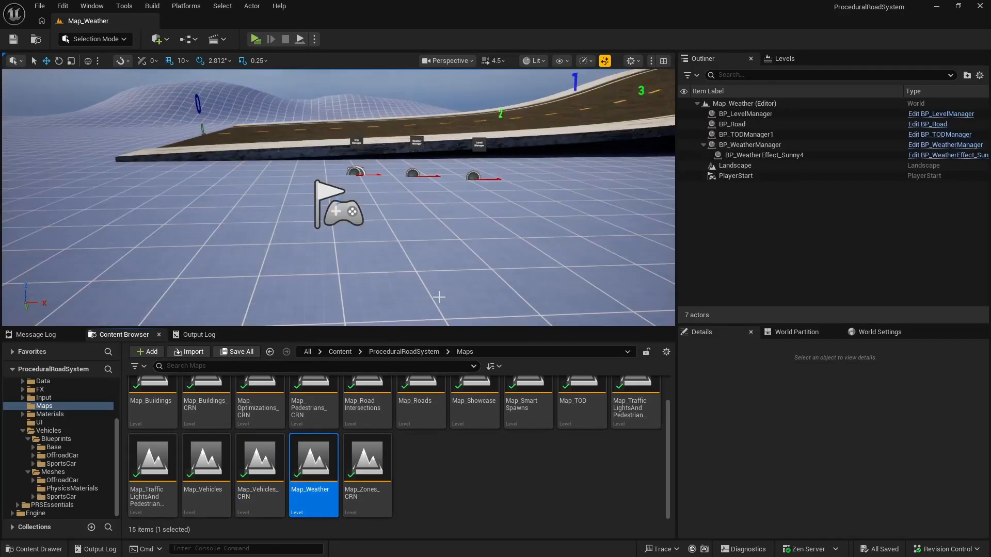
{"action": "right_click_drag", "start_coordinate": [473, 186], "coordinate": [505, 179]}
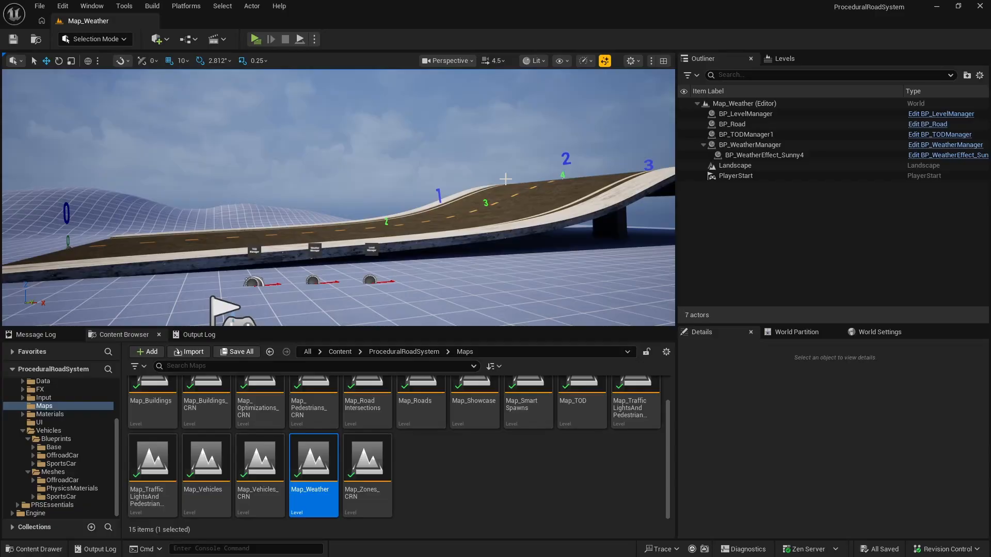
Step: Move BP_Road in Map_Weather into a new folder named ProceduralRoads
{"action": "left_click", "coordinate": [750, 123]}
{"action": "right_click", "coordinate": [763, 127]}
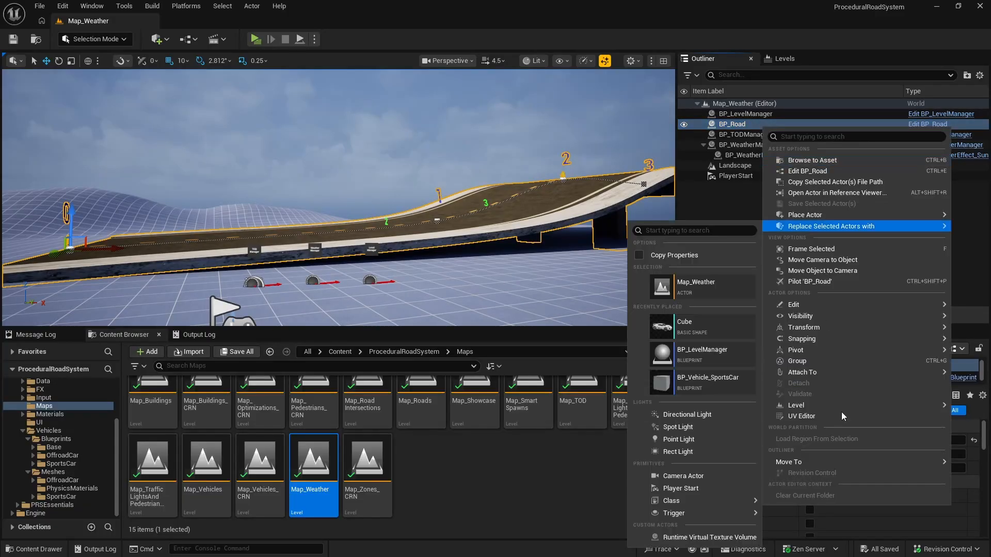
{"action": "mouse_move", "coordinate": [809, 459]}
{"action": "left_click", "coordinate": [722, 466]}
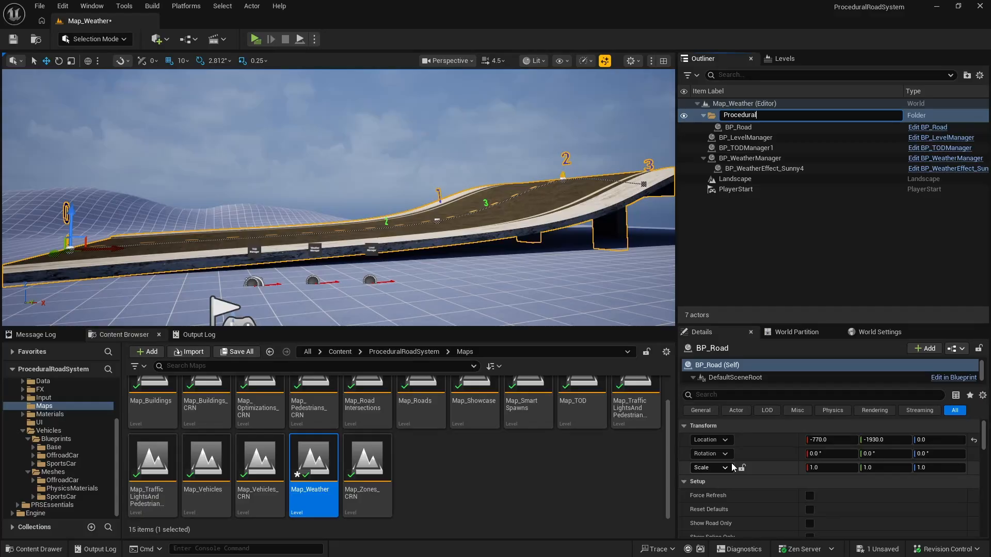
{"action": "type", "text": "ProceduralRoads"}
{"action": "key", "text": "Return"}
Step: Move BP_LevelManager, BP_TODManager1 and BP_WeatherManager in Map_Weather into a new folder named Managers
{"action": "left_click", "coordinate": [761, 135]}
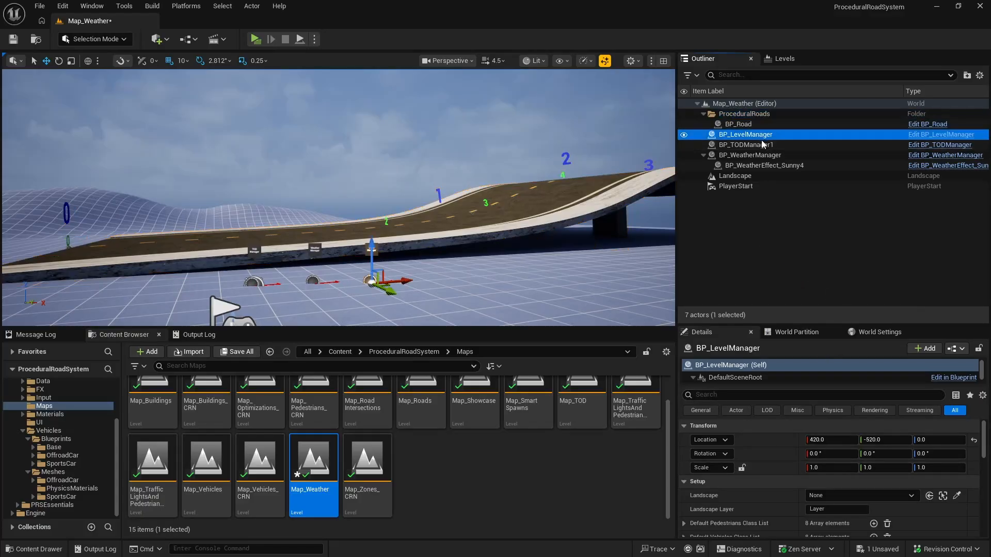
{"action": "left_click", "coordinate": [759, 145], "text": "shift"}
{"action": "left_click", "coordinate": [759, 156], "text": "ctrl"}
{"action": "right_click", "coordinate": [758, 155]}
{"action": "mouse_move", "coordinate": [794, 511]}
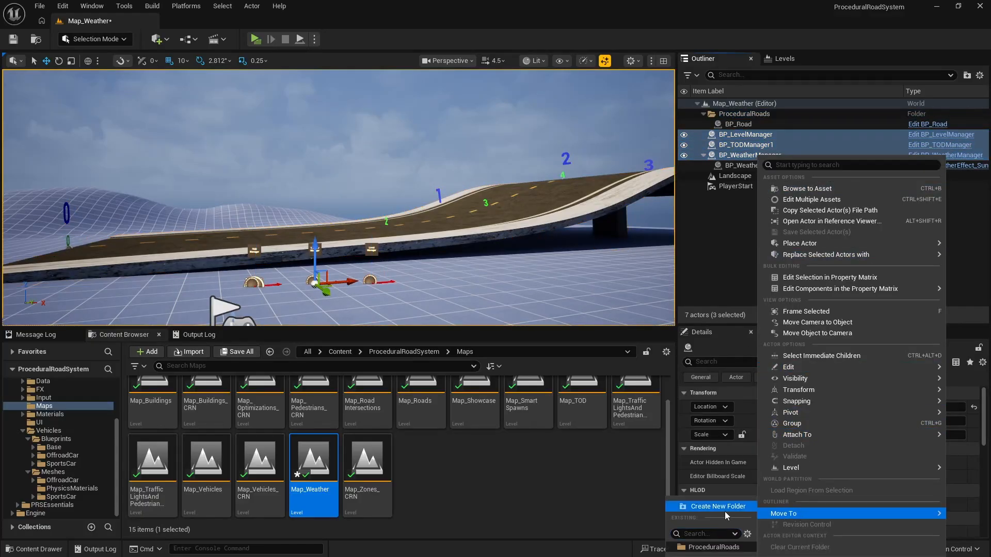
{"action": "left_click", "coordinate": [725, 512]}
{"action": "type", "text": "Managers"}
{"action": "key", "text": "Return"}
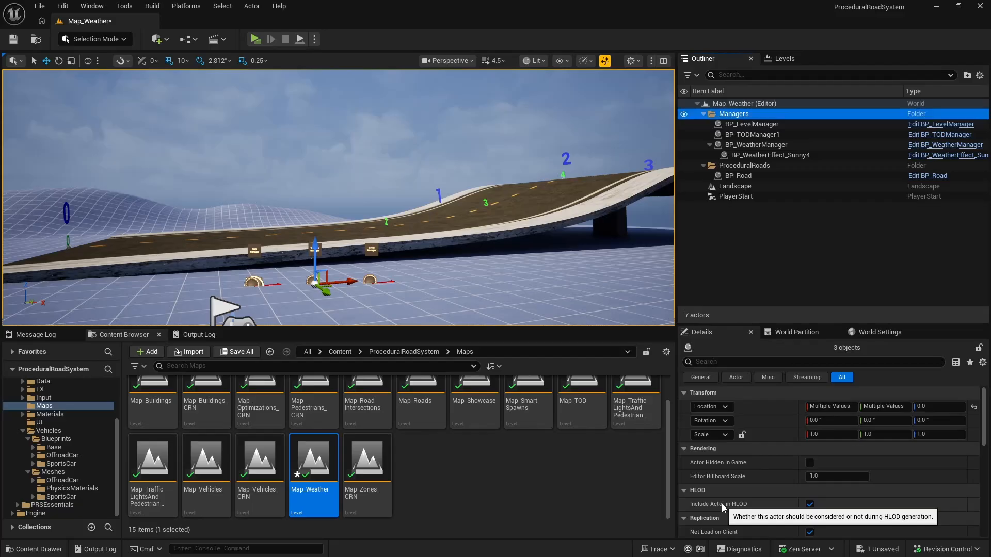
Step: Line up the managers by placing BP_WeatherManager at X 200, Y -600 and BP_LevelManager at X 300, Y -600, and save the level
{"action": "right_click_drag", "start_coordinate": [464, 232], "coordinate": [485, 310]}
{"action": "key", "text": "f"}
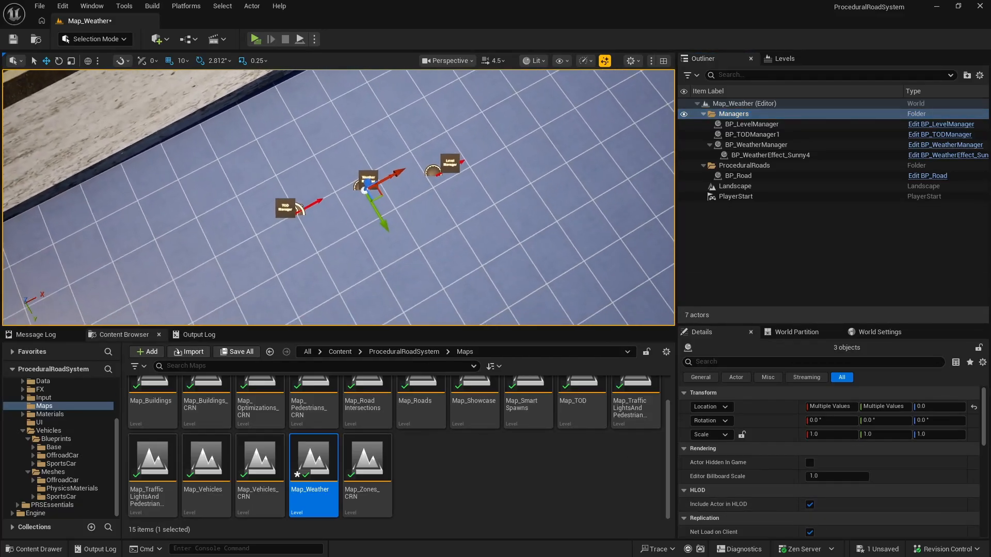
{"action": "left_click", "coordinate": [360, 188]}
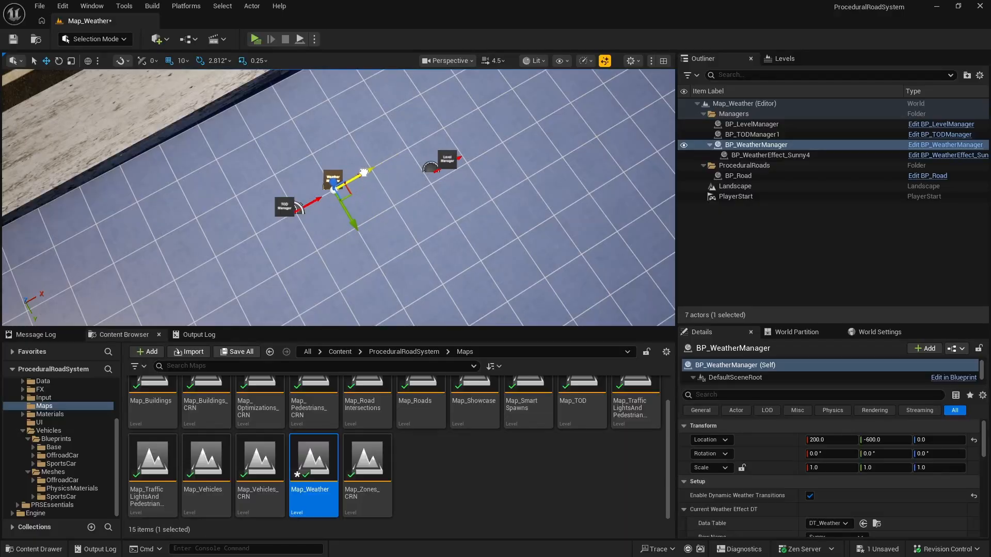
{"action": "left_click", "coordinate": [432, 166]}
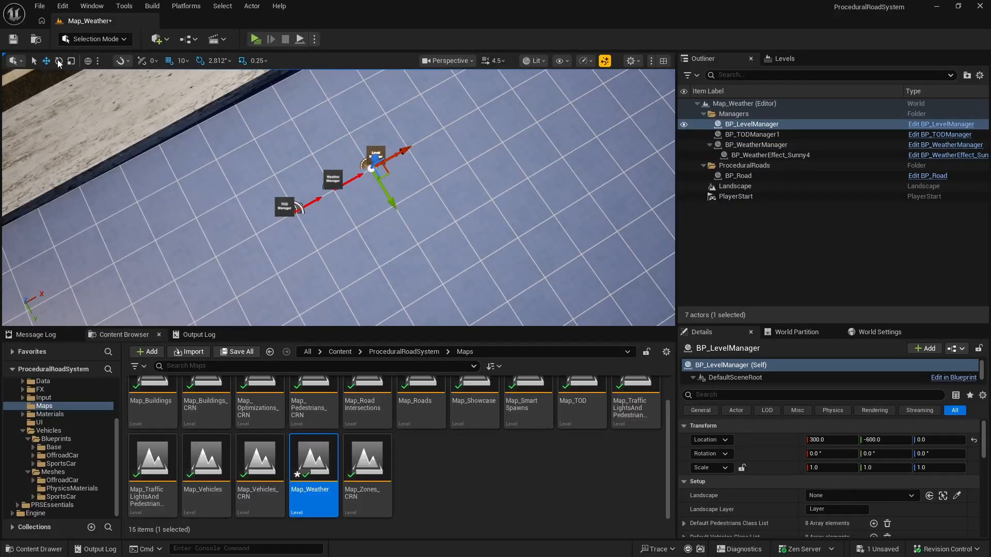
{"action": "left_click", "coordinate": [14, 40]}
Step: Open the Map_Zones_CRN level and look over its road network and zones
{"action": "right_click_drag", "start_coordinate": [360, 153], "coordinate": [402, 147]}
{"action": "key", "text": "s"}
{"action": "double_click", "coordinate": [378, 459]}
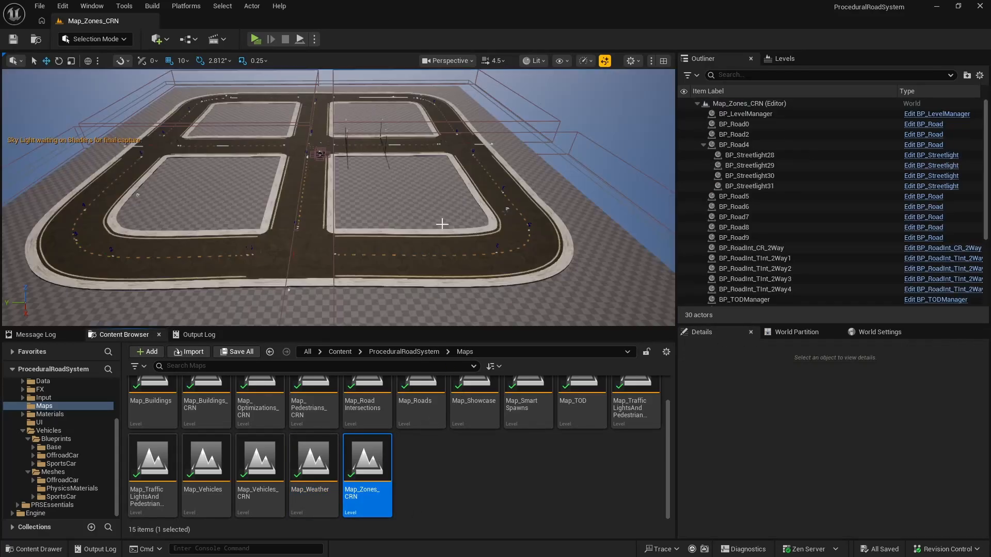
{"action": "right_click_drag", "start_coordinate": [442, 223], "coordinate": [555, 206]}
{"action": "key", "text": "a"}
{"action": "key", "text": "w"}
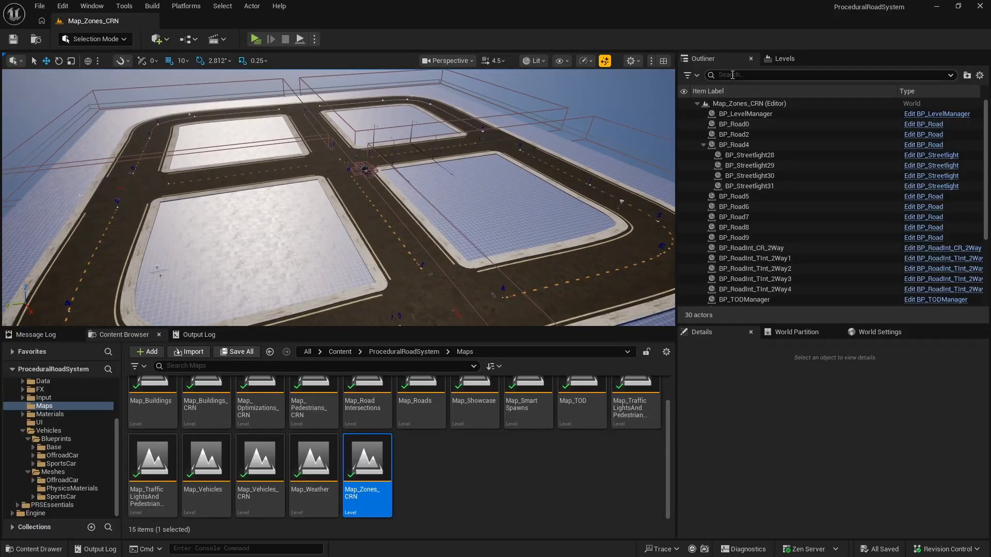
Step: Filter the level's actors by "road" and move all BP_Road and BP_RoadInt actors into a new folder
{"action": "left_click", "coordinate": [732, 75]}
{"action": "type", "text": "road"}
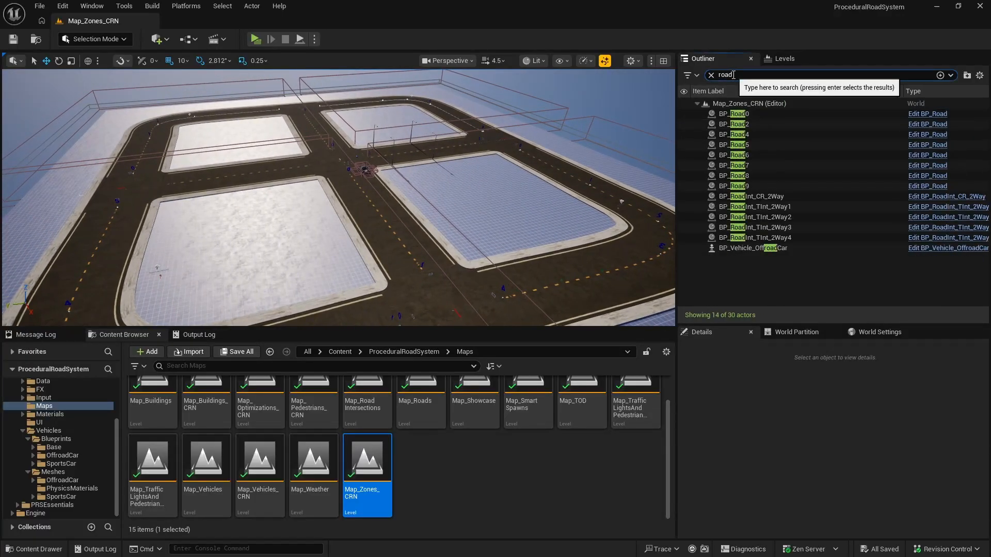
{"action": "left_click", "coordinate": [761, 113]}
{"action": "left_click", "coordinate": [768, 238], "text": "shift"}
{"action": "right_click", "coordinate": [767, 239]}
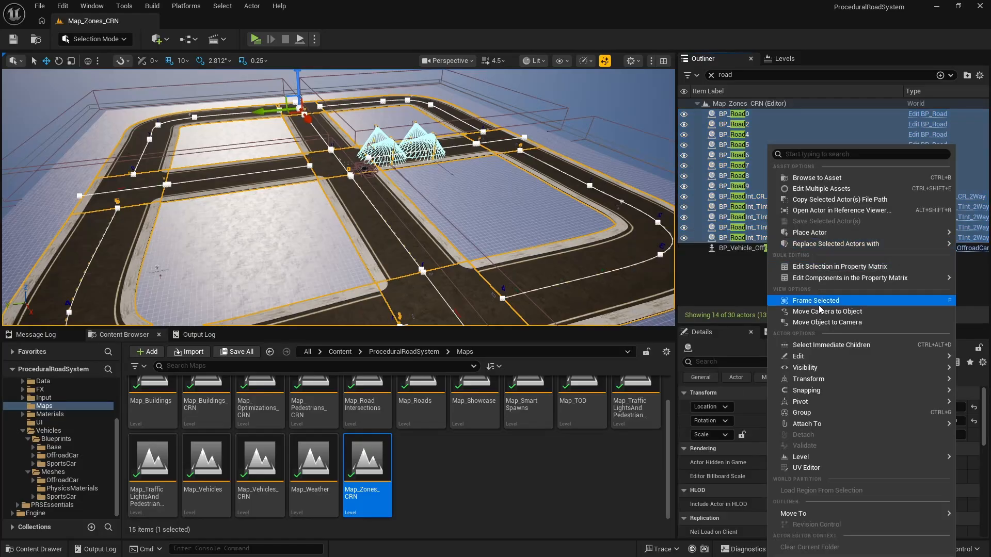
{"action": "mouse_move", "coordinate": [804, 511]}
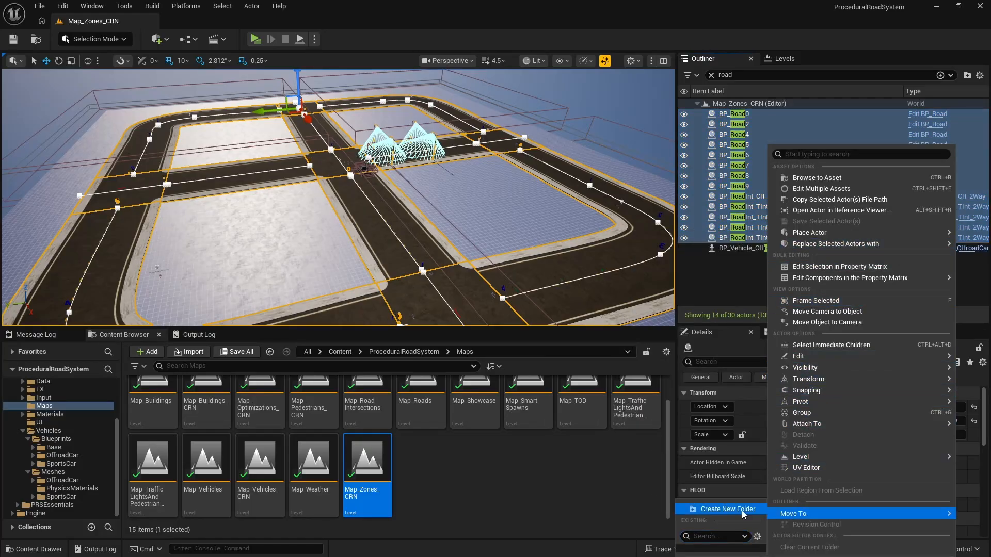
{"action": "left_click", "coordinate": [728, 510]}
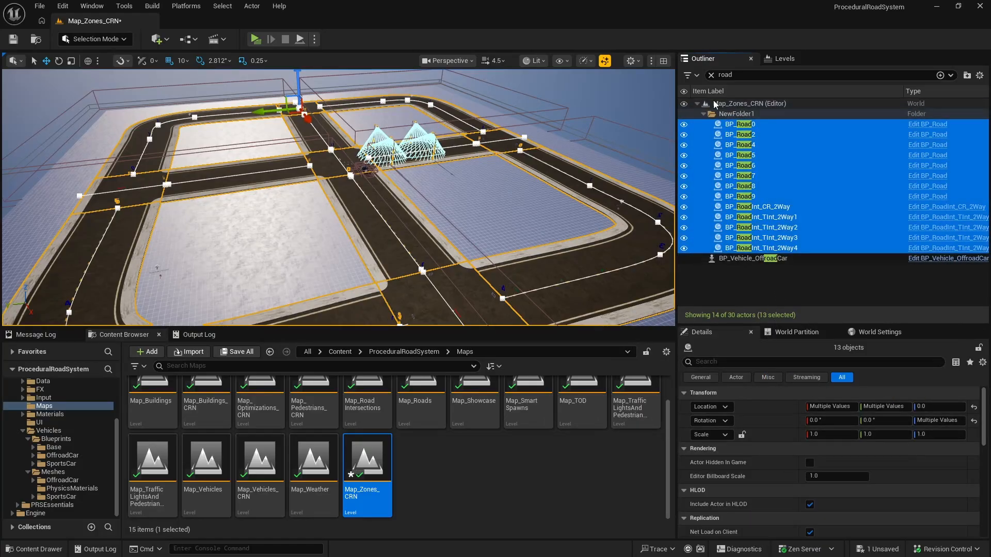
Step: Clear the actor filter, name the new road folder ProceduralRoads and collapse it
{"action": "left_click", "coordinate": [711, 75]}
{"action": "left_click", "coordinate": [738, 115]}
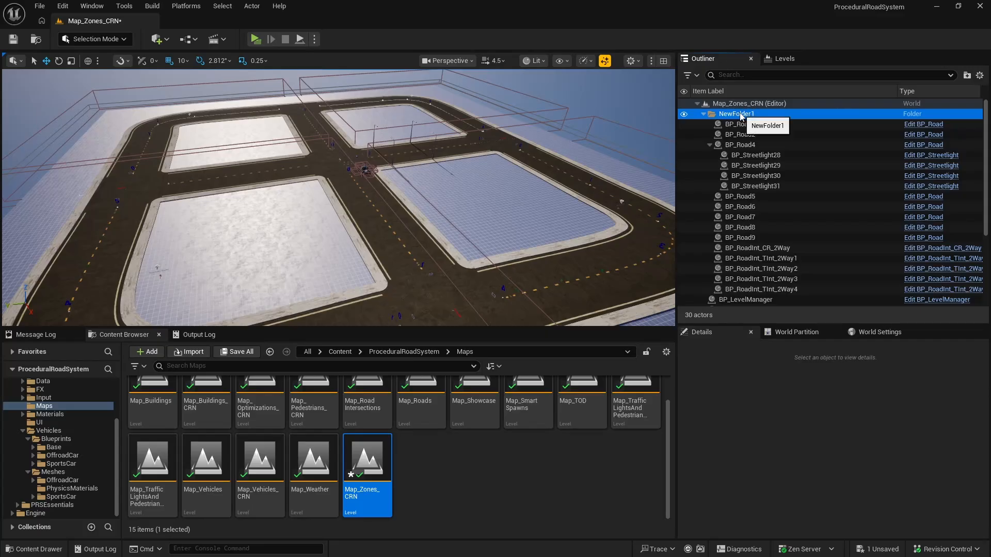
{"action": "key", "text": "F2"}
{"action": "type", "text": "Procedur"}
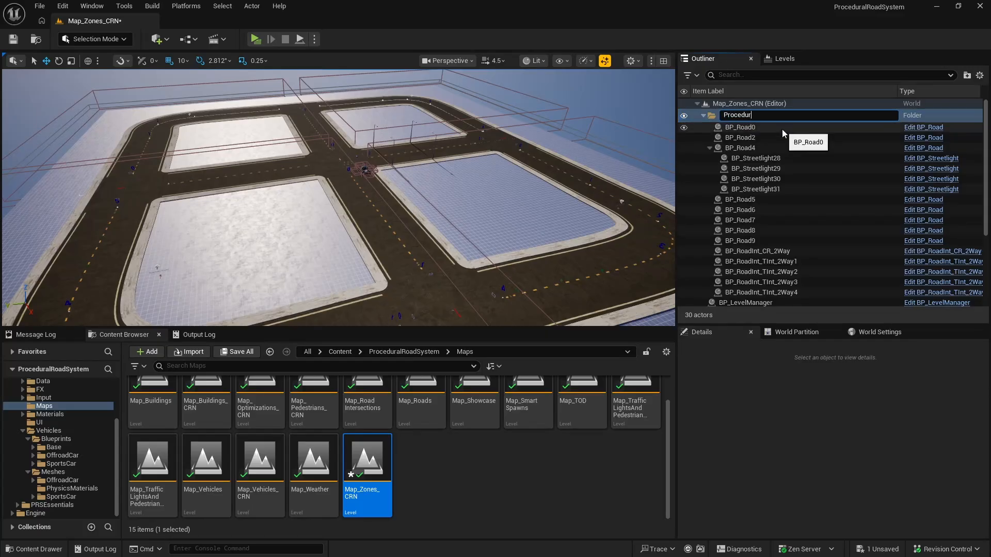
{"action": "type", "text": "alRoads"}
{"action": "key", "text": "Return"}
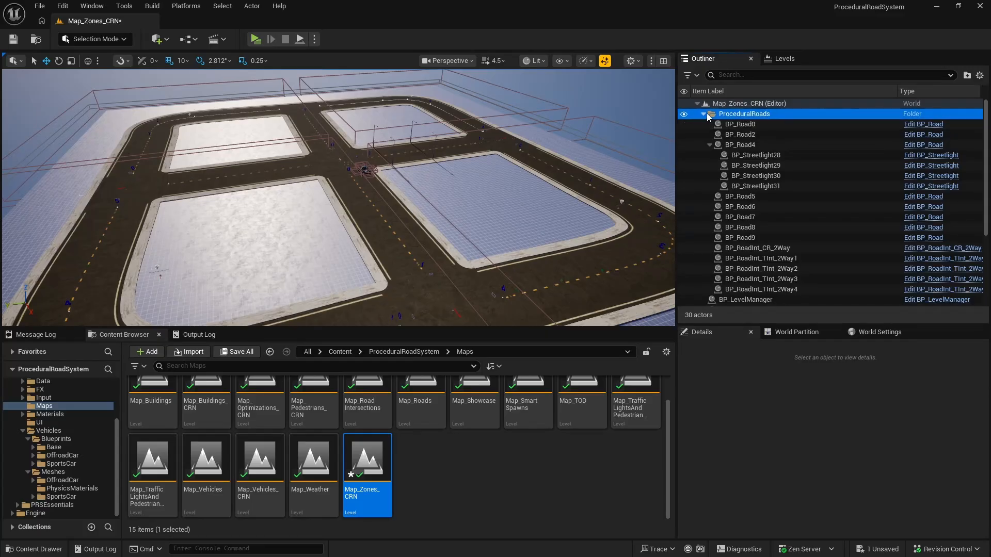
{"action": "left_click", "coordinate": [703, 114]}
Step: Move BP_LevelManager, BP_TODManager and BP_WeatherManager into a new folder named Managers
{"action": "left_click", "coordinate": [756, 125]}
{"action": "left_click", "coordinate": [756, 134], "text": "ctrl"}
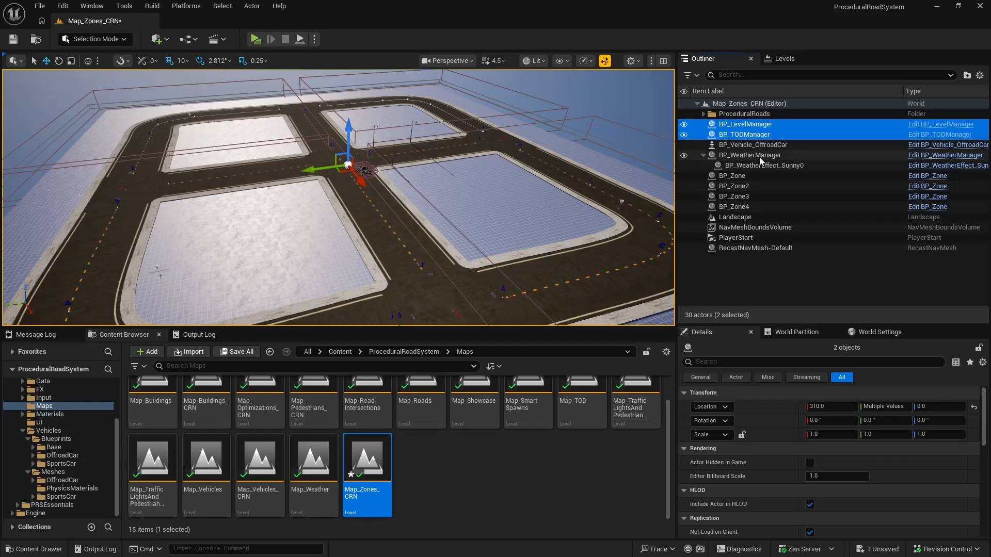
{"action": "left_click", "coordinate": [757, 155], "text": "ctrl"}
{"action": "right_click", "coordinate": [760, 157]}
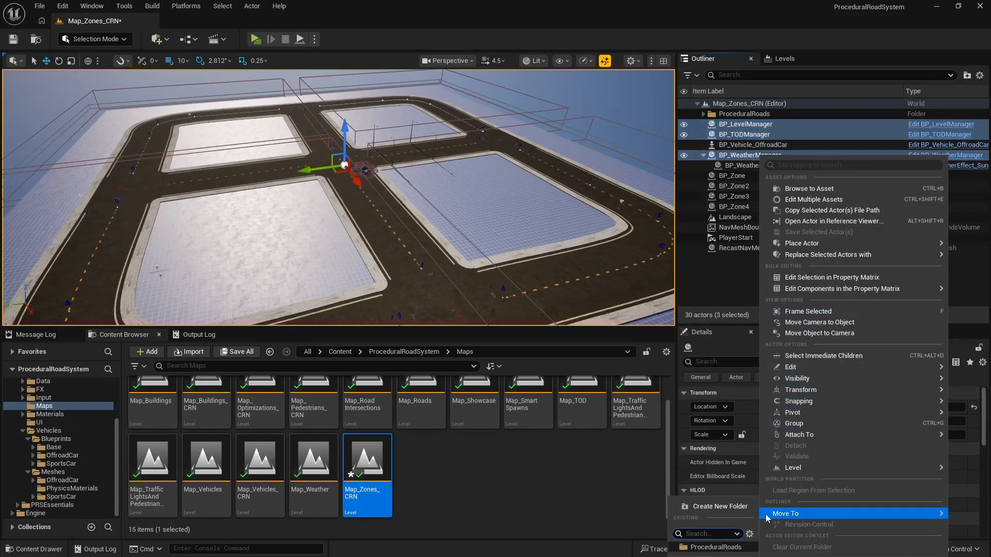
{"action": "mouse_move", "coordinate": [766, 514]}
{"action": "left_click", "coordinate": [702, 507]}
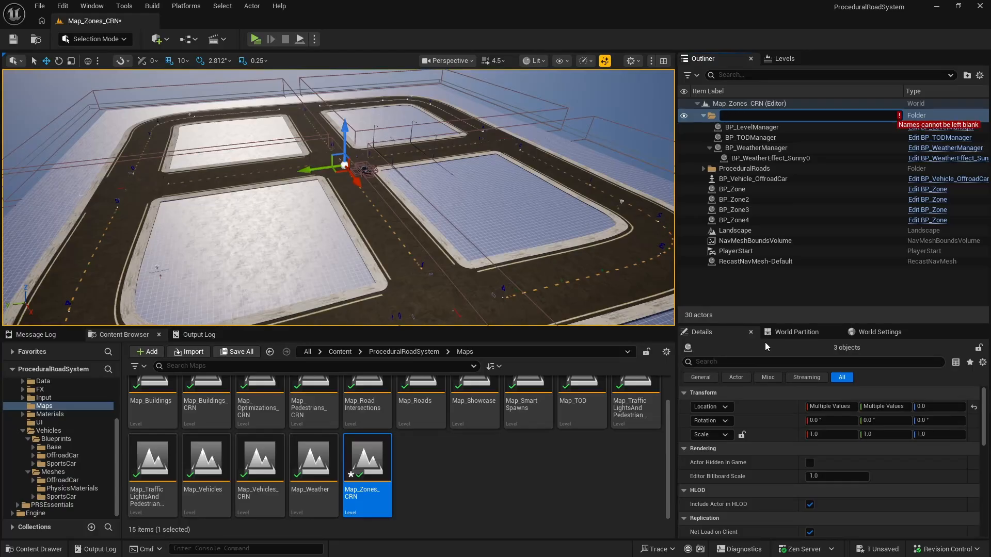
{"action": "type", "text": "Managers"}
{"action": "key", "text": "Return"}
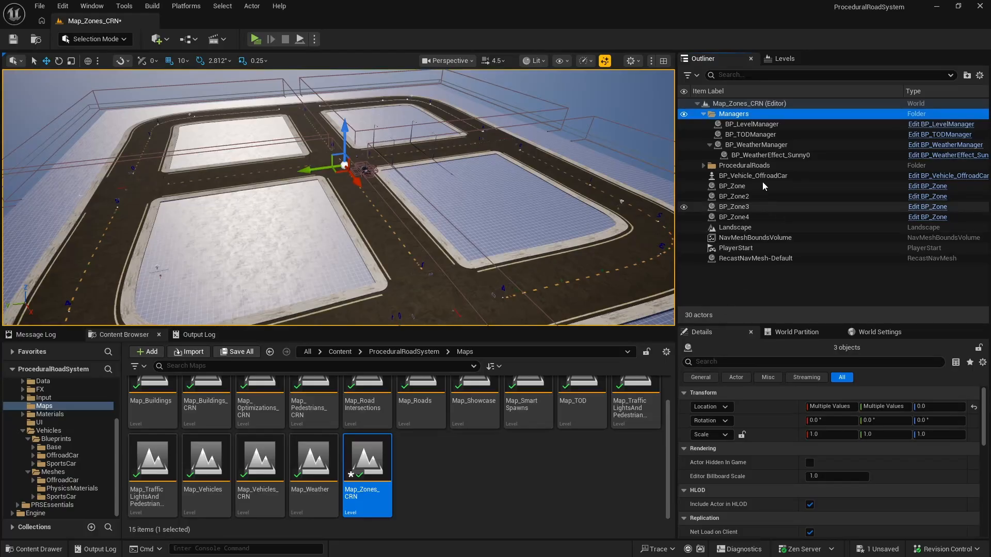
Step: Move BP_Zone, BP_Zone2, BP_Zone3 and BP_Zone4 into a new folder named SZones
{"action": "left_click", "coordinate": [749, 187]}
{"action": "left_click", "coordinate": [754, 206], "text": "shift"}
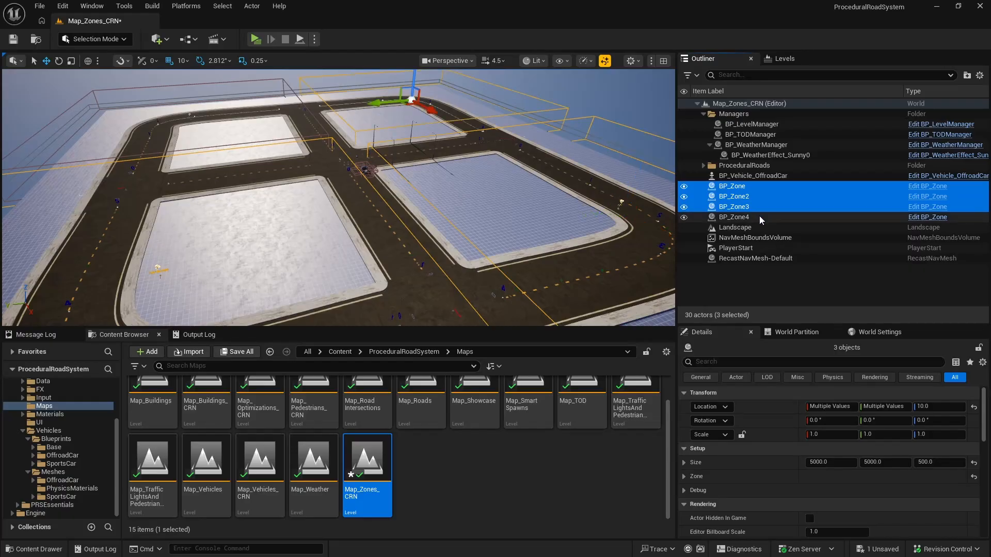
{"action": "left_click", "coordinate": [759, 216], "text": "shift"}
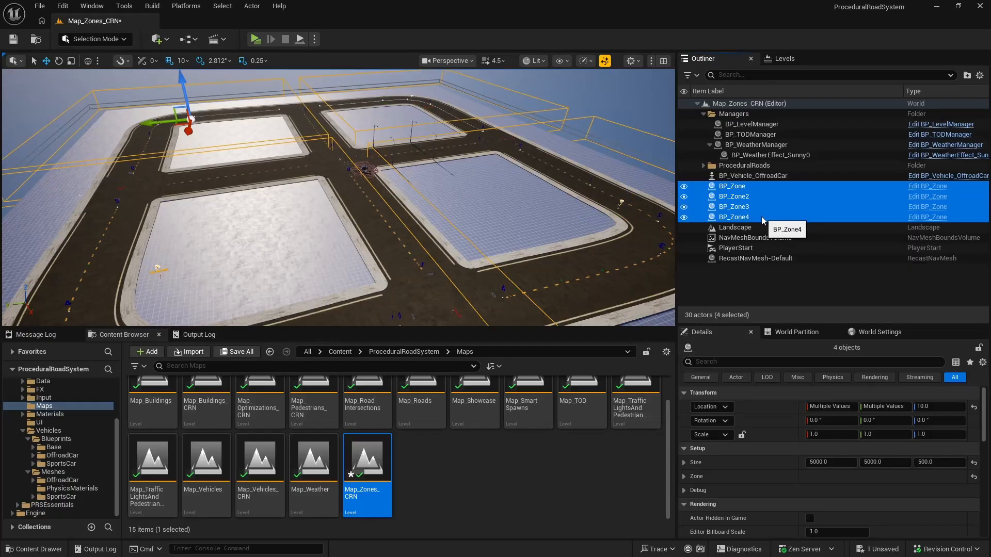
{"action": "right_click", "coordinate": [800, 217]}
{"action": "mouse_move", "coordinate": [794, 512]}
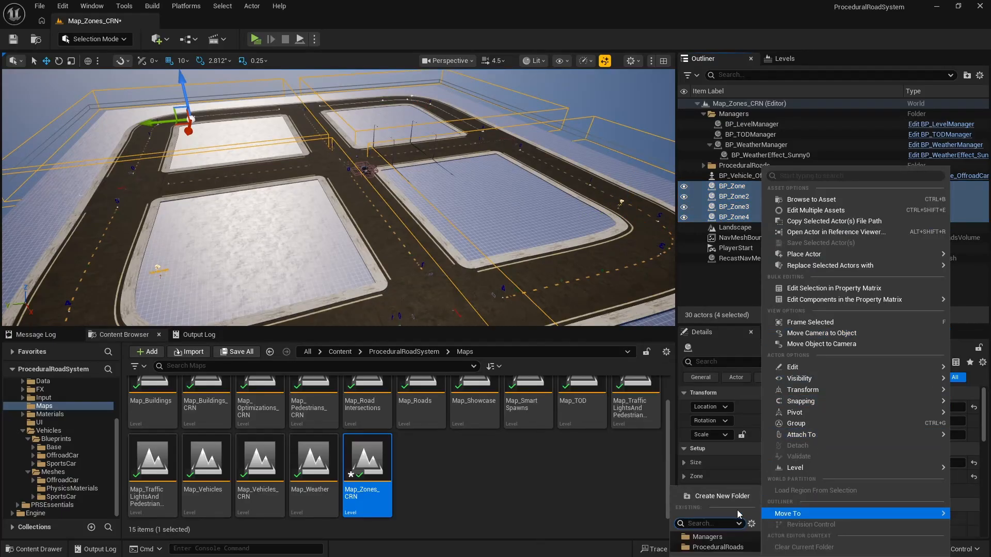
{"action": "left_click", "coordinate": [729, 496]}
{"action": "type", "text": "SZones"}
{"action": "key", "text": "Return"}
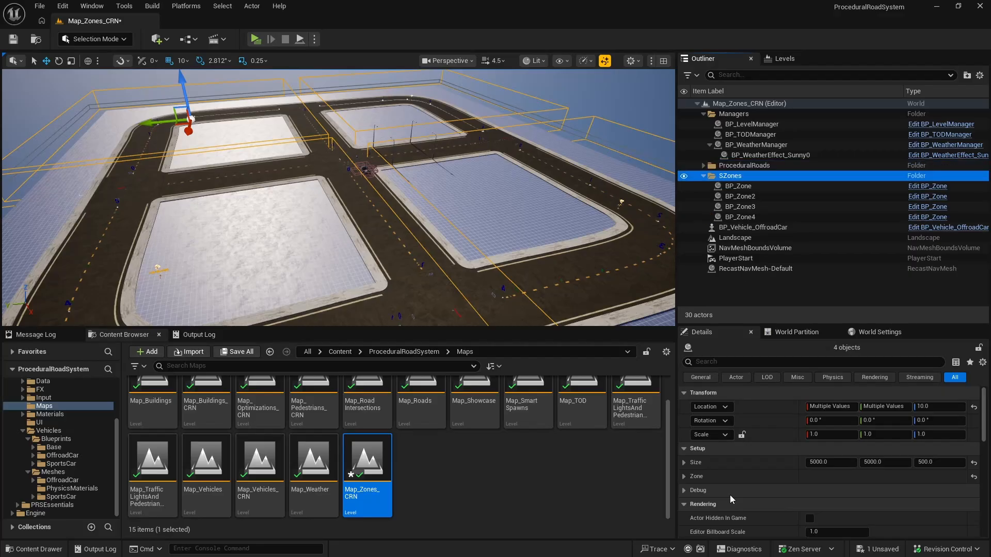
Step: Rename the SZones folder to Zones and collapse the Managers and Zones folders
{"action": "key", "text": "F2"}
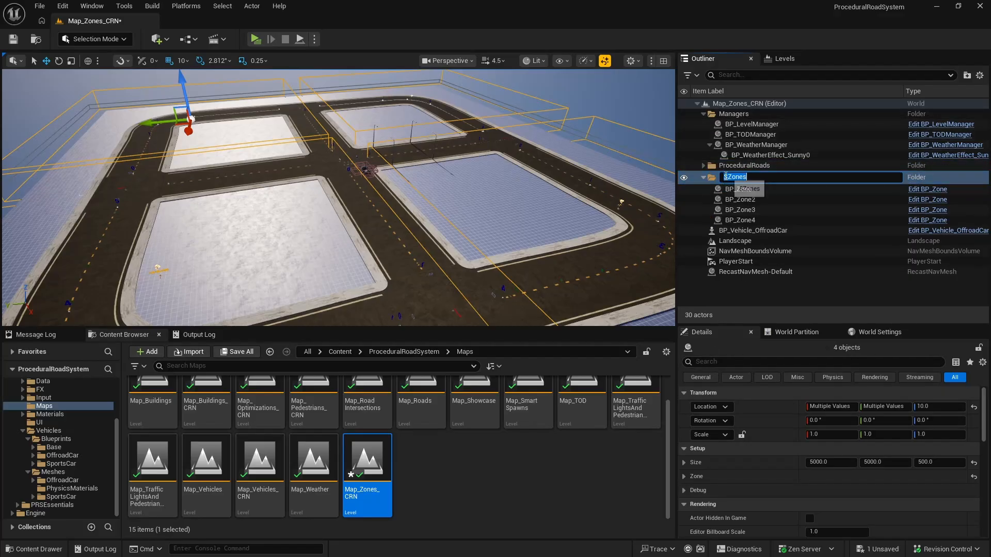
{"action": "key", "text": "Home"}
{"action": "key", "text": "Delete"}
{"action": "key", "text": "Return"}
{"action": "left_click", "coordinate": [702, 114]}
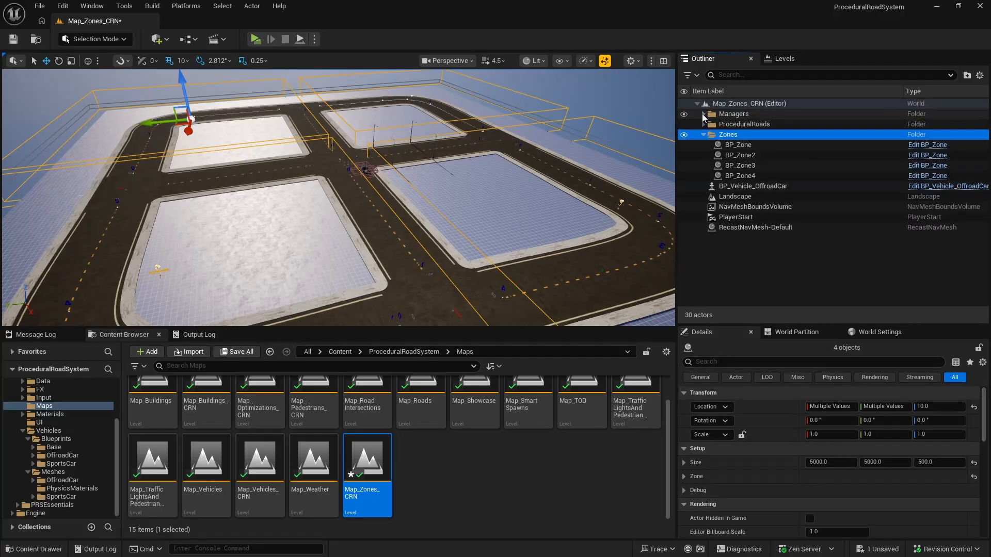
{"action": "left_click", "coordinate": [703, 134]}
Step: Move BP_Vehicle_OffroadCar into a new folder named Vehicles and collapse the folder
{"action": "left_click", "coordinate": [758, 145]}
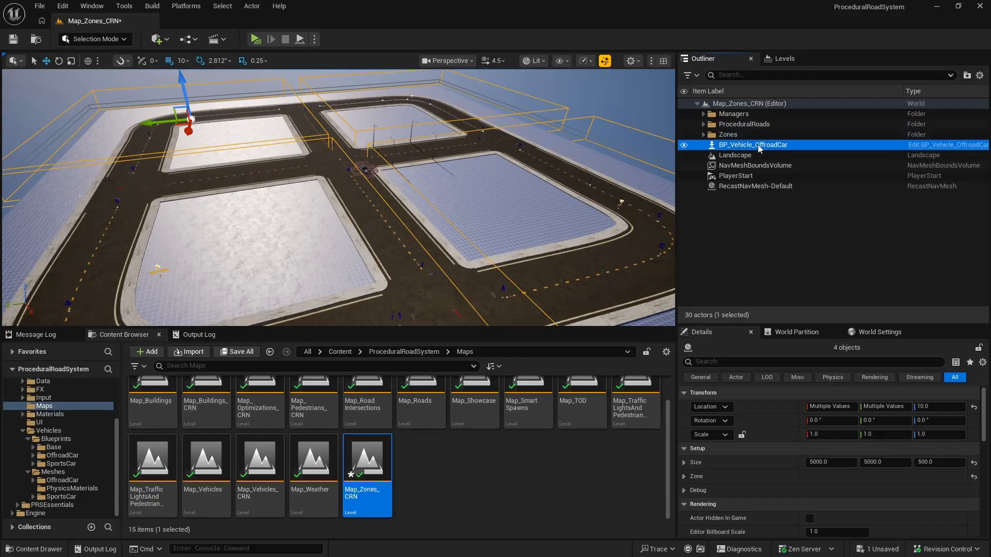
{"action": "right_click", "coordinate": [767, 146]}
{"action": "mouse_move", "coordinate": [800, 479]}
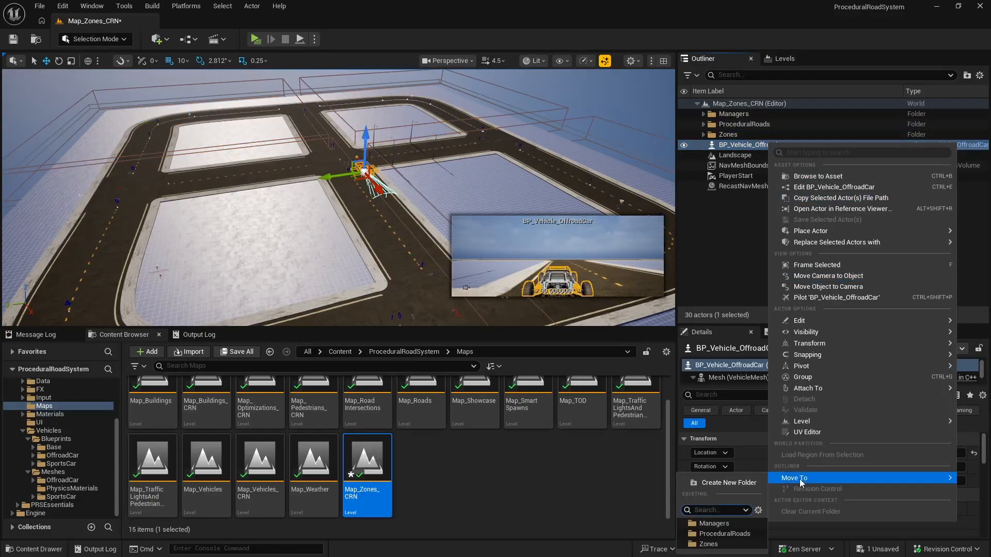
{"action": "left_click", "coordinate": [749, 483]}
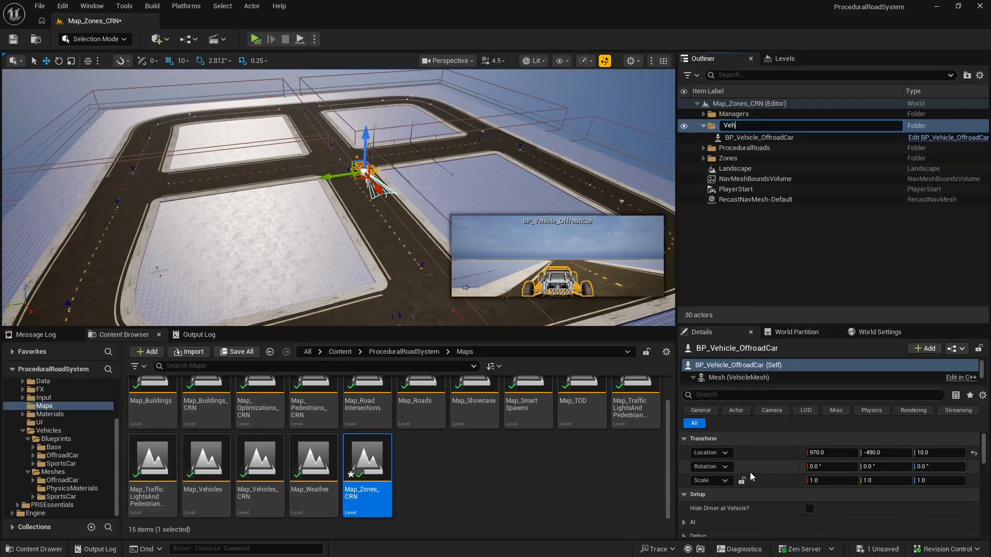
{"action": "key", "text": "Return"}
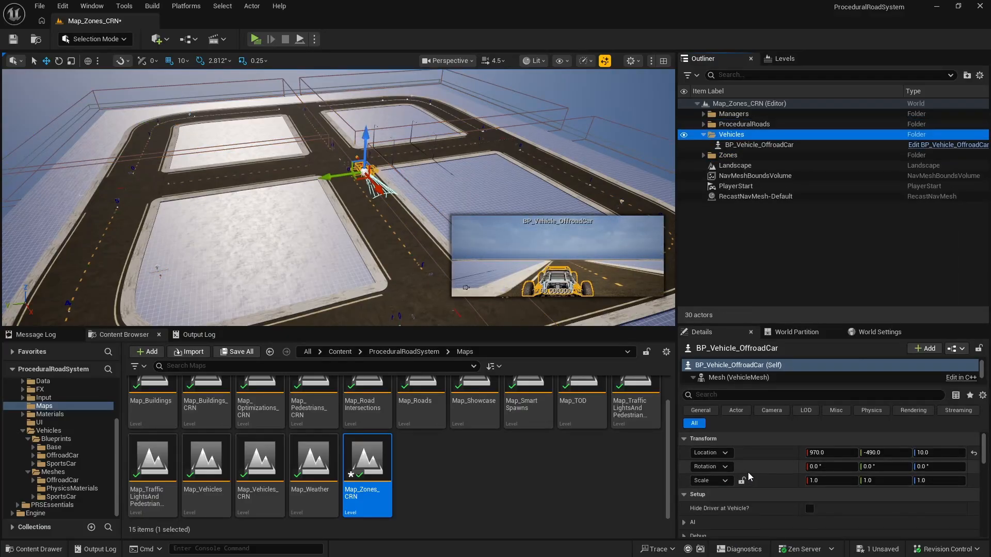
{"action": "left_click", "coordinate": [703, 135]}
Step: Save the Map_Zones_CRN level and all other modified files
{"action": "key", "text": "f"}
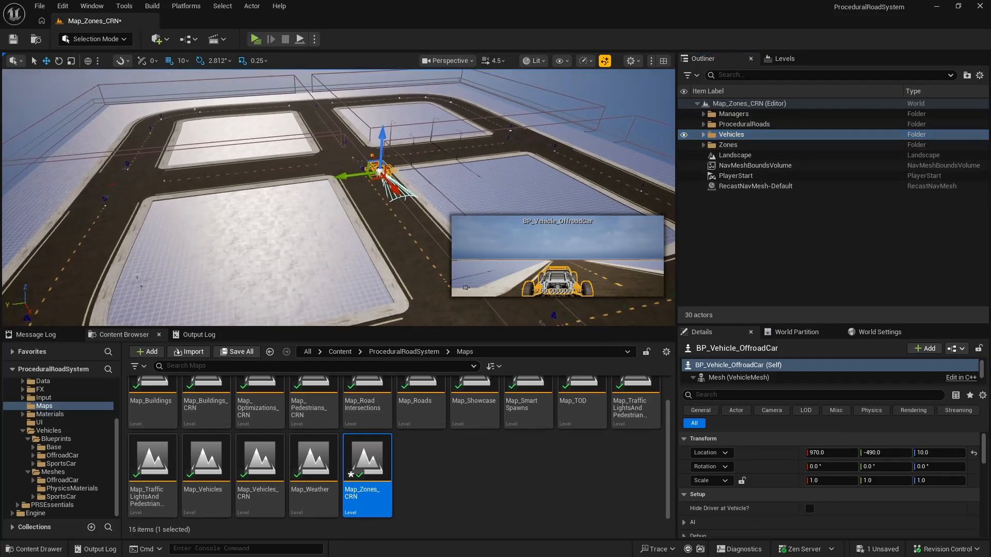
{"action": "right_click_drag", "start_coordinate": [378, 209], "coordinate": [327, 202]}
{"action": "left_click", "coordinate": [21, 39]}
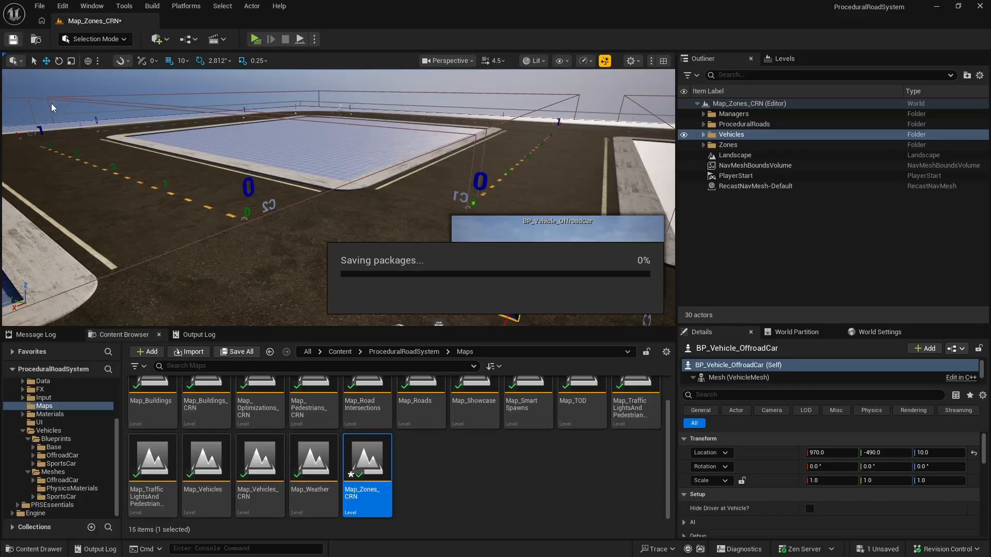
{"action": "left_click", "coordinate": [36, 6]}
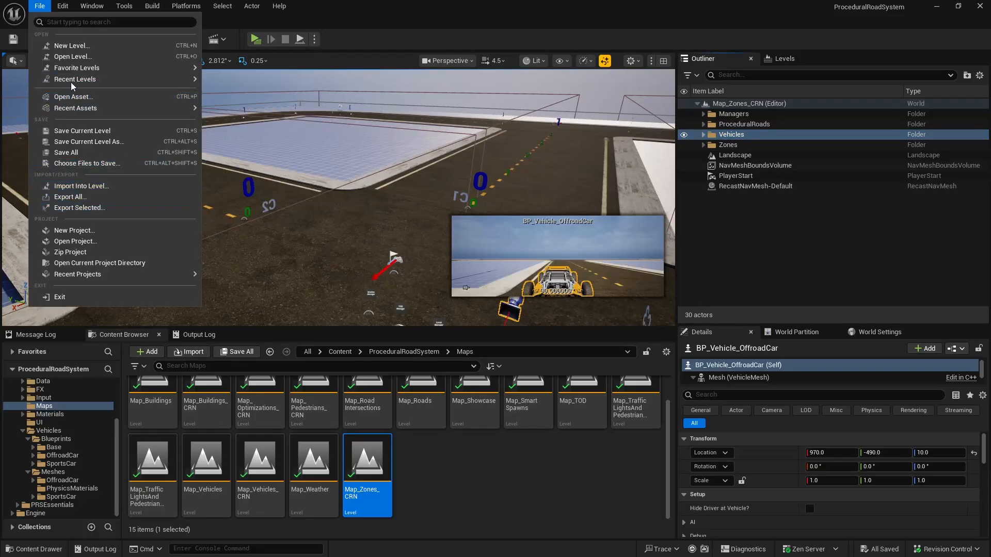
{"action": "left_click", "coordinate": [79, 154]}
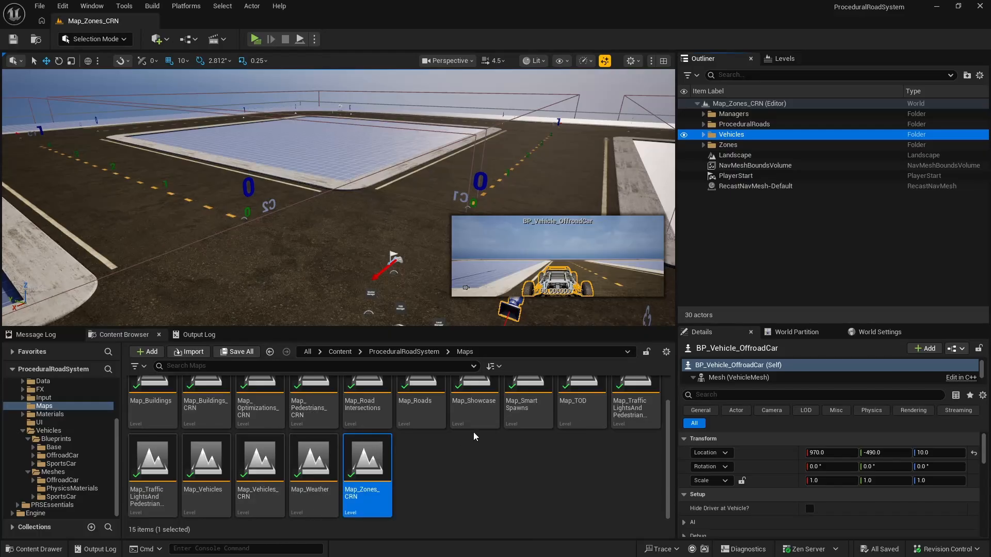
Step: Play Map_Zones_CRN, run the character along the road to check the traffic and pedestrians, and stop the preview
{"action": "scroll", "coordinate": [452, 423], "scroll_direction": "up", "scroll_amount": 1}
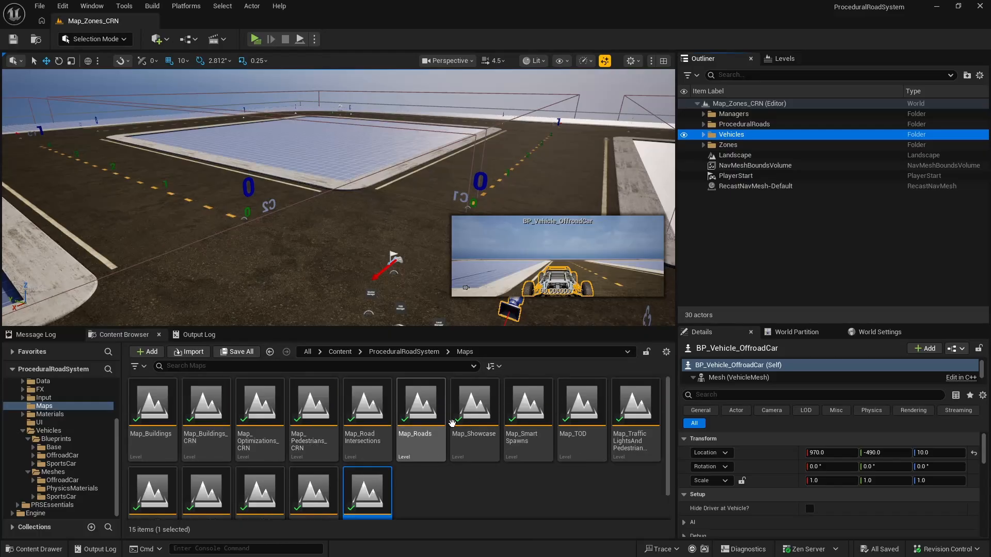
{"action": "left_click", "coordinate": [255, 42]}
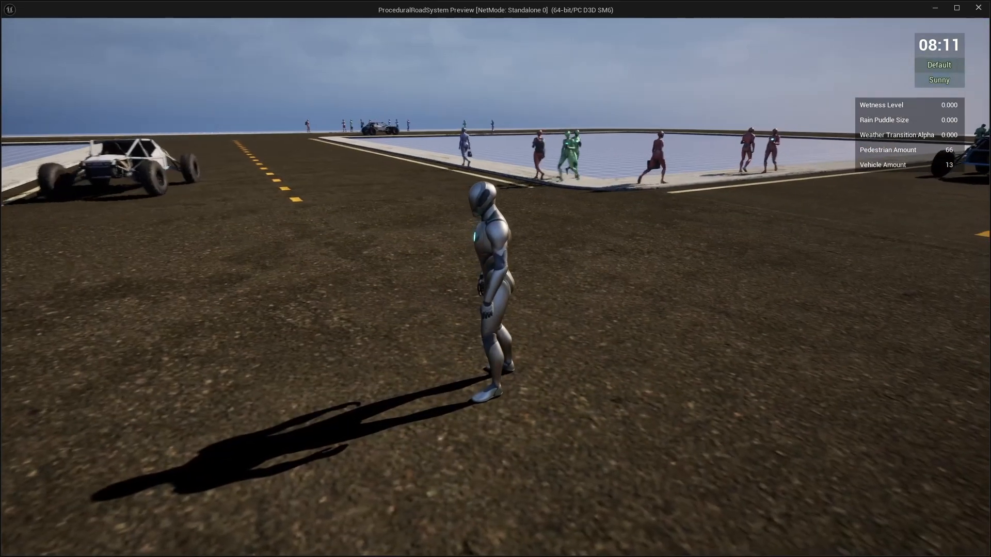
{"action": "key", "text": "w"}
{"action": "key", "text": "w"}
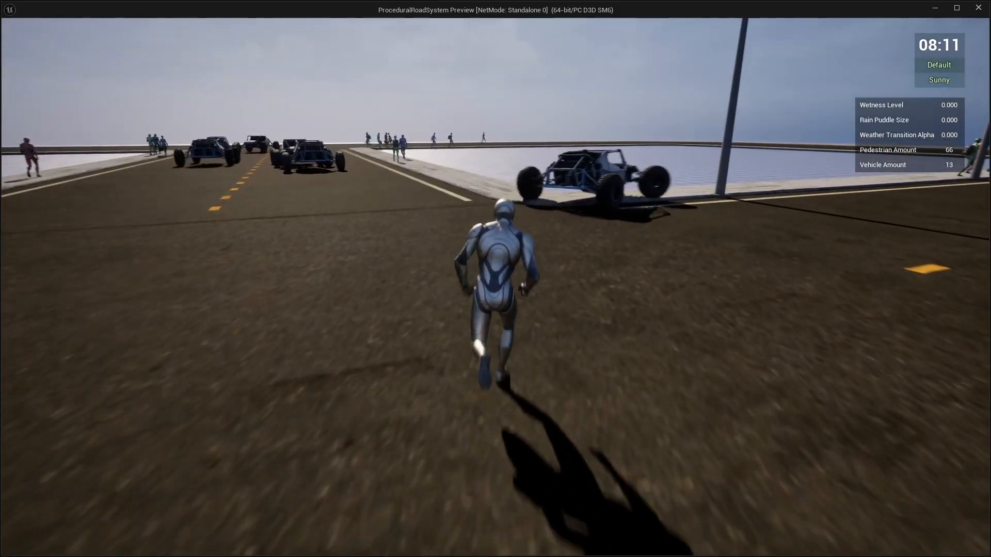
{"action": "key", "text": "Escape"}
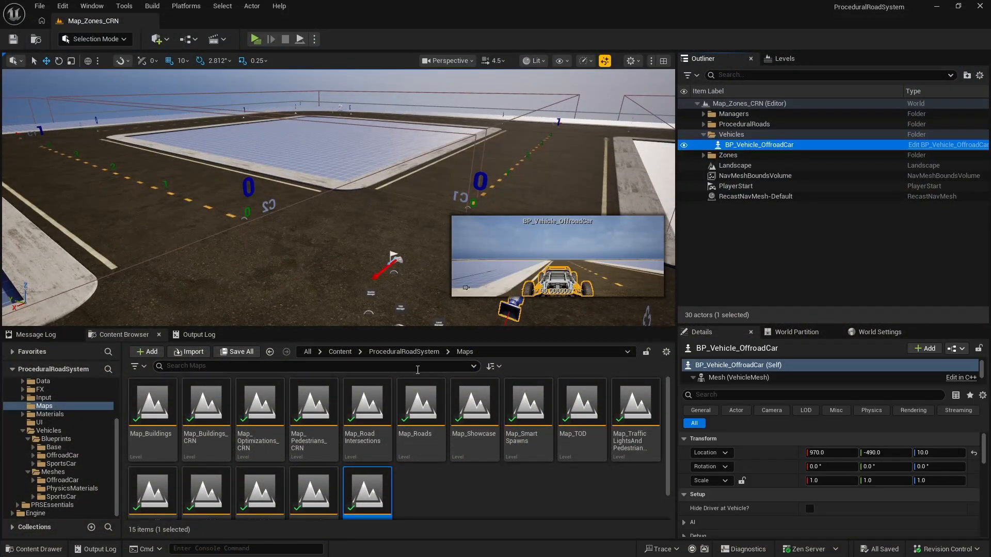
Step: Open the Map_TrafficLightsAndPedestrianCrossings_CRN level and look over its road network, buildings, traffic lights and crossings in a widened viewport
{"action": "scroll", "coordinate": [445, 413], "scroll_direction": "down", "scroll_amount": 2}
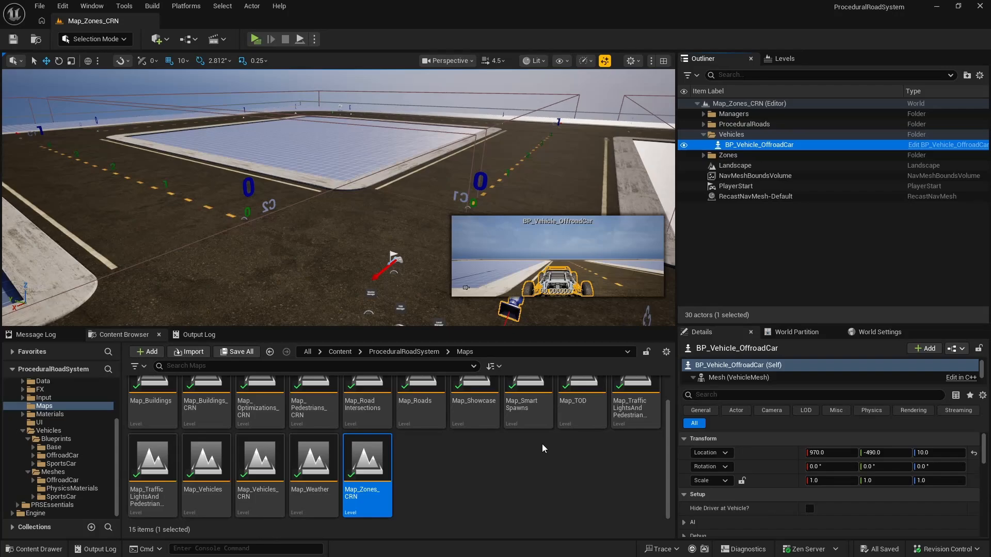
{"action": "double_click", "coordinate": [163, 474]}
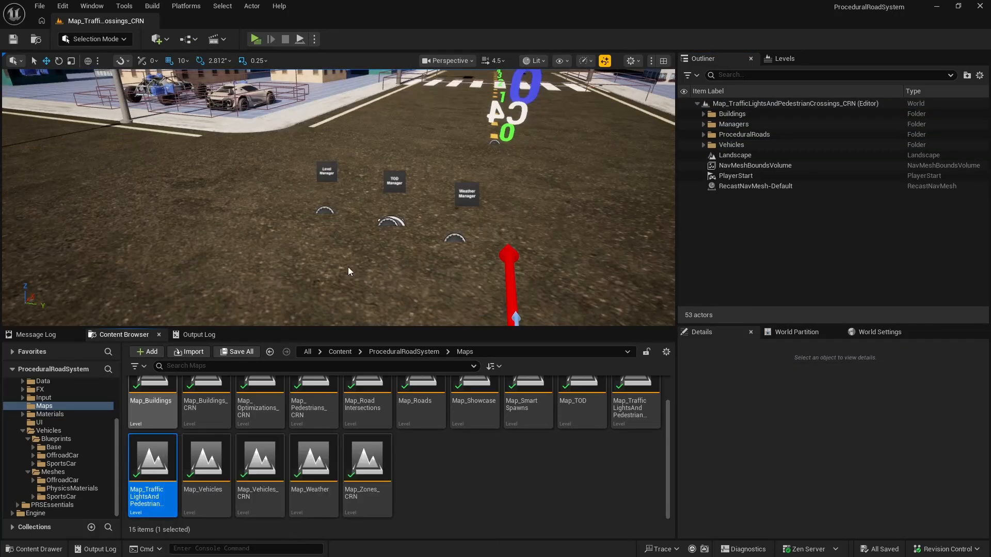
{"action": "left_click_drag", "start_coordinate": [677, 240], "coordinate": [789, 239]}
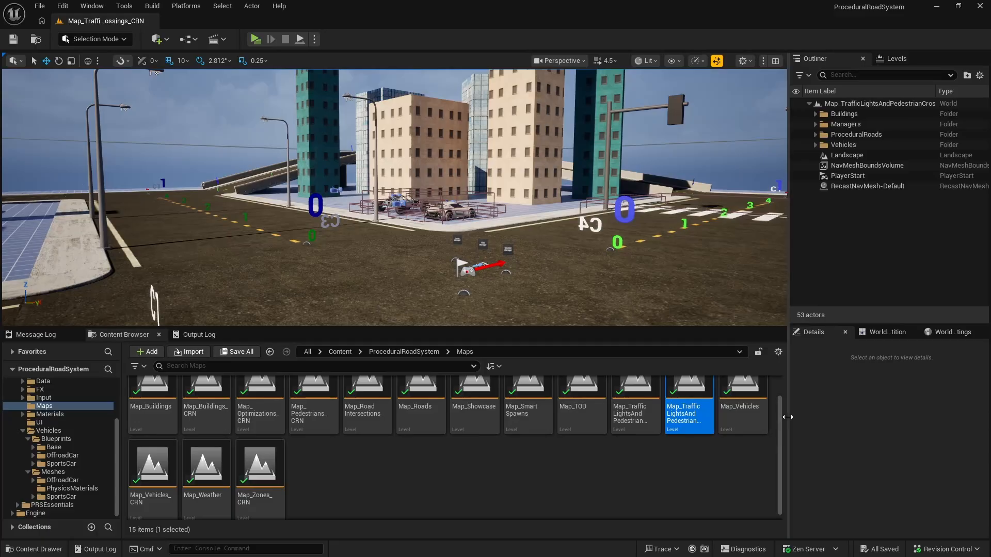
{"action": "left_click_drag", "start_coordinate": [788, 419], "coordinate": [704, 419]}
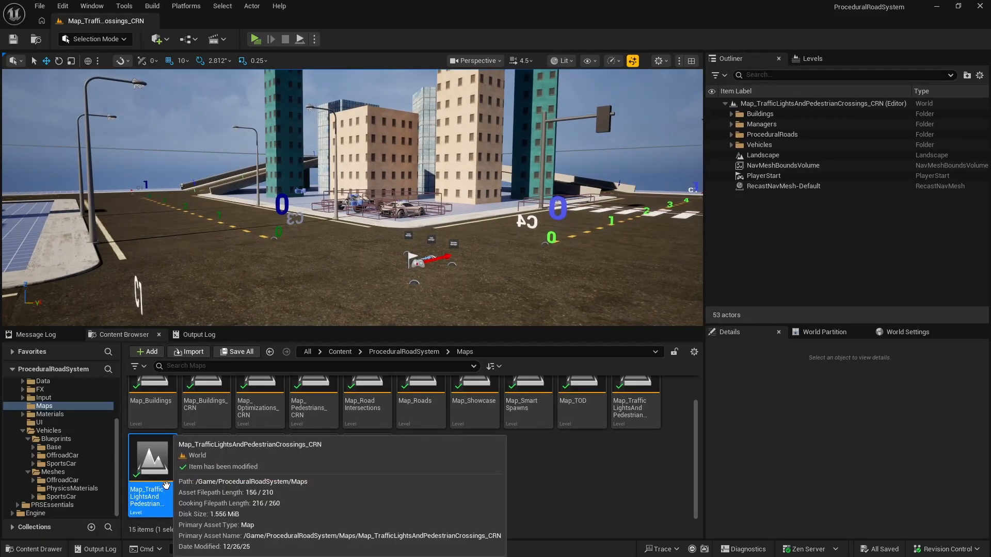
{"action": "right_click_drag", "start_coordinate": [349, 219], "coordinate": [429, 230]}
{"action": "key", "text": "s"}
{"action": "key", "text": "a"}
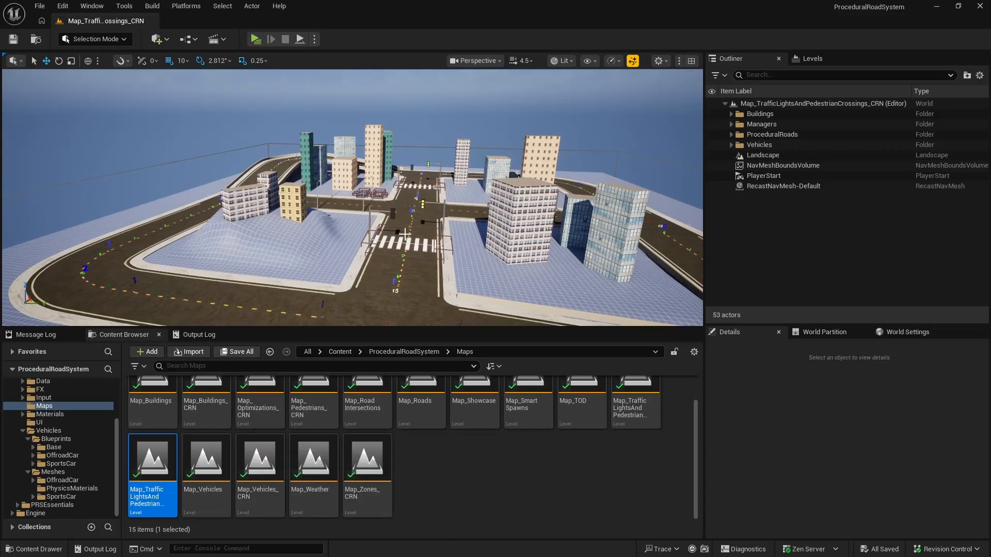
{"action": "right_click_drag", "start_coordinate": [405, 234], "coordinate": [382, 248]}
{"action": "key", "text": "w"}
Step: Duplicate the traffic lights and pedestrian crossings level in the Maps folder as Map_Final and open the copy
{"action": "right_click", "coordinate": [164, 453]}
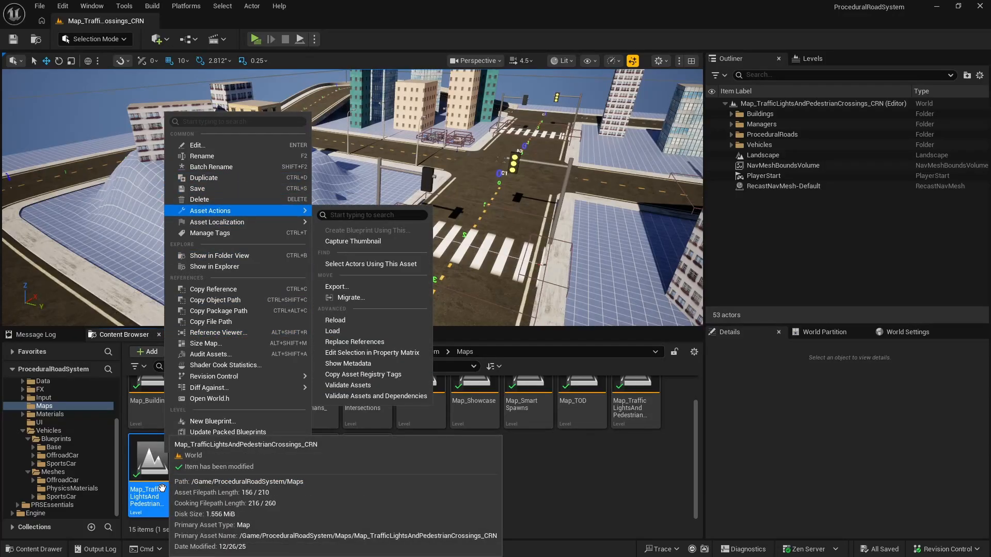
{"action": "left_click", "coordinate": [219, 177]}
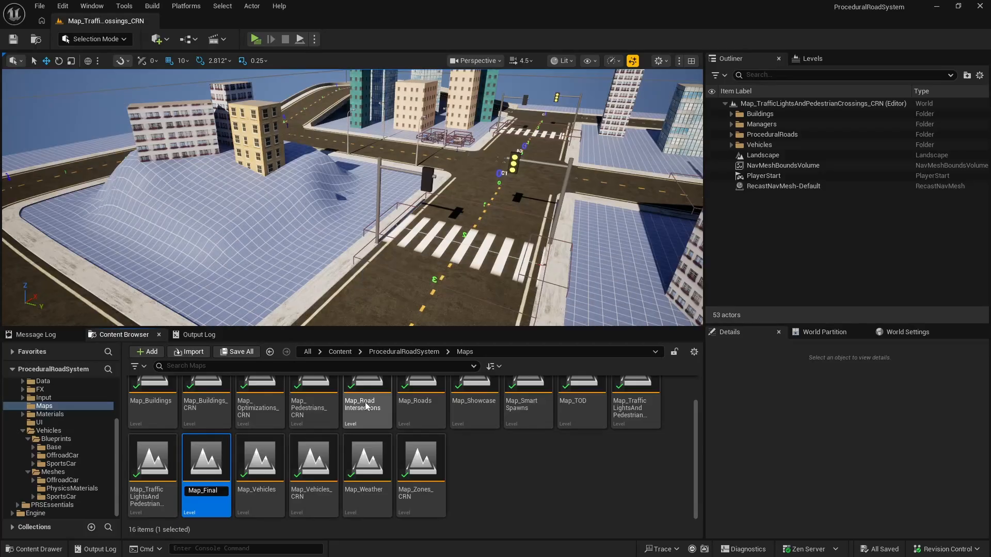
{"action": "key", "text": "Return"}
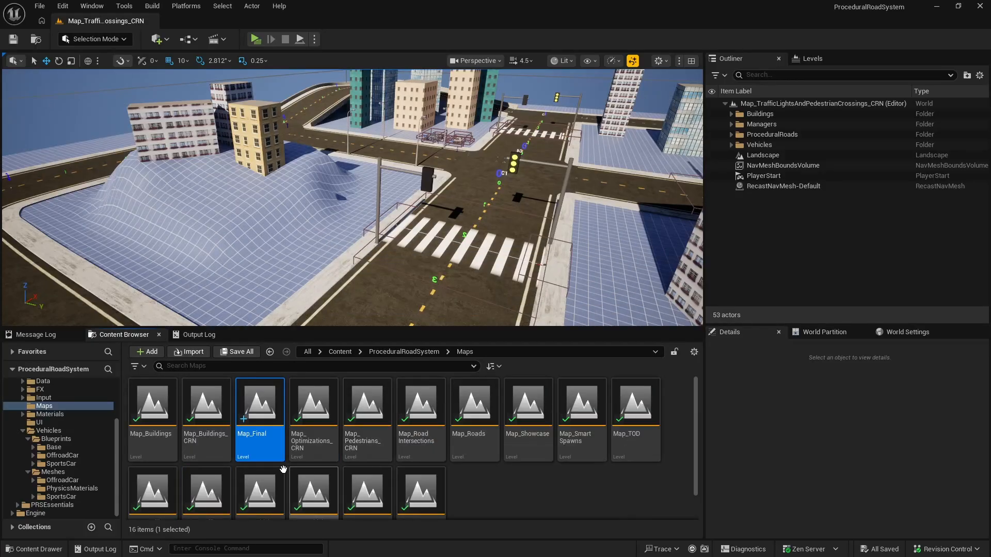
{"action": "double_click", "coordinate": [268, 407]}
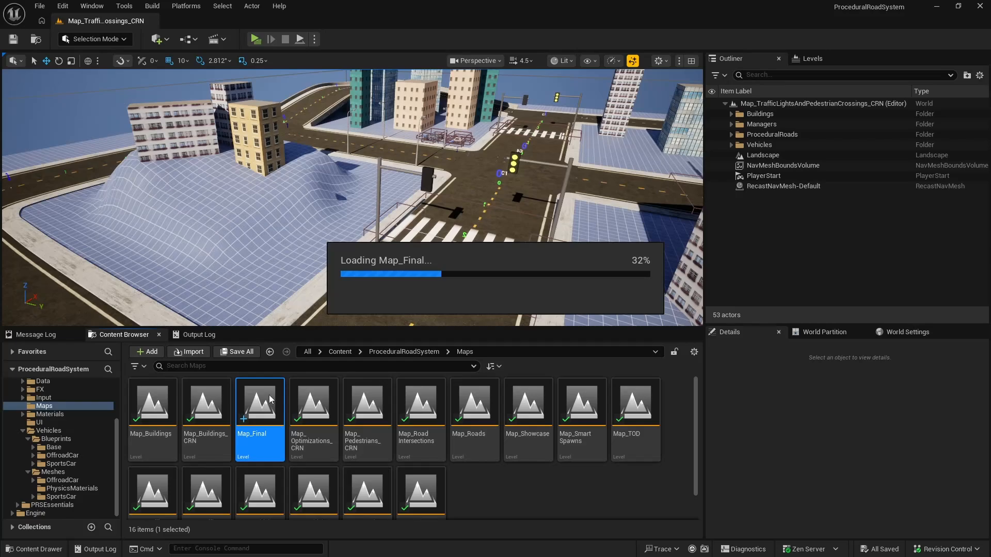
Step: Look over the roads, buildings and crossings in the Map_Final level
{"action": "right_click_drag", "start_coordinate": [280, 276], "coordinate": [276, 248]}
{"action": "key", "text": "s"}
{"action": "key", "text": "w"}
{"action": "key", "text": "s"}
{"action": "key", "text": "w"}
{"action": "key", "text": "a"}
Step: Open the Map_Zones_CRN level from the Maps folder and bring its whole road layout into view
{"action": "scroll", "coordinate": [83, 445], "scroll_direction": "up", "scroll_amount": 4}
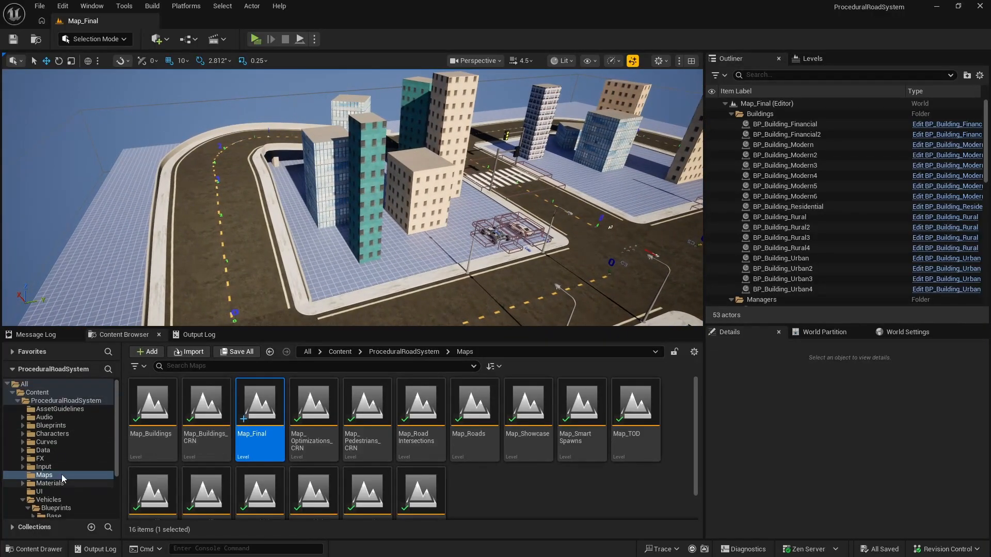
{"action": "left_click", "coordinate": [51, 425]}
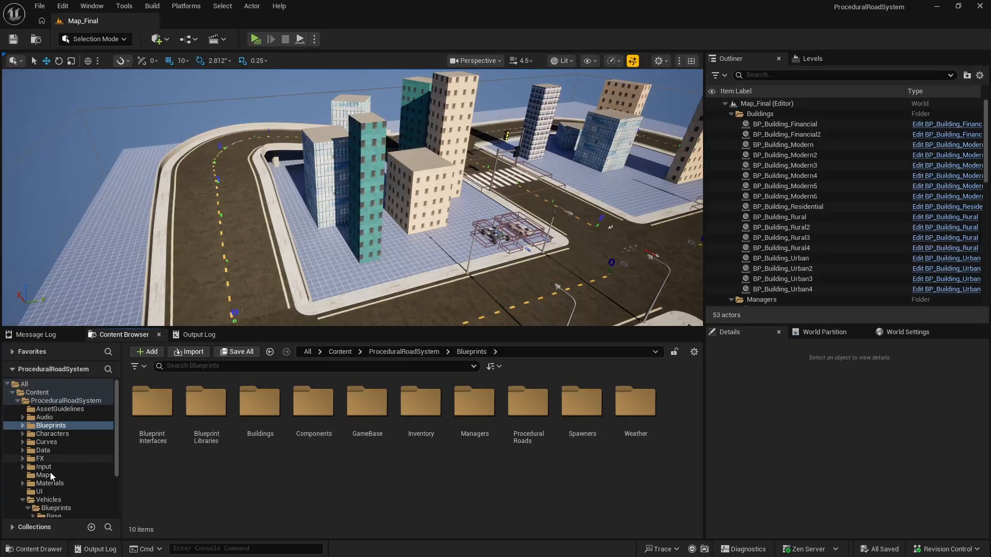
{"action": "scroll", "coordinate": [56, 488], "scroll_direction": "down", "scroll_amount": 3}
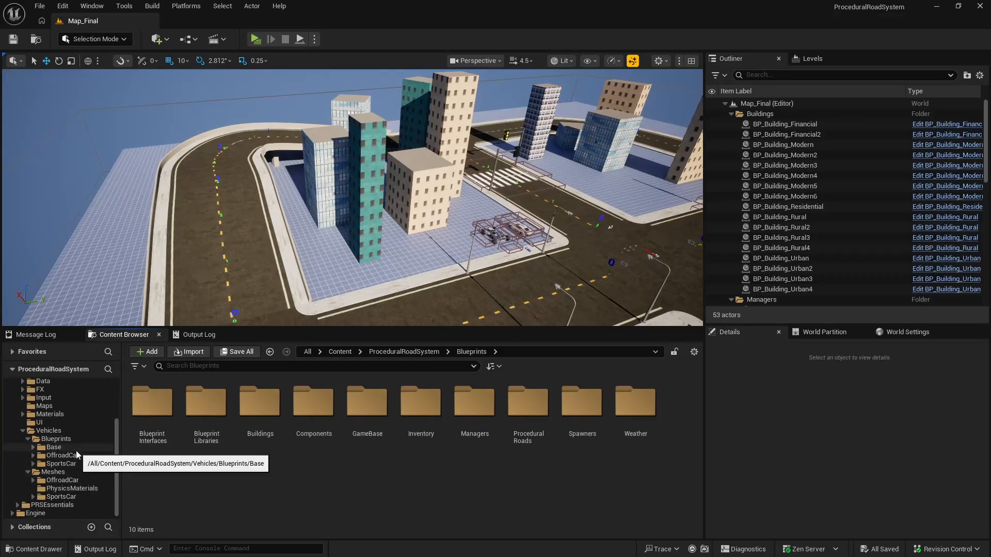
{"action": "left_click", "coordinate": [43, 405]}
{"action": "scroll", "coordinate": [428, 485], "scroll_direction": "down", "scroll_amount": 1}
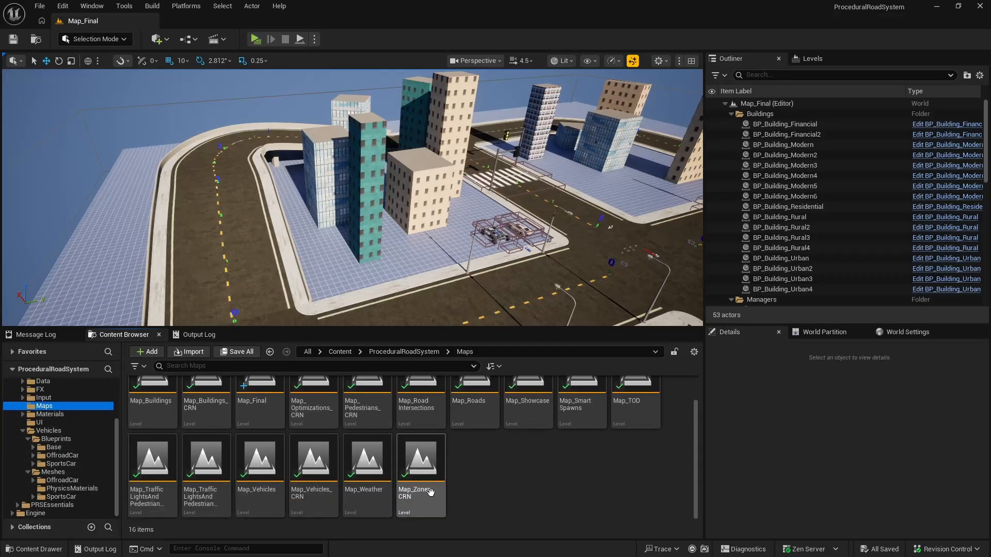
{"action": "double_click", "coordinate": [420, 469]}
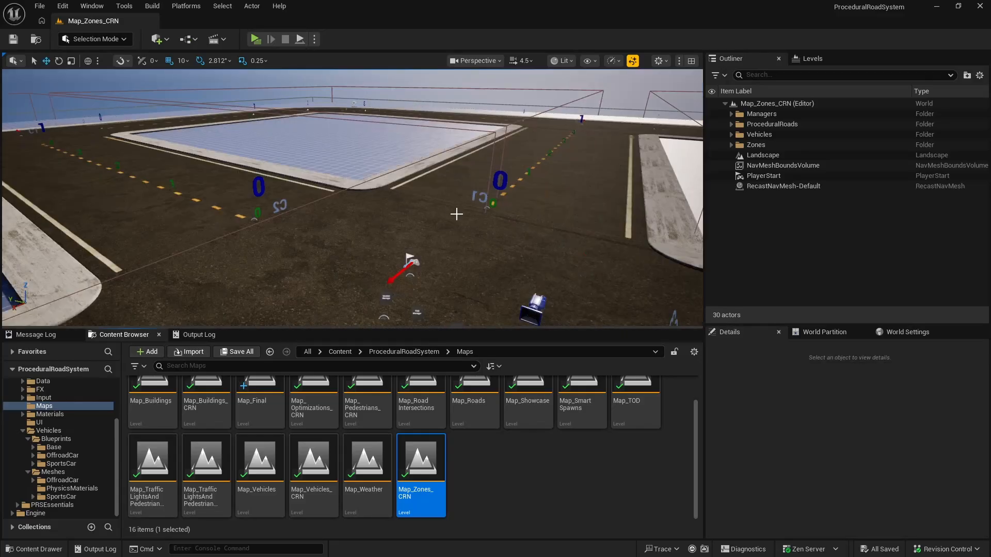
{"action": "key", "text": "s"}
{"action": "mouse_move", "coordinate": [456, 215]}
{"action": "right_mouse_down"}
{"action": "mouse_move", "coordinate": [460, 234]}
{"action": "mouse_move", "coordinate": [456, 224]}
{"action": "right_mouse_up"}
{"action": "key", "text": "s"}
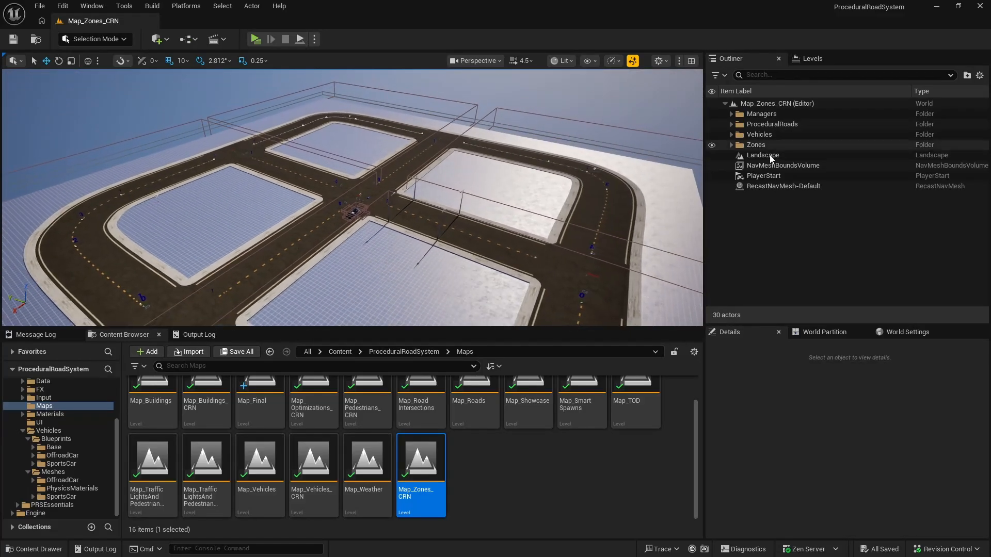
Step: Copy BP_Zone through BP_Zone4 from the Zones folder of Map_Zones_CRN and paste them into Map_Final
{"action": "left_click", "coordinate": [731, 144]}
{"action": "left_click", "coordinate": [766, 155]}
{"action": "left_click", "coordinate": [778, 186], "text": "shift"}
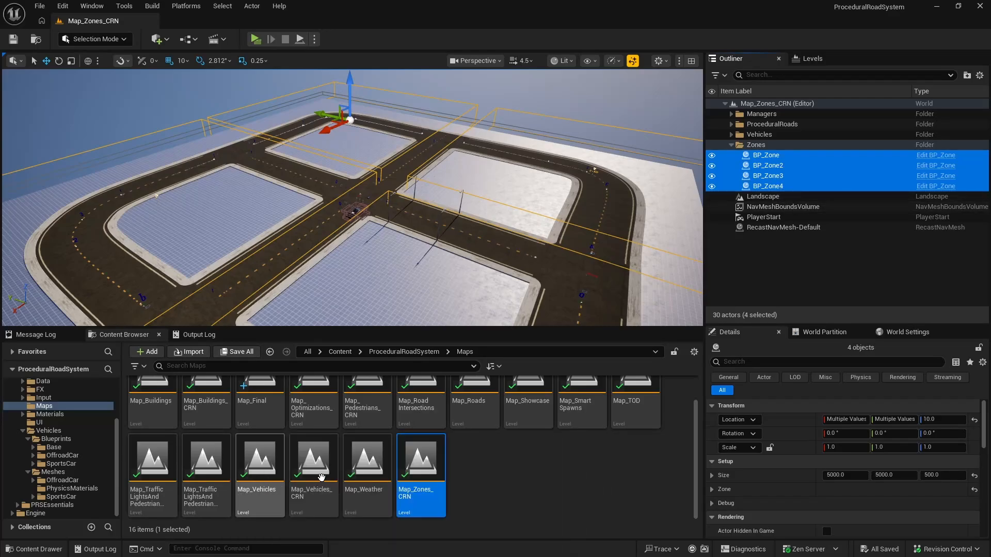
{"action": "scroll", "coordinate": [258, 465], "scroll_direction": "up", "scroll_amount": 1}
{"action": "double_click", "coordinate": [260, 408]}
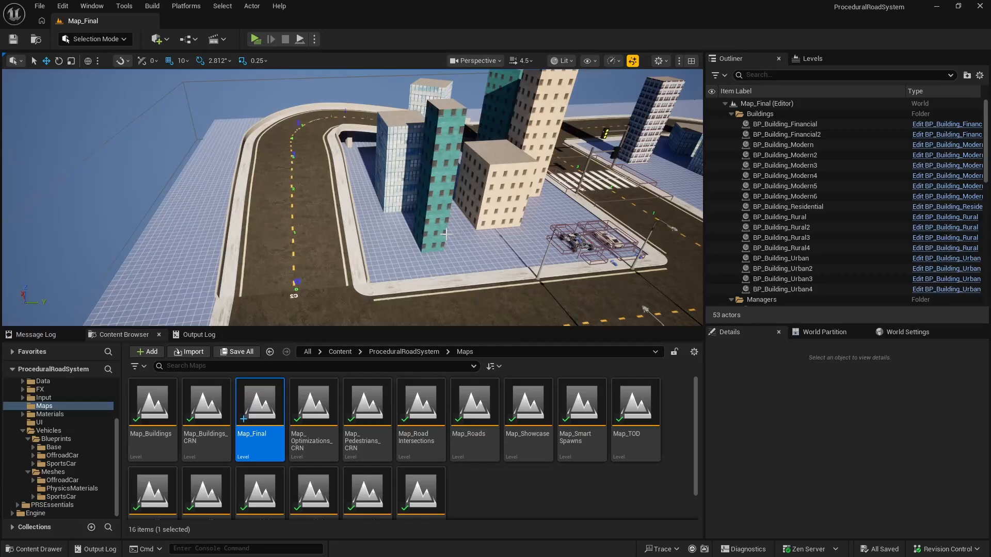
{"action": "key", "text": "ctrl+v"}
{"action": "key", "text": "f"}
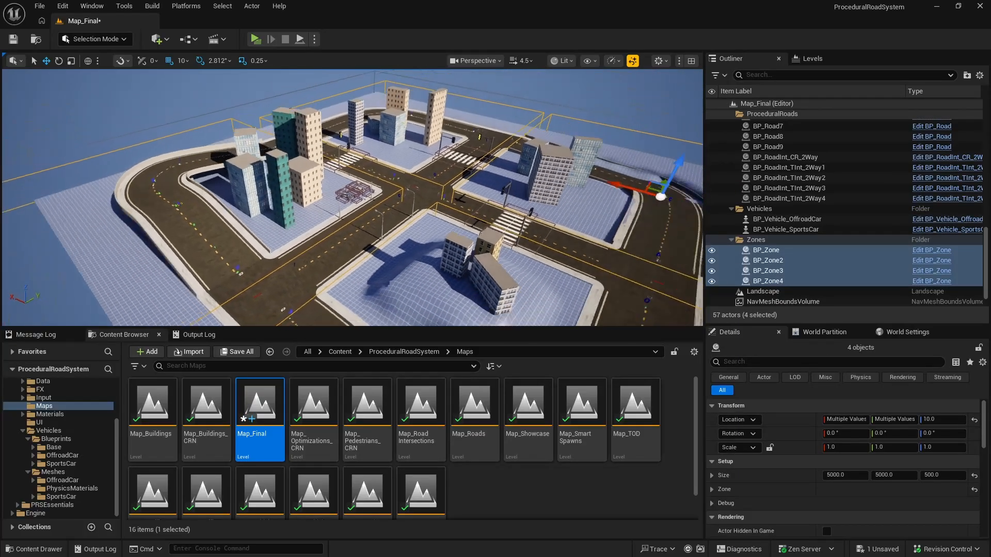
Step: Examine from several sides how the four pasted zone volumes cover the roads and buildings of Map_Final
{"action": "right_click_drag", "start_coordinate": [352, 197], "coordinate": [425, 193]}
{"action": "key", "text": "w"}
{"action": "mouse_move", "coordinate": [448, 231]}
{"action": "right_mouse_down"}
{"action": "mouse_move", "coordinate": [521, 209]}
{"action": "mouse_move", "coordinate": [330, 212]}
{"action": "mouse_move", "coordinate": [451, 218]}
{"action": "right_mouse_up"}
{"action": "key", "text": "d"}
{"action": "key", "text": "a"}
{"action": "key", "text": "a"}
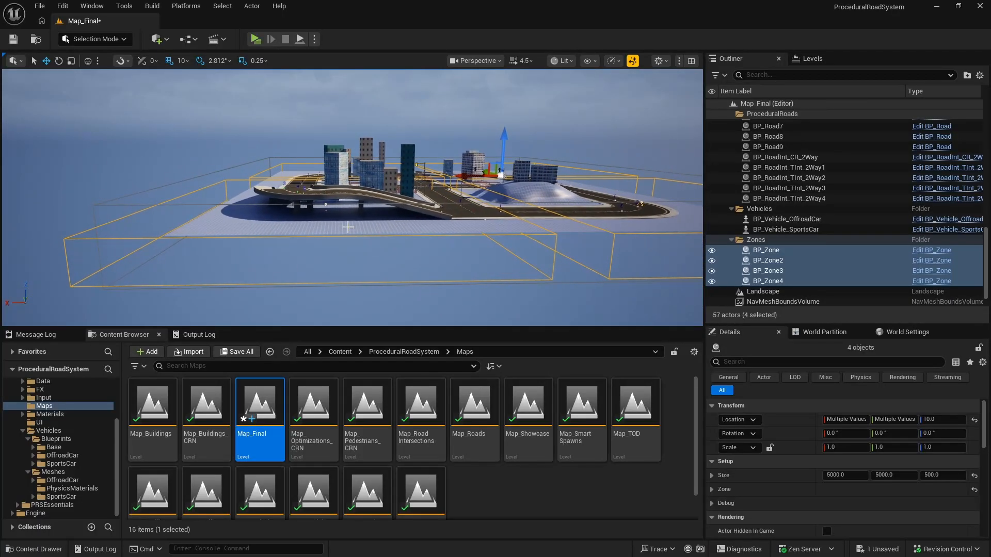
{"action": "key", "text": "d"}
{"action": "right_click_drag", "start_coordinate": [402, 212], "coordinate": [310, 211]}
{"action": "key", "text": "w"}
{"action": "key", "text": "d"}
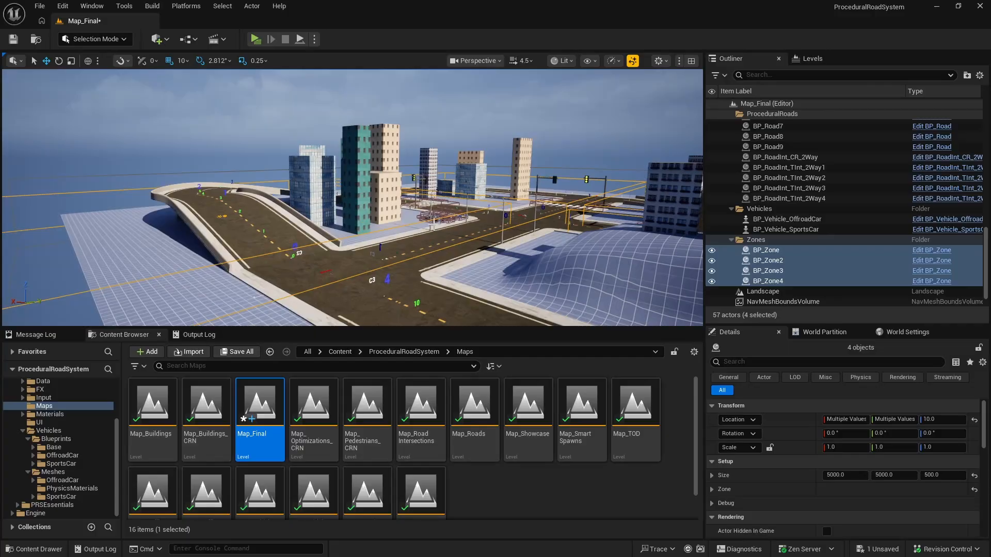
{"action": "key", "text": "w"}
{"action": "right_click_drag", "start_coordinate": [309, 212], "coordinate": [269, 222]}
{"action": "key", "text": "w"}
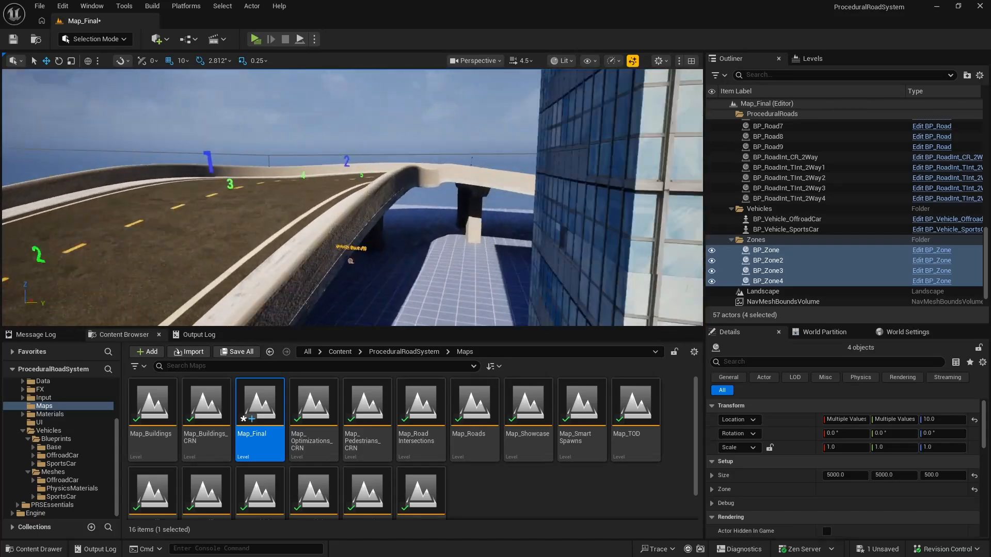
Step: Check the elevated road and the outer bend against the zone bounds and save the Map_Final level
{"action": "right_click_drag", "start_coordinate": [351, 206], "coordinate": [309, 217]}
{"action": "key", "text": "w"}
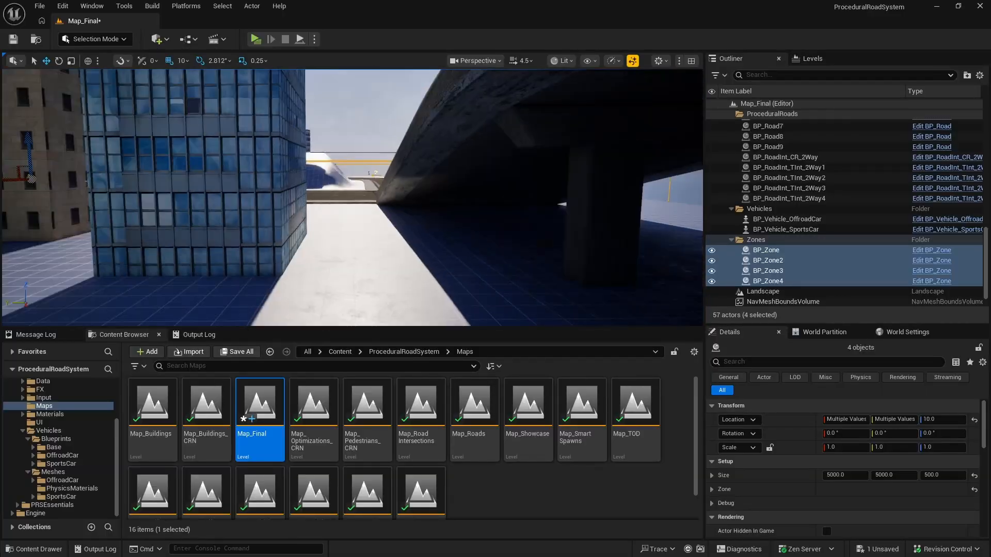
{"action": "key", "text": "w"}
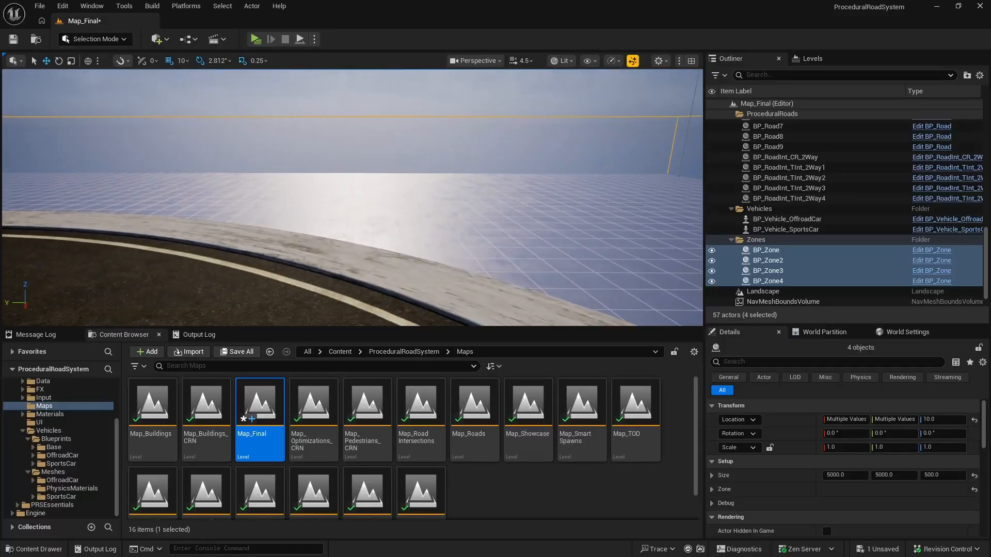
{"action": "right_click_drag", "start_coordinate": [464, 207], "coordinate": [263, 209]}
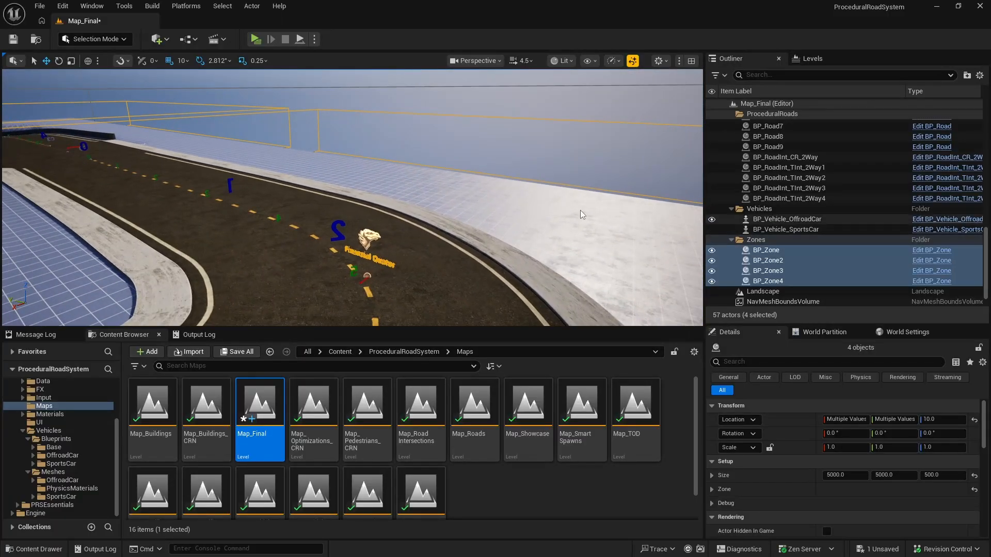
{"action": "key", "text": "ctrl+s"}
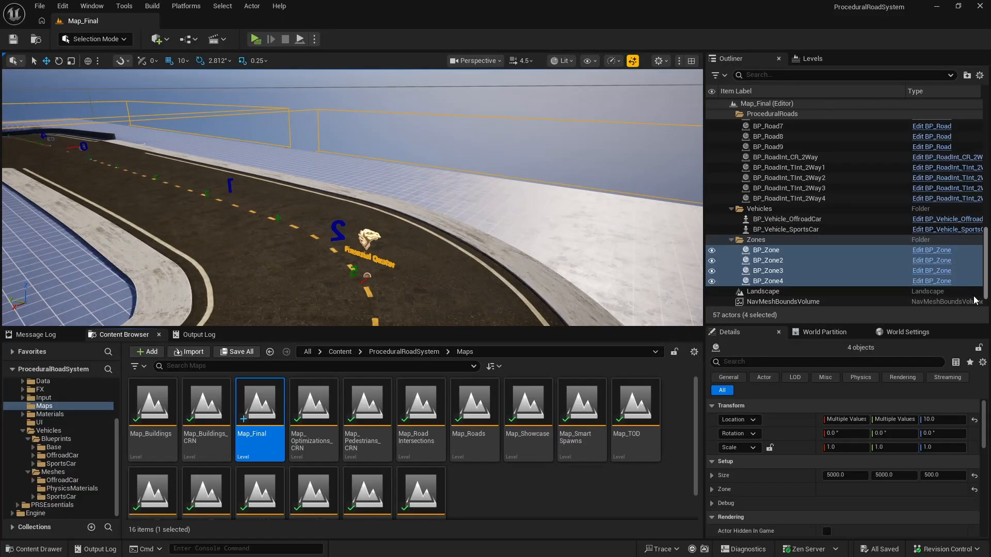
Step: Review the actors of Map_Final and examine the Setup properties of BP_LevelManager in the Managers folder
{"action": "scroll", "coordinate": [766, 247], "scroll_direction": "down", "scroll_amount": 1}
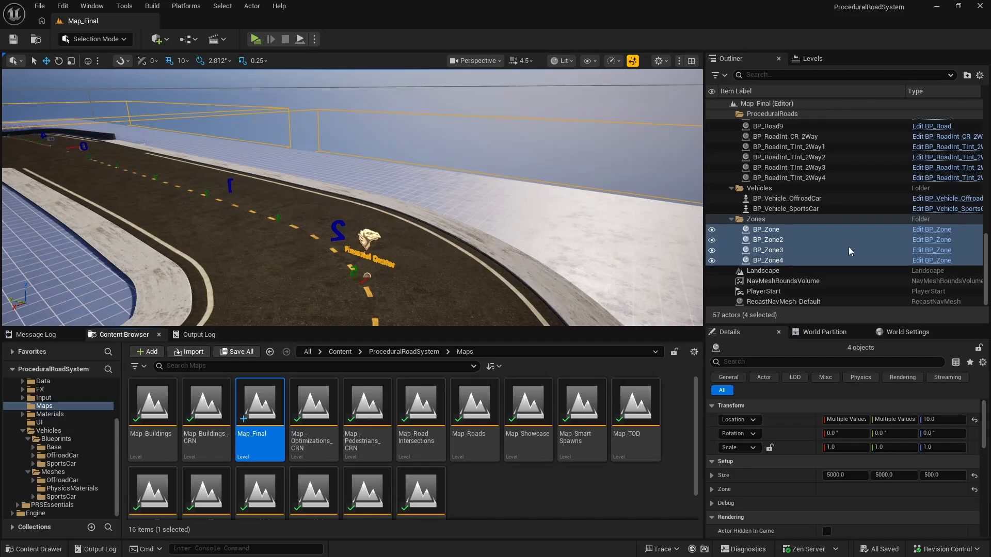
{"action": "key", "text": "f"}
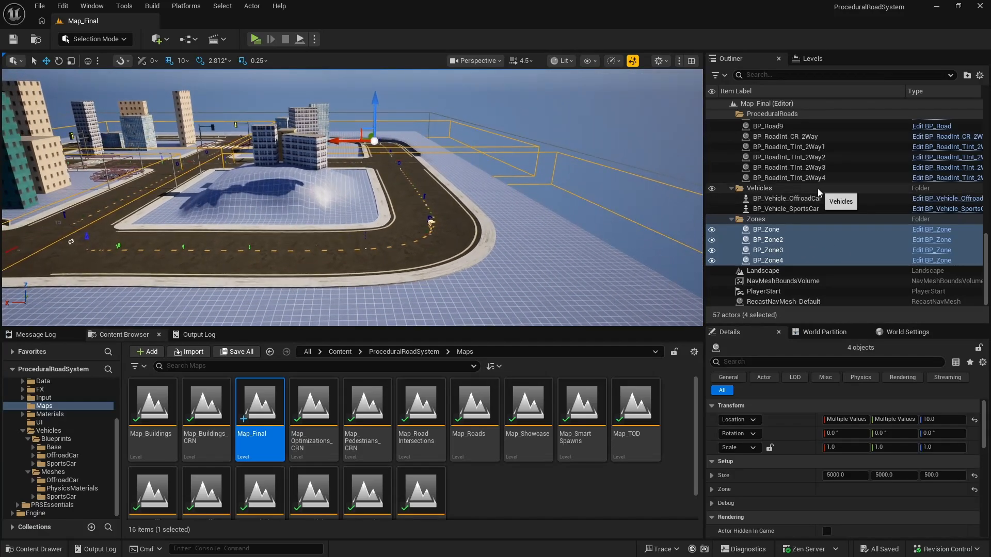
{"action": "scroll", "coordinate": [817, 190], "scroll_direction": "up", "scroll_amount": 8}
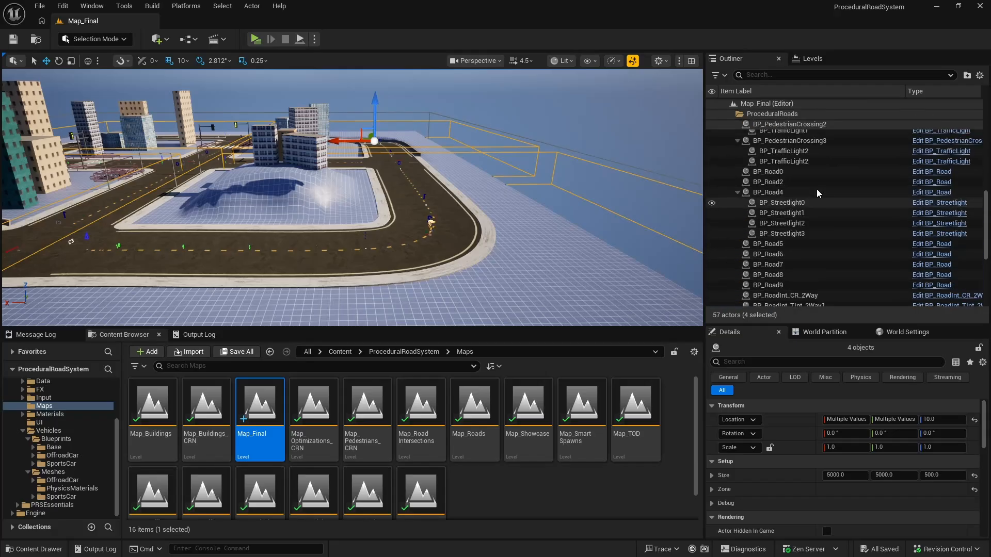
{"action": "scroll", "coordinate": [822, 185], "scroll_direction": "up", "scroll_amount": 4}
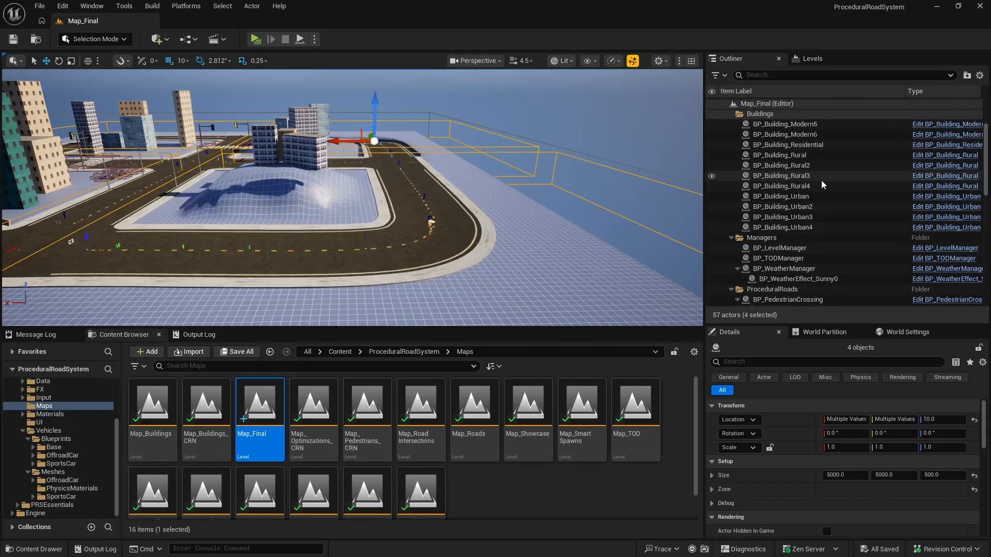
{"action": "left_click", "coordinate": [798, 249]}
{"action": "scroll", "coordinate": [787, 451], "scroll_direction": "down", "scroll_amount": 3}
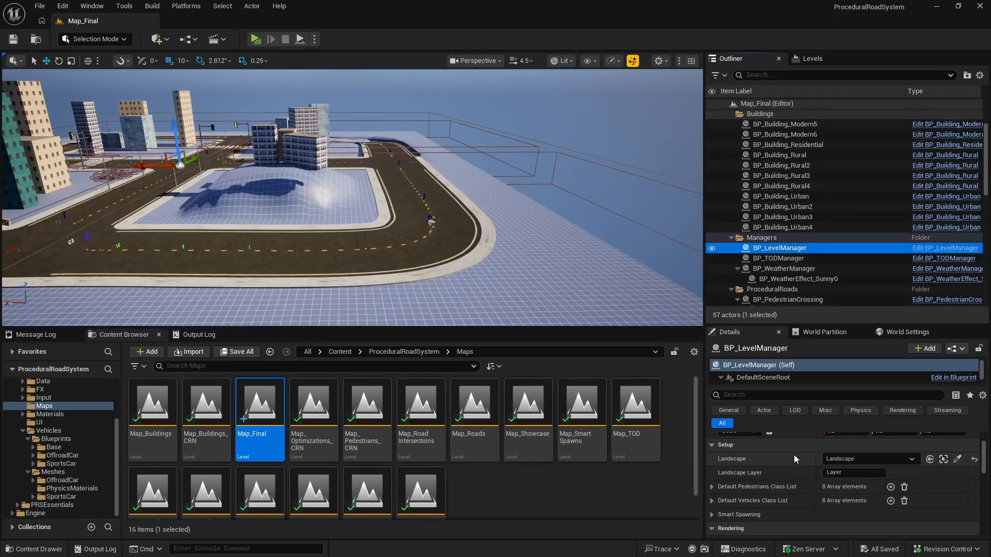
{"action": "scroll", "coordinate": [793, 458], "scroll_direction": "down", "scroll_amount": 1}
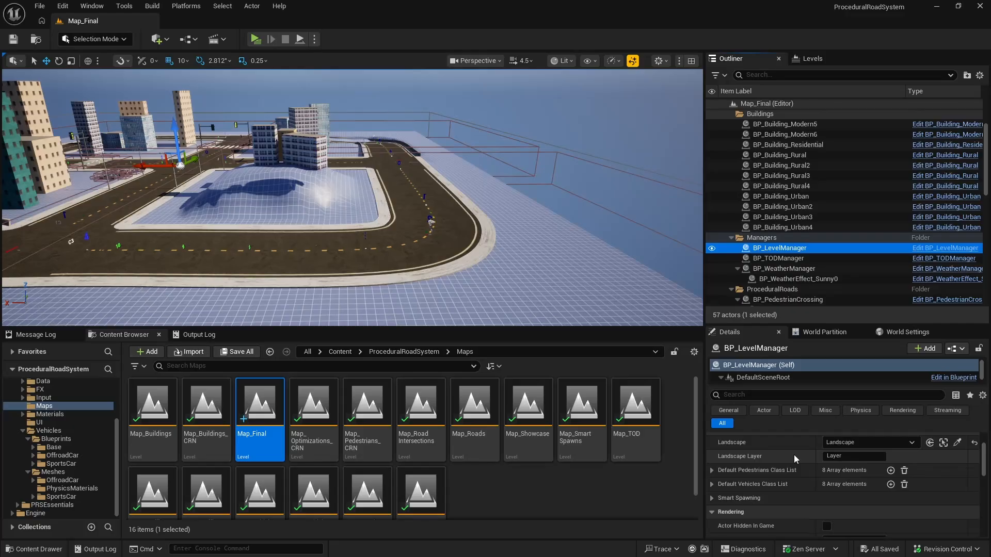
Step: Collapse BP_PedestrianCrossing, BP_PedestrianCrossing2 and BP_PedestrianCrossing3 in the ProceduralRoads folder
{"action": "scroll", "coordinate": [753, 161], "scroll_direction": "down", "scroll_amount": 1}
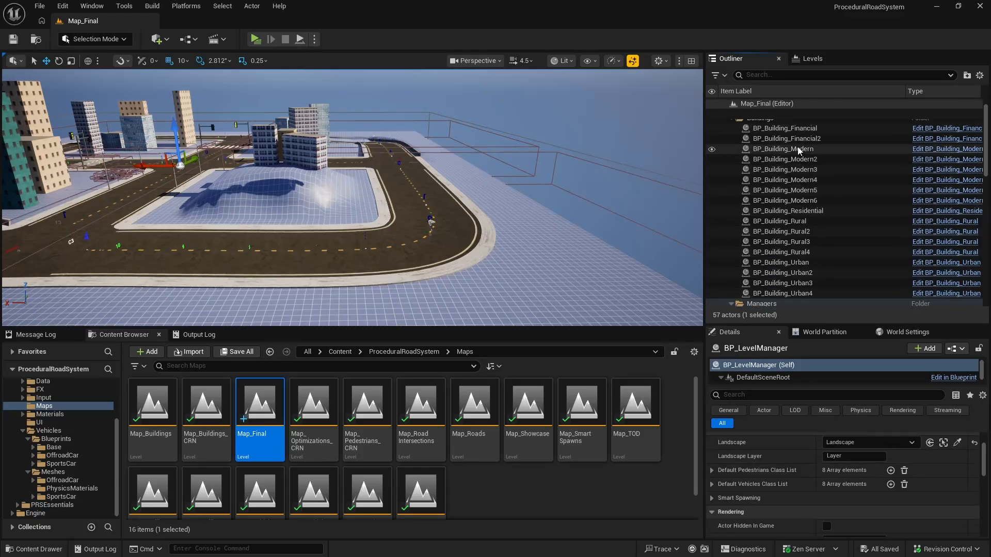
{"action": "scroll", "coordinate": [774, 159], "scroll_direction": "down", "scroll_amount": 2}
{"action": "scroll", "coordinate": [788, 159], "scroll_direction": "down", "scroll_amount": 5}
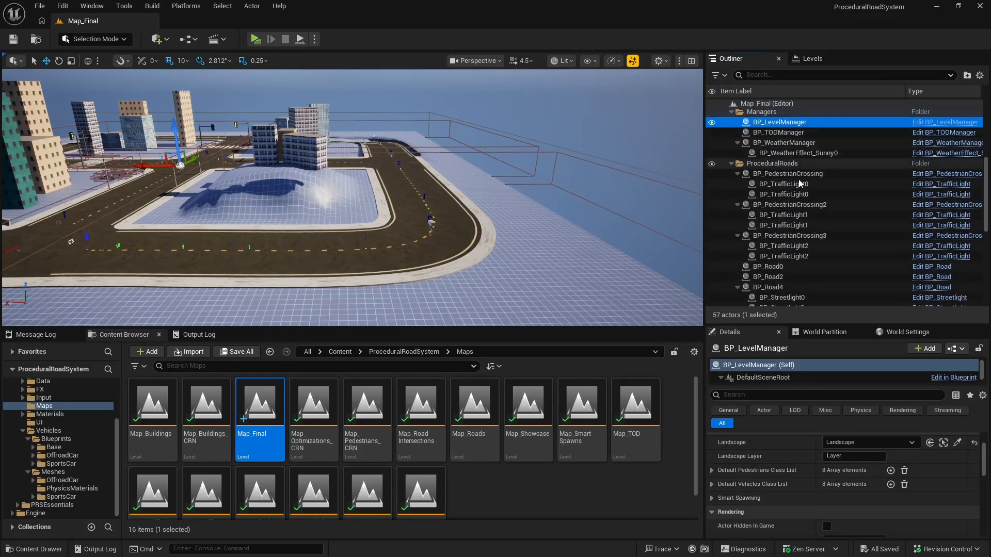
{"action": "left_click", "coordinate": [737, 173]}
{"action": "left_click", "coordinate": [736, 183]}
{"action": "left_click", "coordinate": [737, 194]}
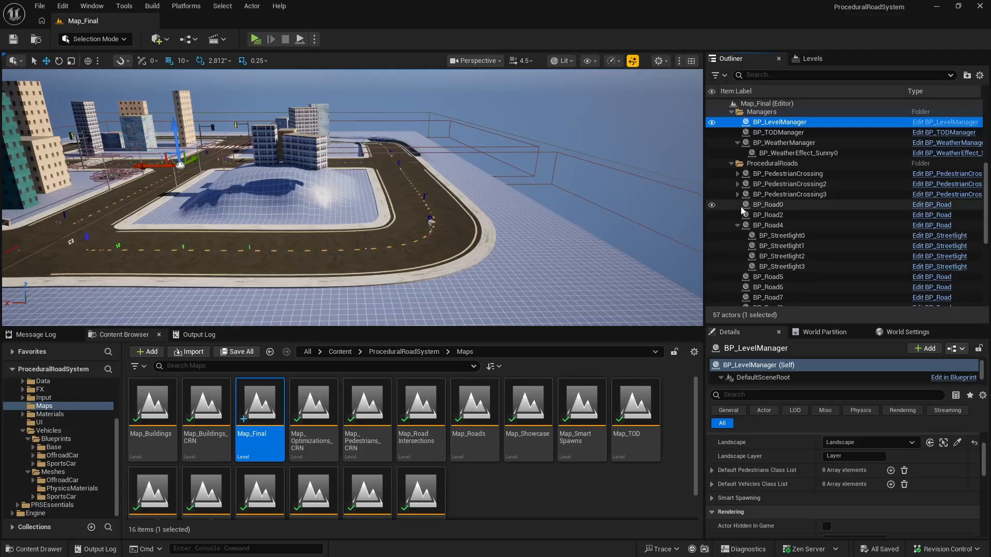
Step: Filter the level's actors by "road", select BP_Road0 through BP_Road9 and enable Allow Zone Based Pedestrian Spawns
{"action": "left_click", "coordinate": [762, 75]}
{"action": "type", "text": "road"}
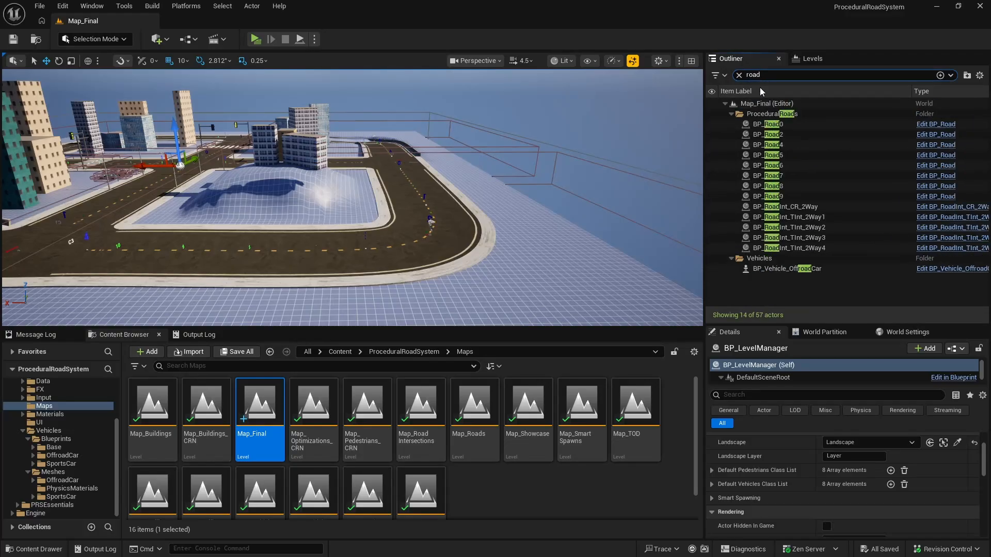
{"action": "left_click", "coordinate": [774, 124]}
{"action": "left_click", "coordinate": [791, 196], "text": "shift"}
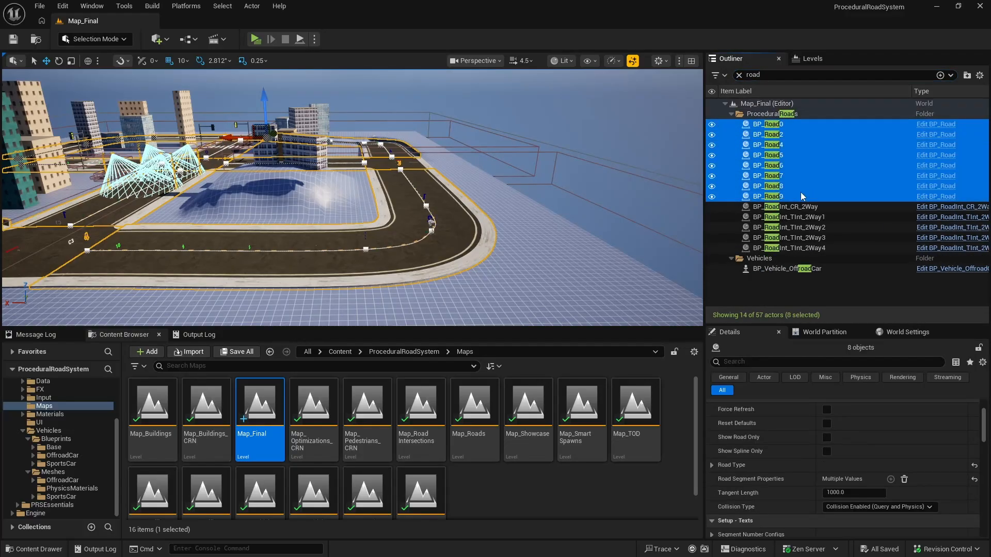
{"action": "right_click_drag", "start_coordinate": [562, 309], "coordinate": [490, 316]}
{"action": "key", "text": "w"}
{"action": "key", "text": "s"}
{"action": "scroll", "coordinate": [802, 462], "scroll_direction": "down", "scroll_amount": 3}
{"action": "scroll", "coordinate": [802, 457], "scroll_direction": "down", "scroll_amount": 4}
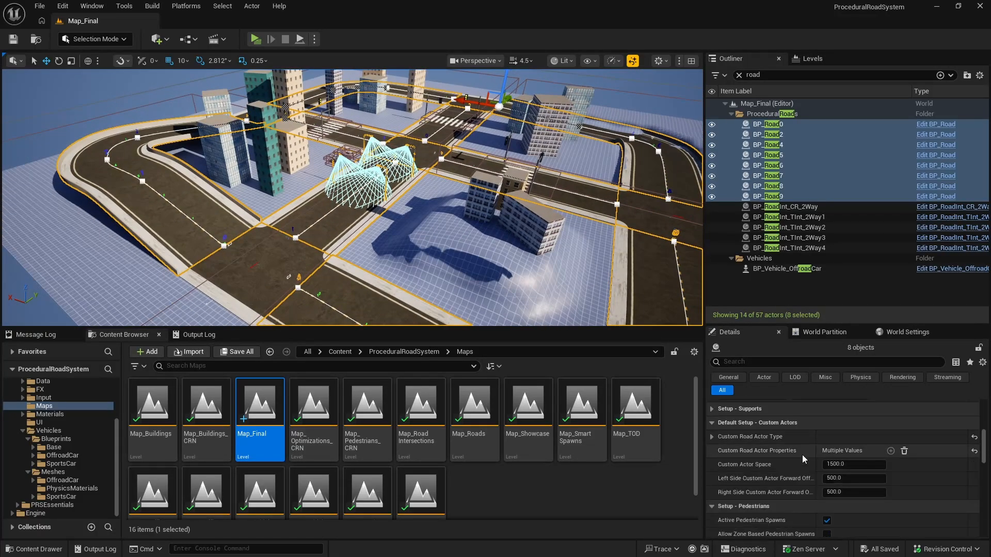
{"action": "scroll", "coordinate": [801, 453], "scroll_direction": "down", "scroll_amount": 1}
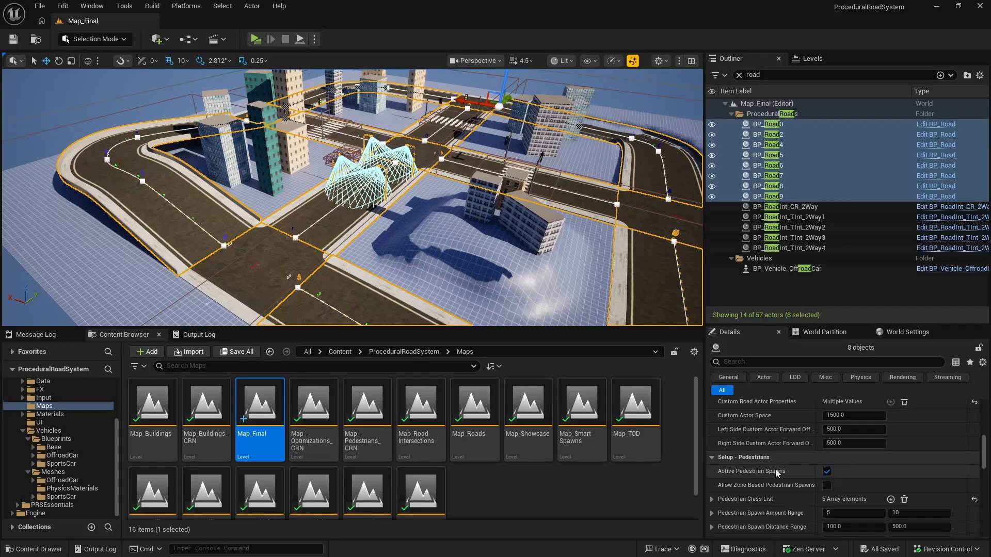
{"action": "scroll", "coordinate": [796, 488], "scroll_direction": "down", "scroll_amount": 1}
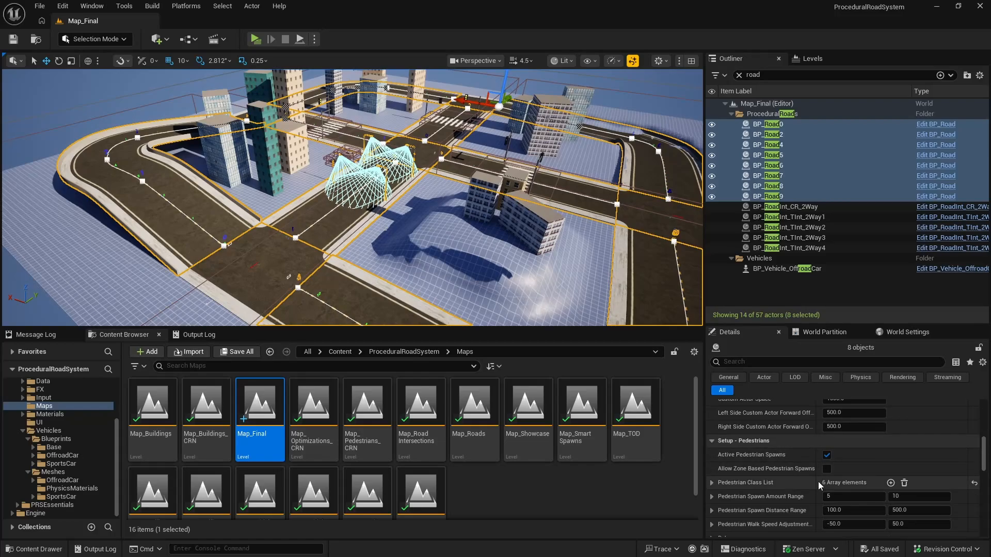
{"action": "left_click", "coordinate": [827, 468]}
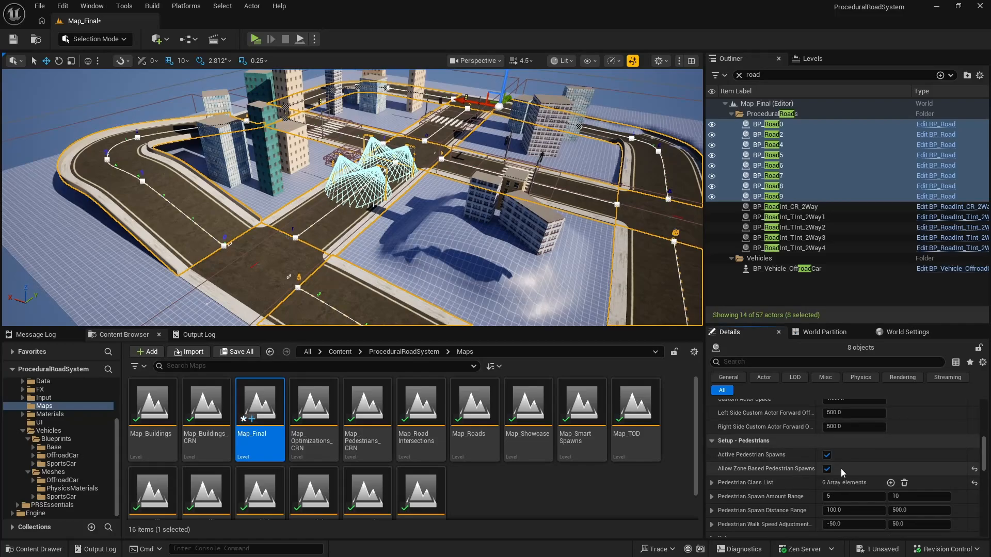
Step: Enable Allow Zone Based Vehicle Spawns for the selected BP_Road actors and save the Map_Final level
{"action": "scroll", "coordinate": [837, 468], "scroll_direction": "down", "scroll_amount": 4}
{"action": "scroll", "coordinate": [834, 468], "scroll_direction": "down", "scroll_amount": 5}
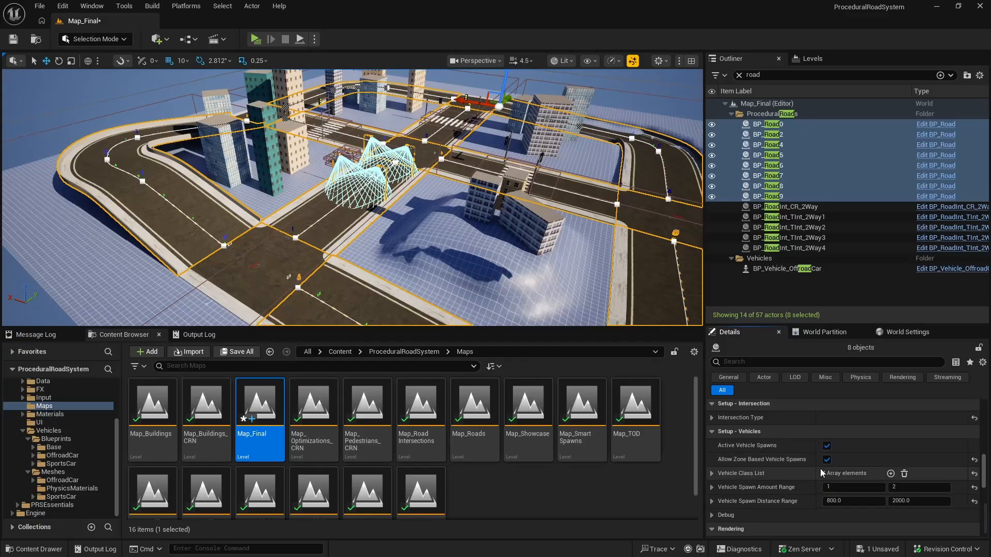
Step: Play the level in a preview and walk the character toward the street corner to check the spawned pedestrians and vehicles
{"action": "left_click", "coordinate": [255, 40]}
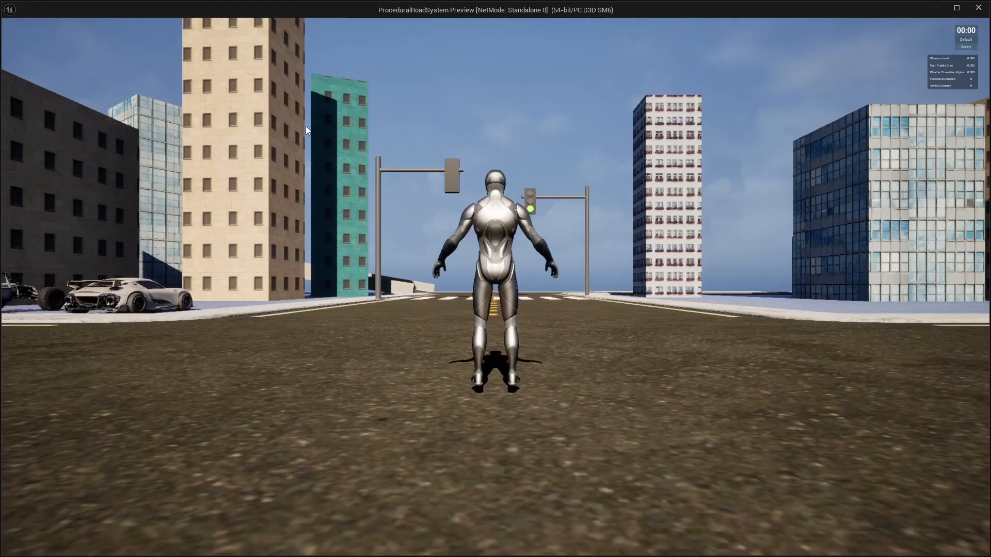
{"action": "left_click", "coordinate": [341, 176]}
{"action": "key", "text": "w"}
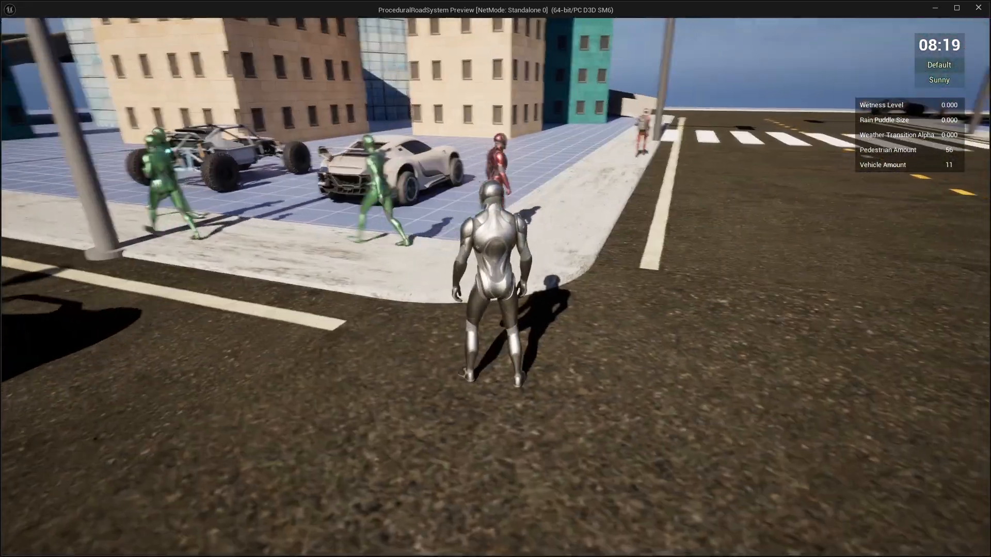
{"action": "key", "text": "w"}
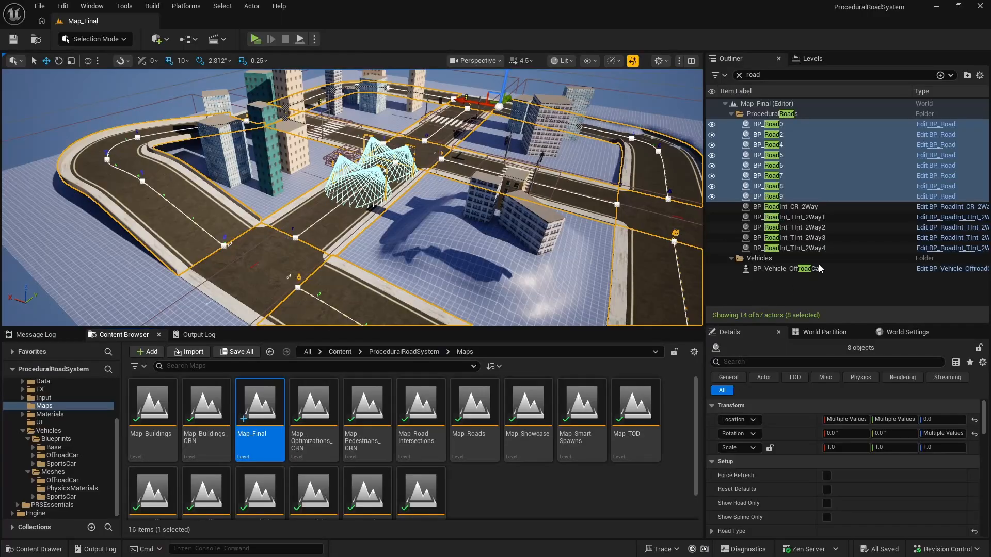
Step: Clear the actor filter, select BP_TODManager in the Managers folder, and turn on Enable Day Night Cycle with a Time Step of 1
{"action": "left_click", "coordinate": [738, 75]}
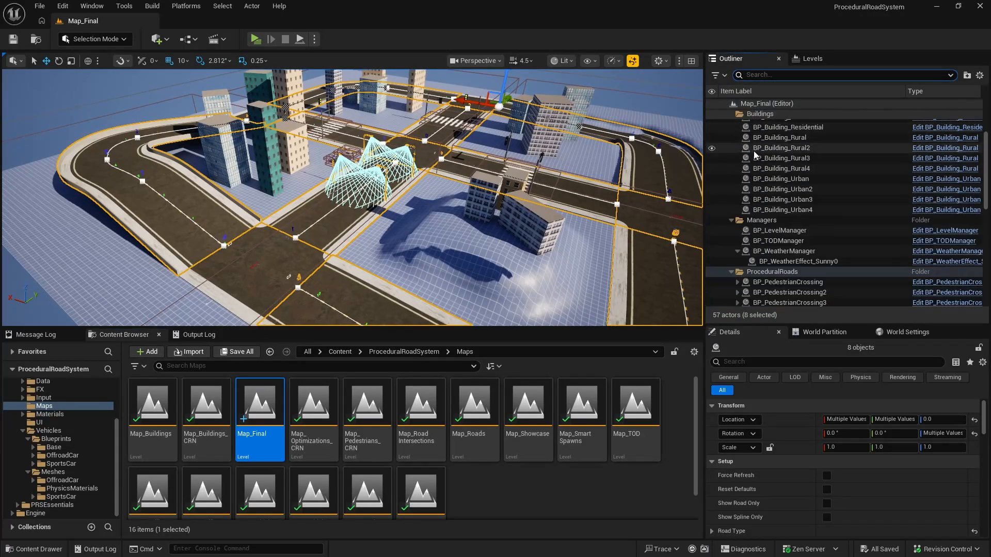
{"action": "scroll", "coordinate": [758, 160], "scroll_direction": "down", "scroll_amount": 4}
{"action": "left_click", "coordinate": [777, 208]}
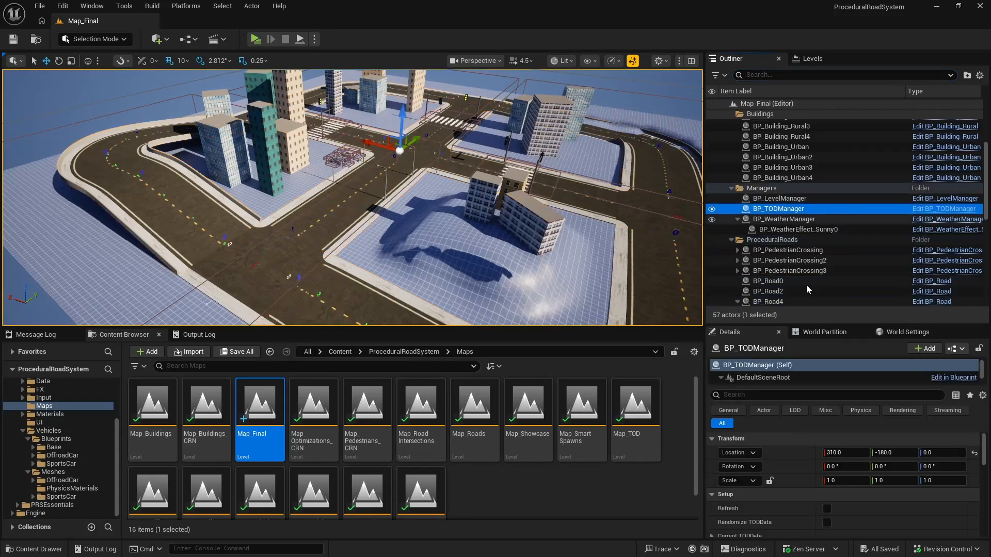
{"action": "scroll", "coordinate": [810, 447], "scroll_direction": "down", "scroll_amount": 3}
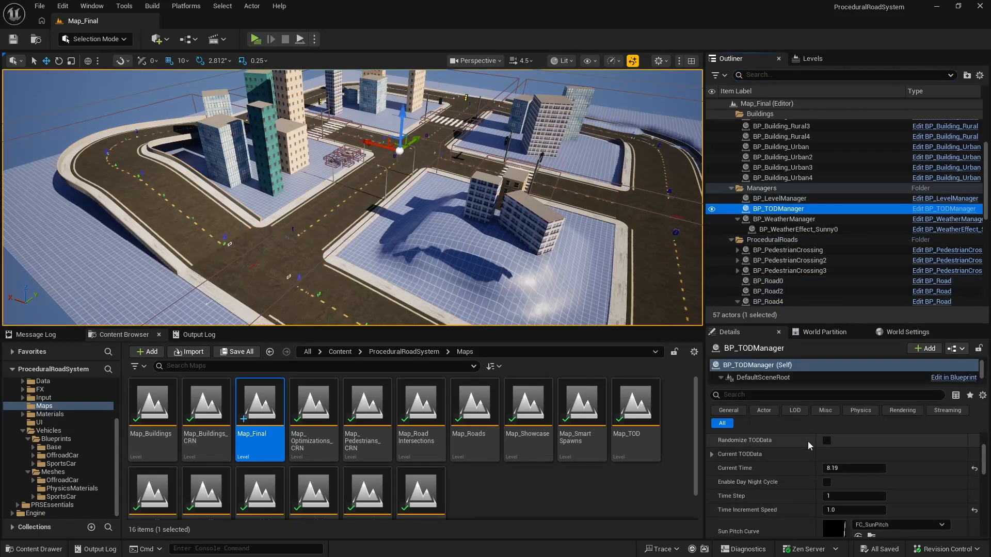
{"action": "left_click", "coordinate": [827, 483]}
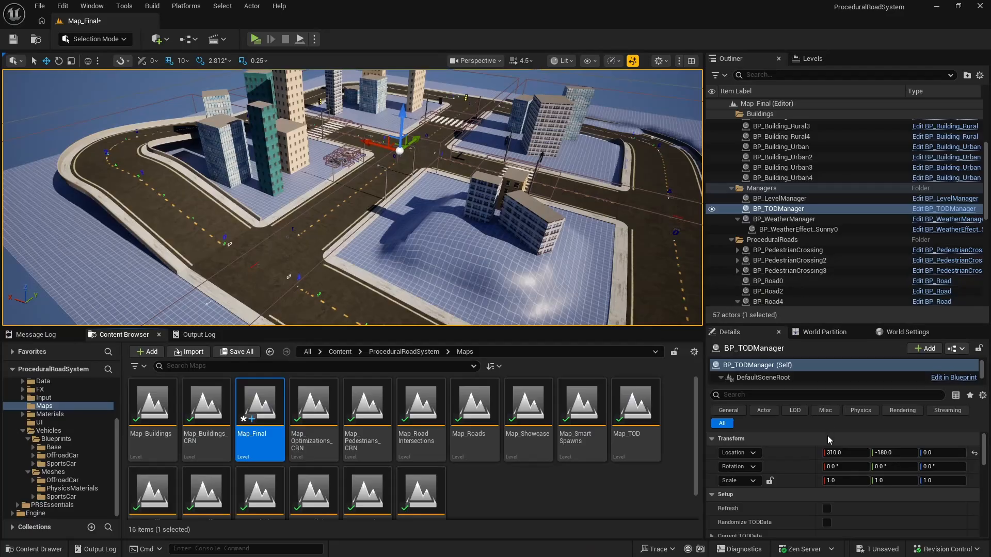
{"action": "scroll", "coordinate": [828, 438], "scroll_direction": "down", "scroll_amount": 4}
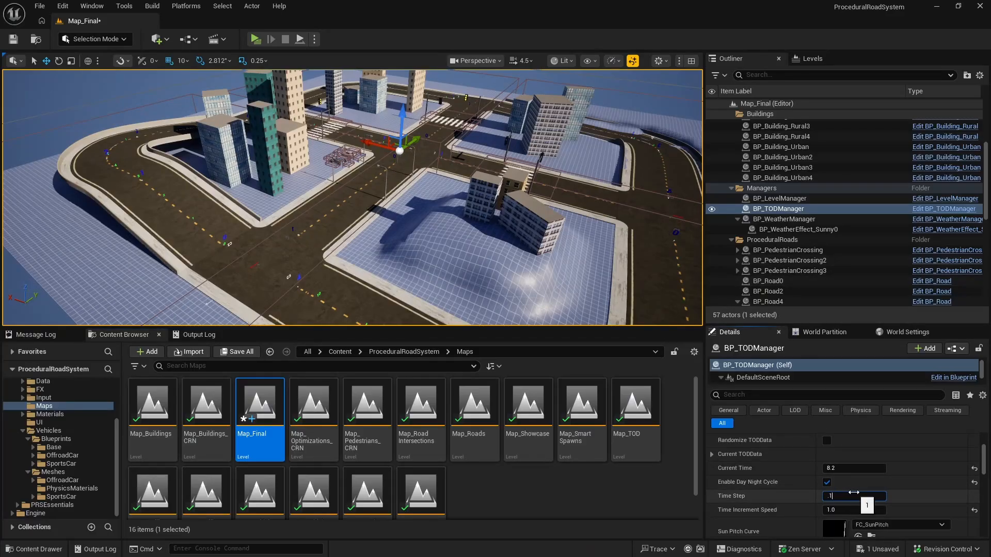
{"action": "key", "text": "Return"}
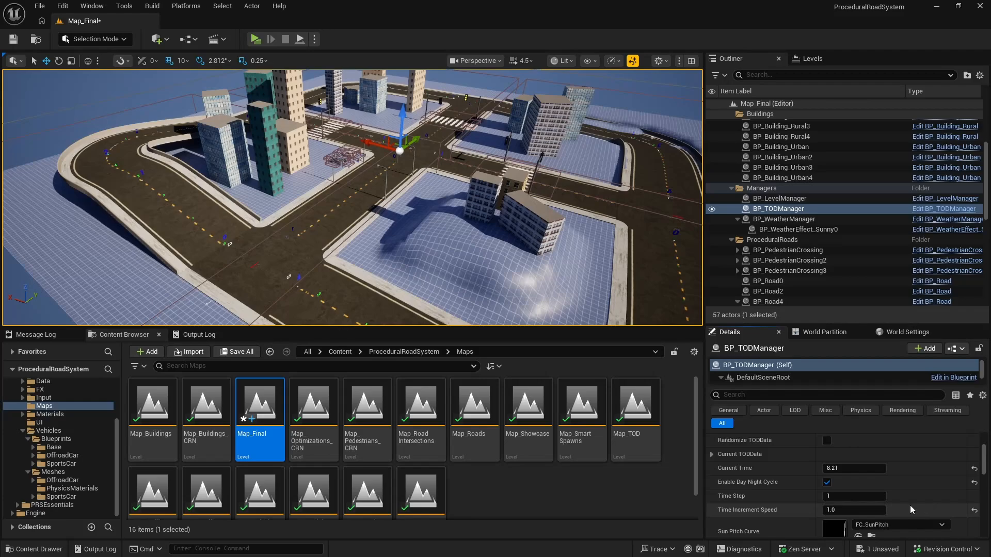
Step: Preview the day-night cycle in play mode with a changed Time Increment Speed, and restore the speed to 1.0
{"action": "left_click", "coordinate": [882, 513]}
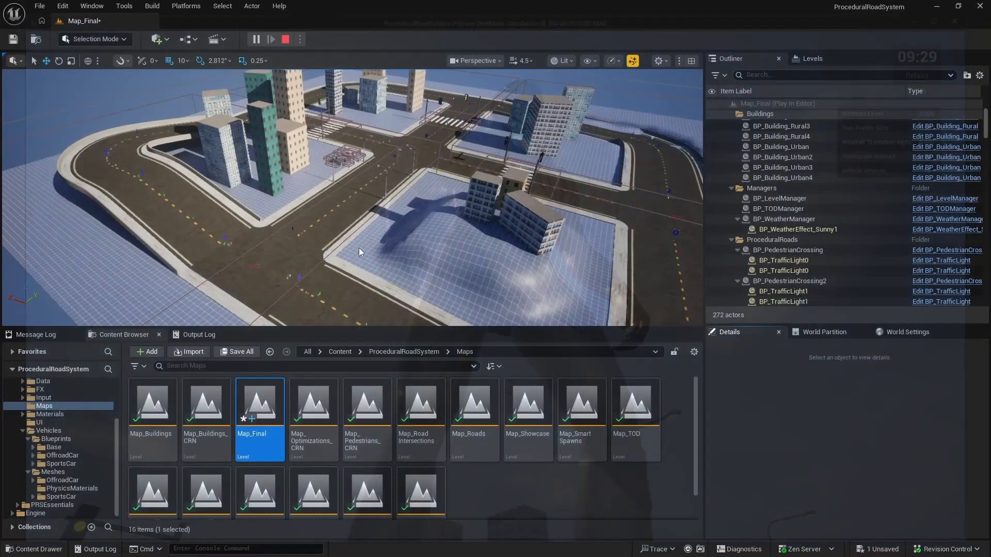
{"action": "scroll", "coordinate": [849, 493], "scroll_direction": "down", "scroll_amount": 4}
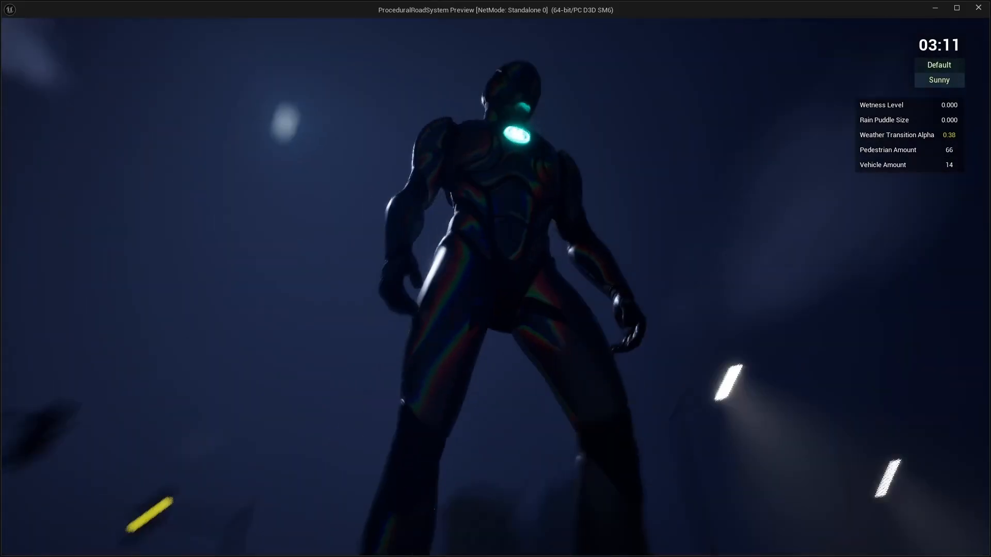
{"action": "key", "text": "Escape"}
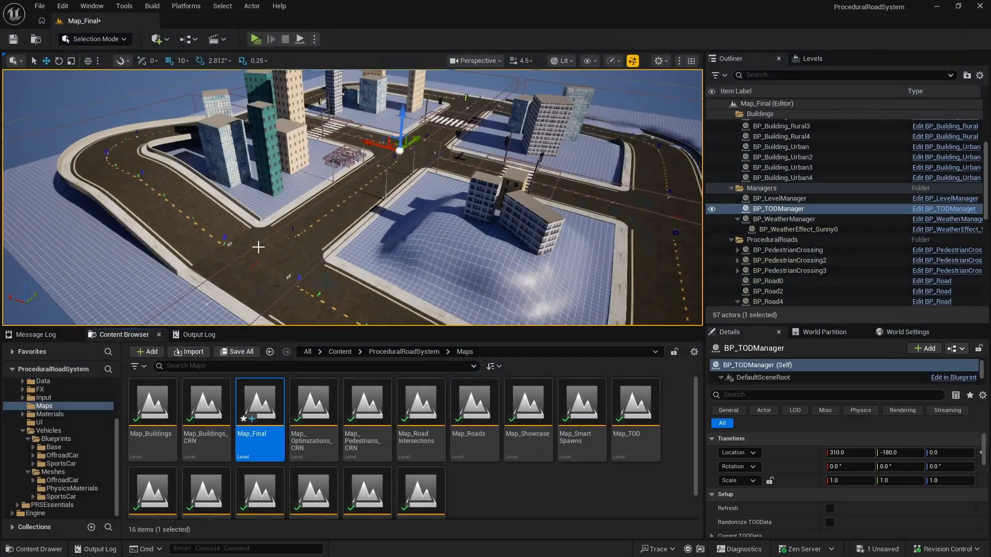
{"action": "scroll", "coordinate": [820, 485], "scroll_direction": "down", "scroll_amount": 5}
{"action": "left_click", "coordinate": [847, 477]}
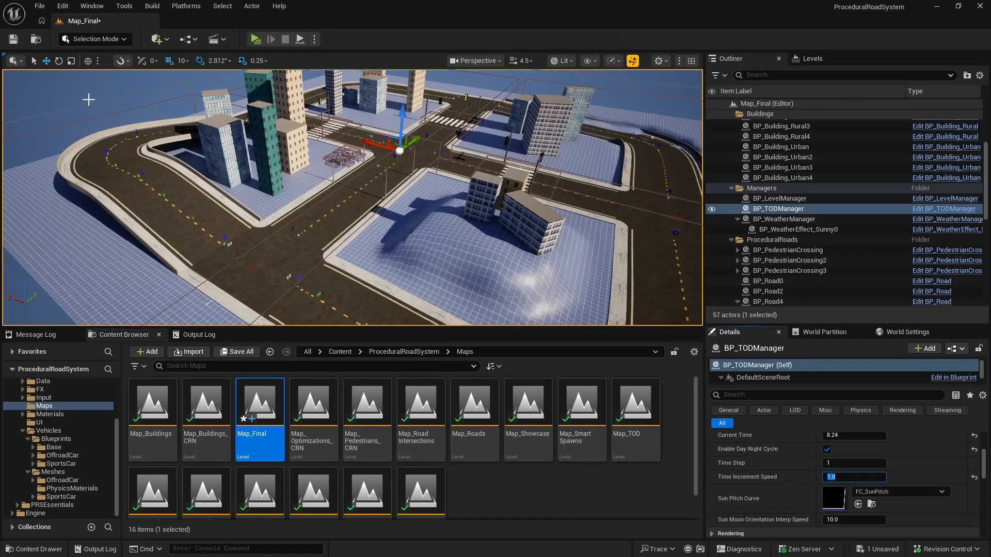
Step: Play the level, walk the character to the parked sports car beside the road and get into it
{"action": "left_click", "coordinate": [255, 40]}
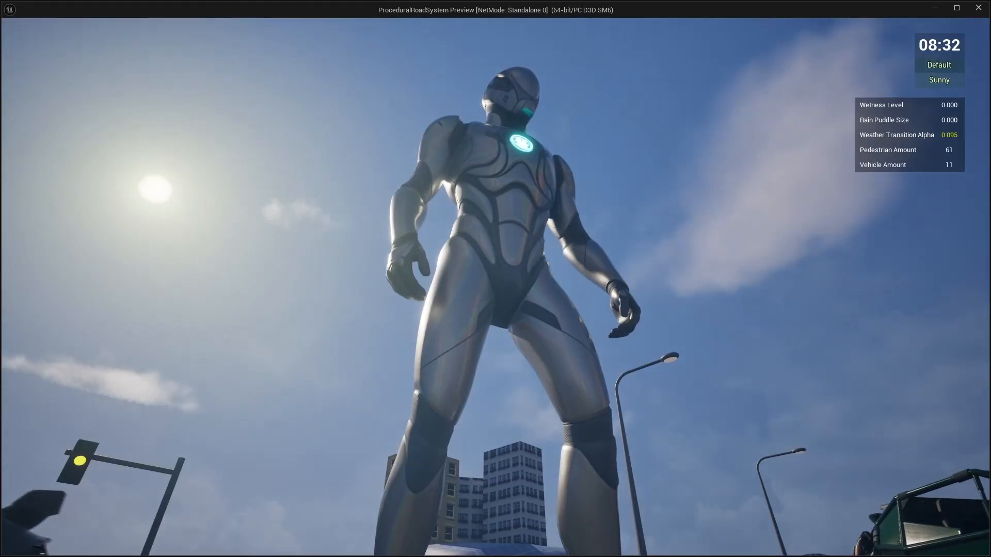
{"action": "key", "text": "w"}
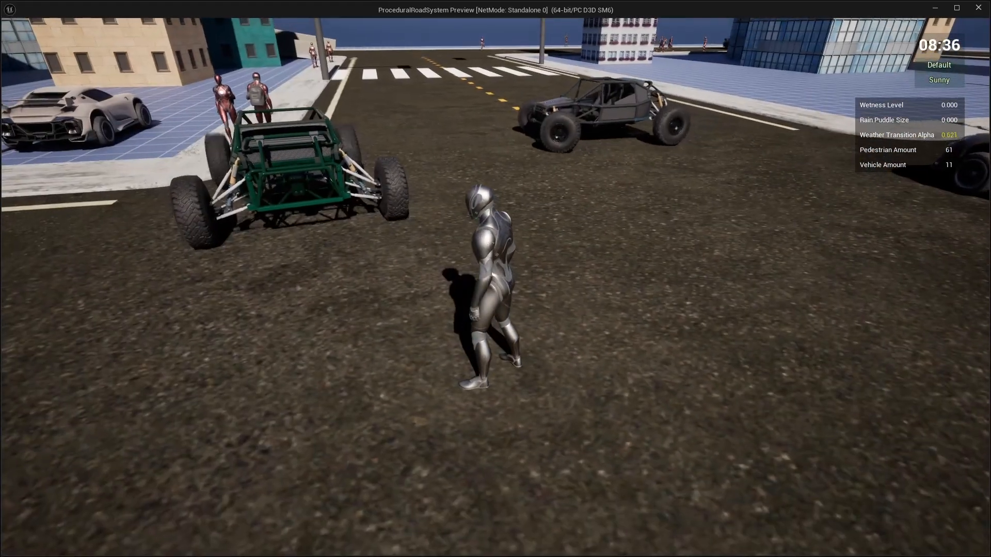
{"action": "key", "text": "w"}
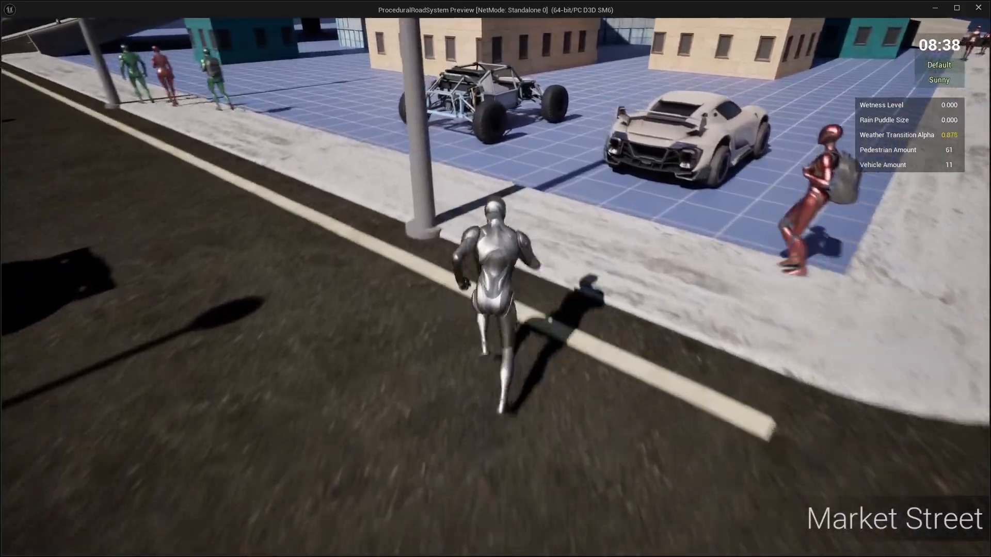
{"action": "key", "text": "w"}
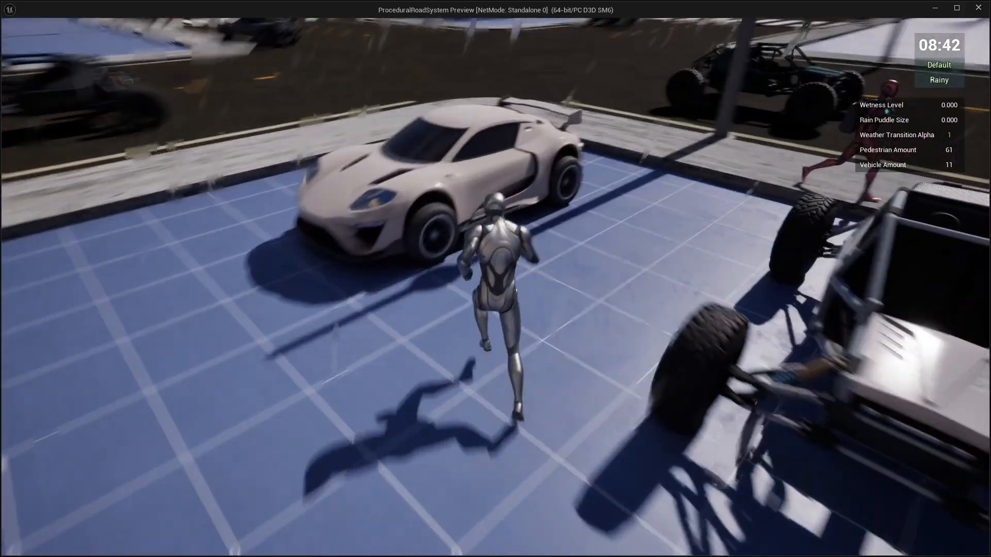
{"action": "key", "text": "f"}
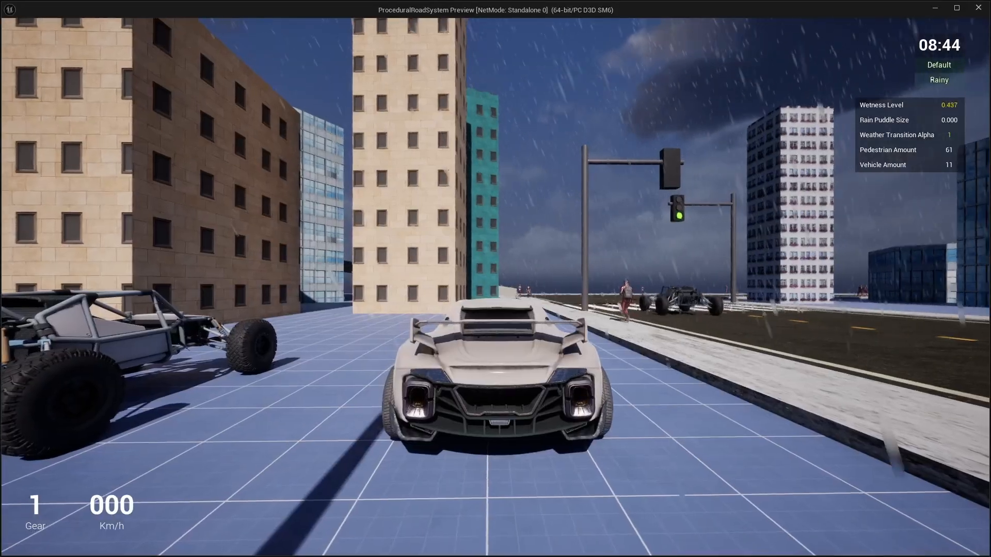
Step: Drive the sports car from the parking area through the traffic-light intersection and around the outer bend into Old Town
{"action": "key", "text": "w"}
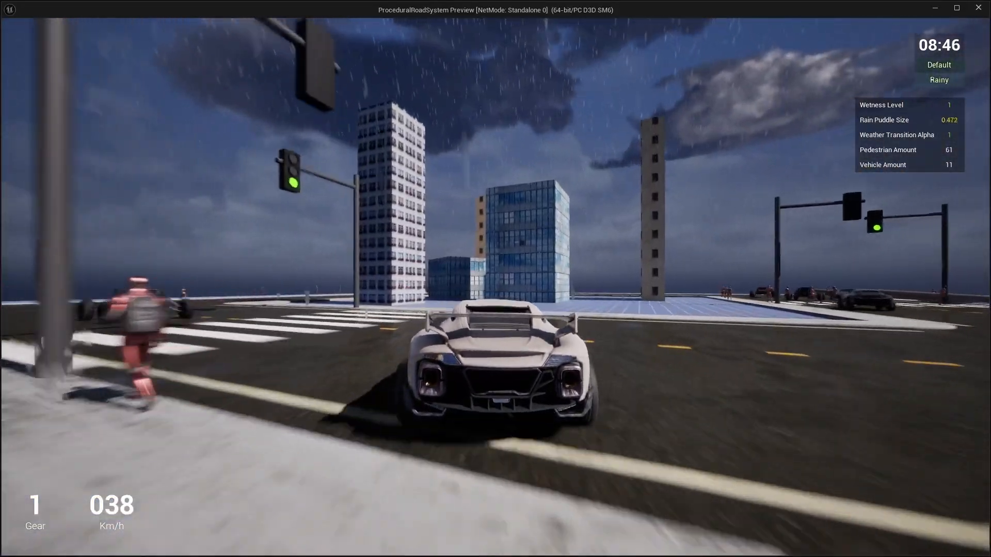
{"action": "key", "text": "a"}
{"action": "key", "text": "w"}
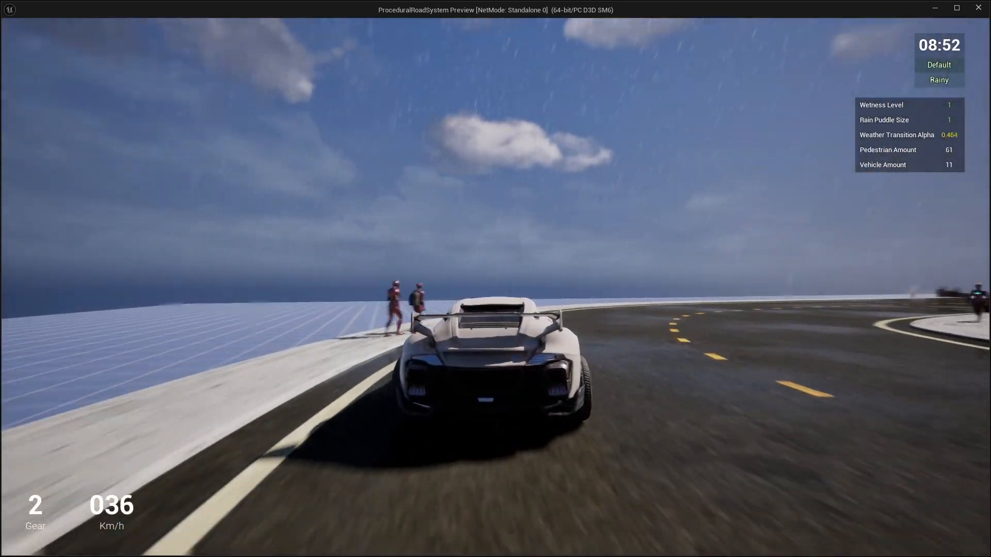
{"action": "key", "text": "d"}
{"action": "key", "text": "w"}
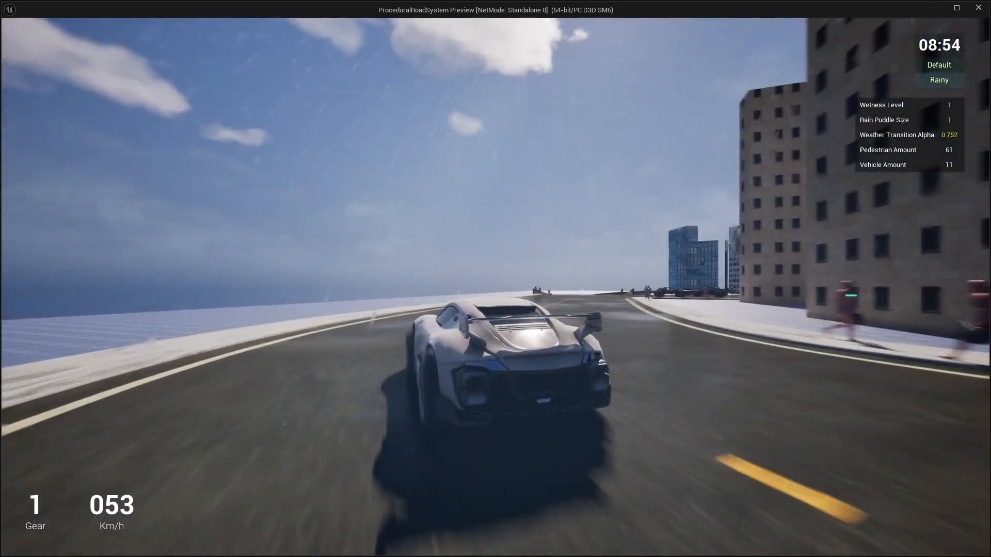
{"action": "key", "text": "d"}
{"action": "key", "text": "w"}
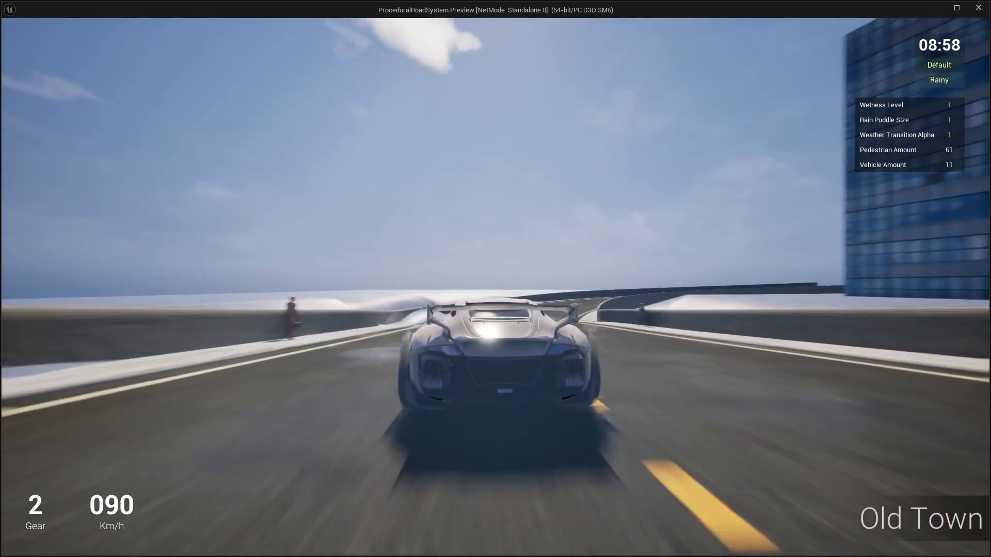
Step: Drive on through the Financial Quater zone along the outer road toward the junction before the elevated road
{"action": "key", "text": "d"}
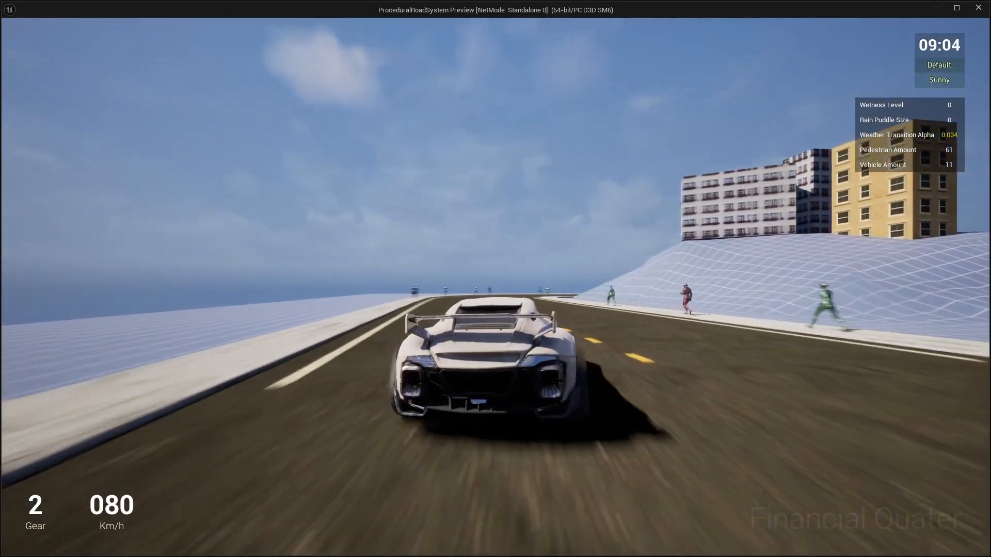
{"action": "key", "text": "a"}
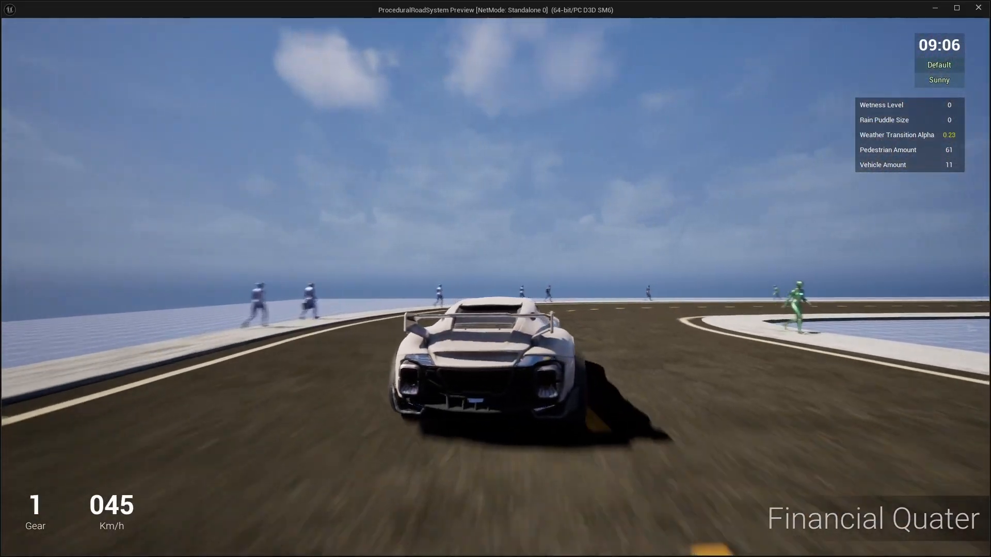
{"action": "key", "text": "d"}
{"action": "key", "text": "w"}
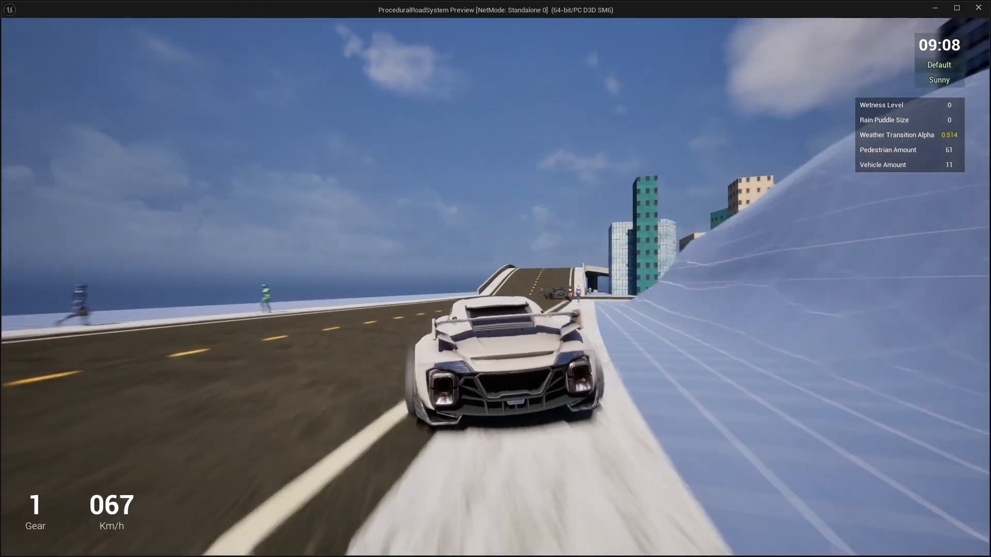
Step: Slow down at the junction, reverse to line up, and turn off beside the elevated road's ramp into Market Street
{"action": "key", "text": "s"}
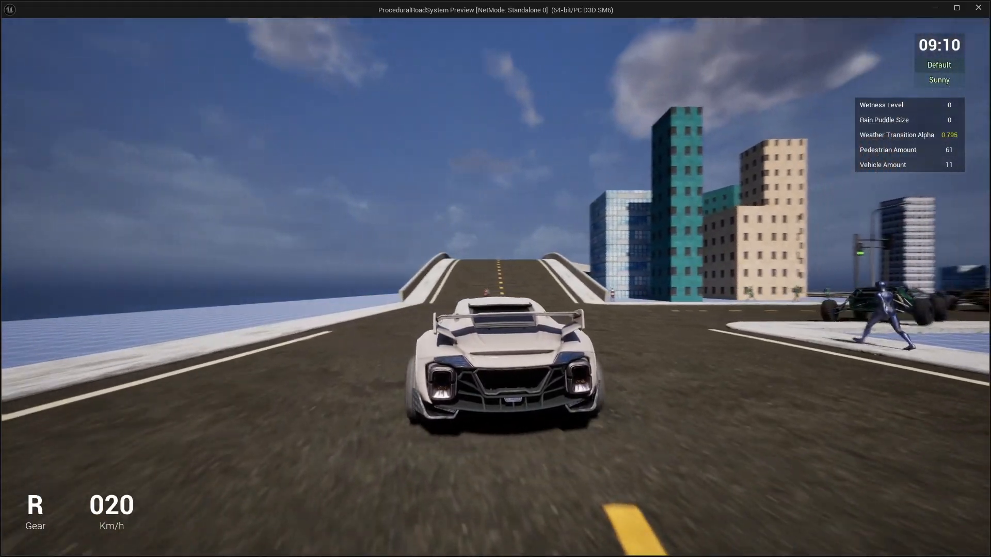
{"action": "key", "text": "w"}
{"action": "key", "text": "s"}
{"action": "key", "text": "d"}
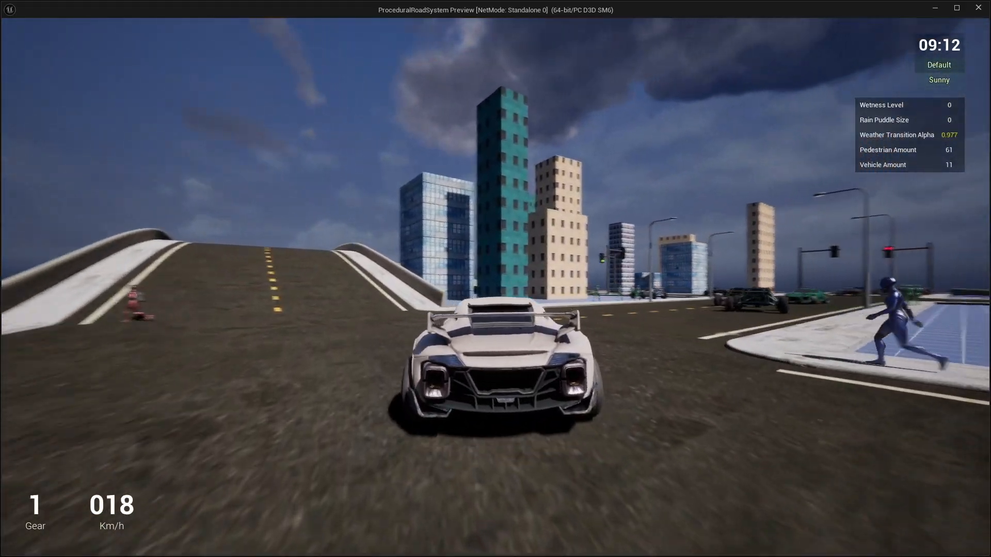
{"action": "key", "text": "w"}
{"action": "key", "text": "d"}
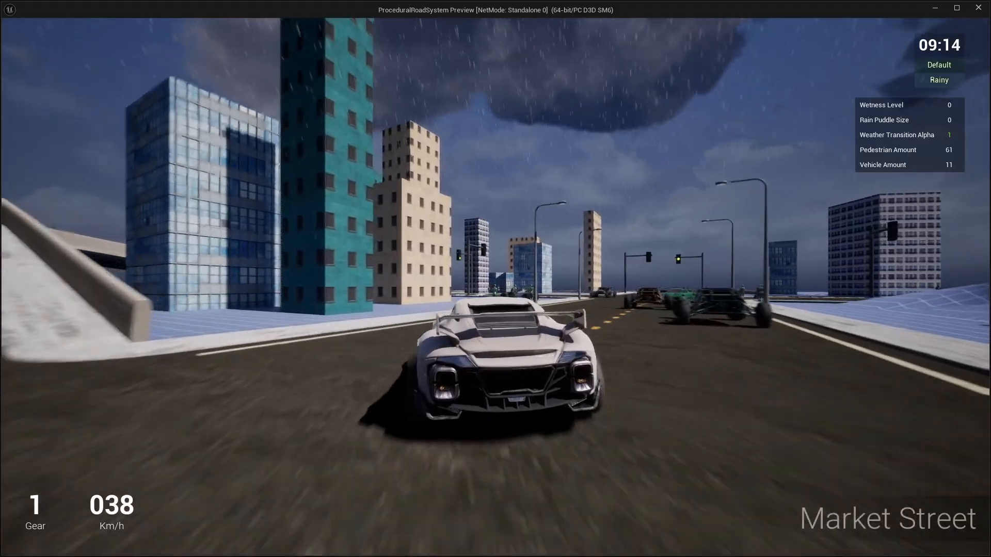
Step: Drive along Market Street past the oncoming traffic and turn left at the traffic-light intersection
{"action": "key", "text": "s"}
{"action": "key", "text": "w"}
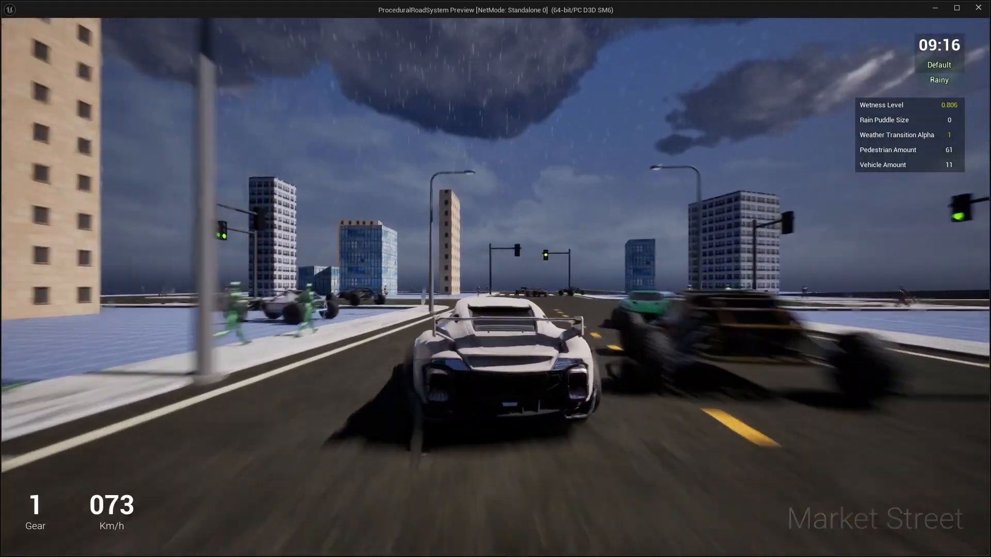
{"action": "key", "text": "s"}
{"action": "key", "text": "a"}
{"action": "key", "text": "w"}
{"action": "key", "text": "w"}
{"action": "key", "text": "a"}
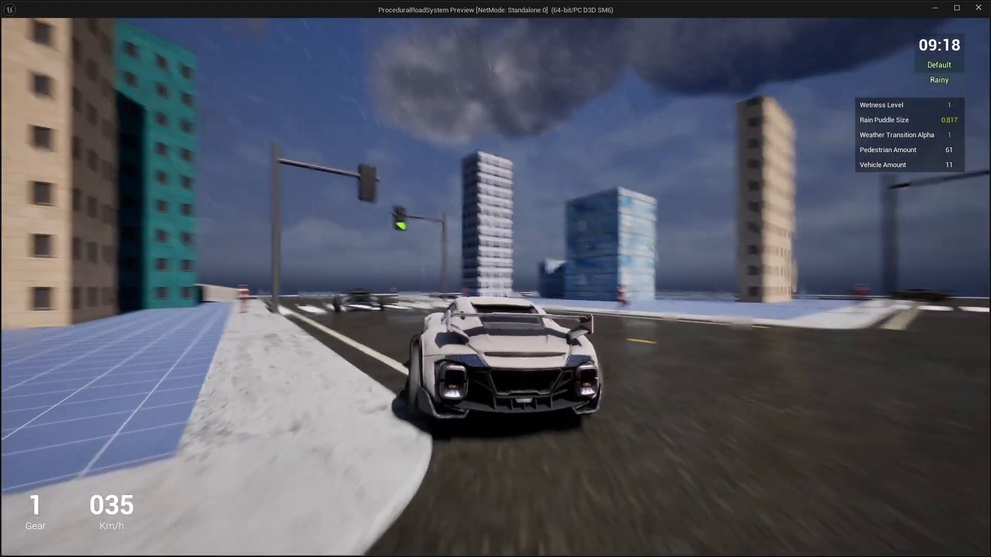
Step: Back the car up near the dark building, turn left onto the ramp and drive up the elevated road
{"action": "key", "text": "s"}
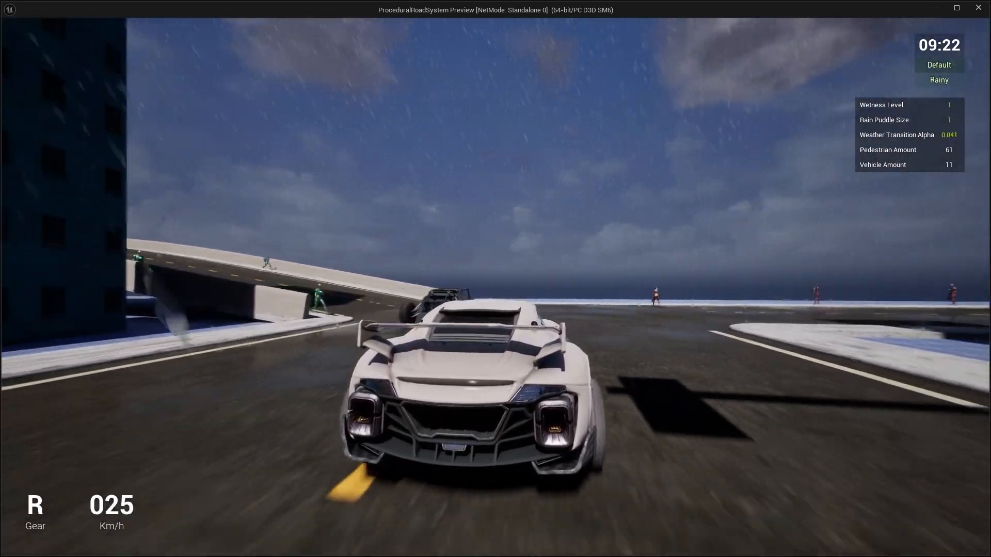
{"action": "key", "text": "w"}
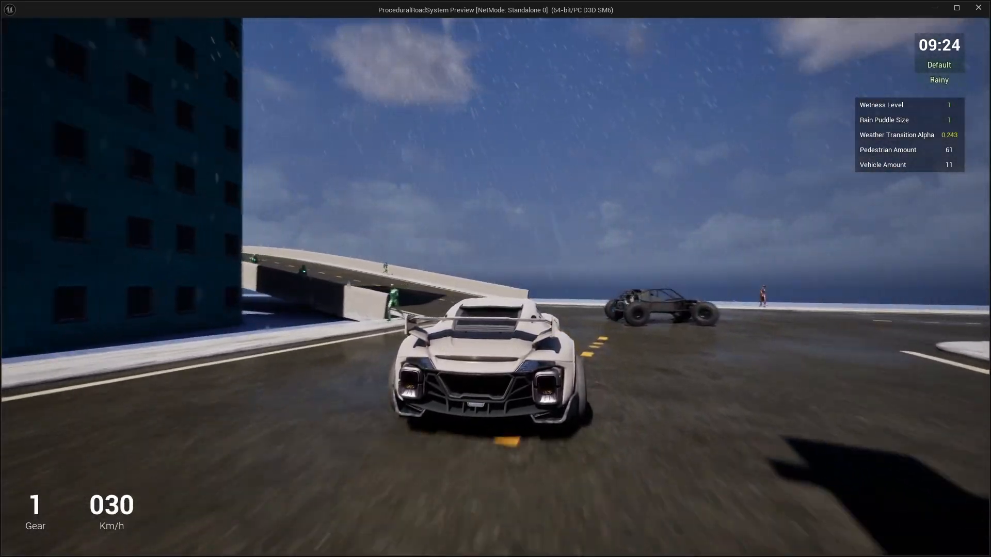
{"action": "key", "text": "a"}
{"action": "key", "text": "space"}
{"action": "key", "text": "w"}
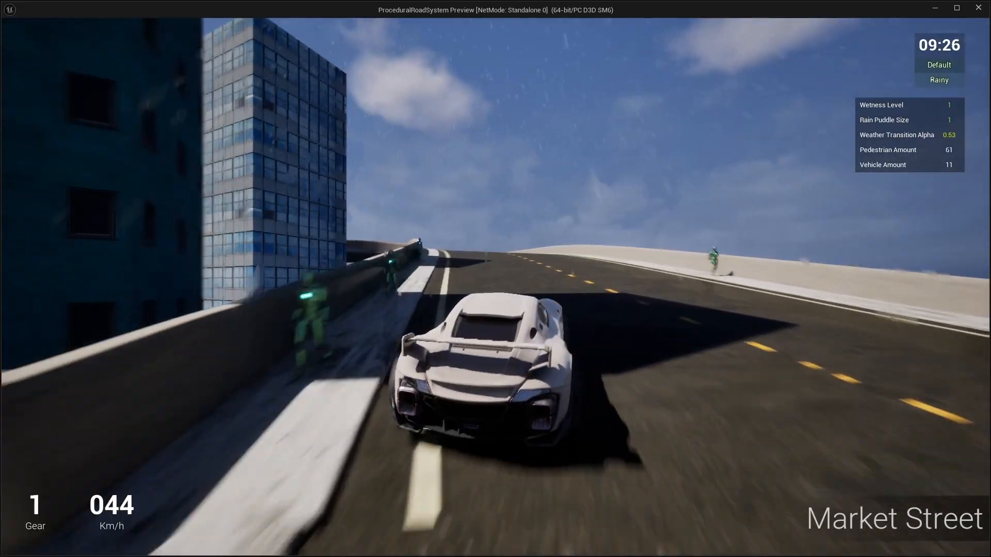
{"action": "key", "text": "w"}
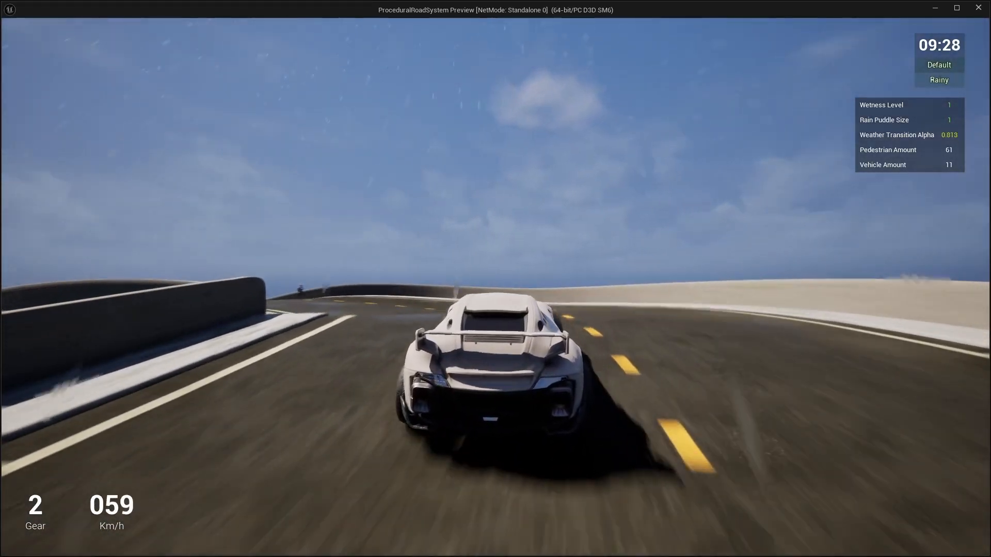
Step: Follow the elevated road's left bend, drive down past Market Street and continue into the Financial Quater zone
{"action": "key", "text": "a"}
{"action": "key", "text": "space"}
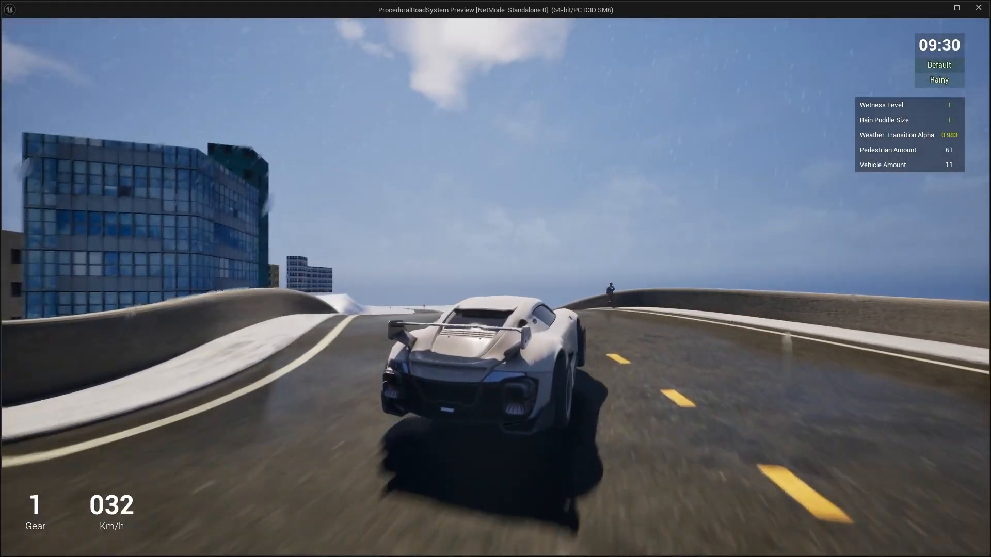
{"action": "key", "text": "w"}
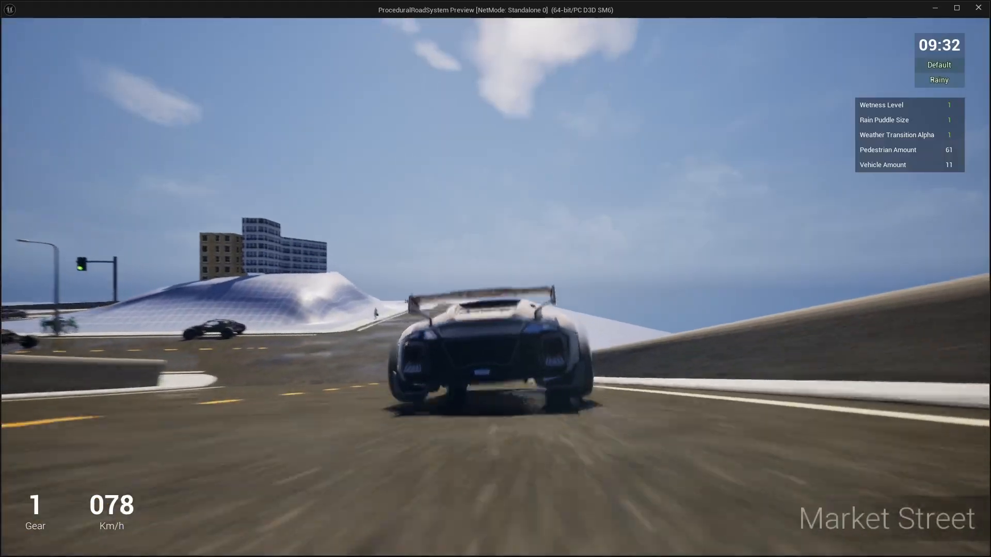
{"action": "key", "text": "w"}
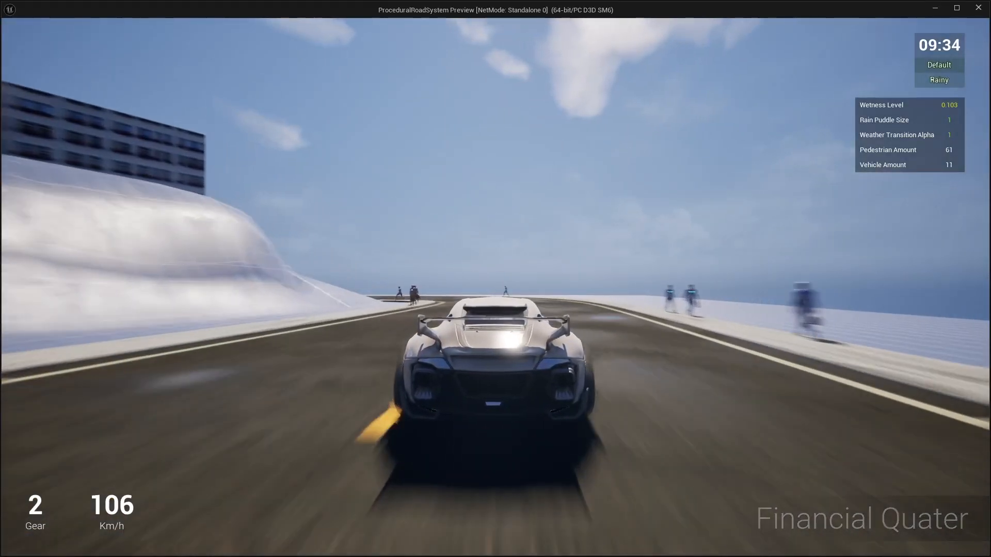
Step: Drive the outer road past the grid-textured hill and turn left at the traffic lights toward the Old Town crosswalk
{"action": "key", "text": "s"}
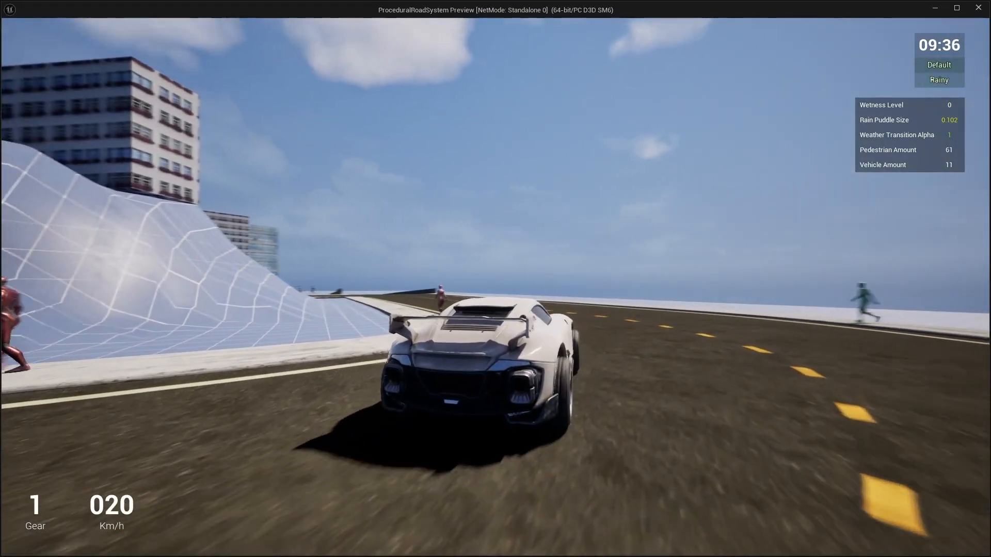
{"action": "key", "text": "w"}
{"action": "key", "text": "s"}
{"action": "key", "text": "a"}
{"action": "key", "text": "w"}
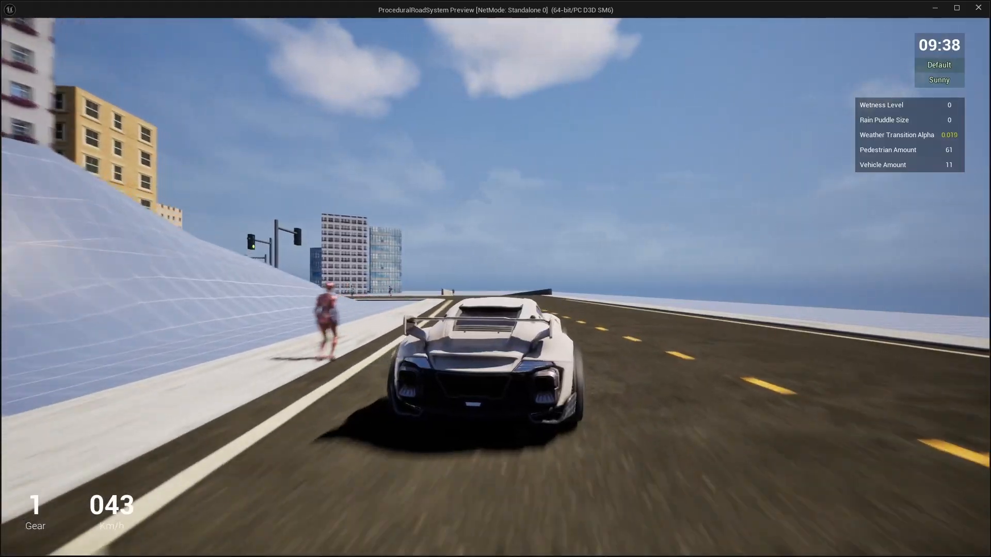
{"action": "key", "text": "s"}
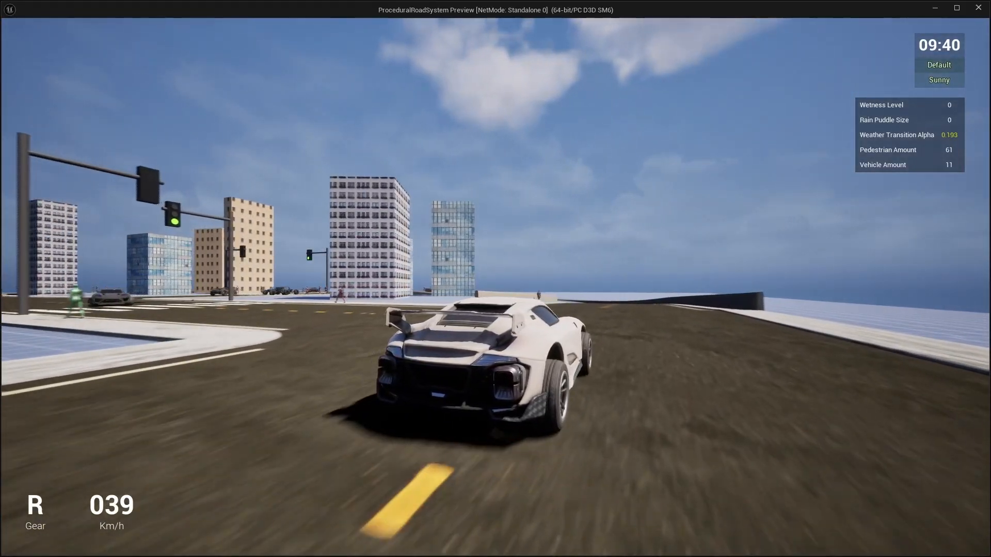
{"action": "key", "text": "w"}
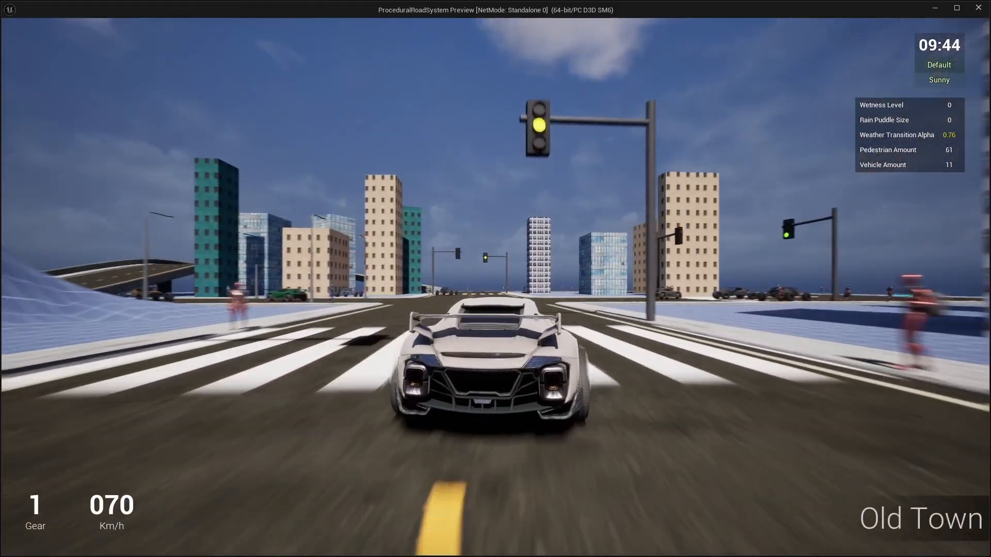
Step: Brake after the crosswalk, pull into the Downtown District intersection and turn left into Market Street behind the green car
{"action": "key", "text": "s"}
{"action": "key", "text": "s"}
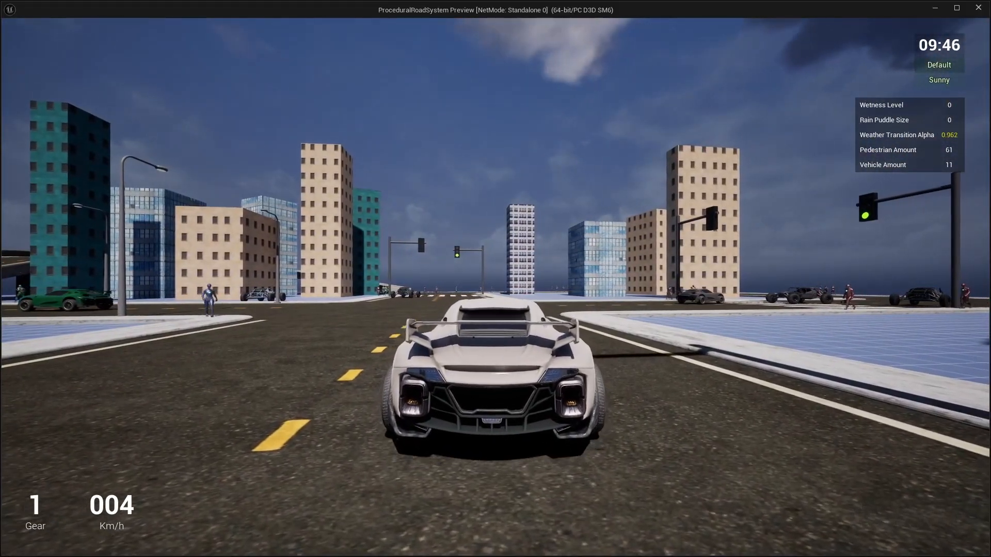
{"action": "key", "text": "w"}
{"action": "key", "text": "a"}
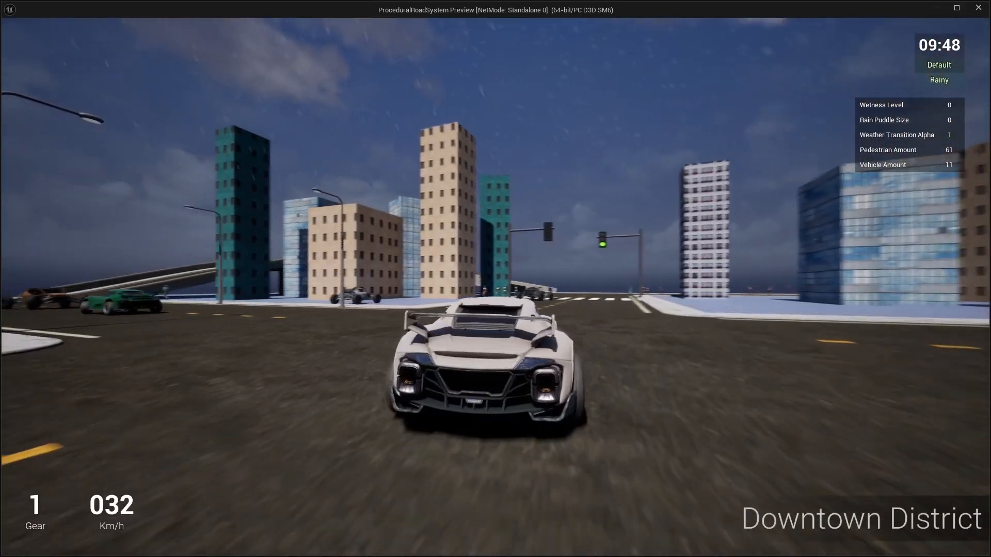
{"action": "key", "text": "a"}
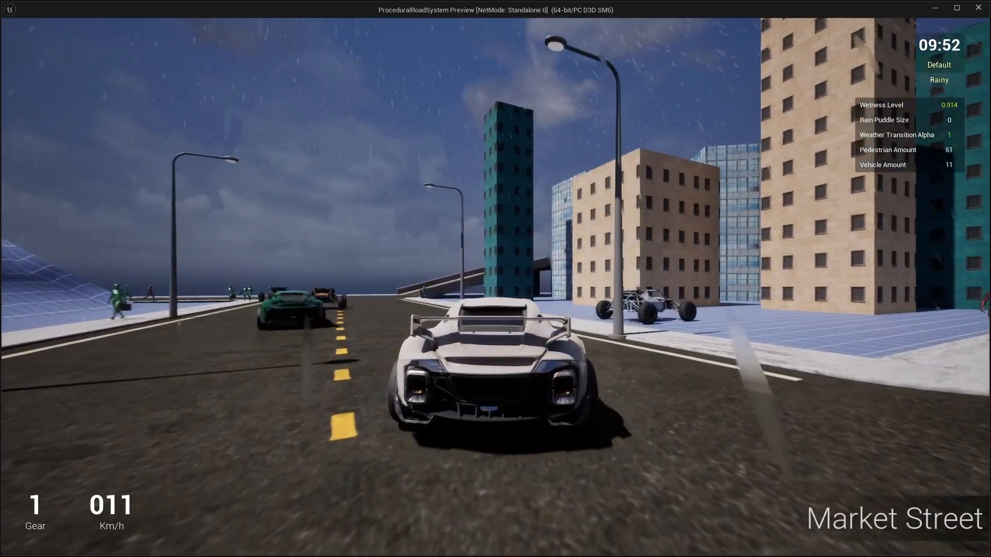
Step: Turn right from Market Street onto the ramp, cross the elevated road and slow down at the junction below
{"action": "key", "text": "w"}
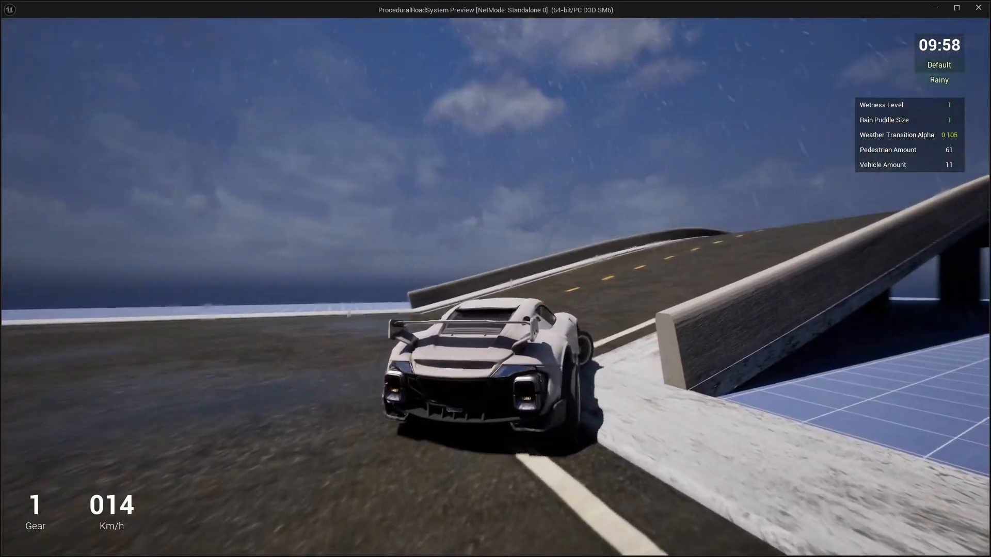
{"action": "key", "text": "w"}
{"action": "key", "text": "d"}
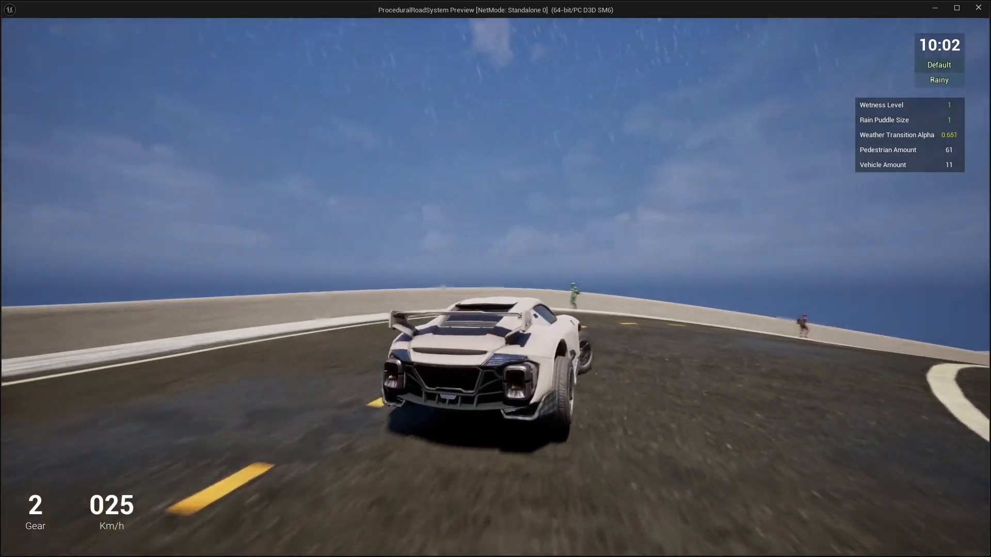
{"action": "key", "text": "w"}
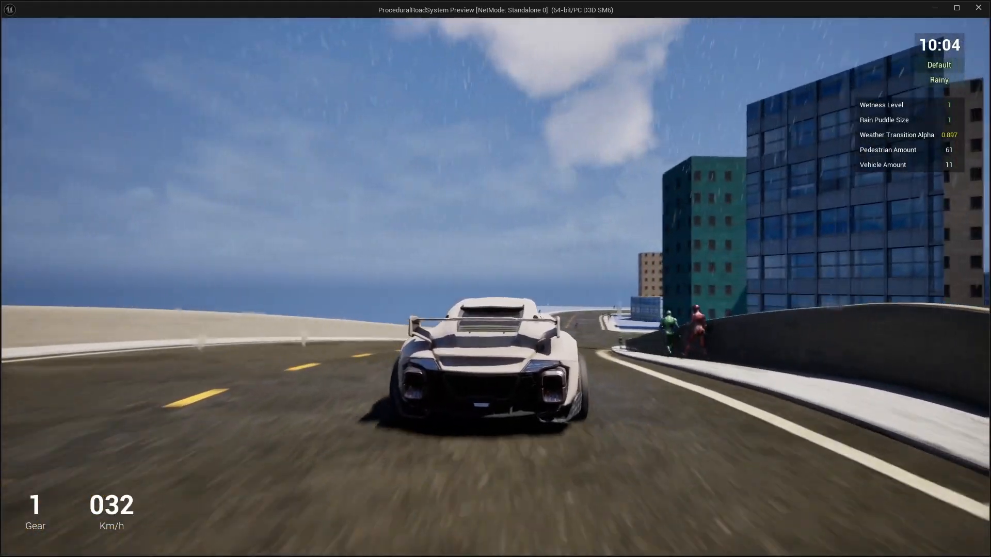
{"action": "key", "text": "s"}
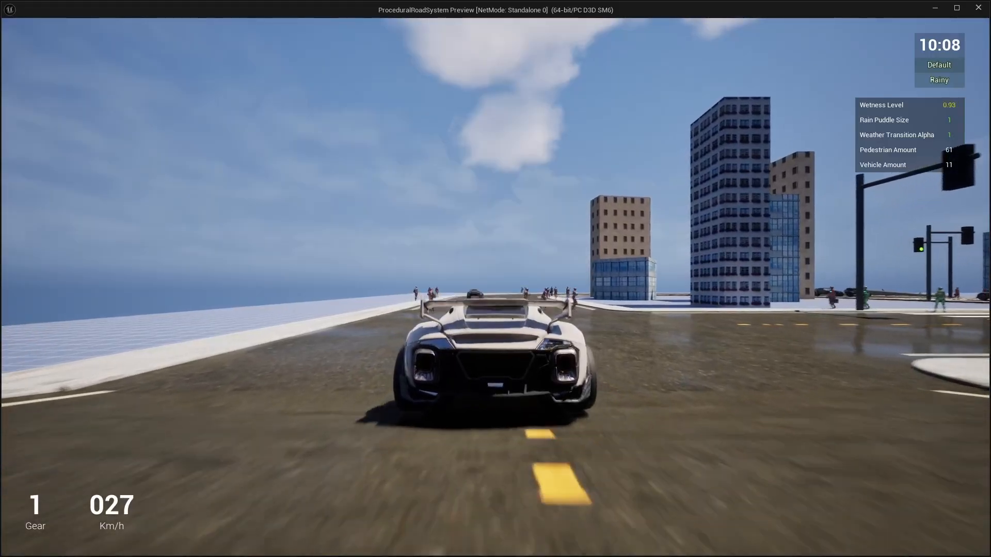
Step: Continue straight into the Downtown District and follow the outer road around its right-hand bend toward the walled road
{"action": "key", "text": "w"}
{"action": "key", "text": "a"}
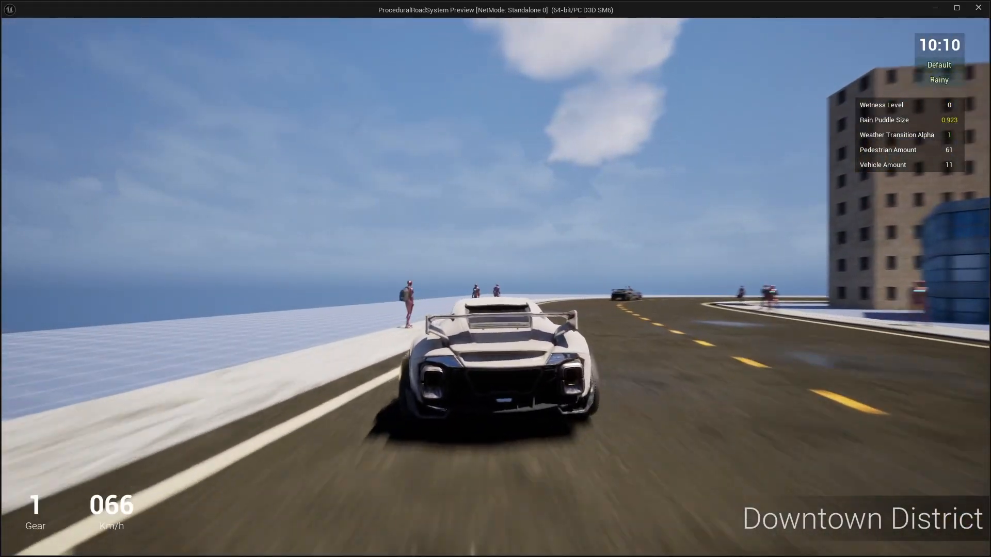
{"action": "key", "text": "s"}
{"action": "key", "text": "w"}
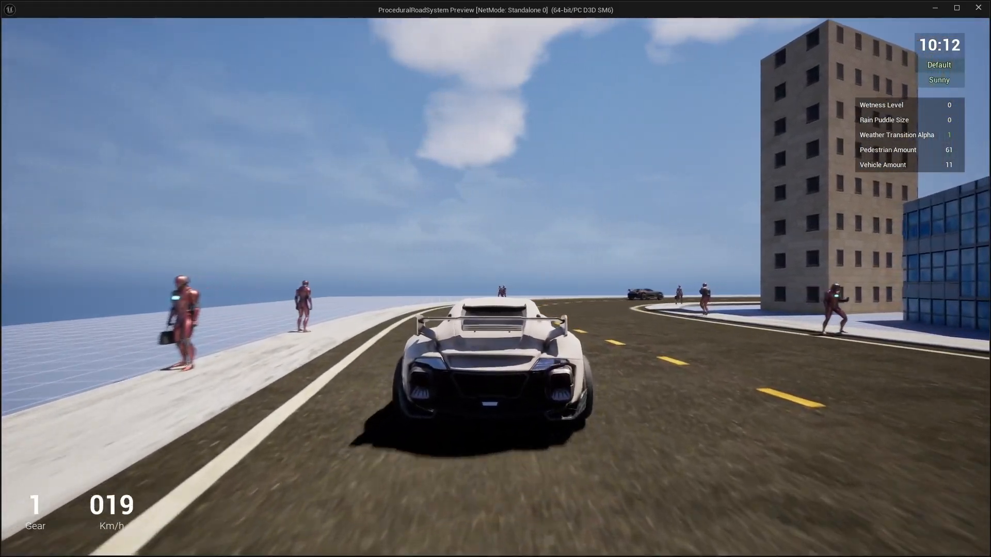
{"action": "key", "text": "w"}
{"action": "key", "text": "s"}
{"action": "key", "text": "d"}
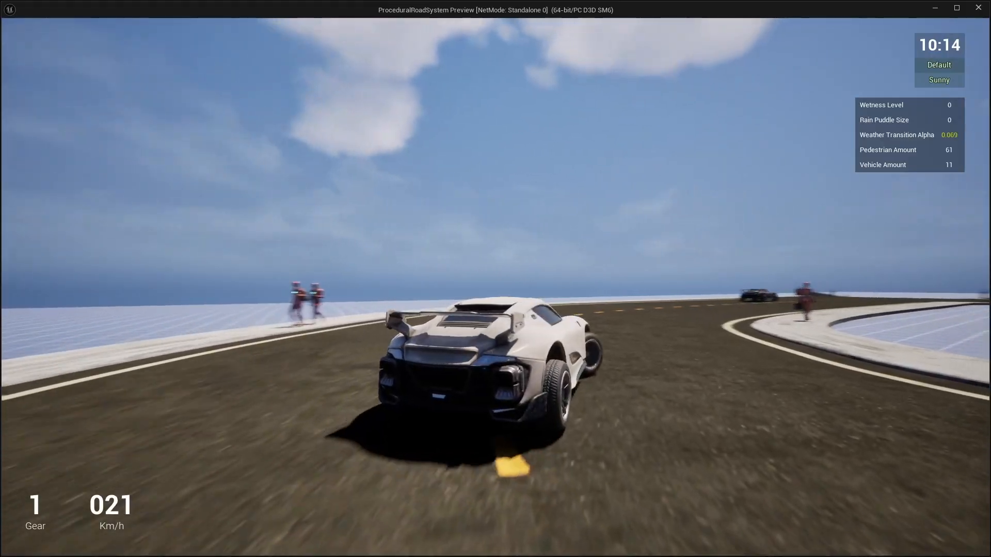
{"action": "key", "text": "w"}
{"action": "key", "text": "w"}
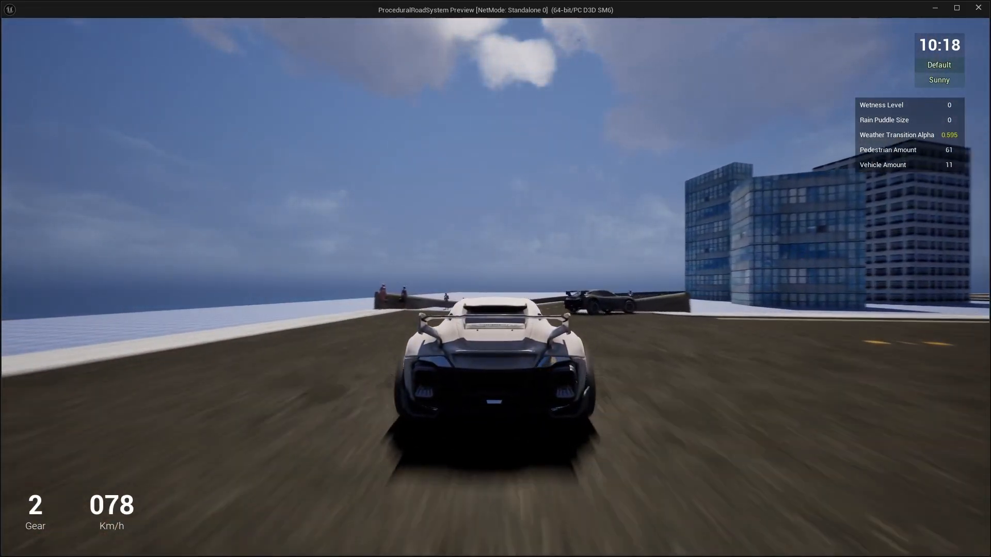
Step: Brake into the walled road and follow it through the Old Town zone toward the traffic-light junction
{"action": "key", "text": "s"}
{"action": "key", "text": "d"}
{"action": "key", "text": "w"}
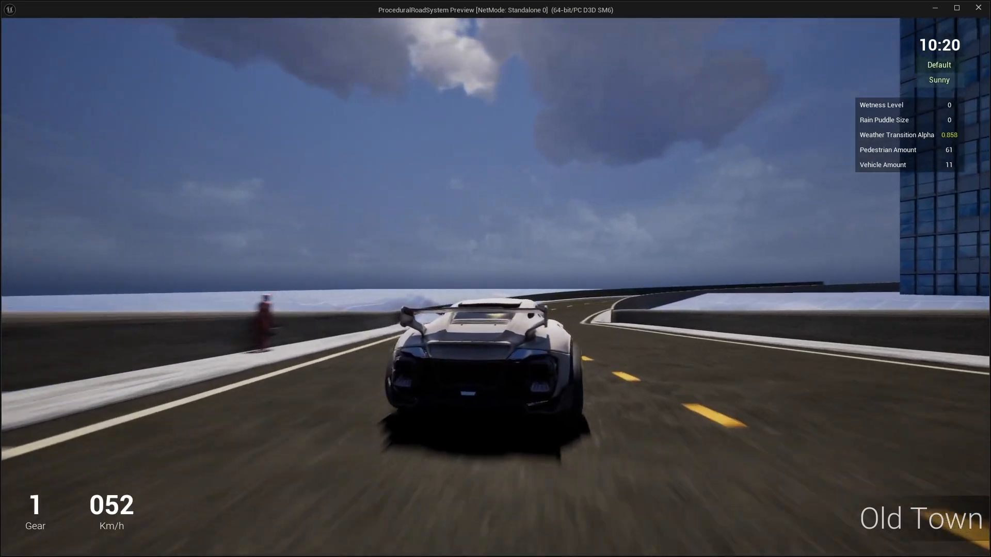
{"action": "key", "text": "s"}
{"action": "key", "text": "d"}
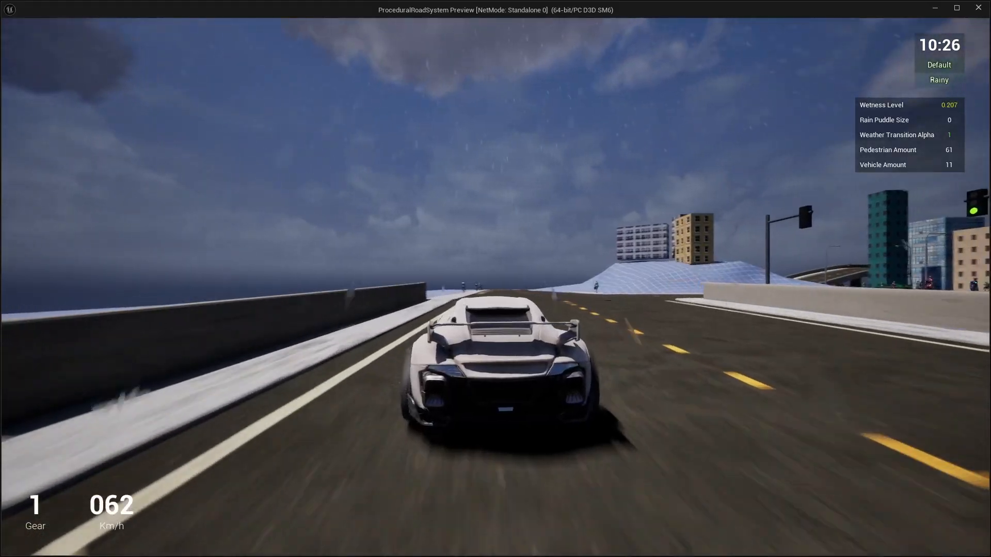
Step: Slow down at the junction, turn right and accelerate toward the crosswalk beside the hill
{"action": "key", "text": "s"}
{"action": "key", "text": "d"}
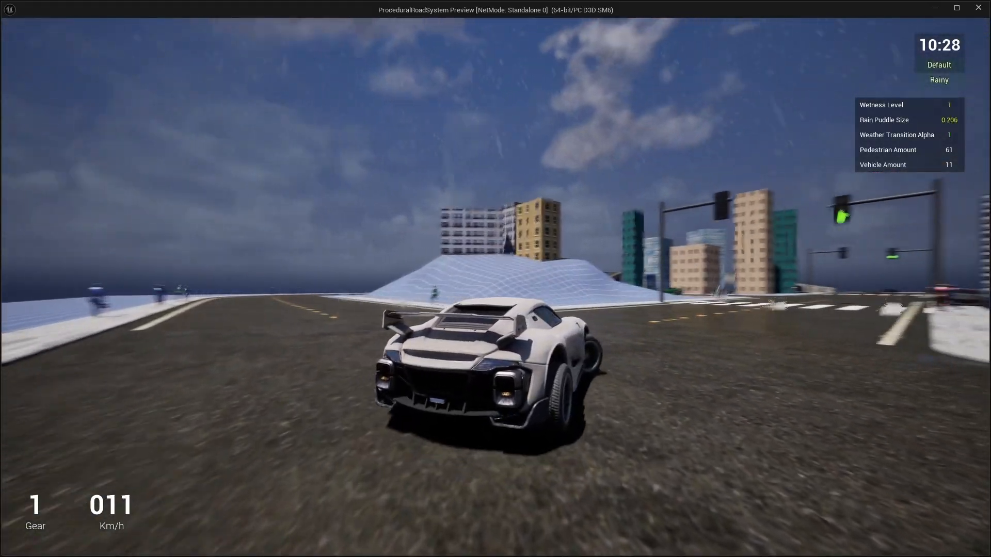
{"action": "key", "text": "w"}
{"action": "key", "text": "w"}
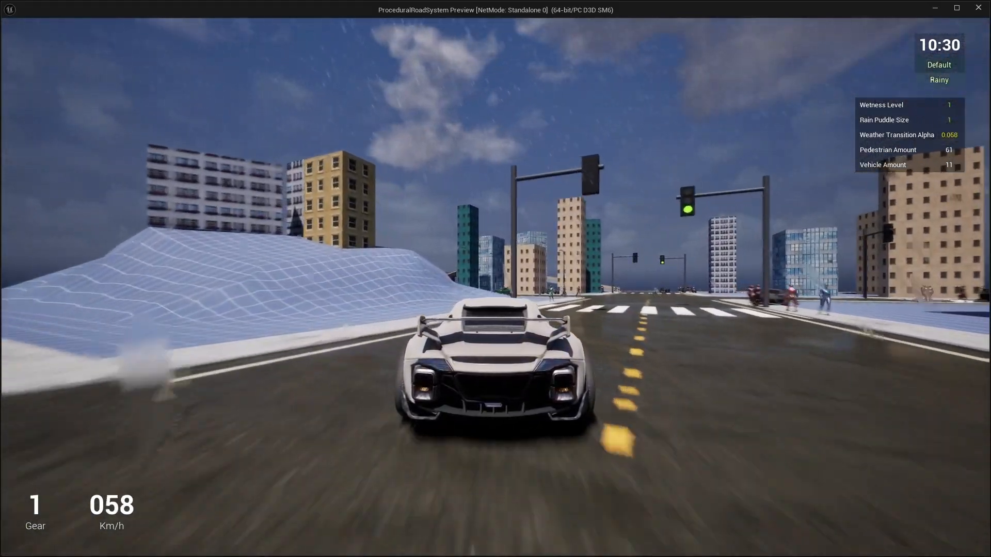
Step: Swerve left over the sidewalk in the Financial Quater and drive across the grid ground toward the intersection
{"action": "key", "text": "a"}
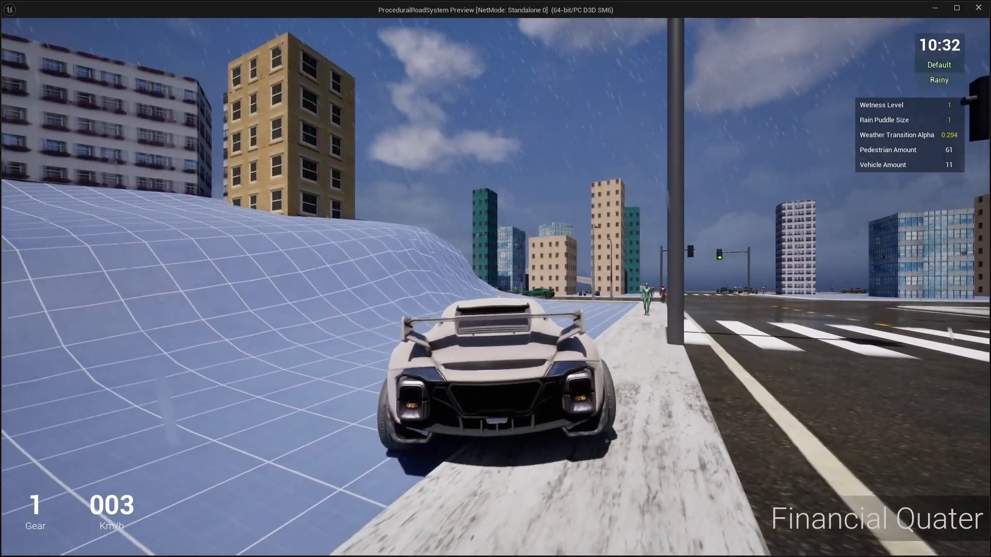
{"action": "key", "text": "w"}
{"action": "key", "text": "w"}
{"action": "key", "text": "a"}
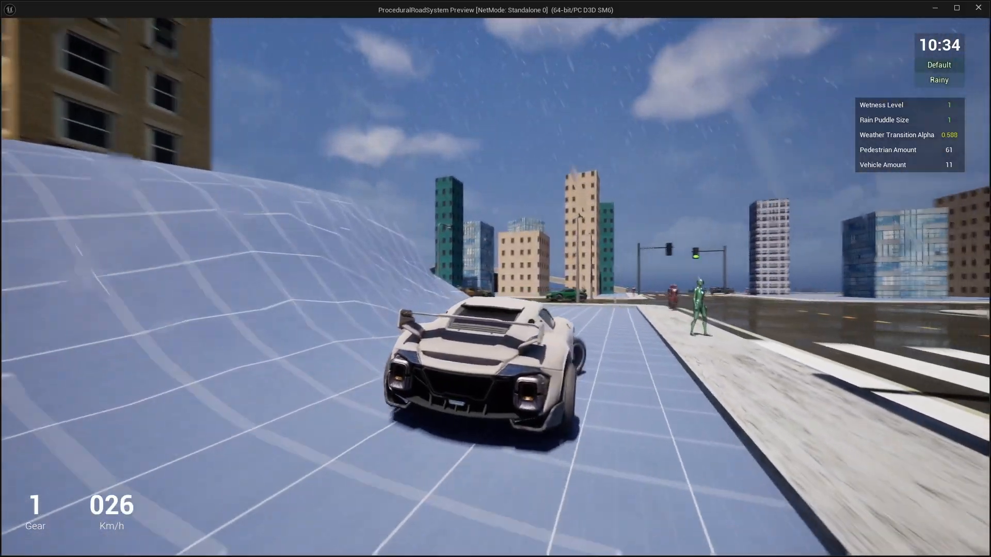
{"action": "key", "text": "d"}
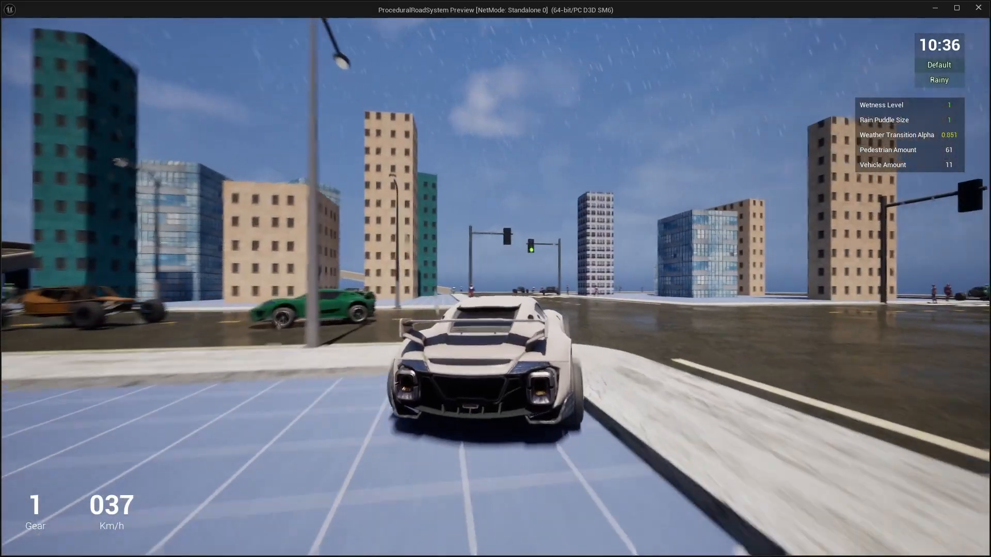